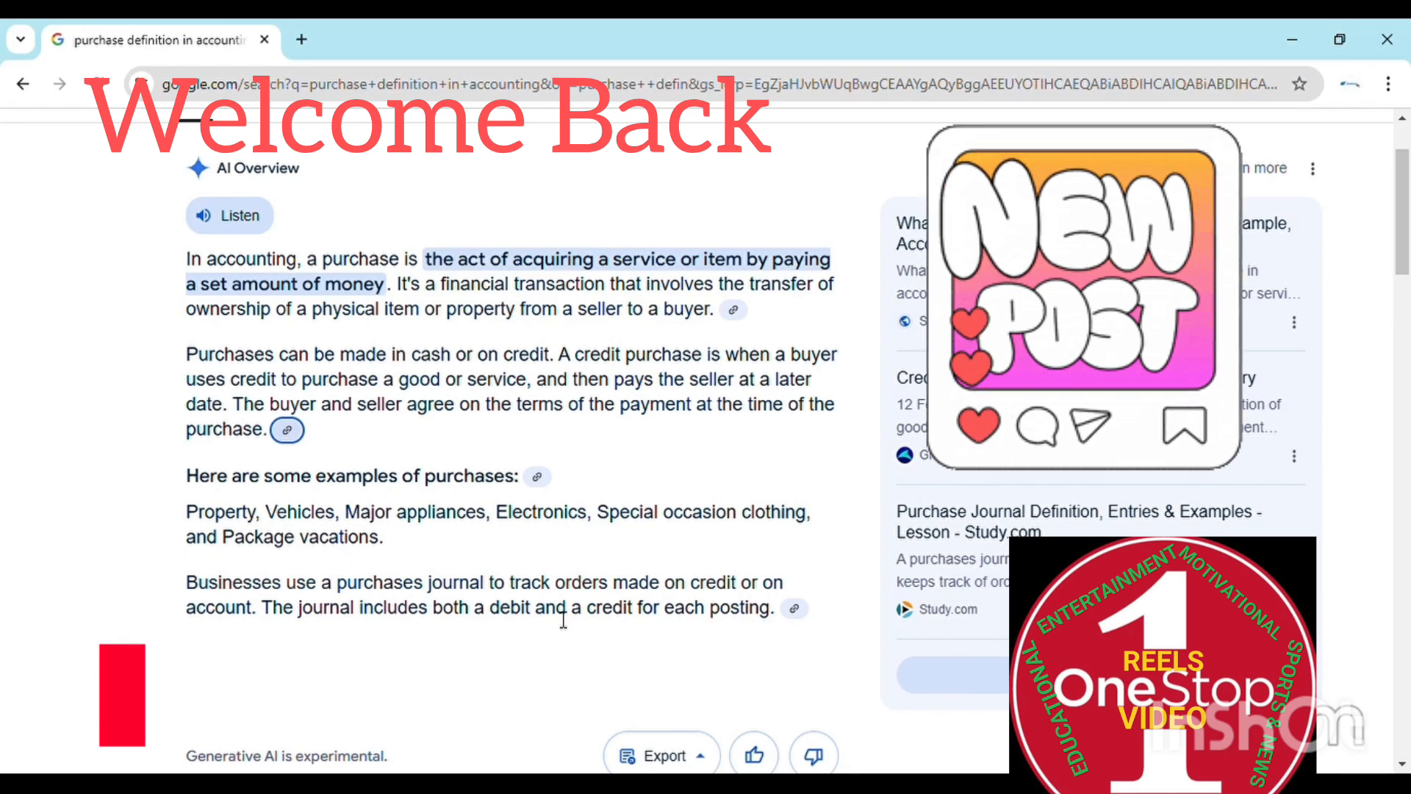
- Have Google's AI Overview definition of a purchase in accounting read aloud
left_click(636, 582)
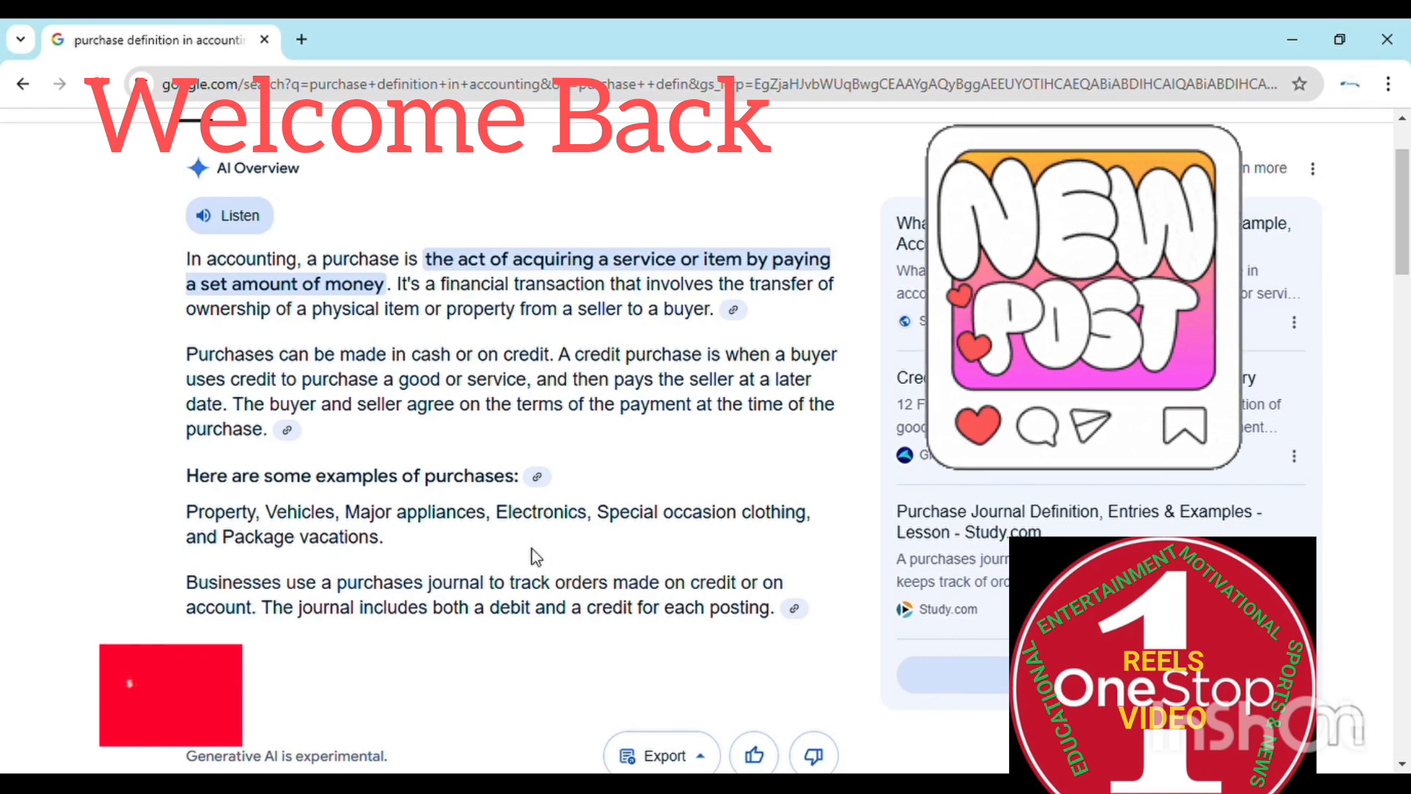
left_click(249, 228)
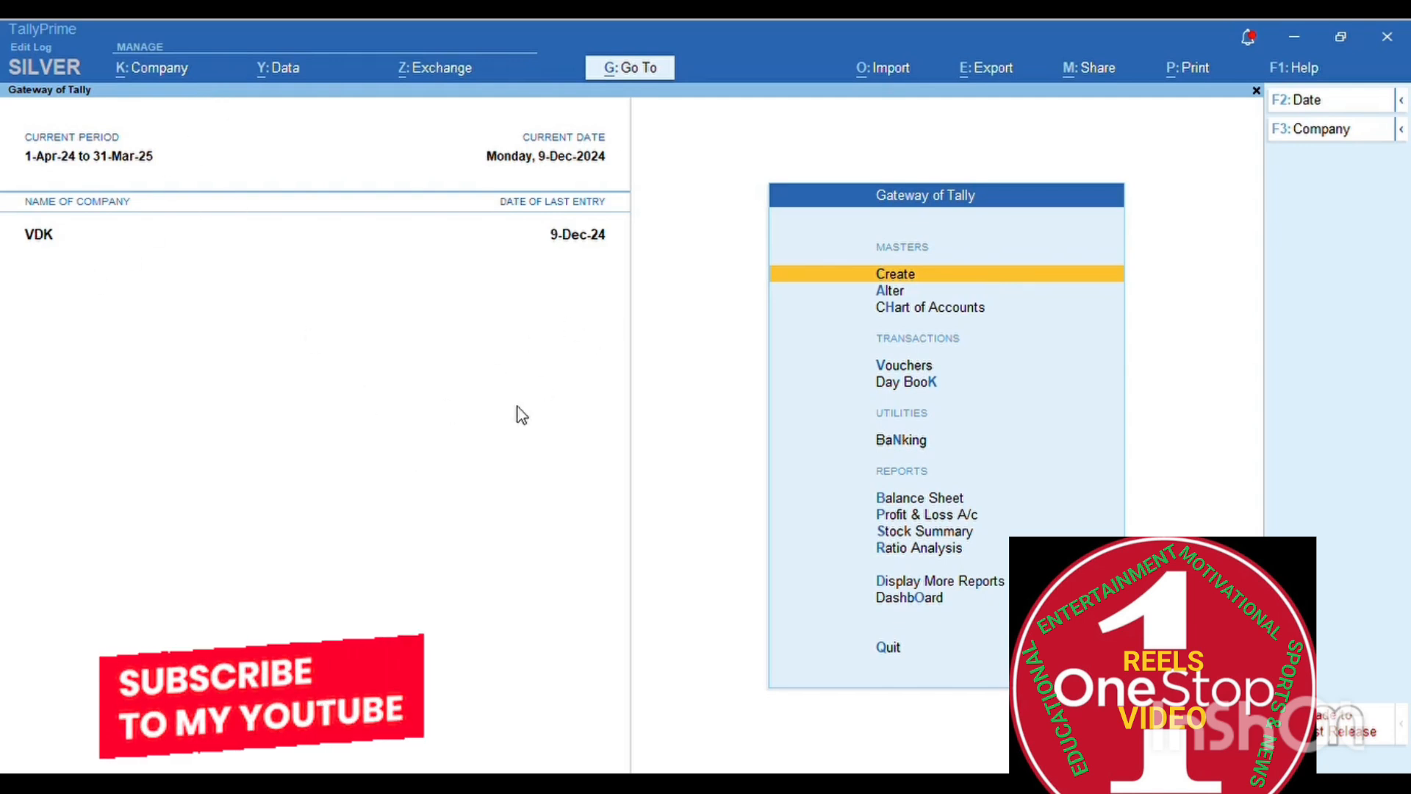
- Open Change Company and preview the Create Company and VDK Alter Company forms without changes
key("F3")
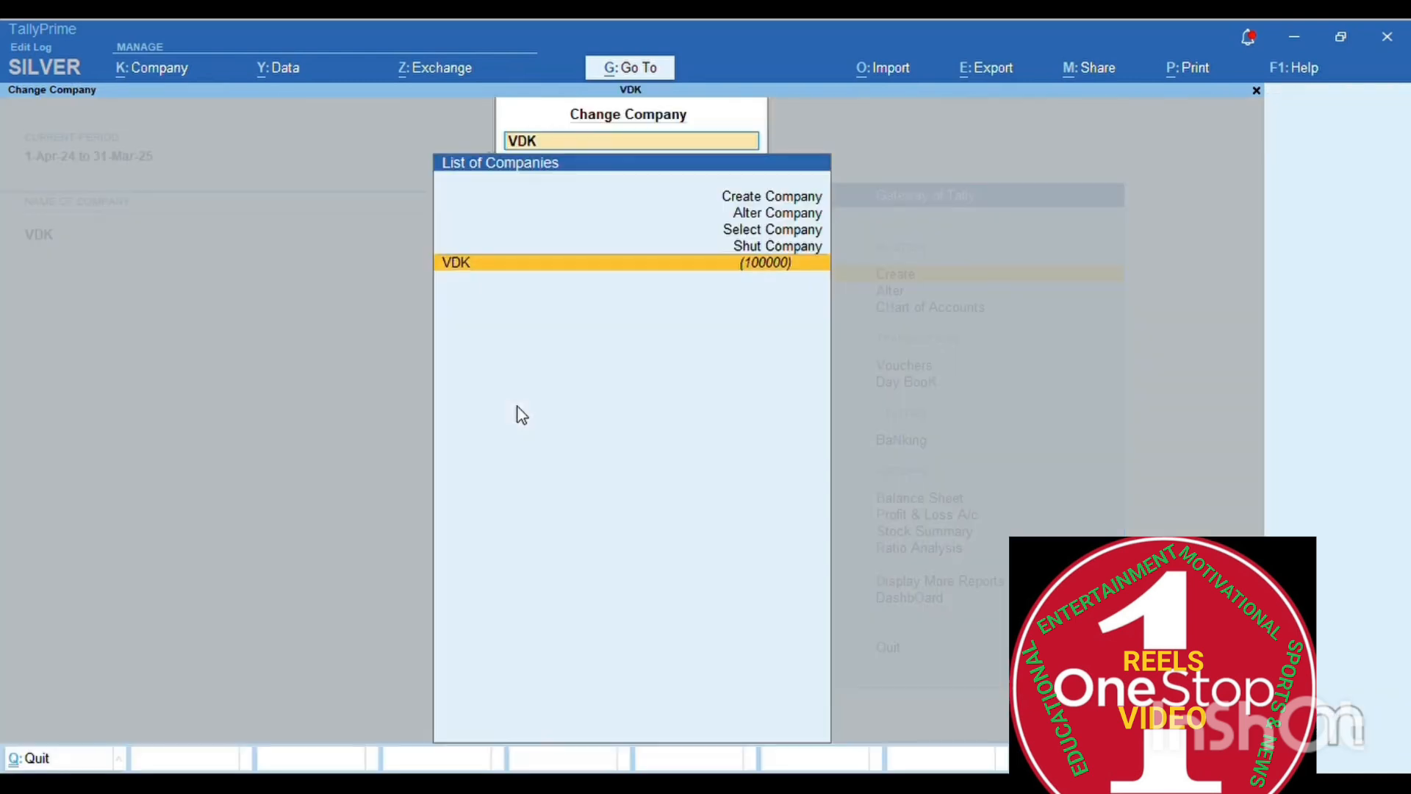
key("Up")
key("Up")
key("Up")
key("Up")
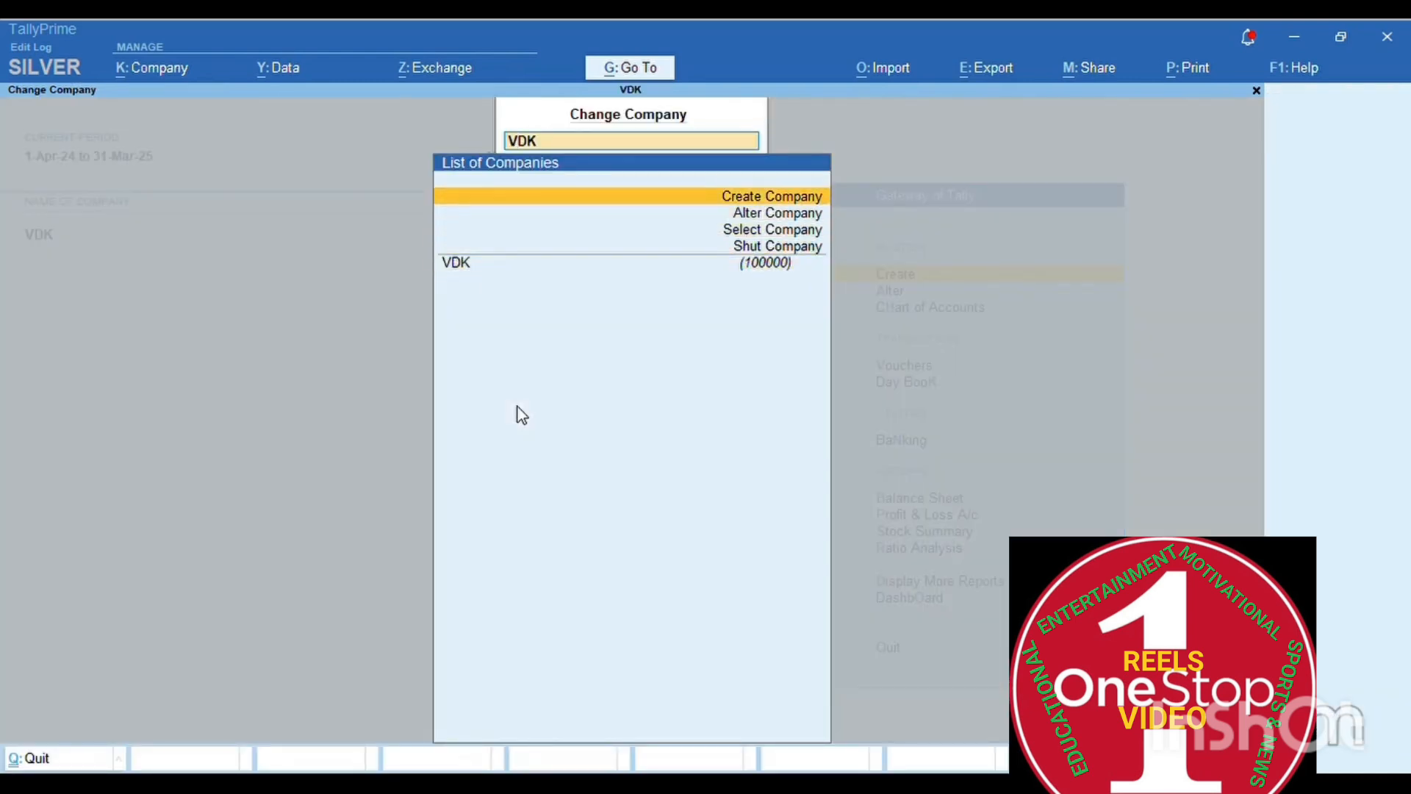
key("Return")
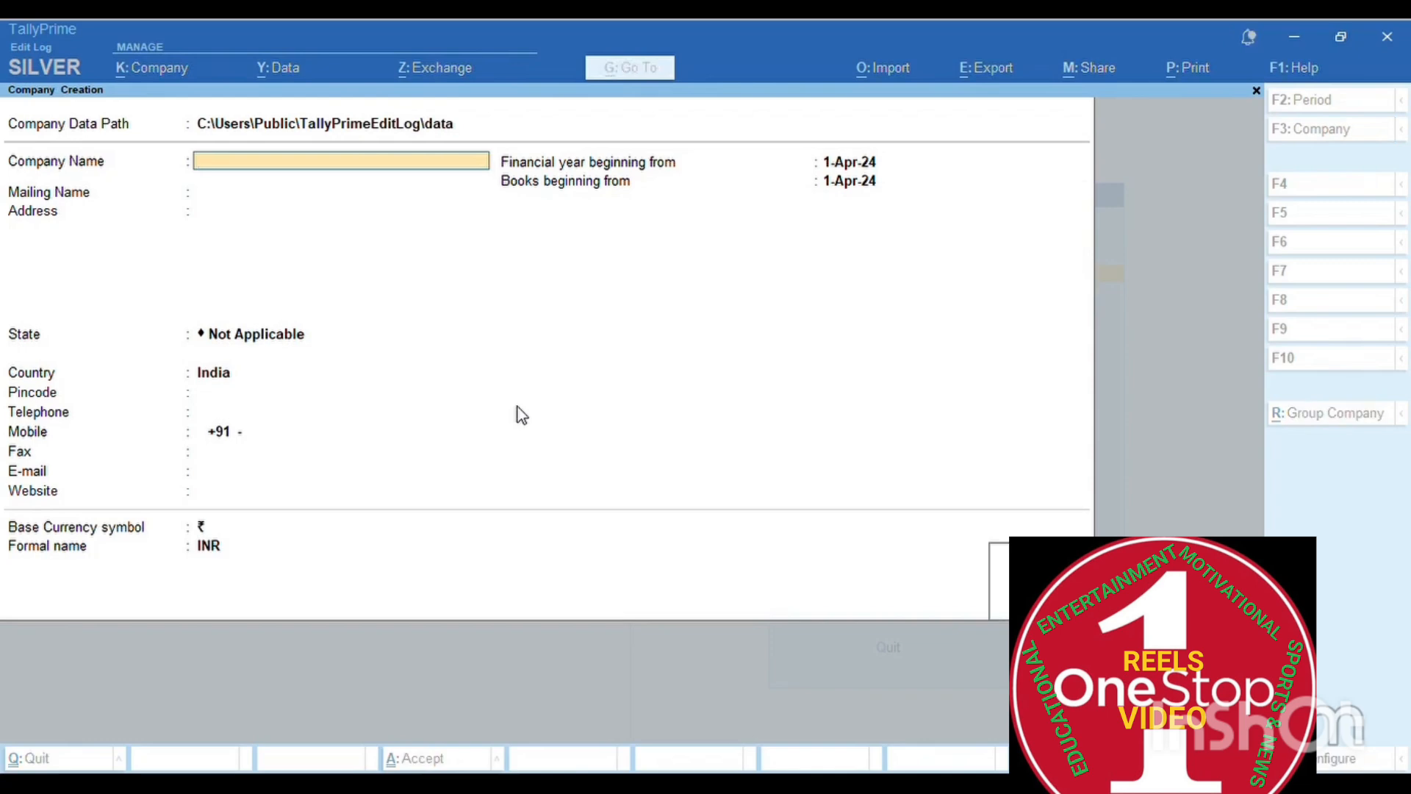
key("Escape")
key("Up")
key("Up")
key("Up")
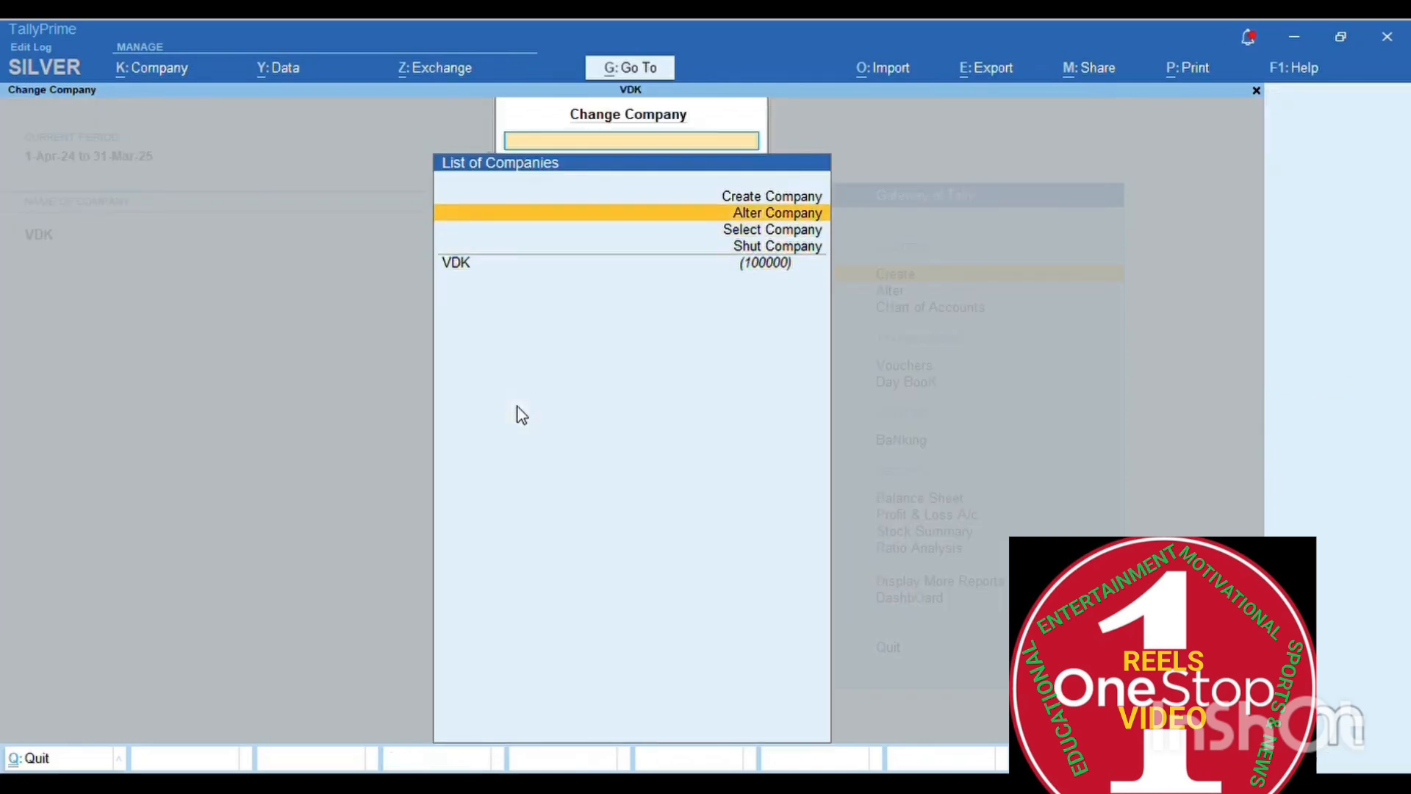
key("Return")
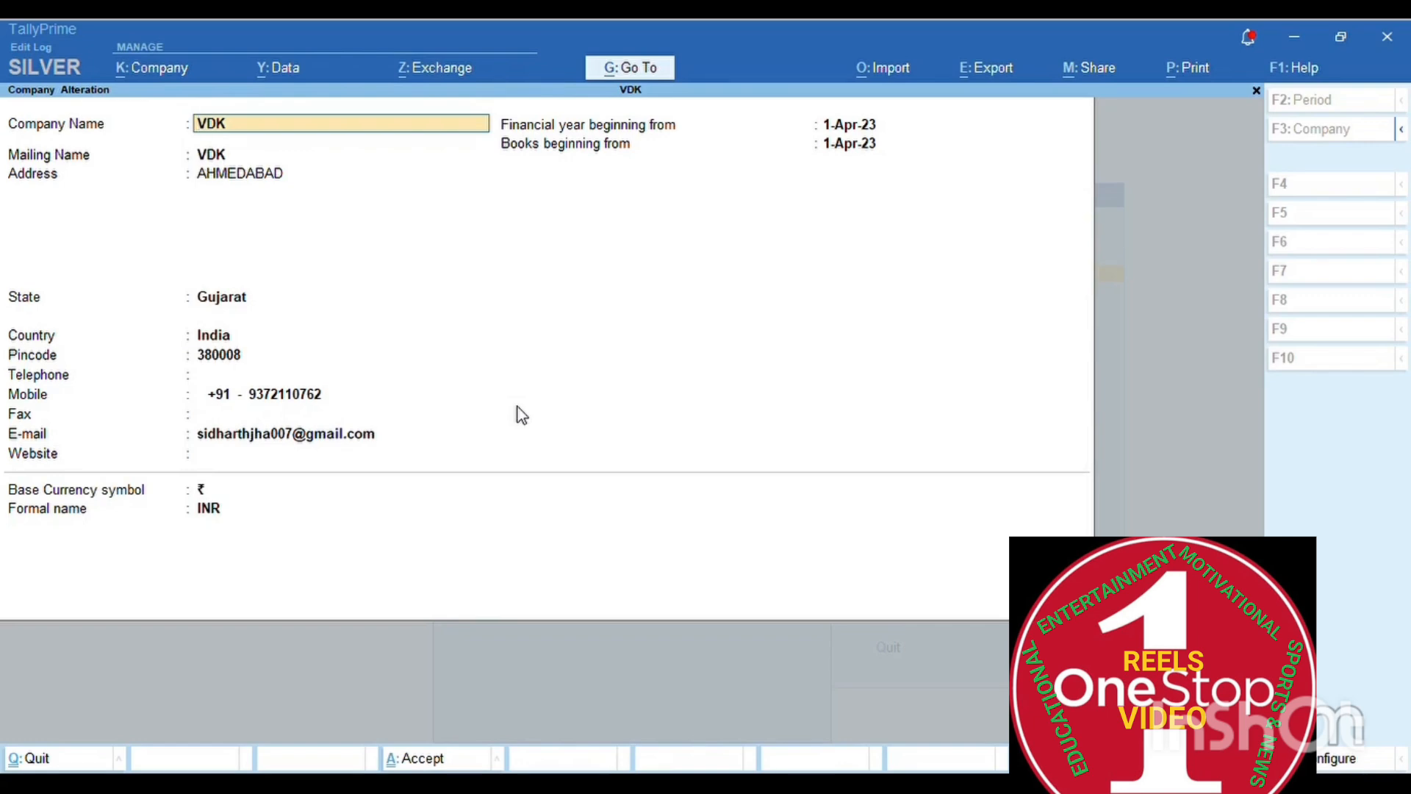
key("Escape")
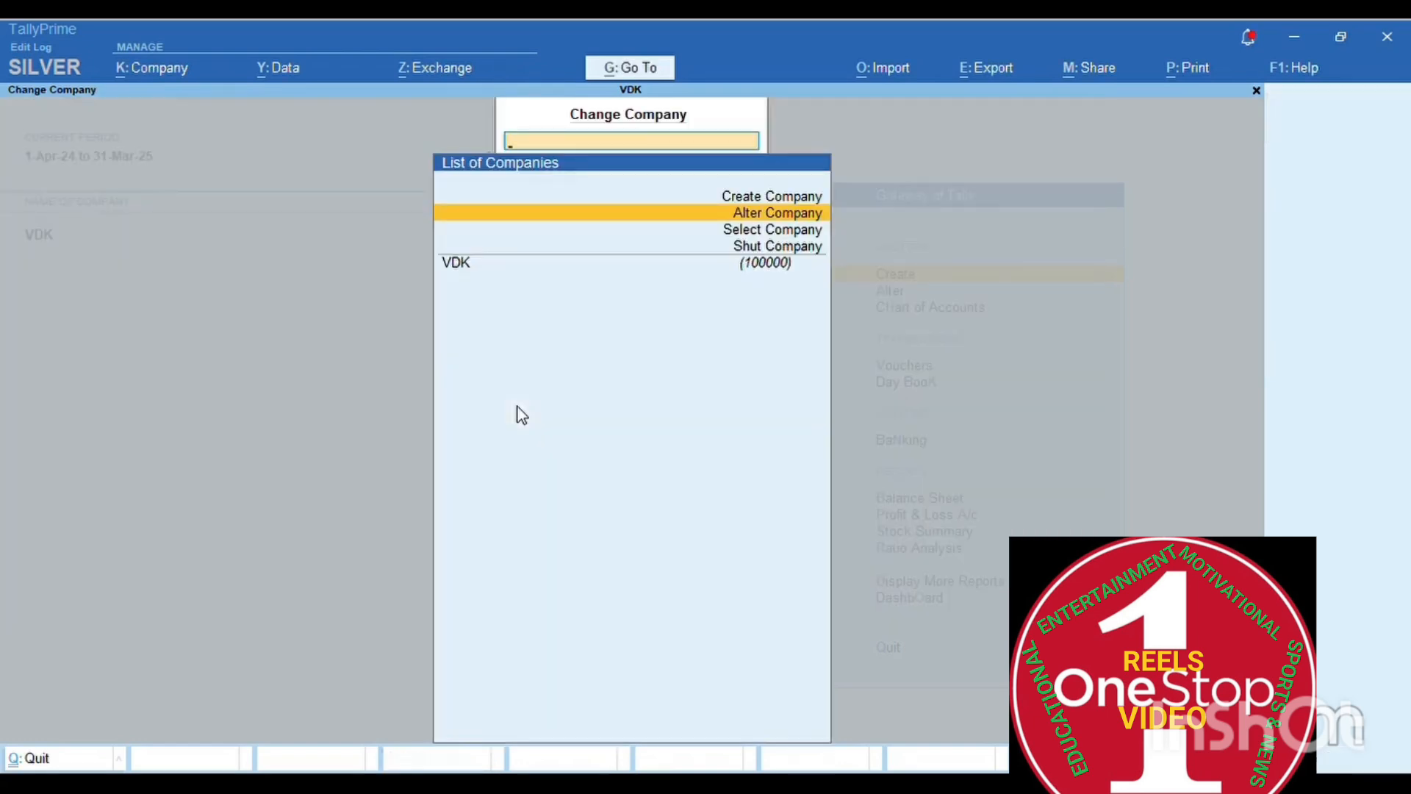
key("Down")
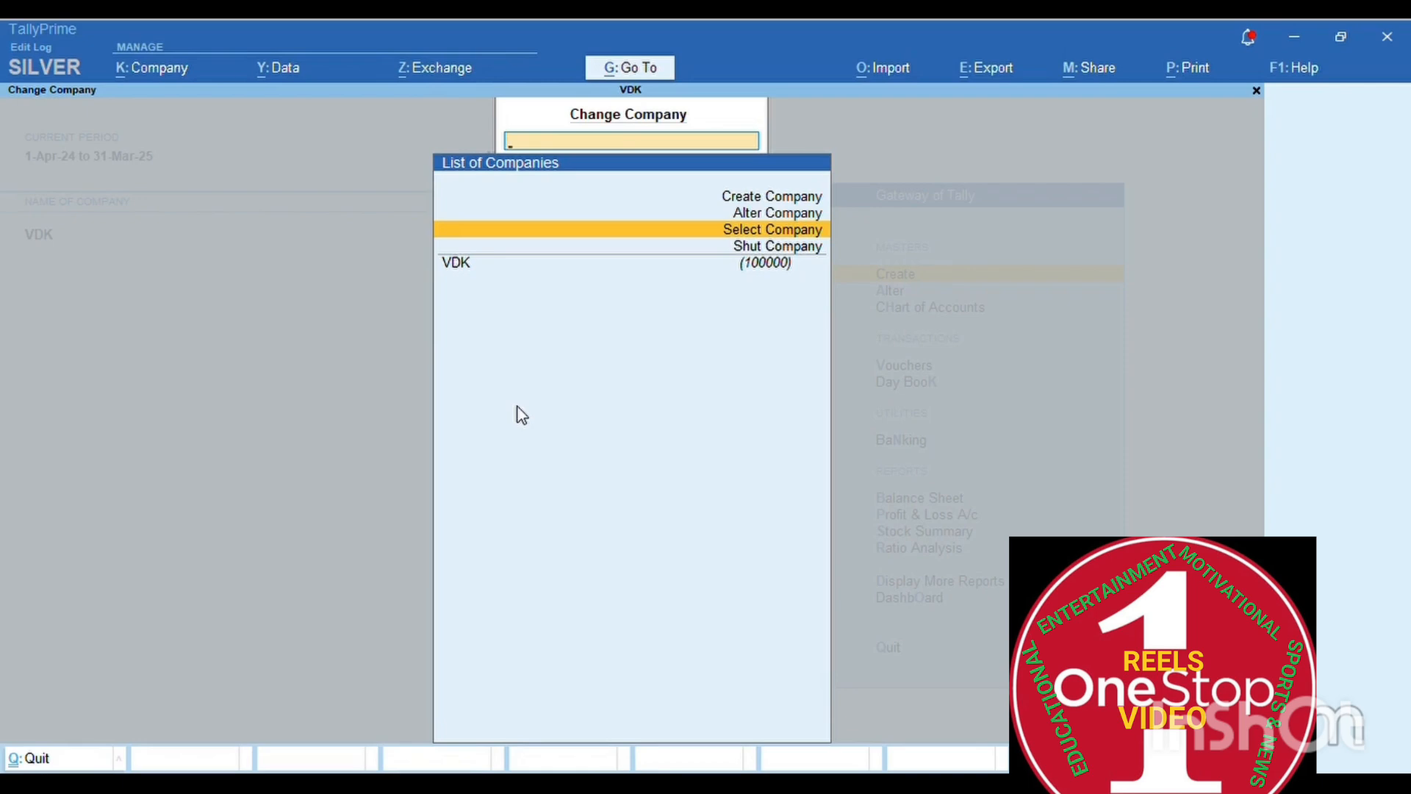
- Load the One Stop Solutions company through Select Company alongside VDK
key("Down")
key("Up")
key("Down")
key("Up")
key("Return")
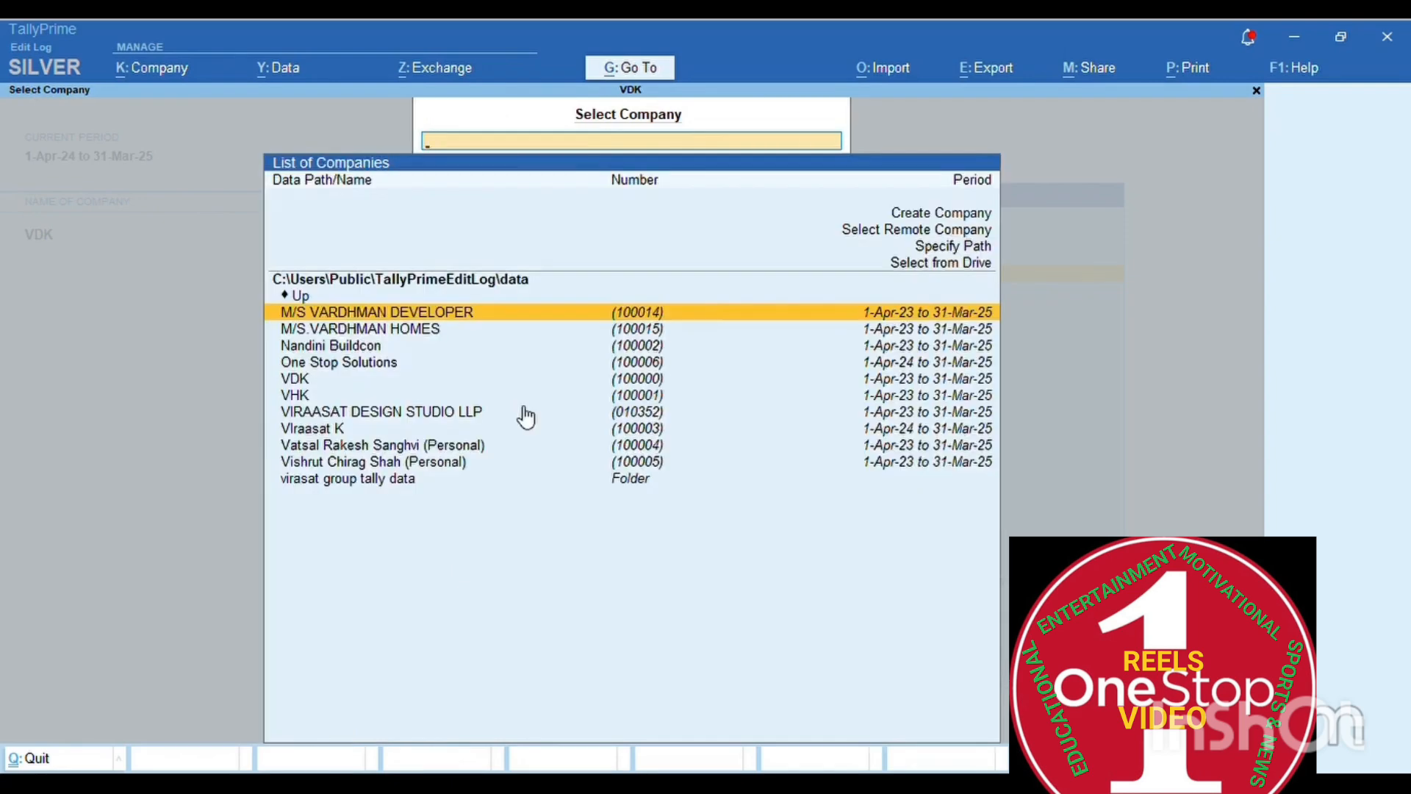
key("Down")
key("Down")
key("Down")
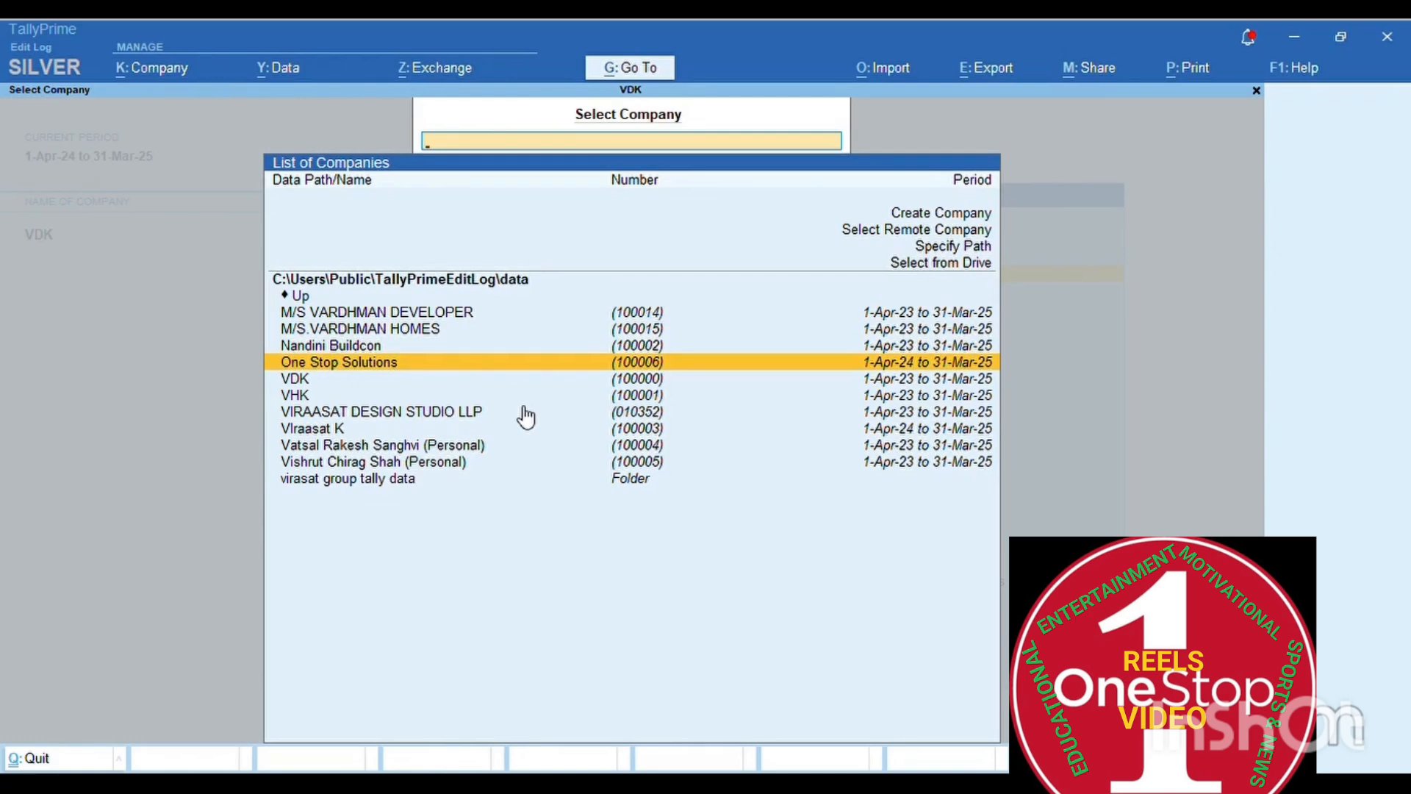
key("Return")
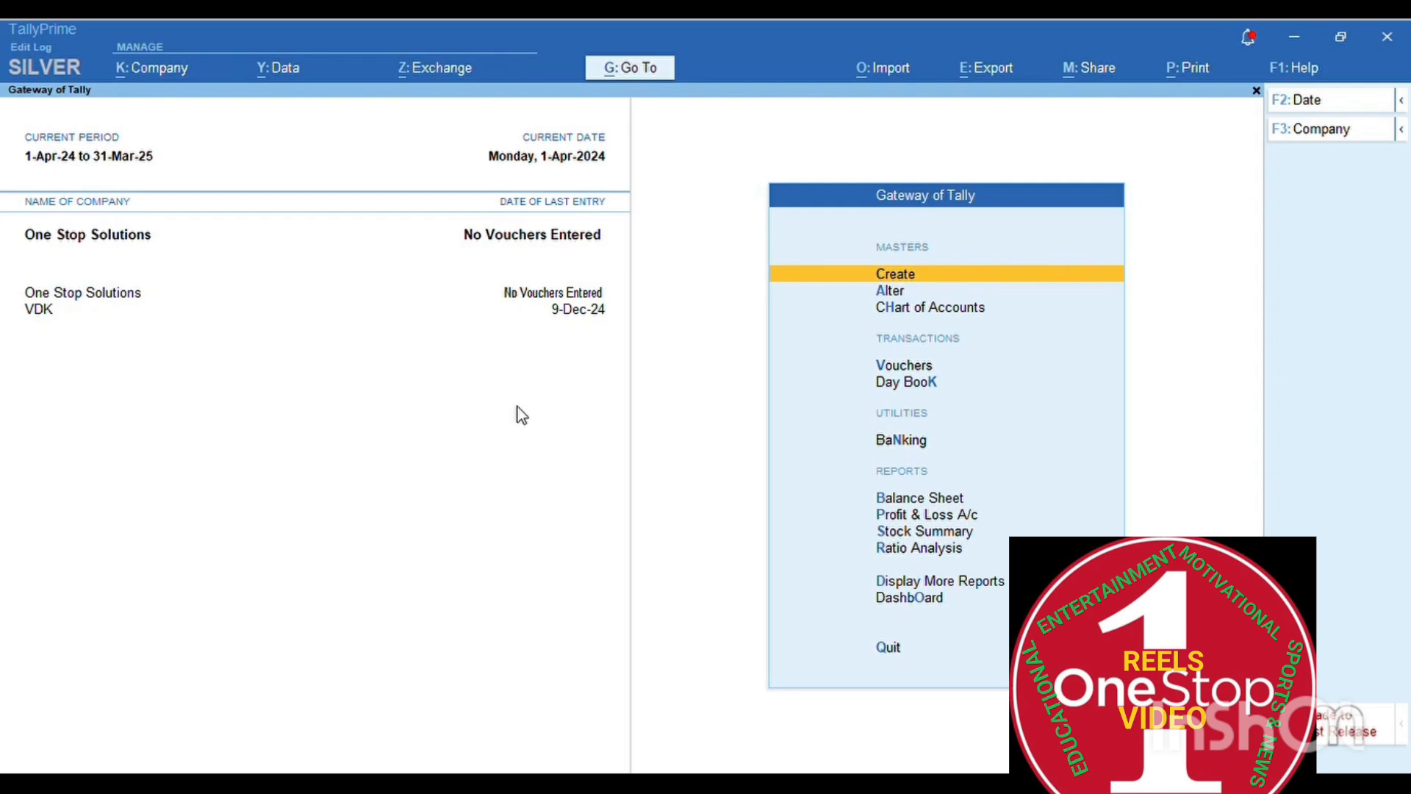
key("Down")
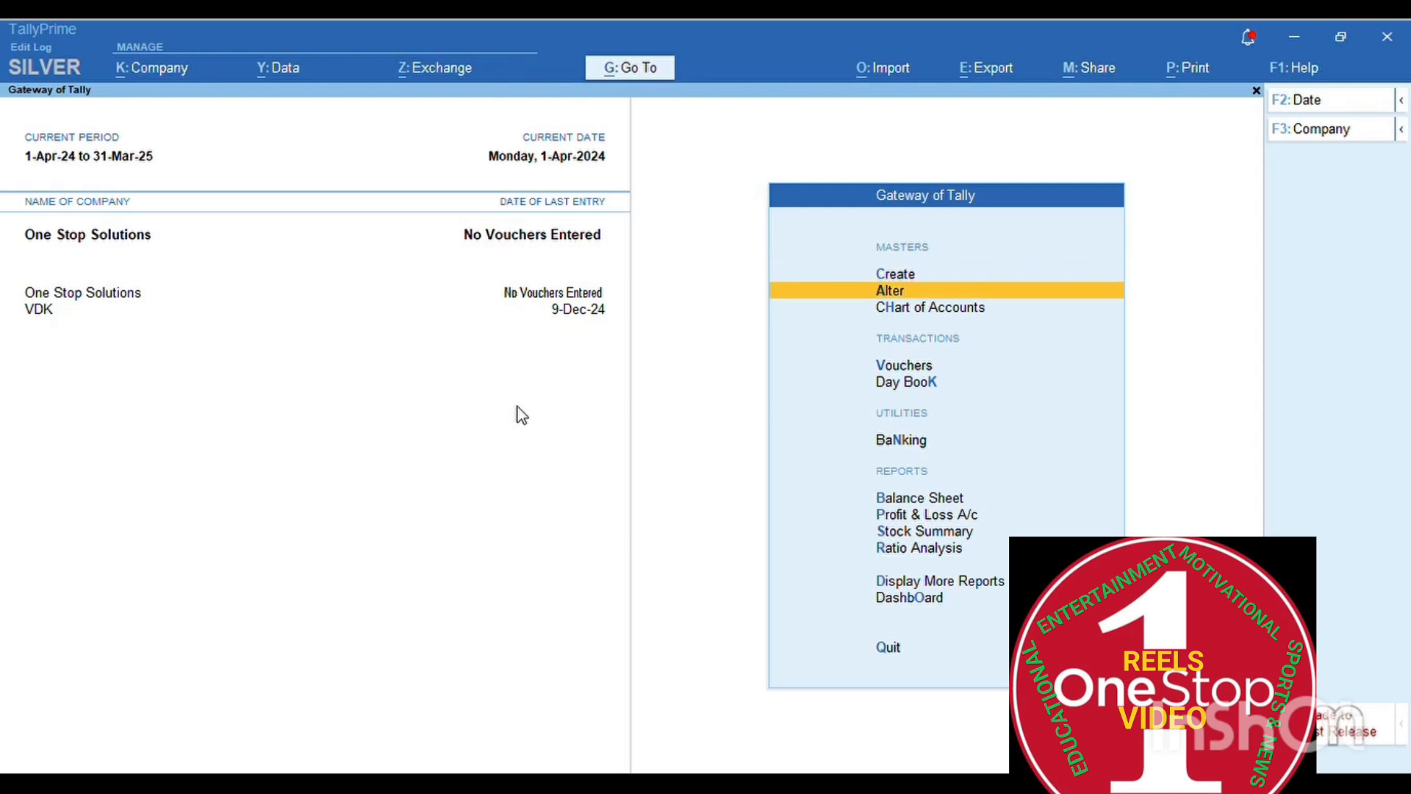
key("Down")
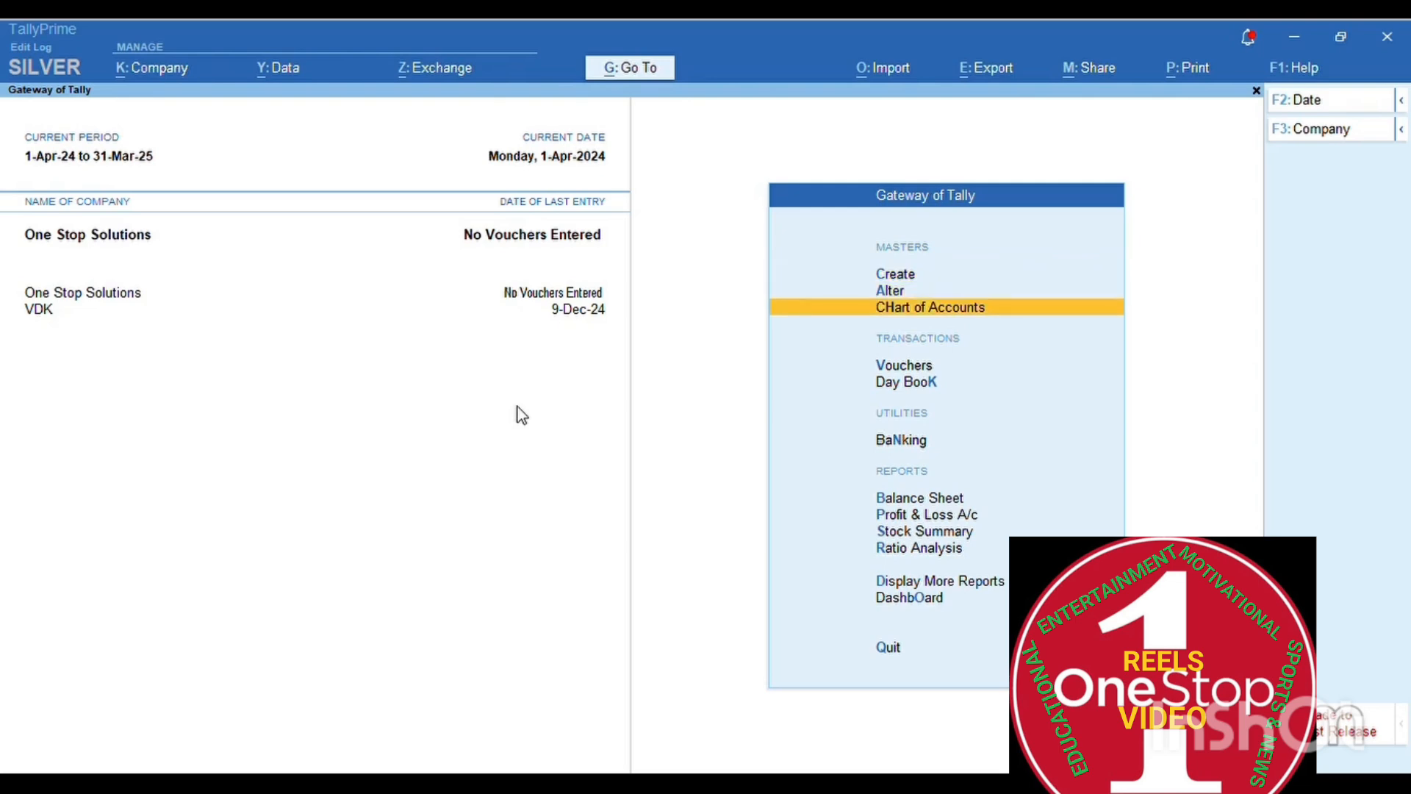
key("Down")
key("Down")
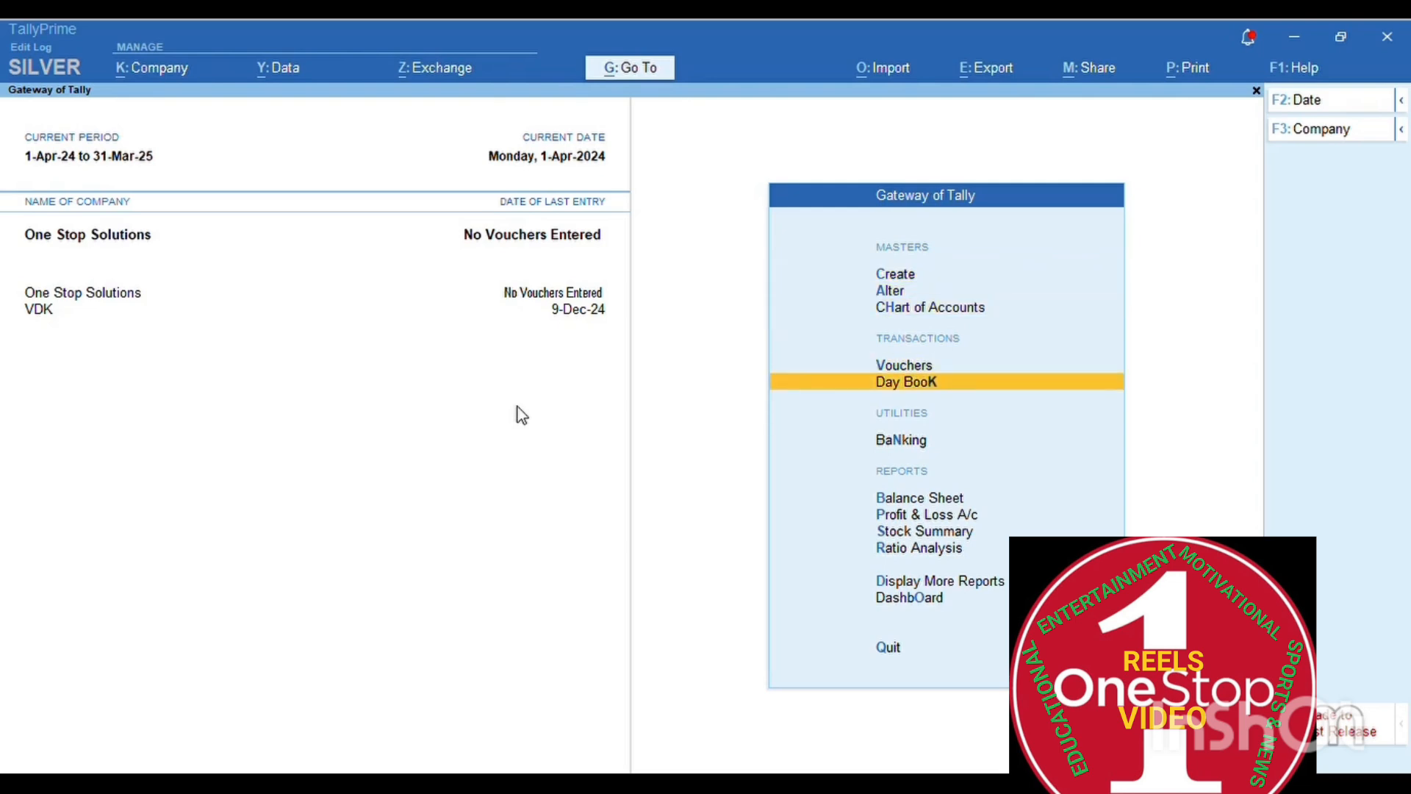
key("Down")
key("Down")
key("Down")
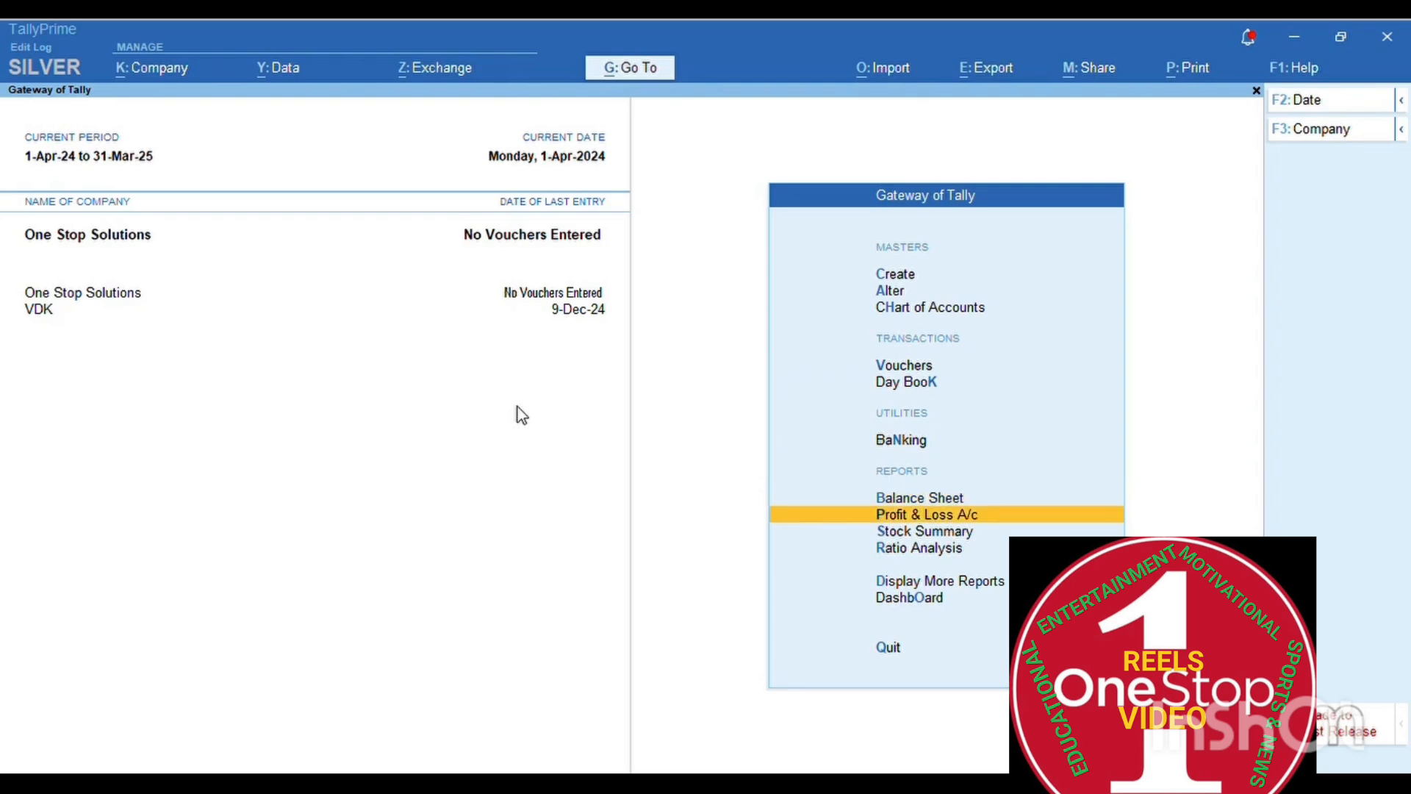
key("Down")
key("Down")
key("Down")
key("Down")
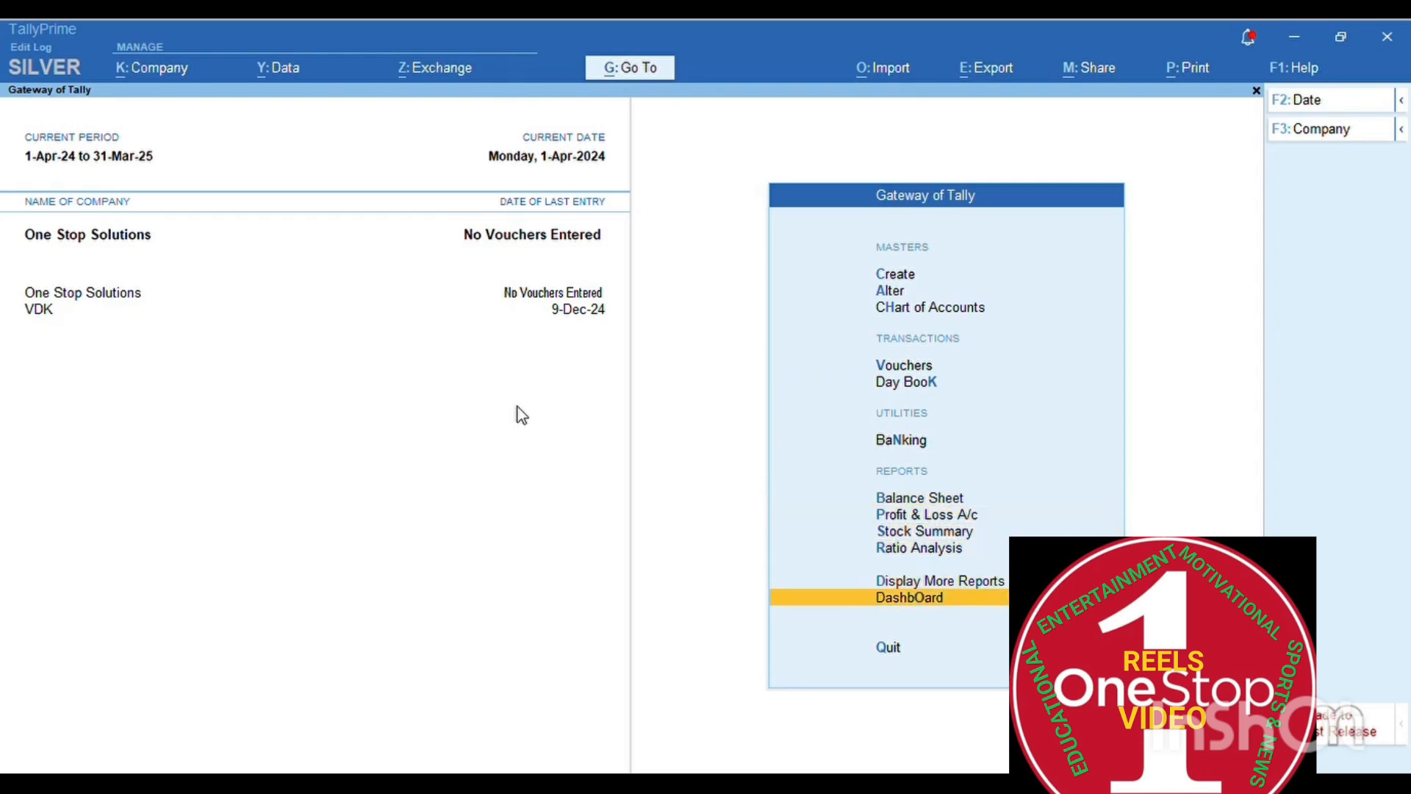
key("Down")
key("Up")
key("Up")
key("Up")
key("Up")
key("Up")
key("Up")
key("Up")
key("Up")
key("Up")
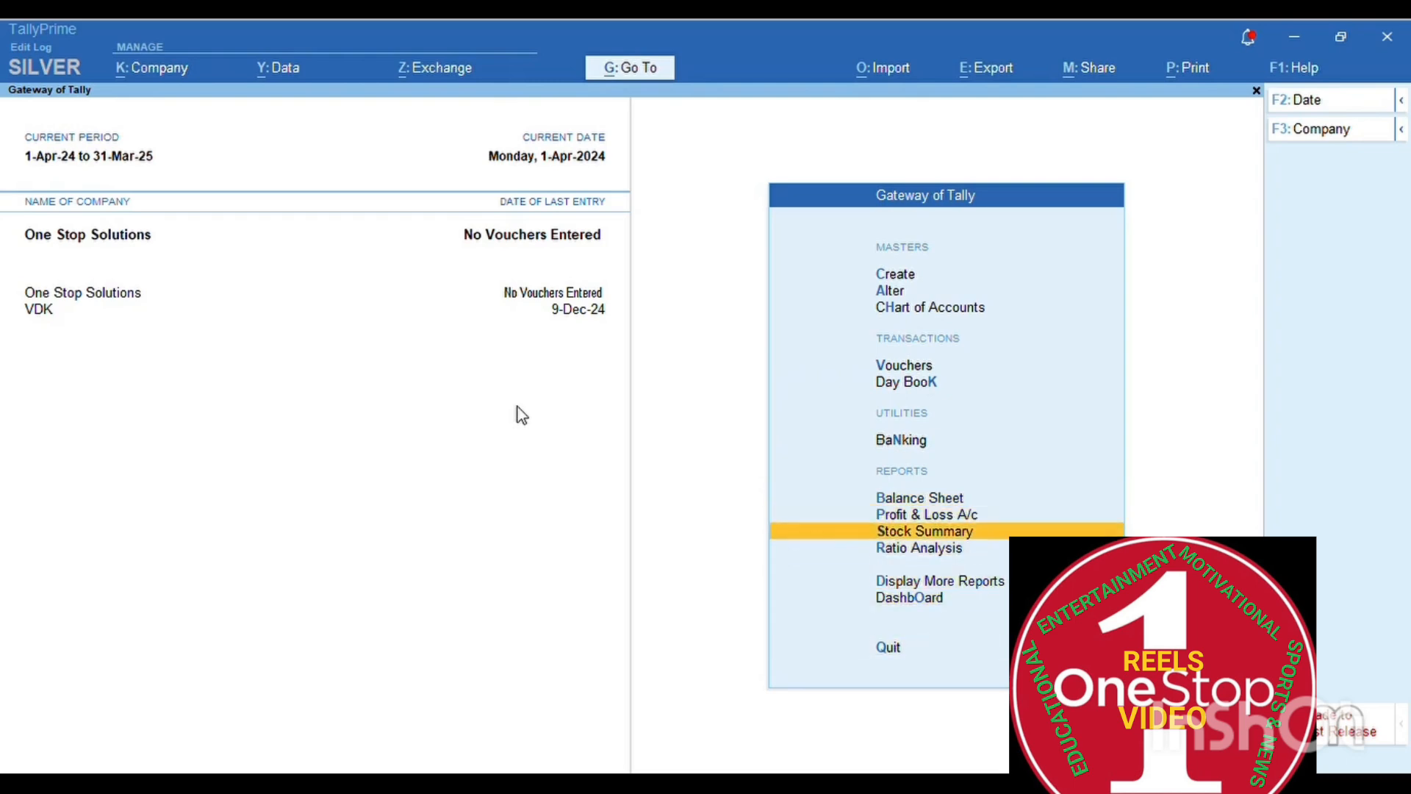
key("Up")
key("Up")
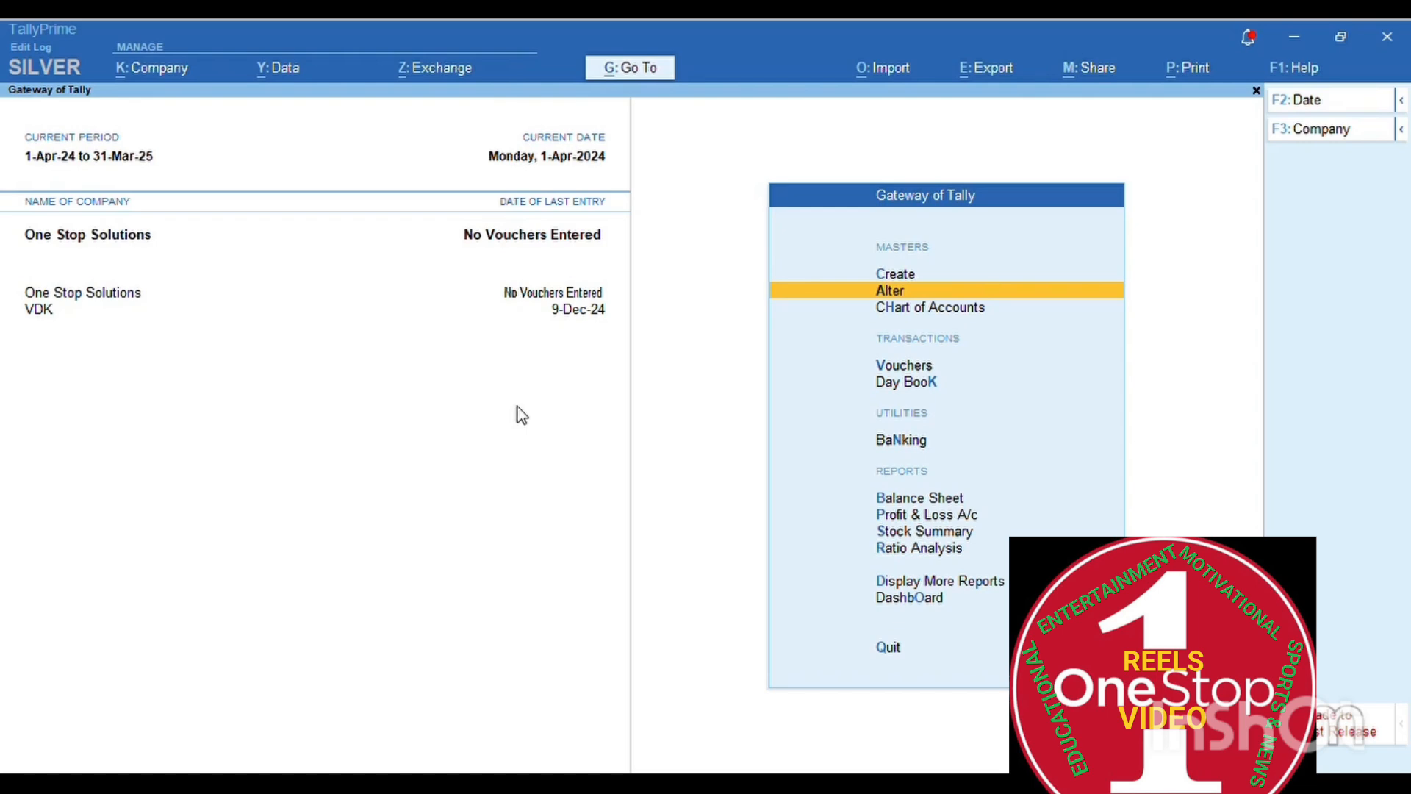
key("Down")
key("Down")
key("Down")
key("Down")
key("Down")
key("Down")
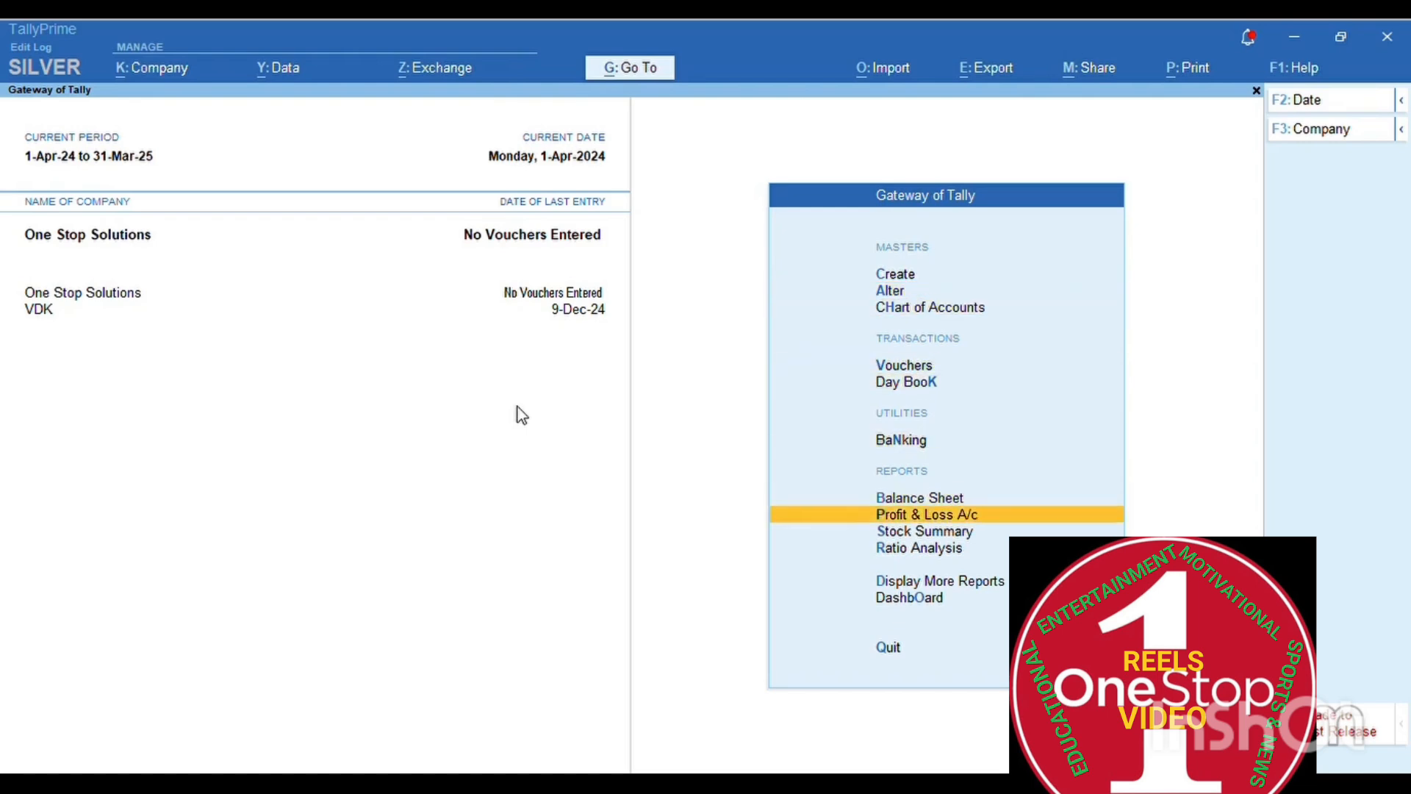
key("Up")
key("Return")
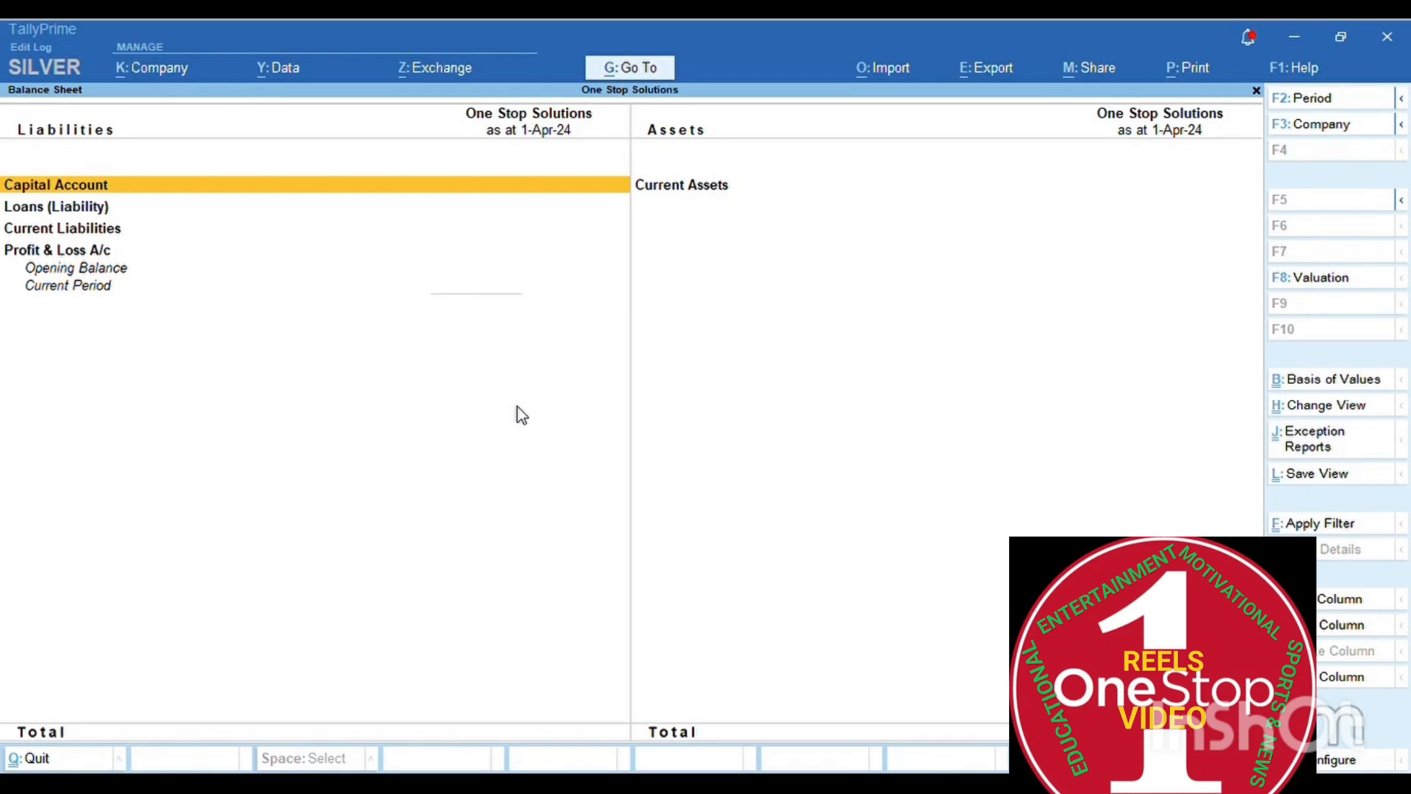
key("Escape")
key("Down")
key("Return")
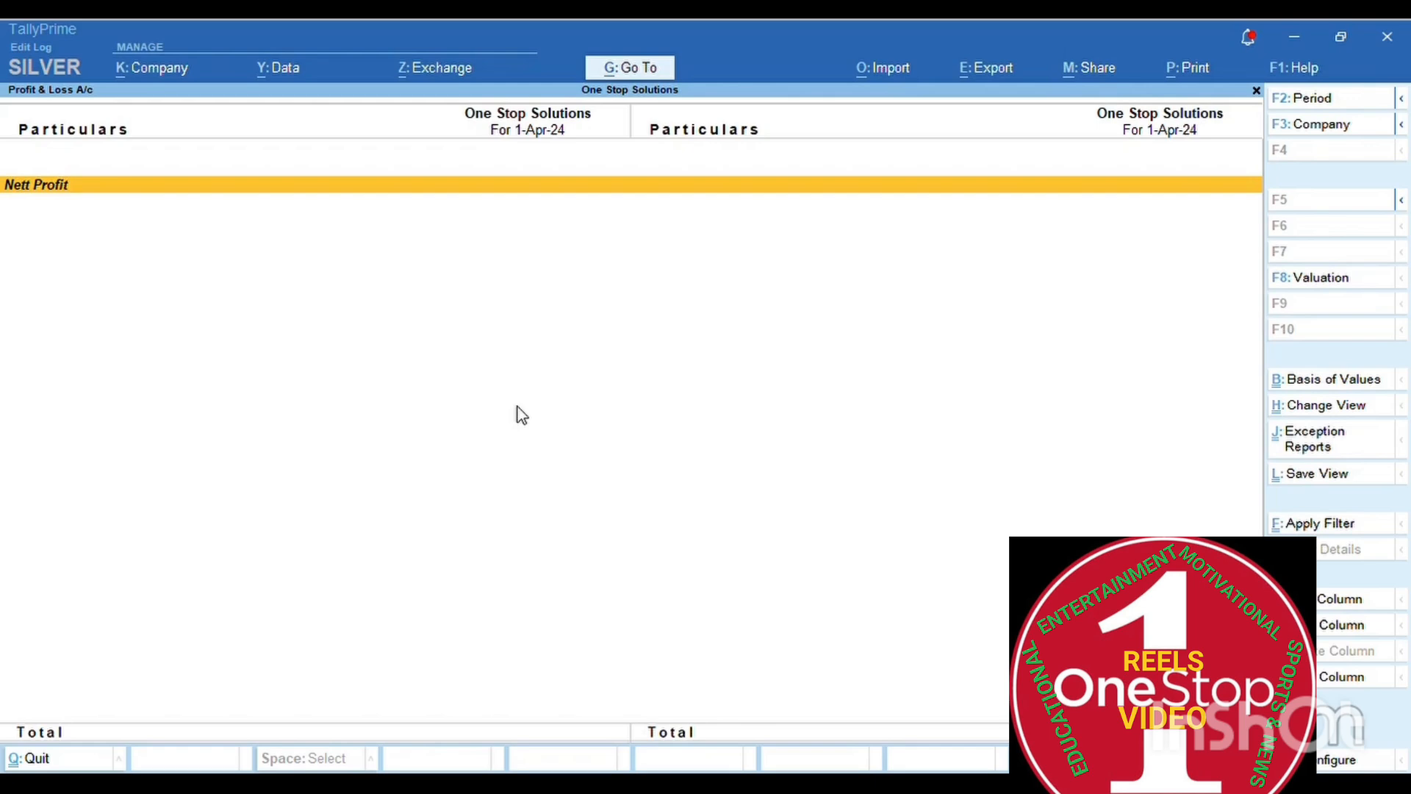
key("Escape")
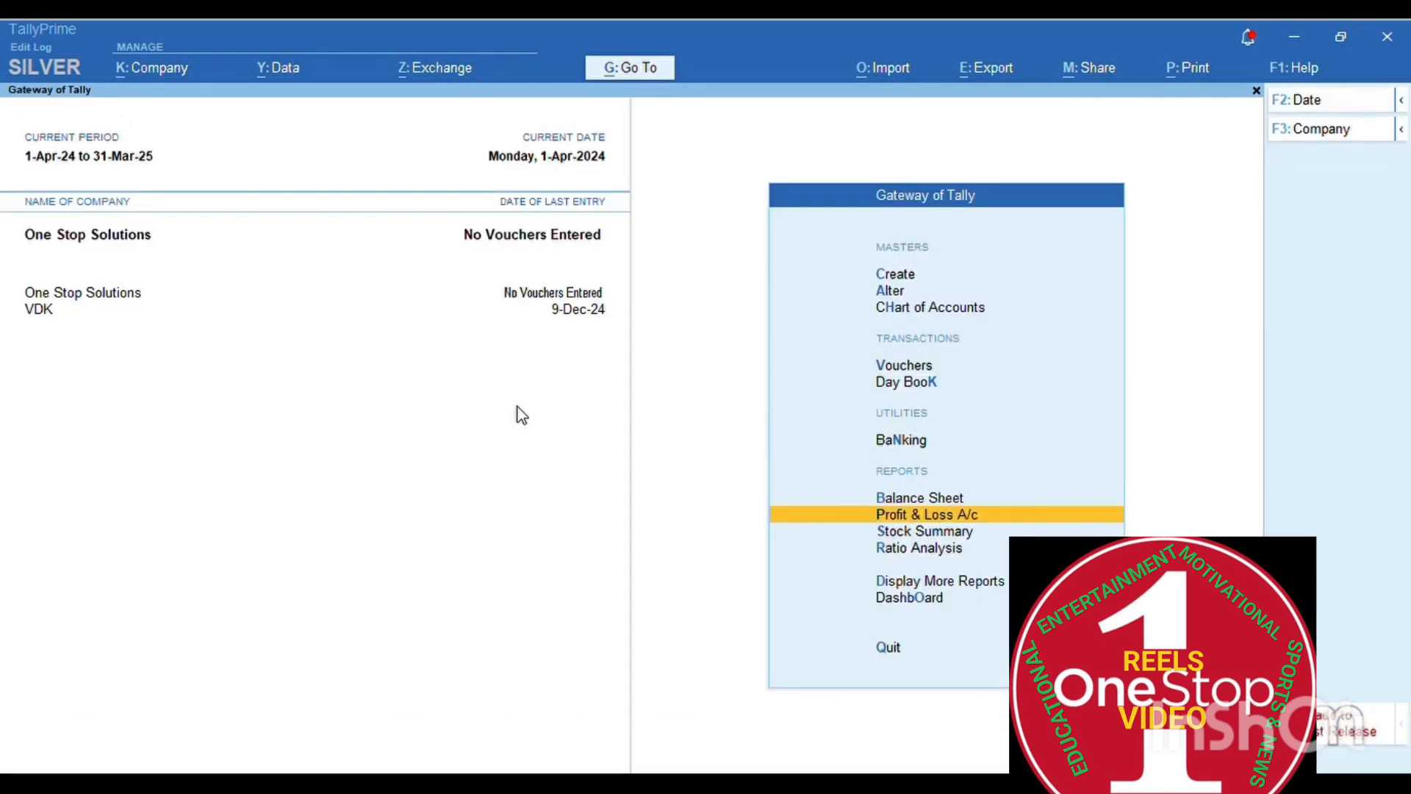
key("Up")
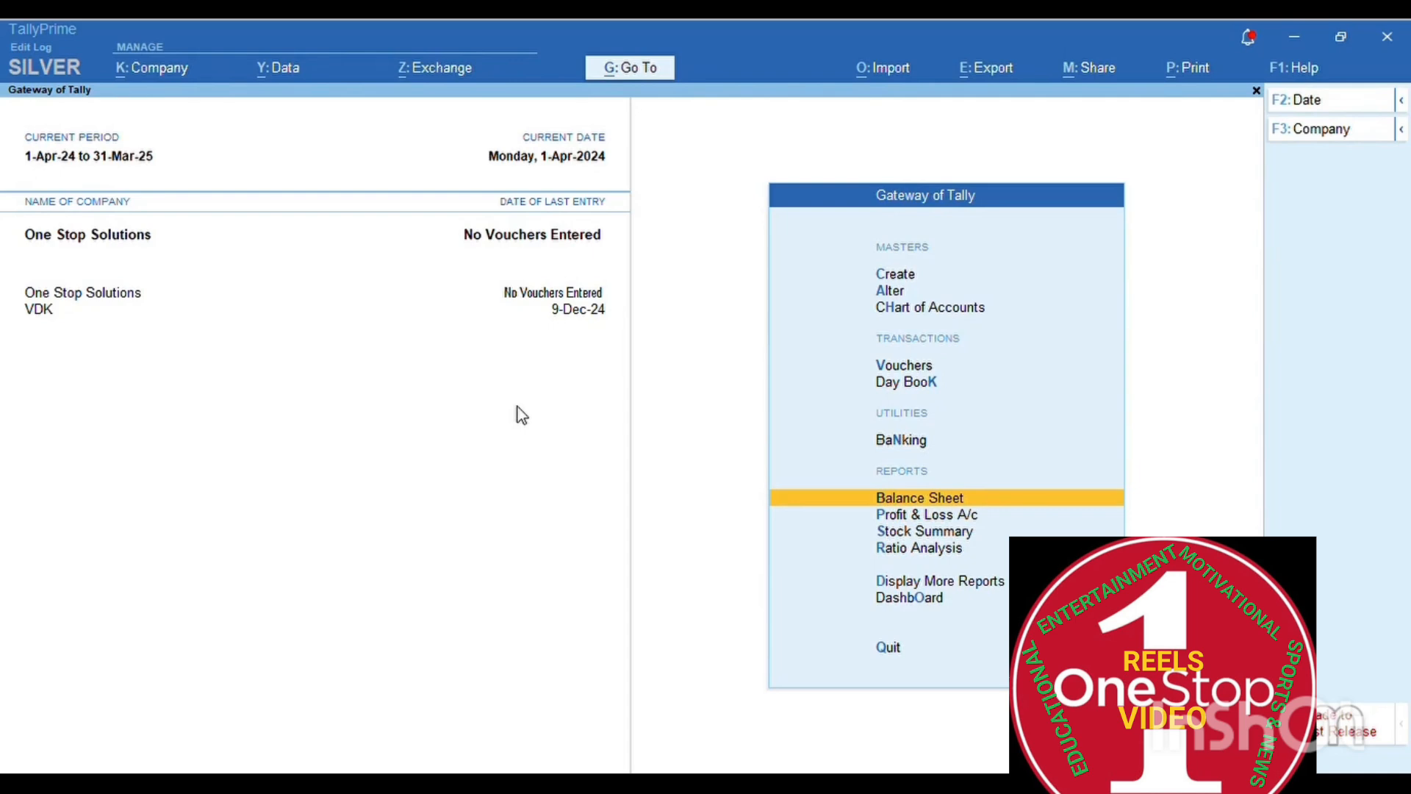
key("Up")
key("Up")
key("Up")
key("Up")
key("Up")
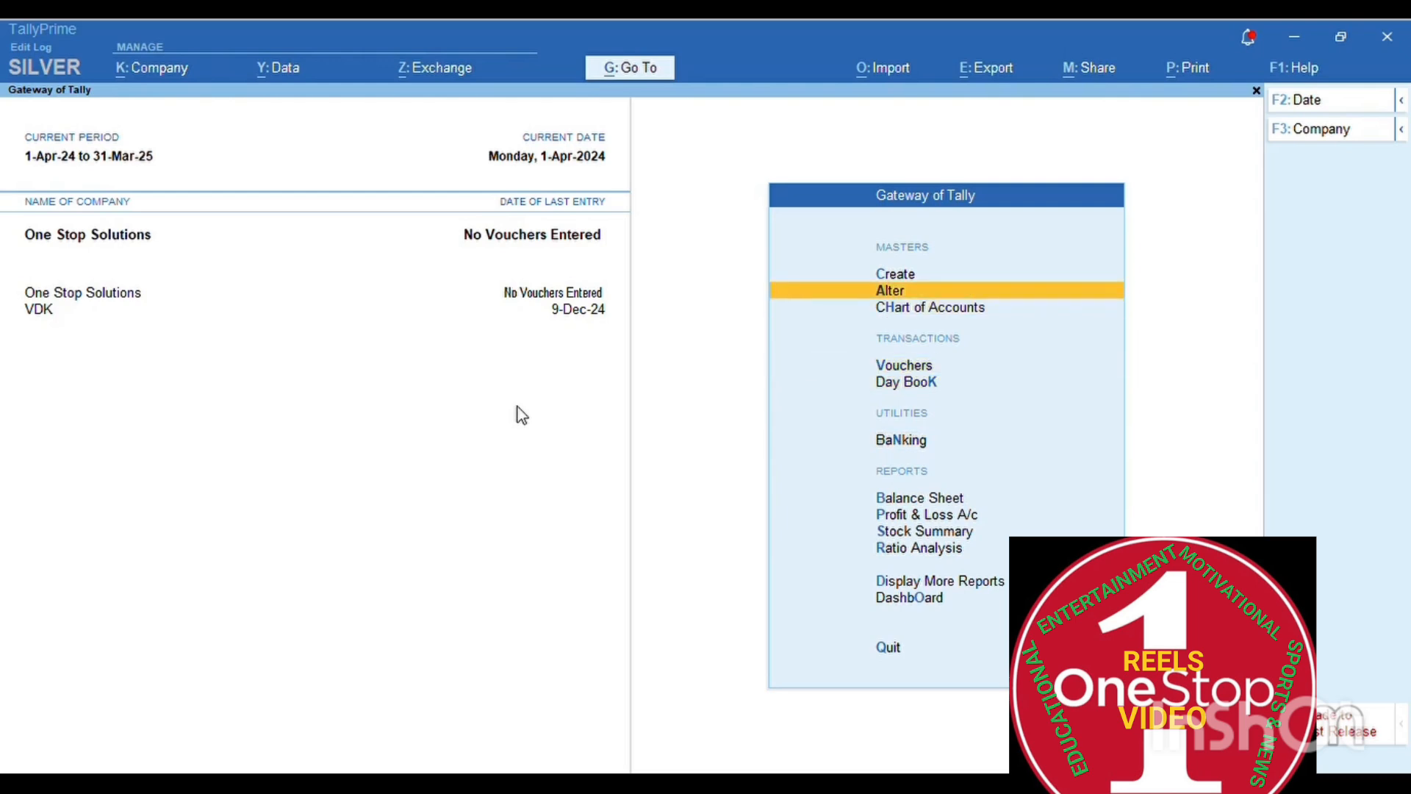
key("Down")
key("Down")
key("Down")
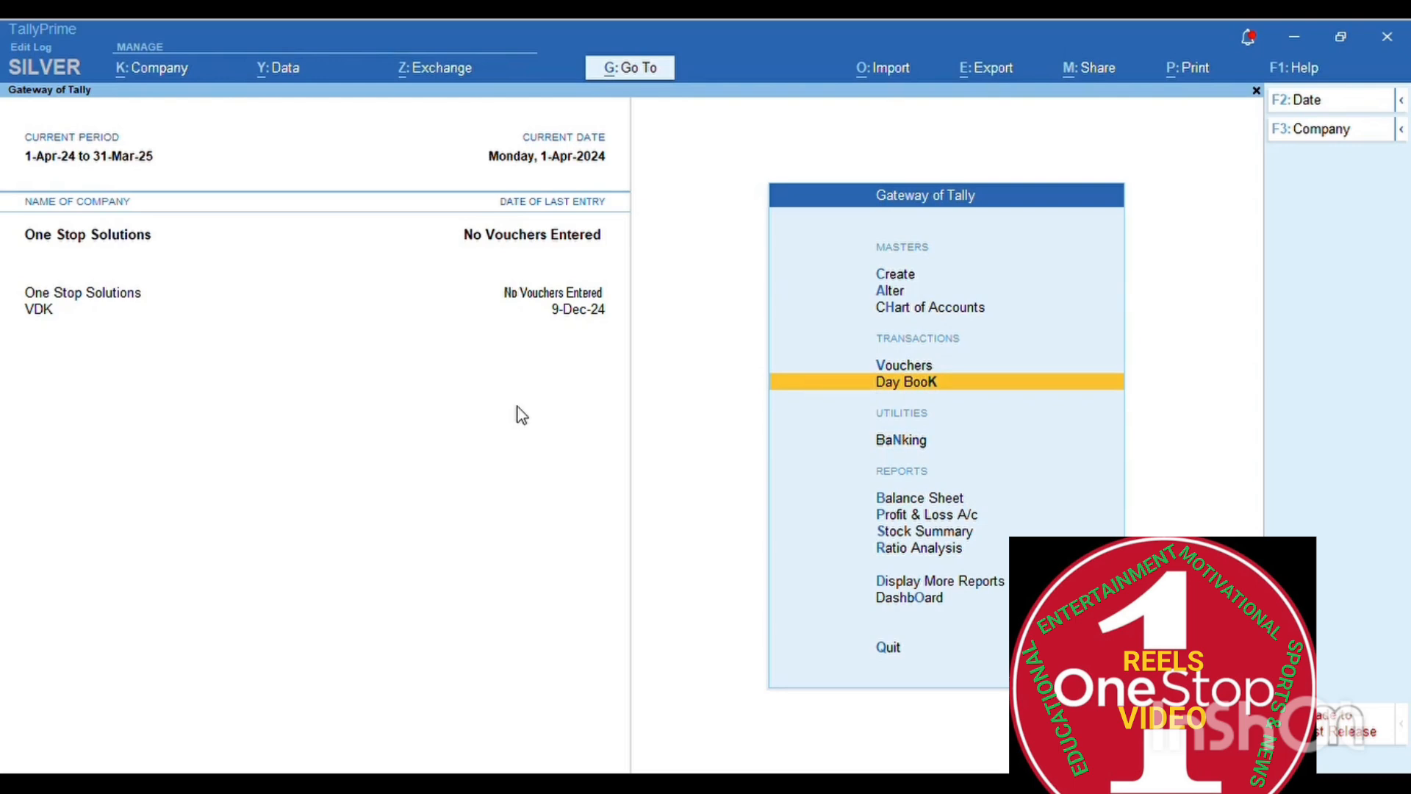
key("Up")
key("Up")
key("Up")
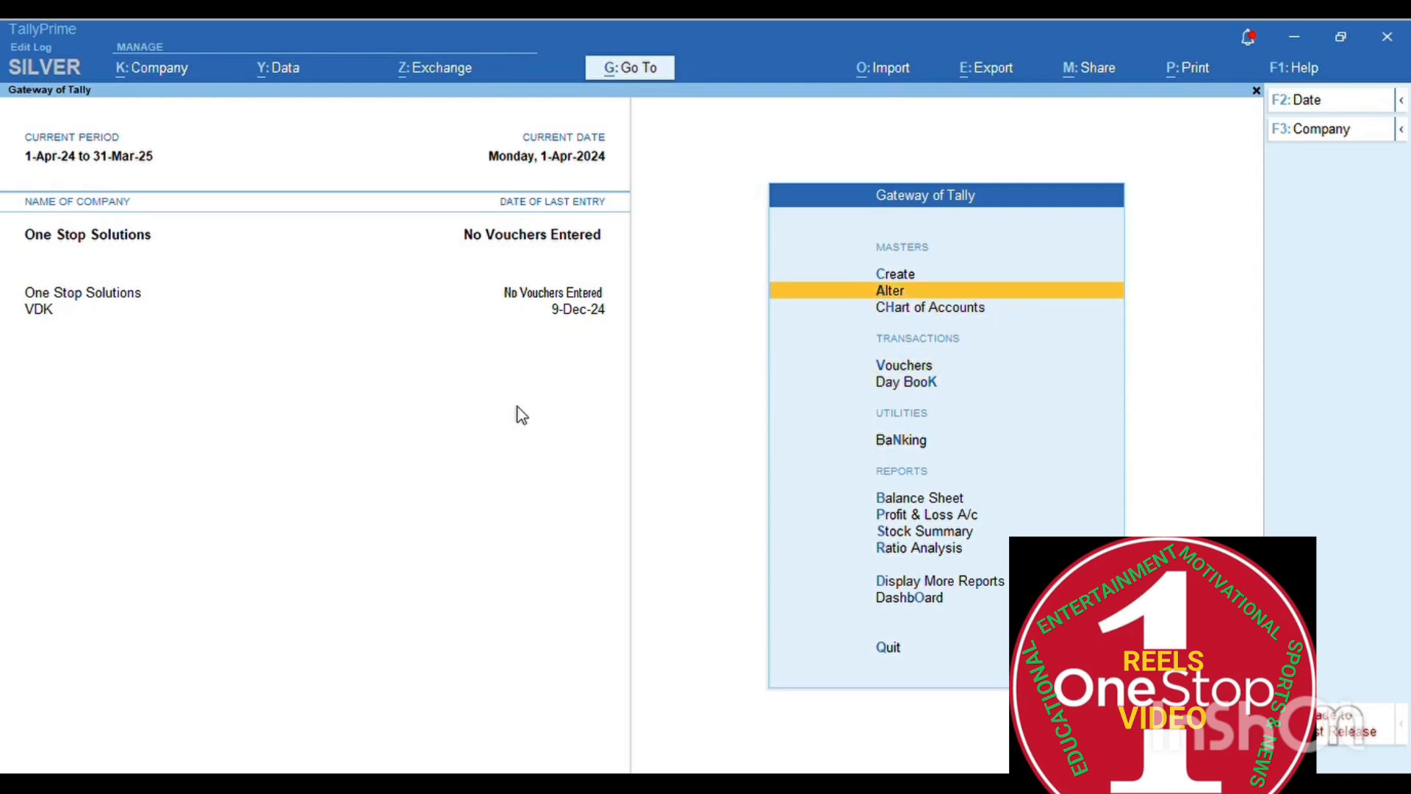
key("Up")
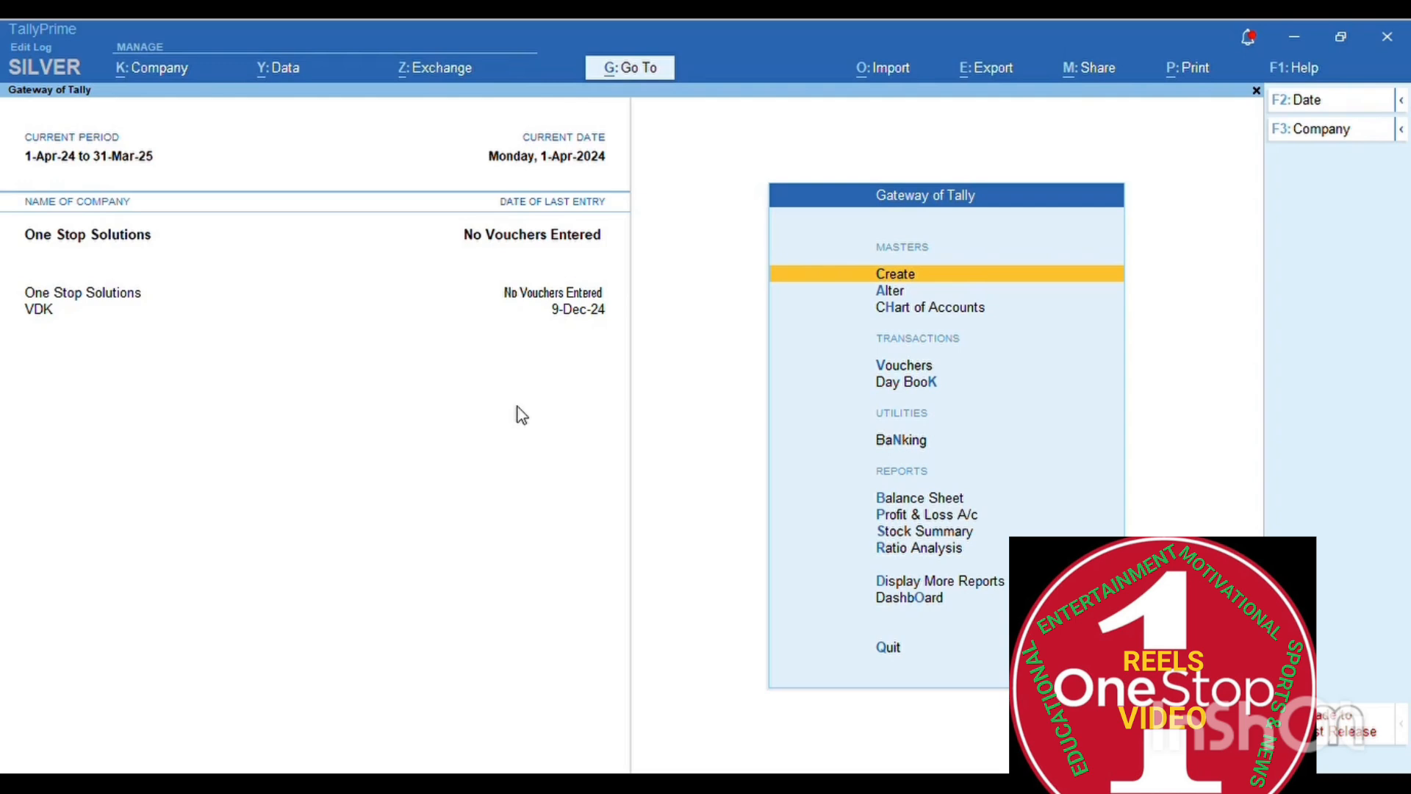
- Start a new Ledger master for One Stop Solutions from the List of Masters
key("Return")
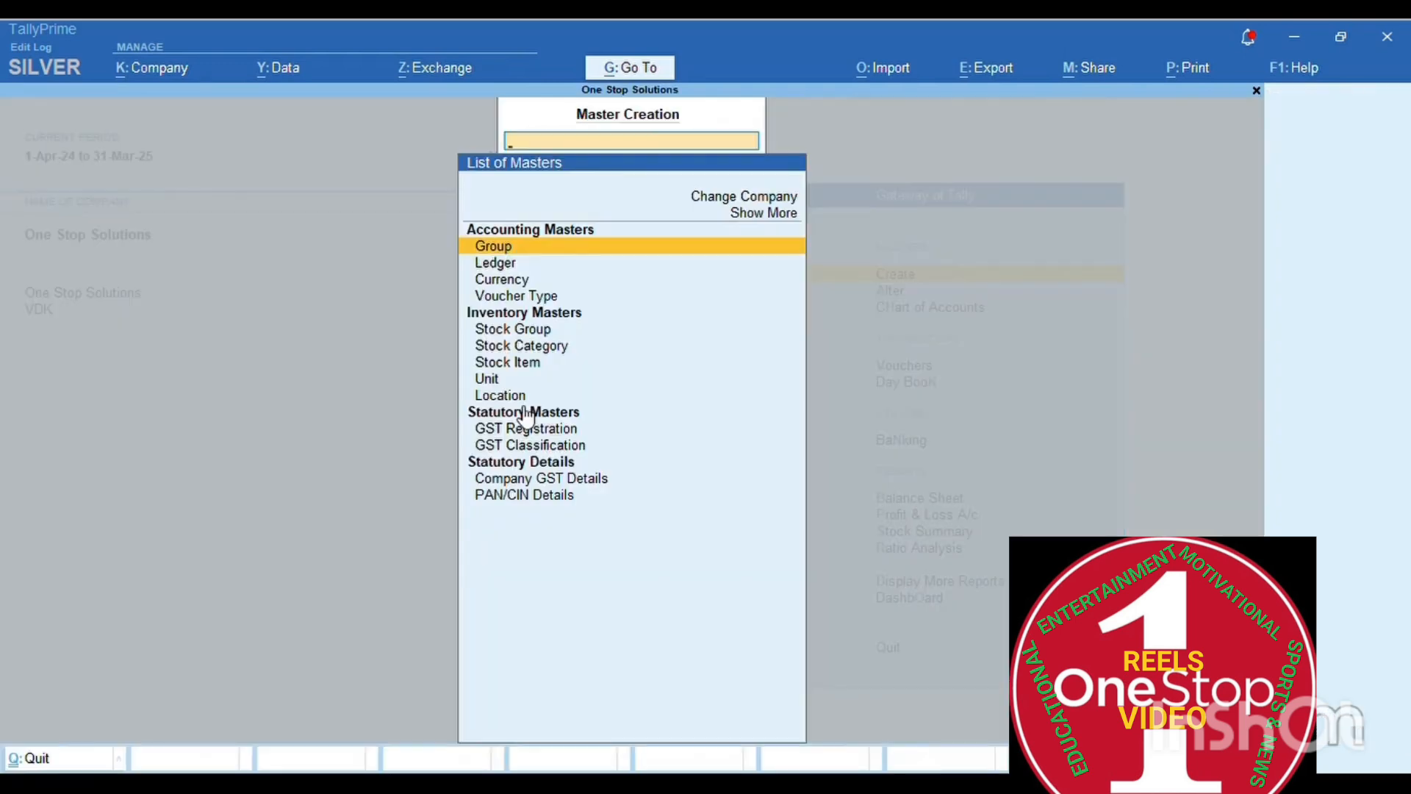
key("Down")
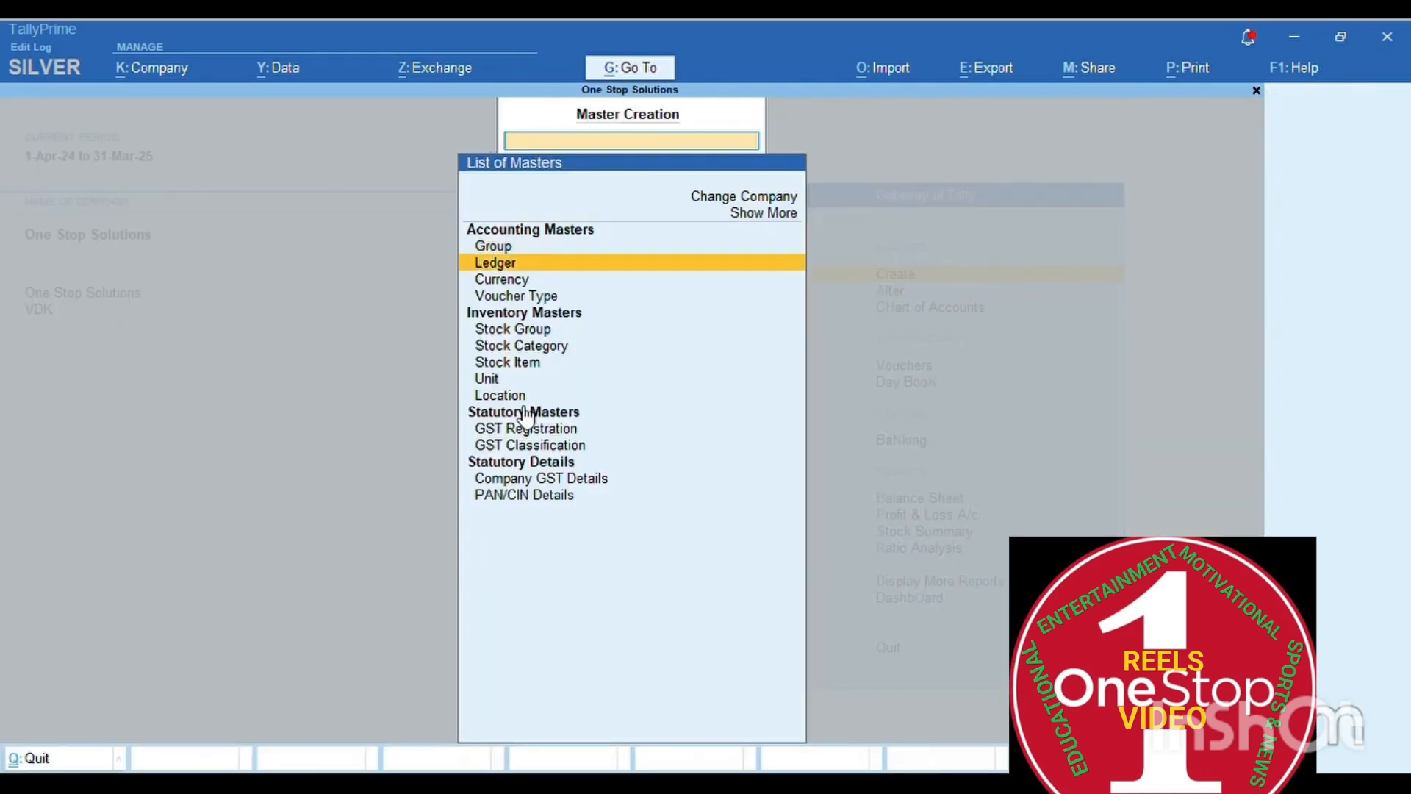
key("Return")
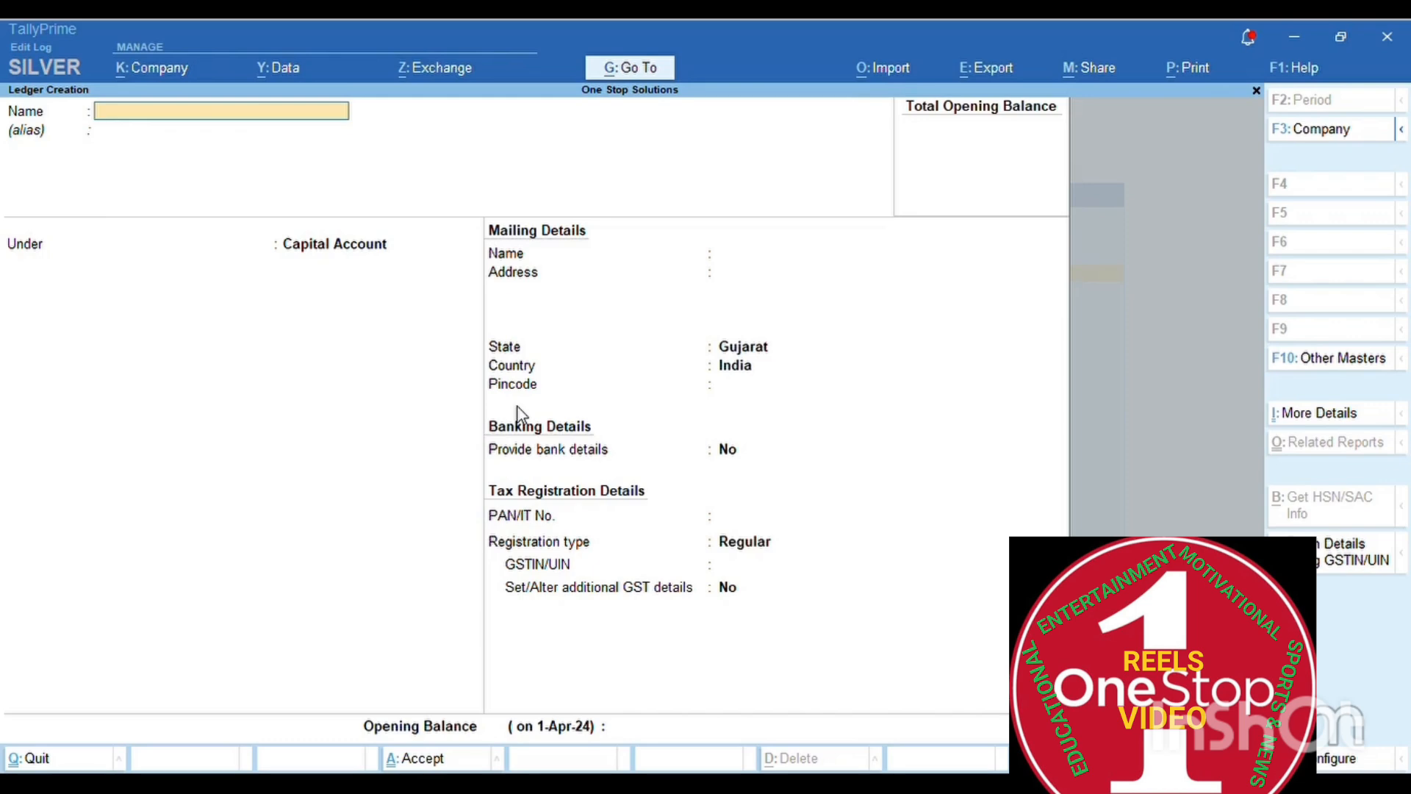
- Name the new ledger 'Croma Mobile Ltd'
type("Croma Mobile LTd")
key("BackSpace")
key("BackSpace")
type("td")
key("Return")
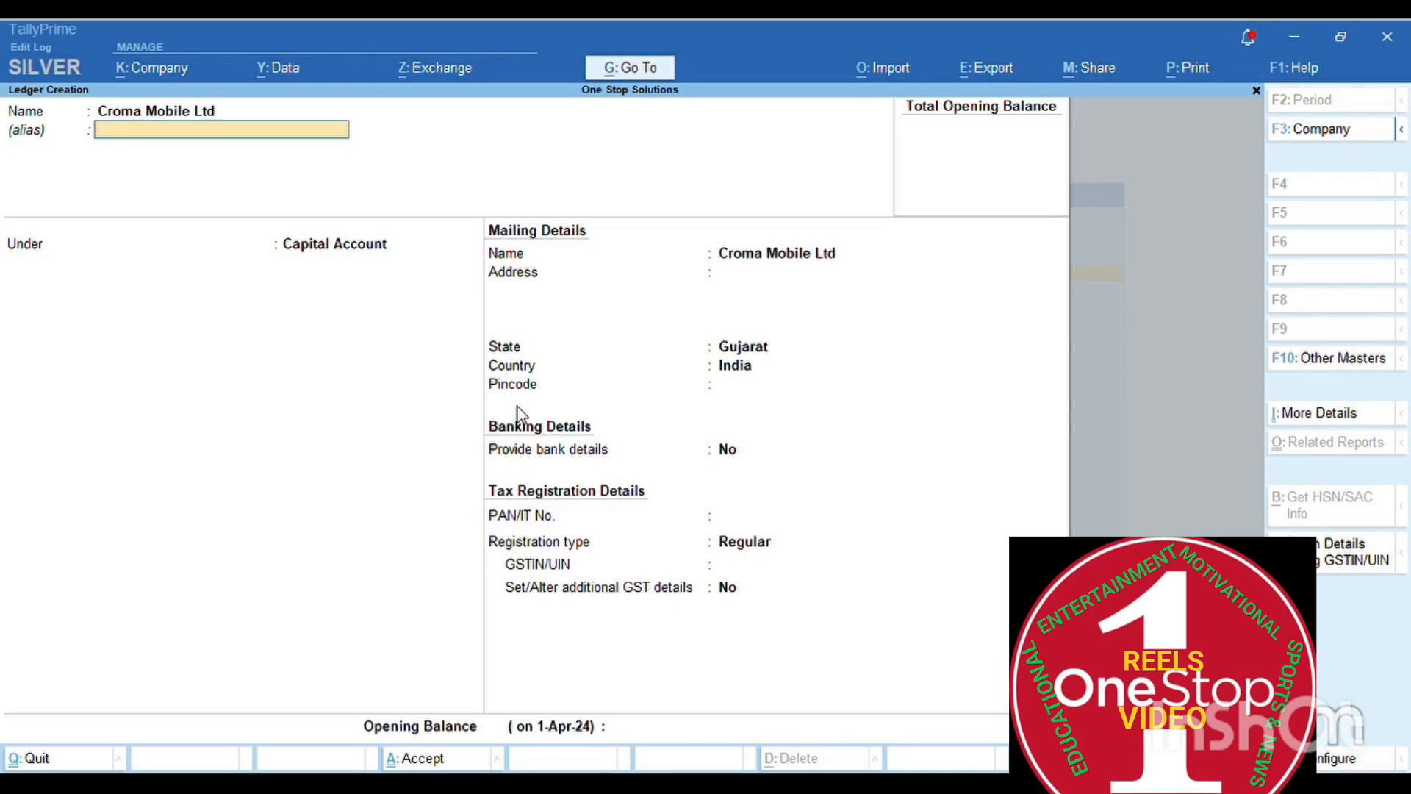
- Place the ledger under Sundry Creditors, with bill-by-bill balances set to Yes
key("Return")
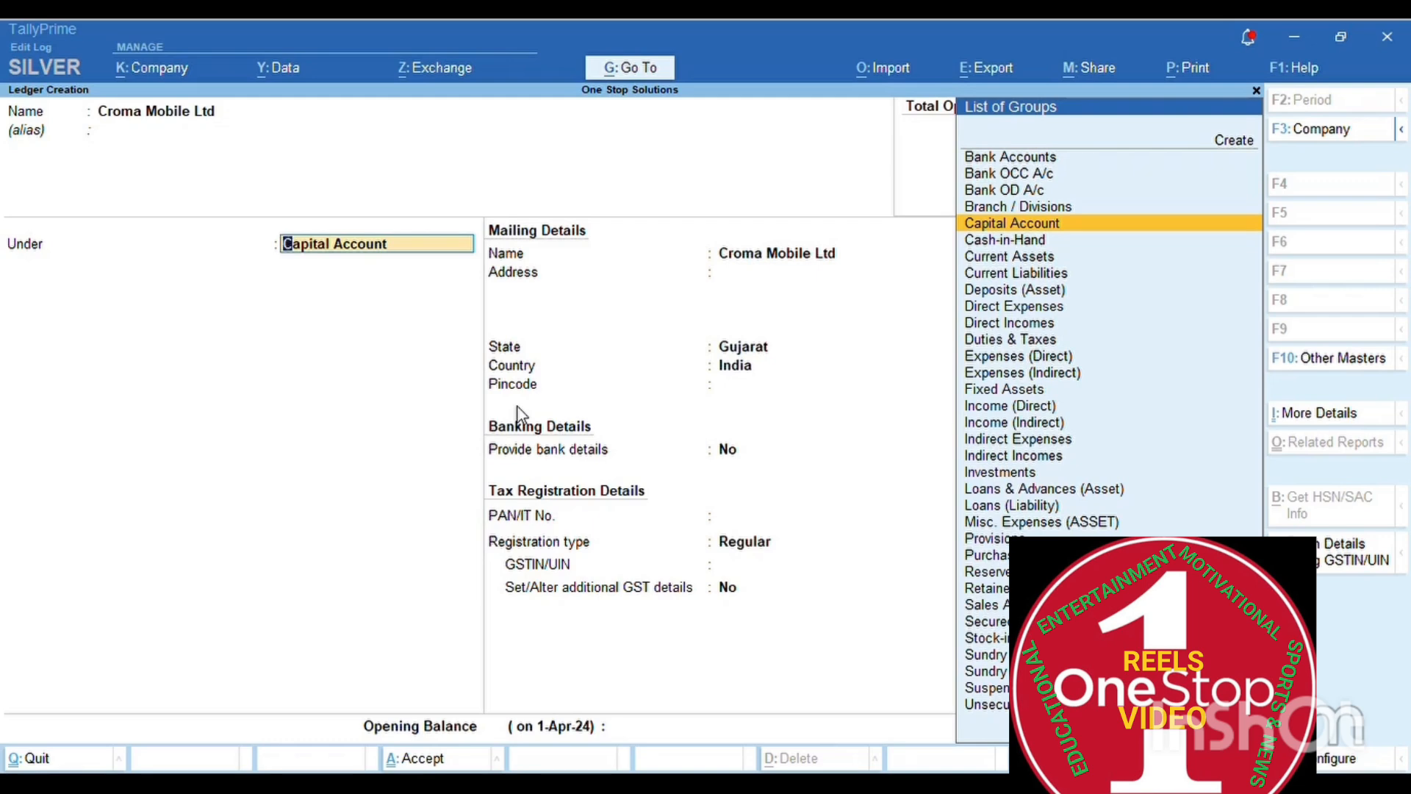
key("Down")
key("Down")
key("Down")
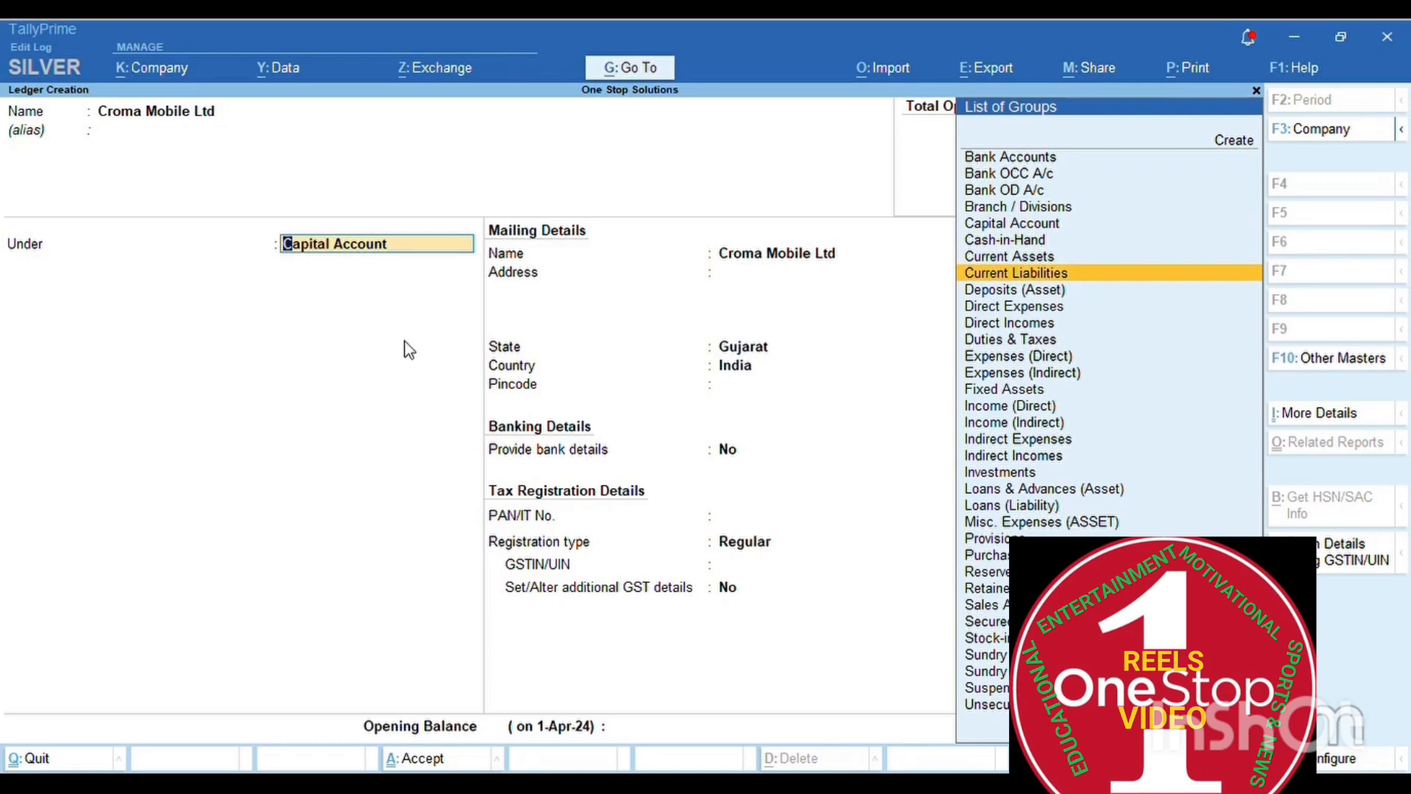
left_click(190, 116)
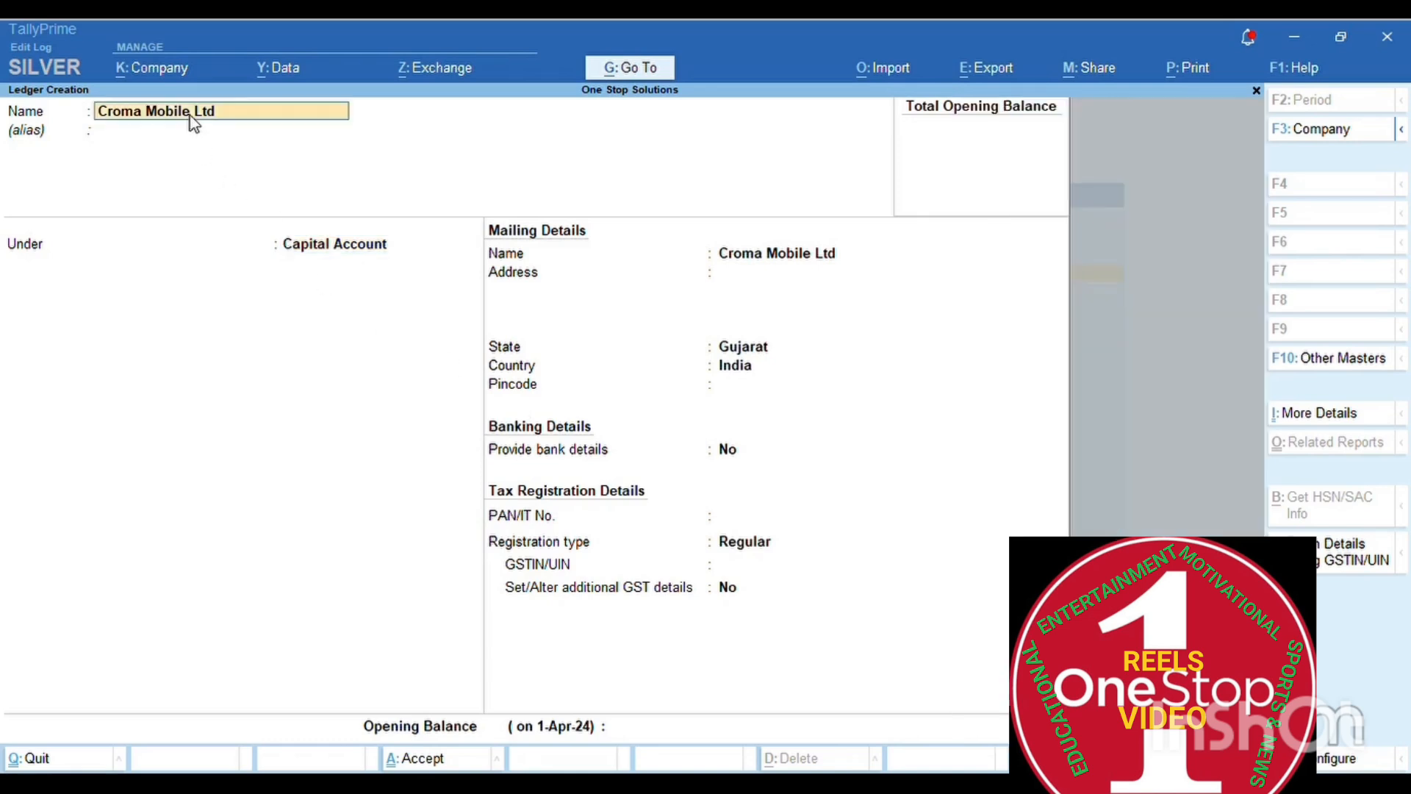
key("Return")
key("Return")
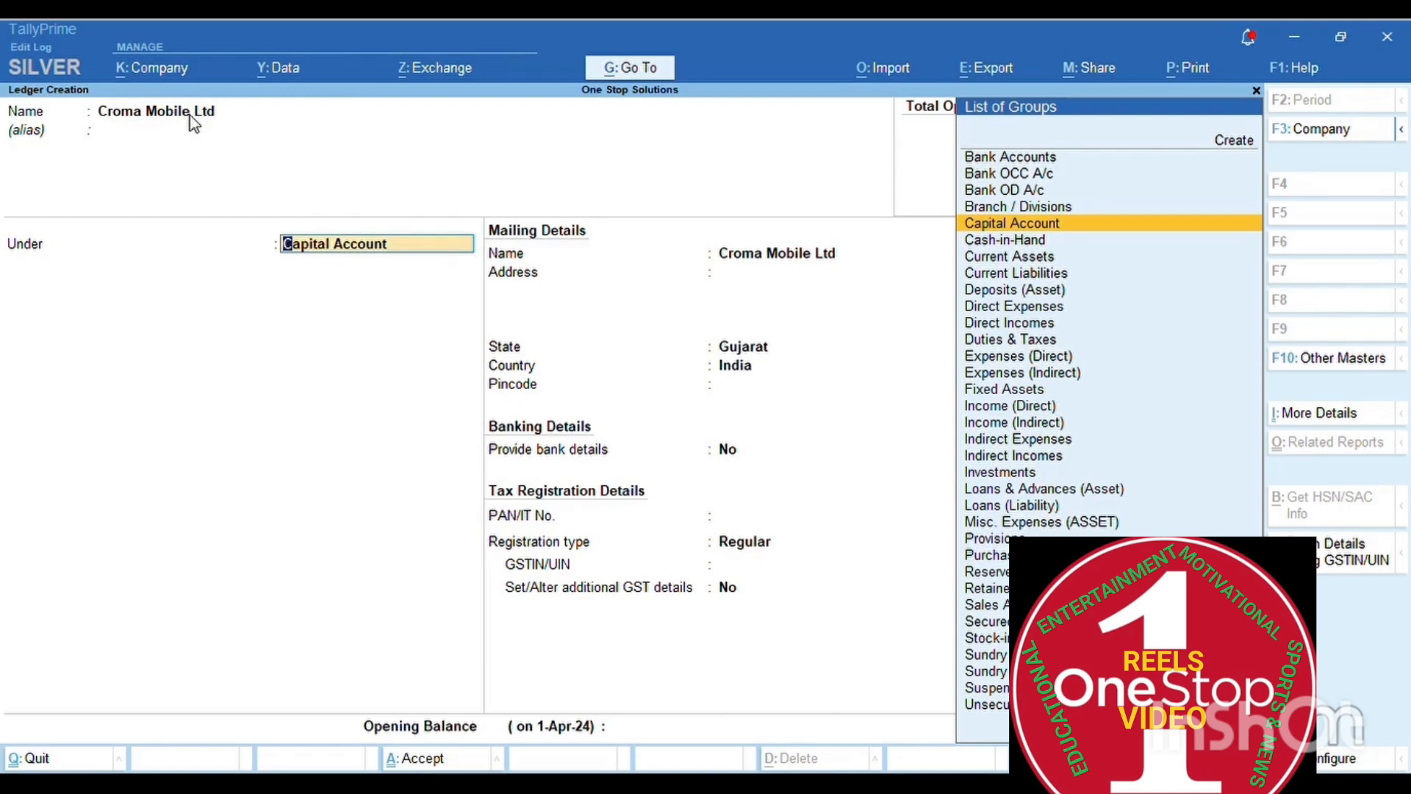
key("Down")
key("Down")
key("Down")
key("Down")
key("Down")
key("Down")
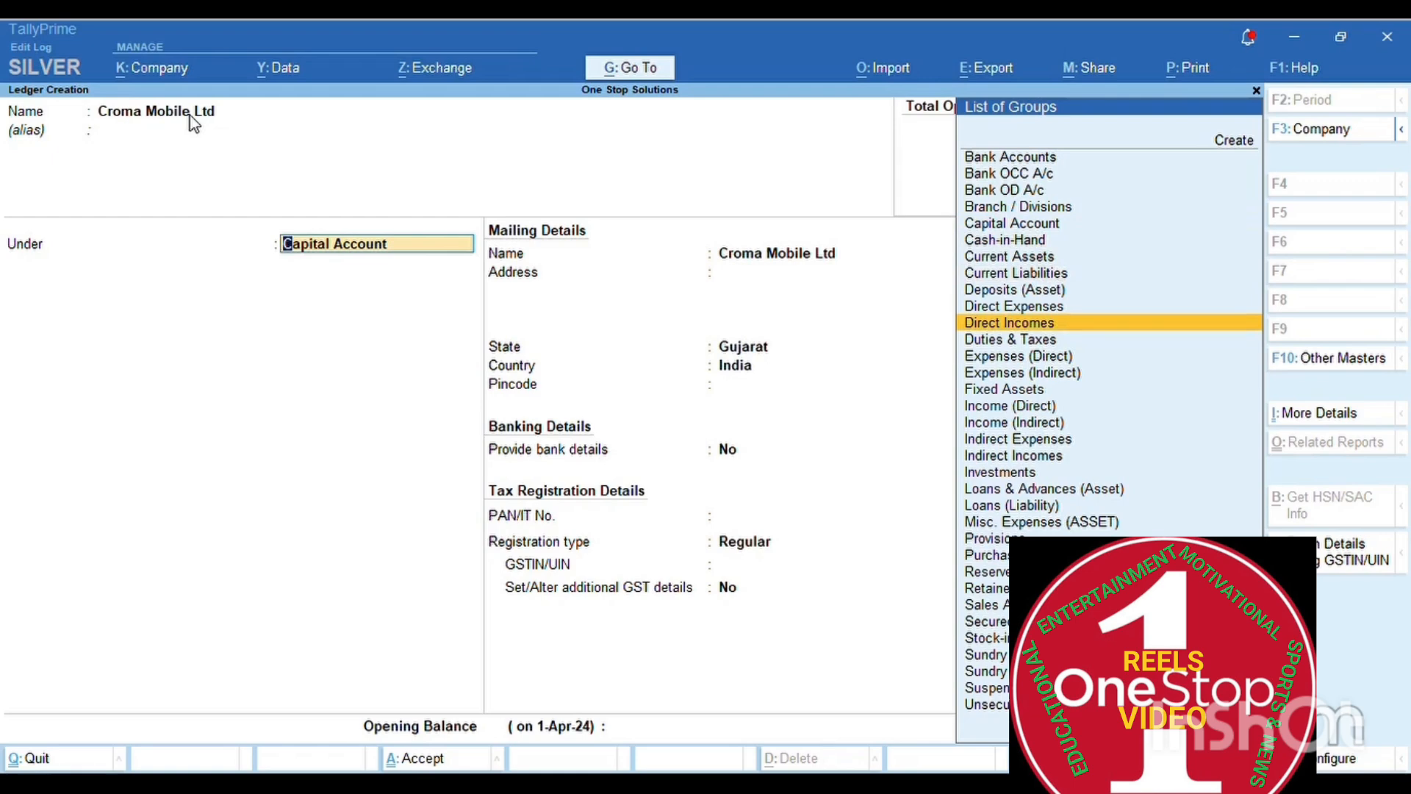
key("Down")
key("Down")
key("Down")
key("Down")
key("Down")
key("Down")
key("Down")
key("Down")
key("Down")
key("Down")
key("Down")
key("Down")
key("Down")
key("Down")
key("Down")
key("Down")
key("Down")
key("Down")
key("Down")
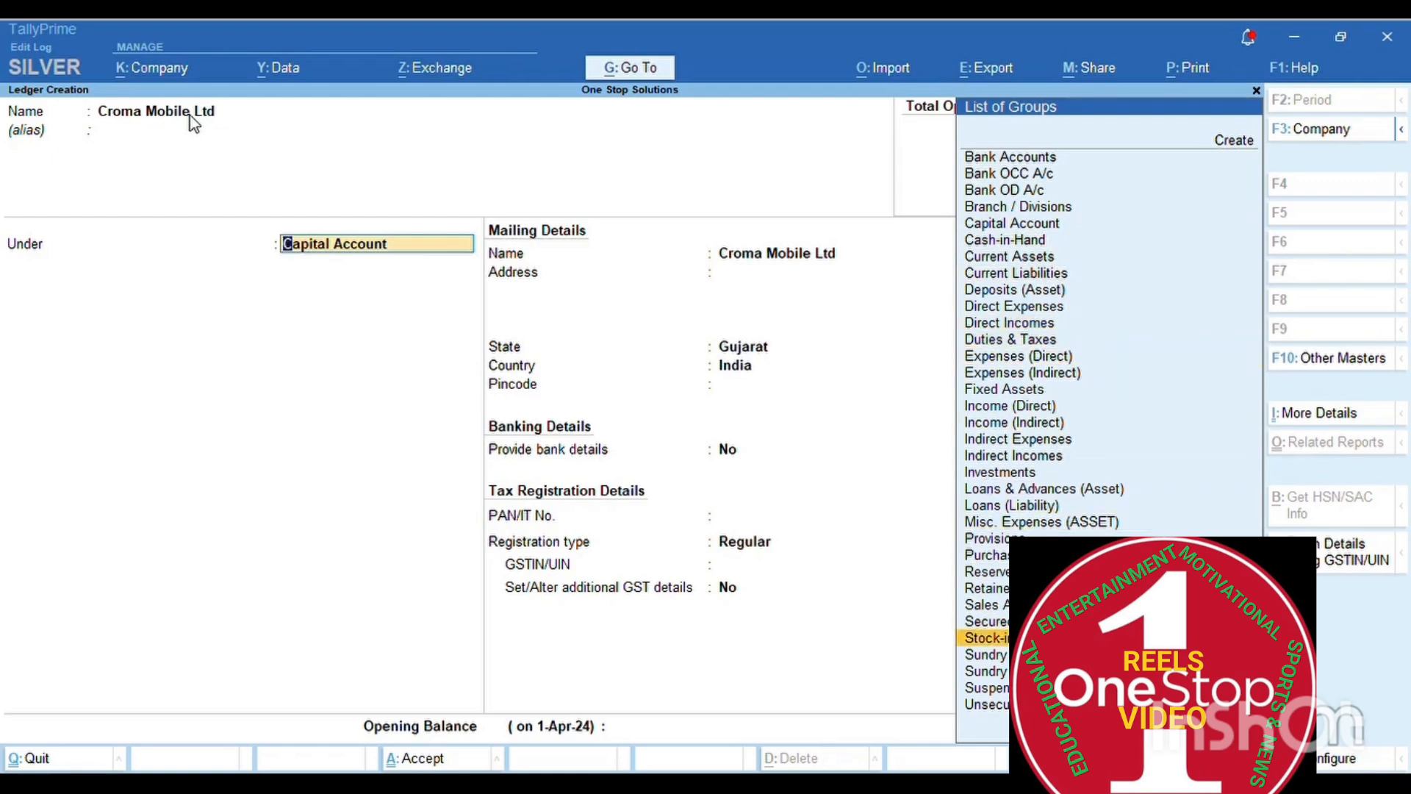
key("Down")
key("Return")
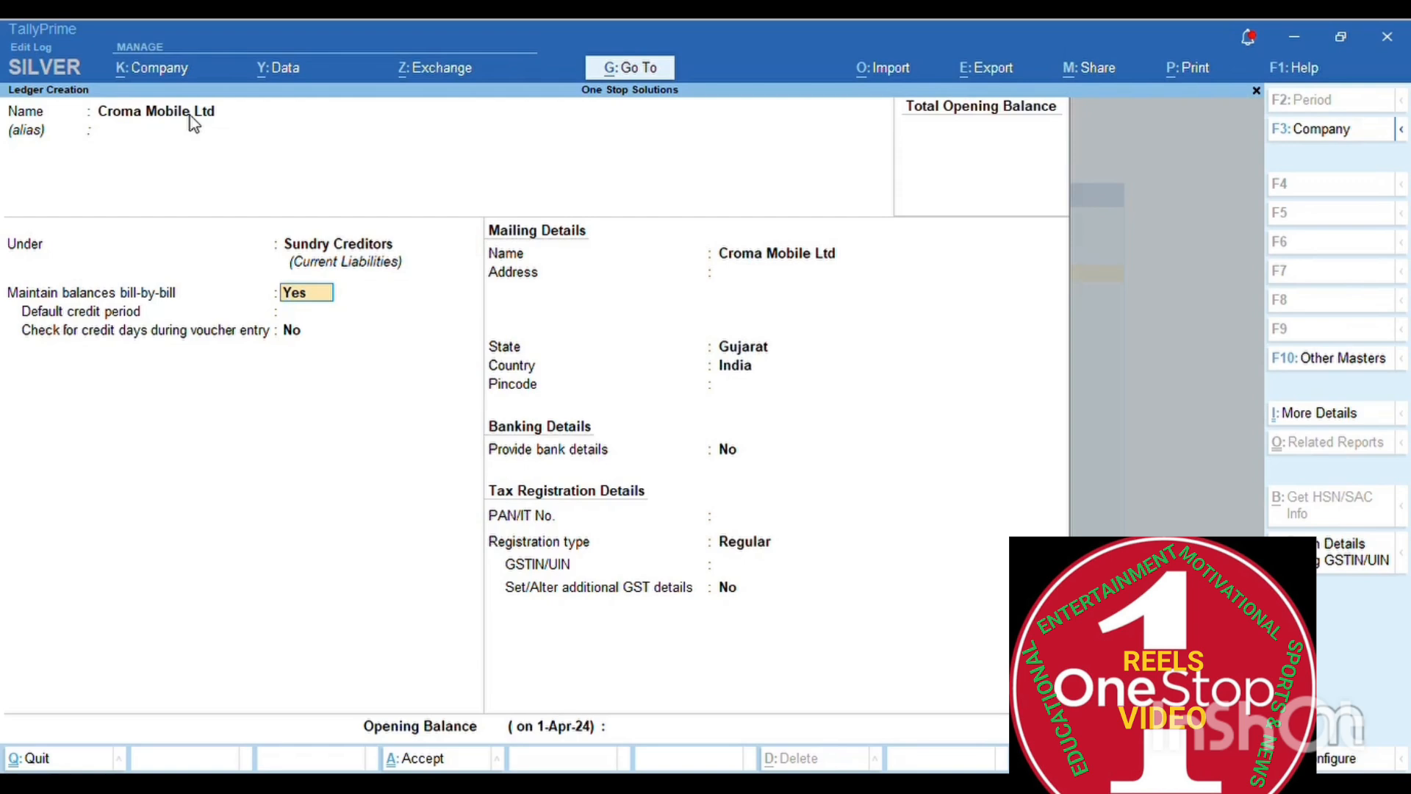
key("Up")
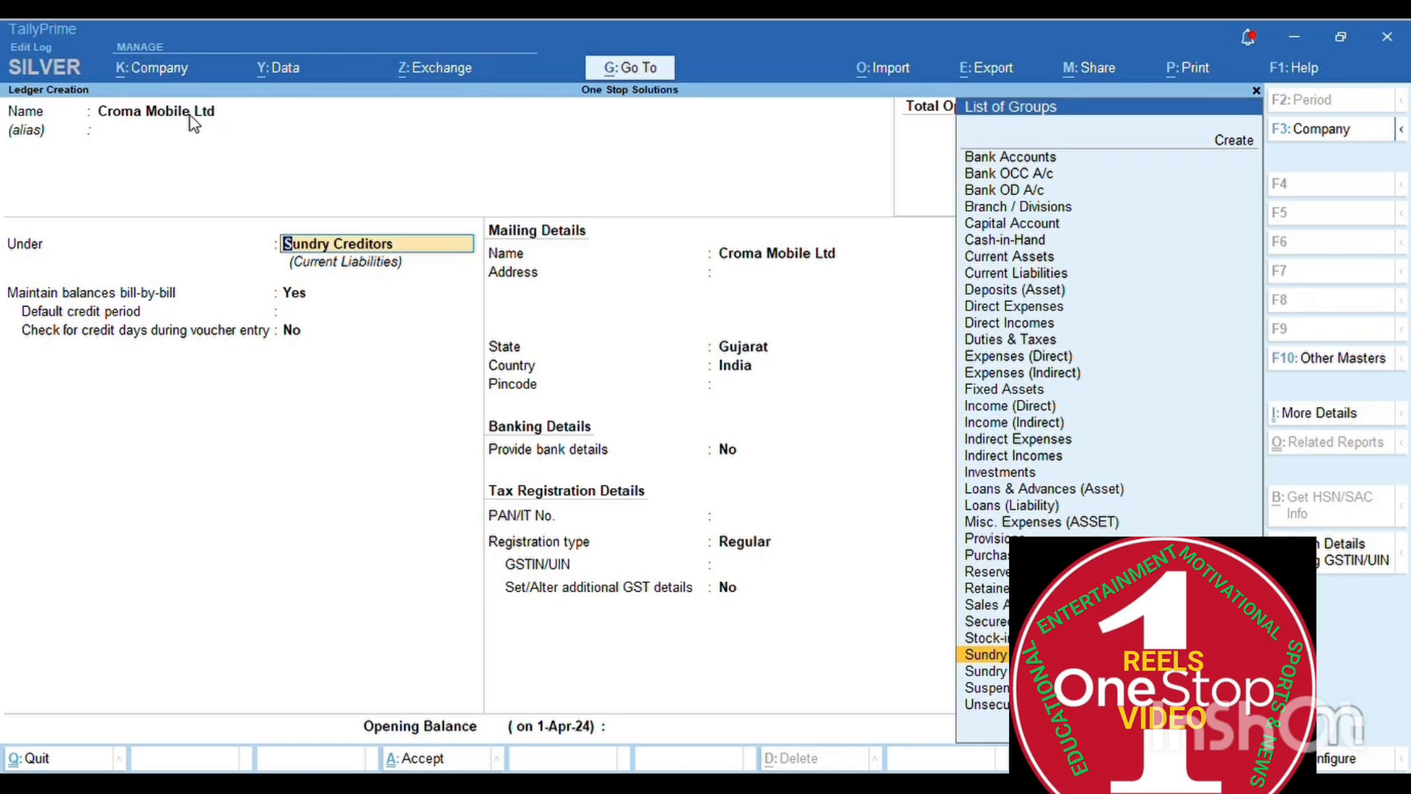
- Create a group 'Creditors of Mobile' under Sundry Creditors from the ledger's Under field
key("alt")
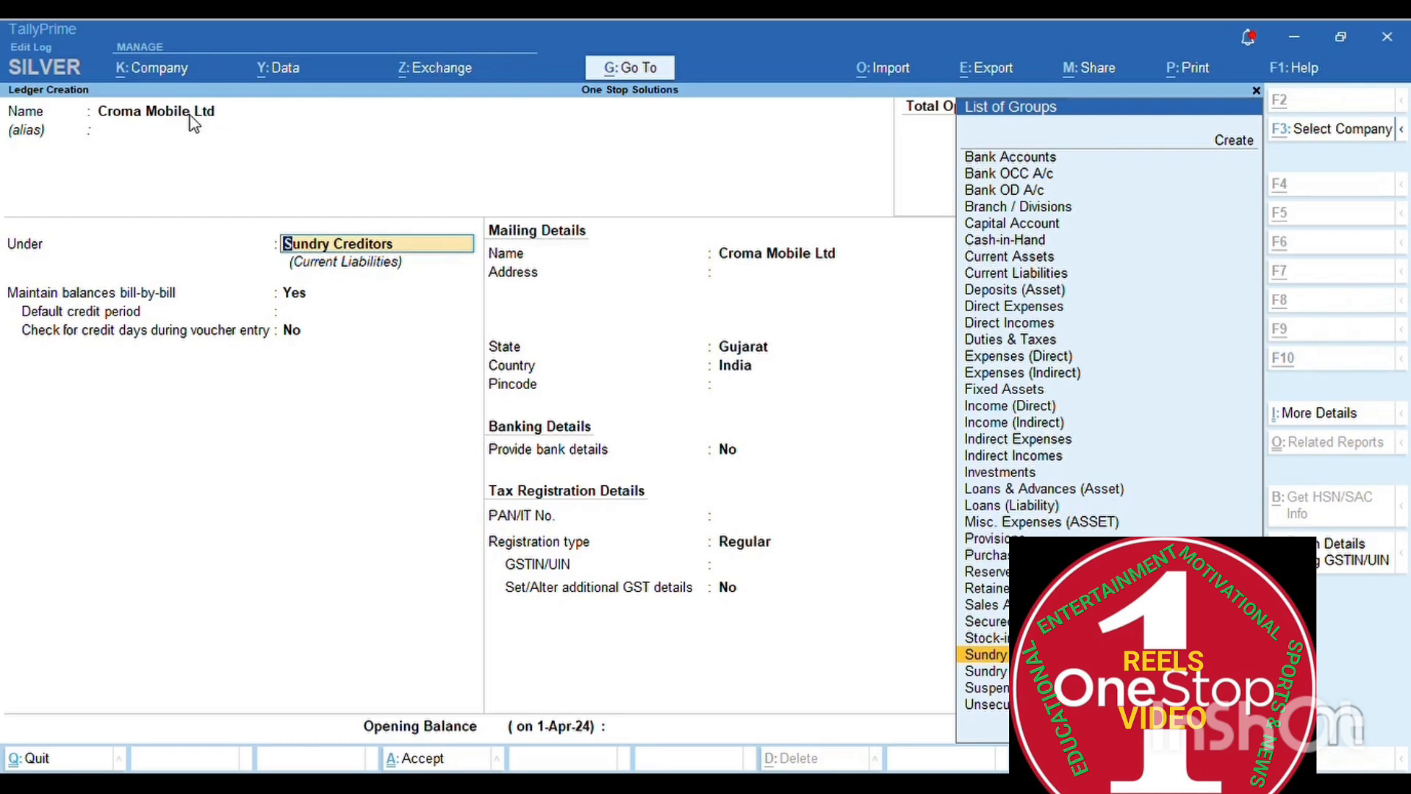
key("alt+c")
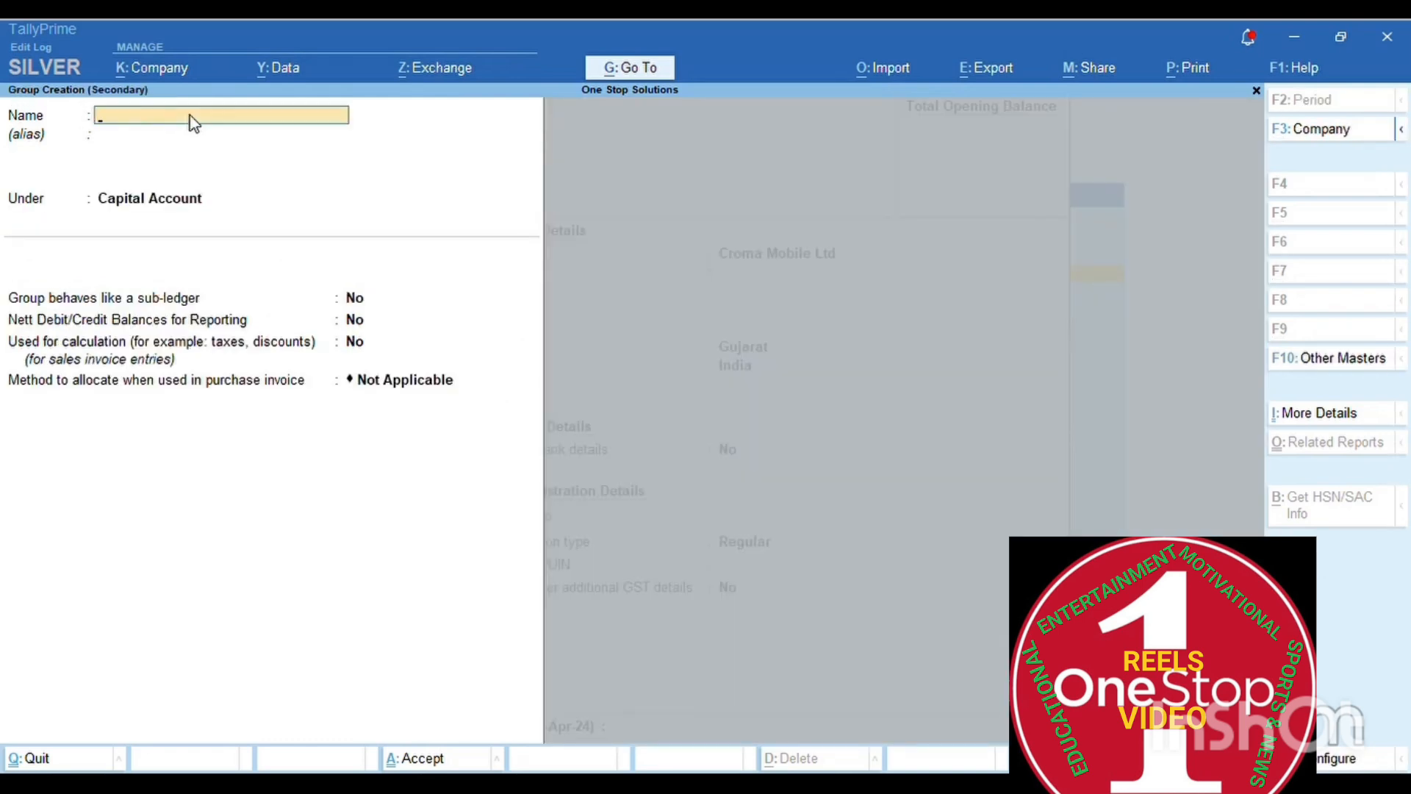
type("Creditors of Mobile")
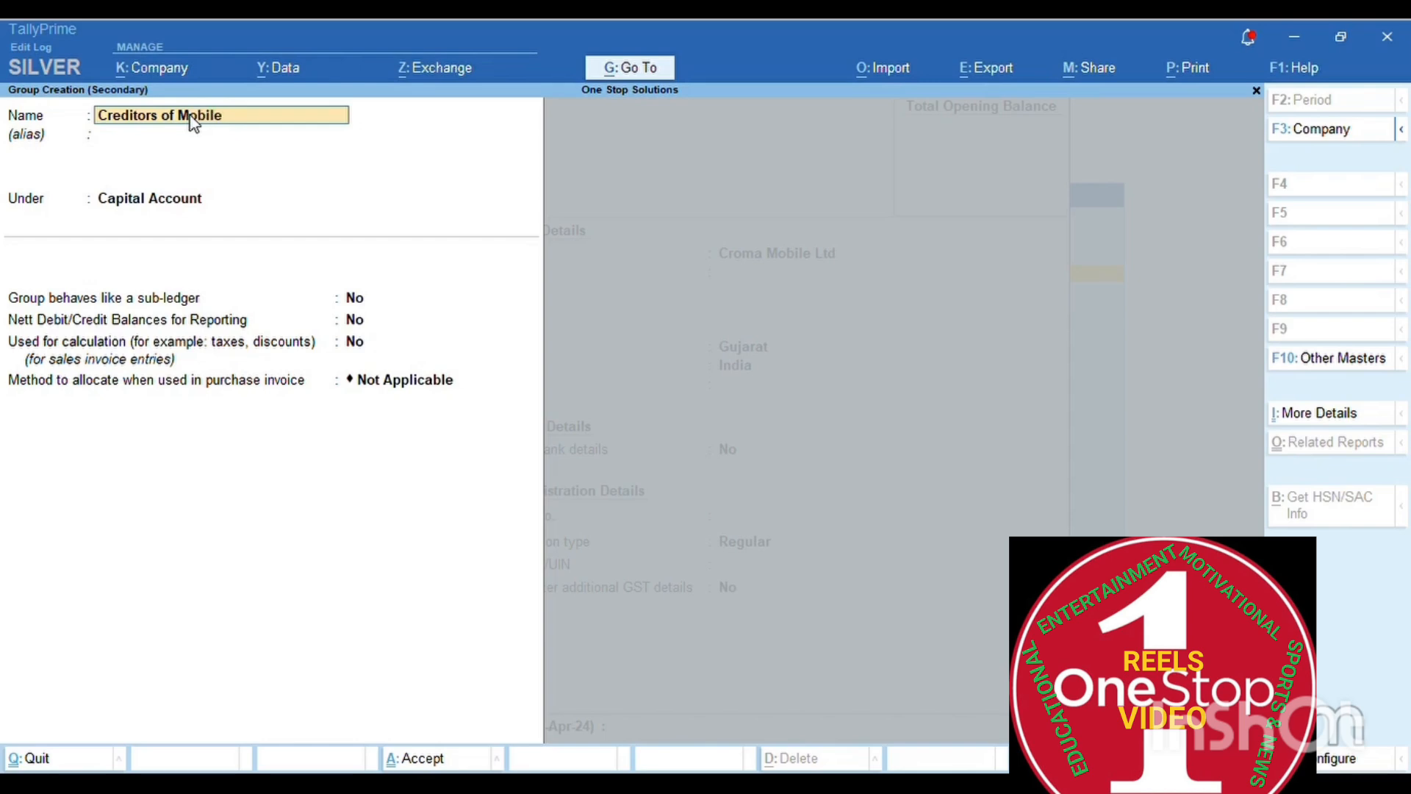
key("Return")
key("Return")
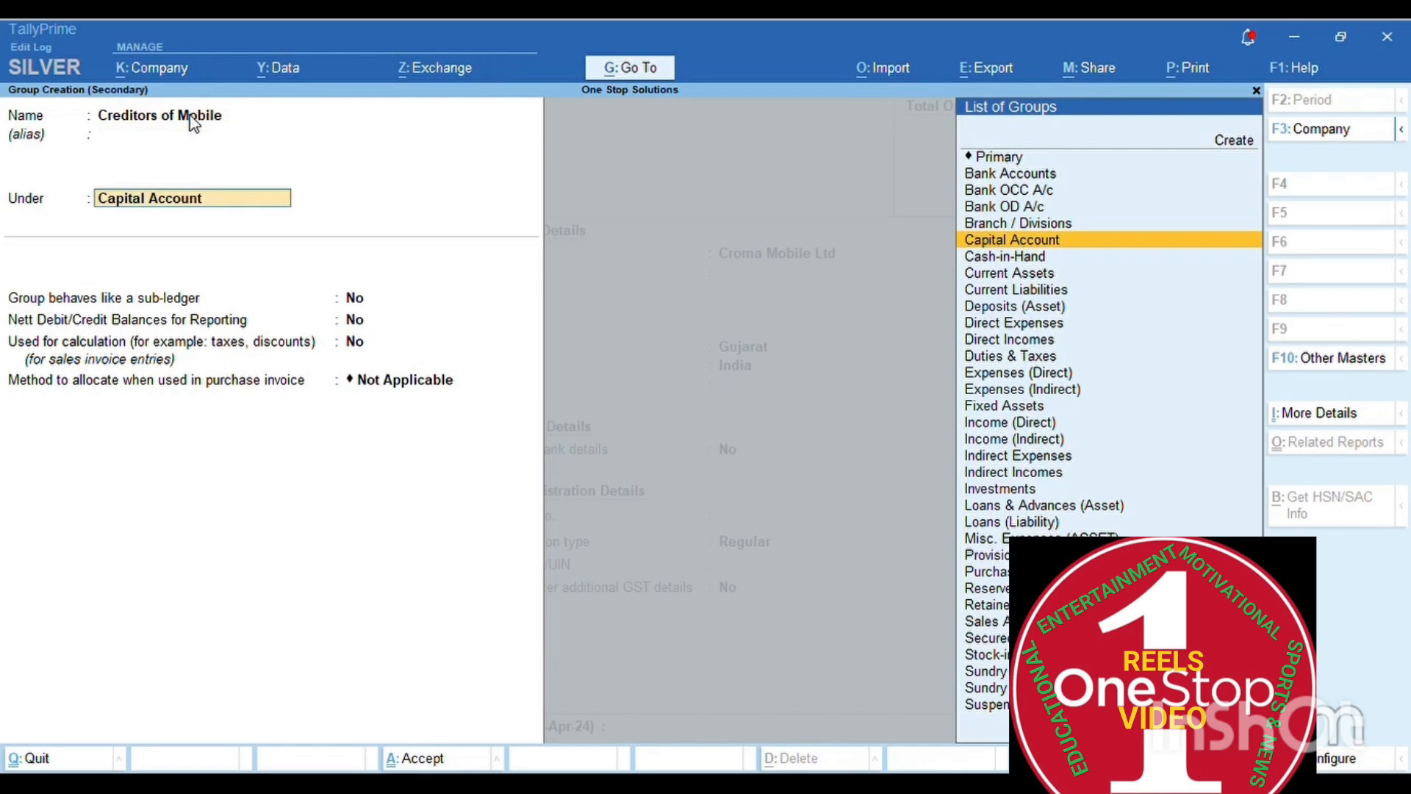
type("Sund")
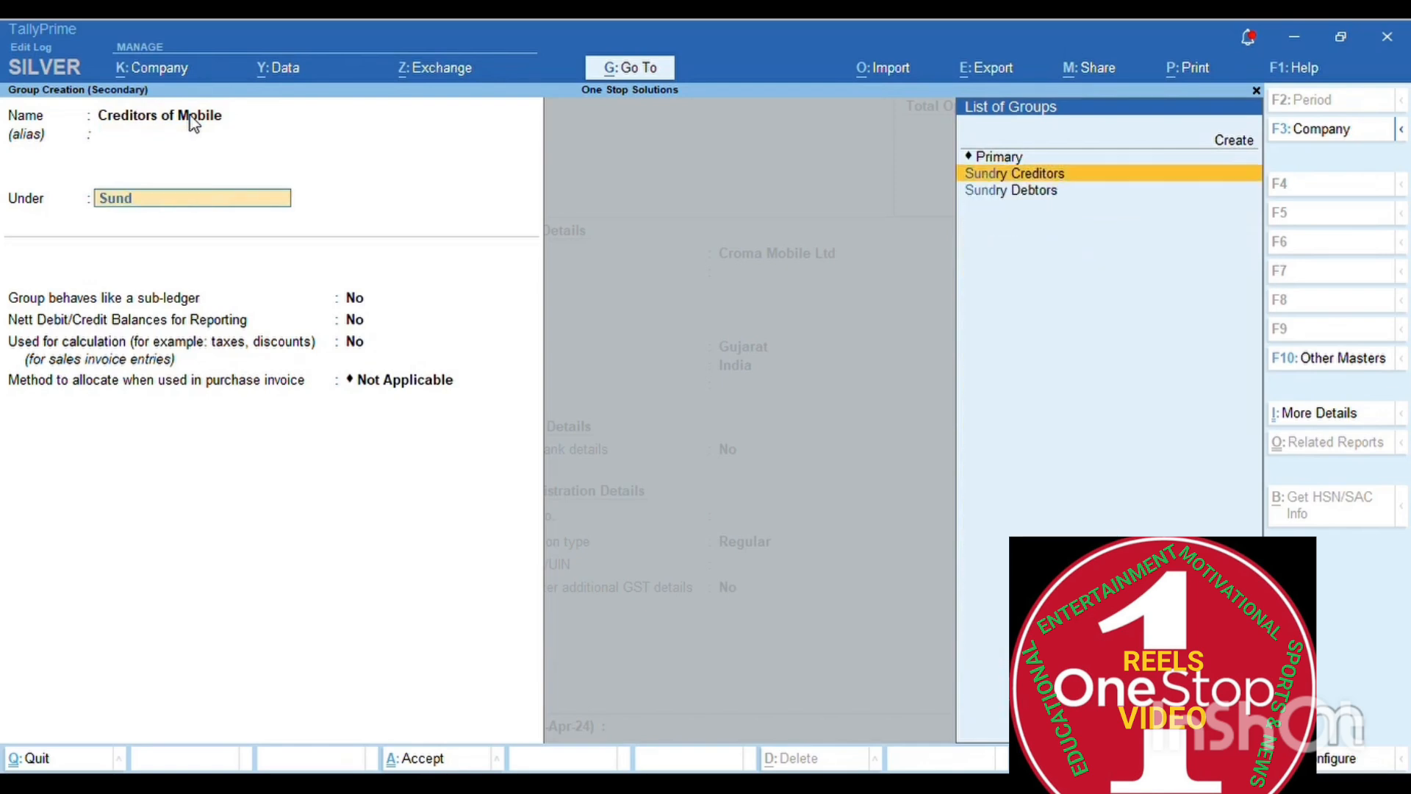
key("Return")
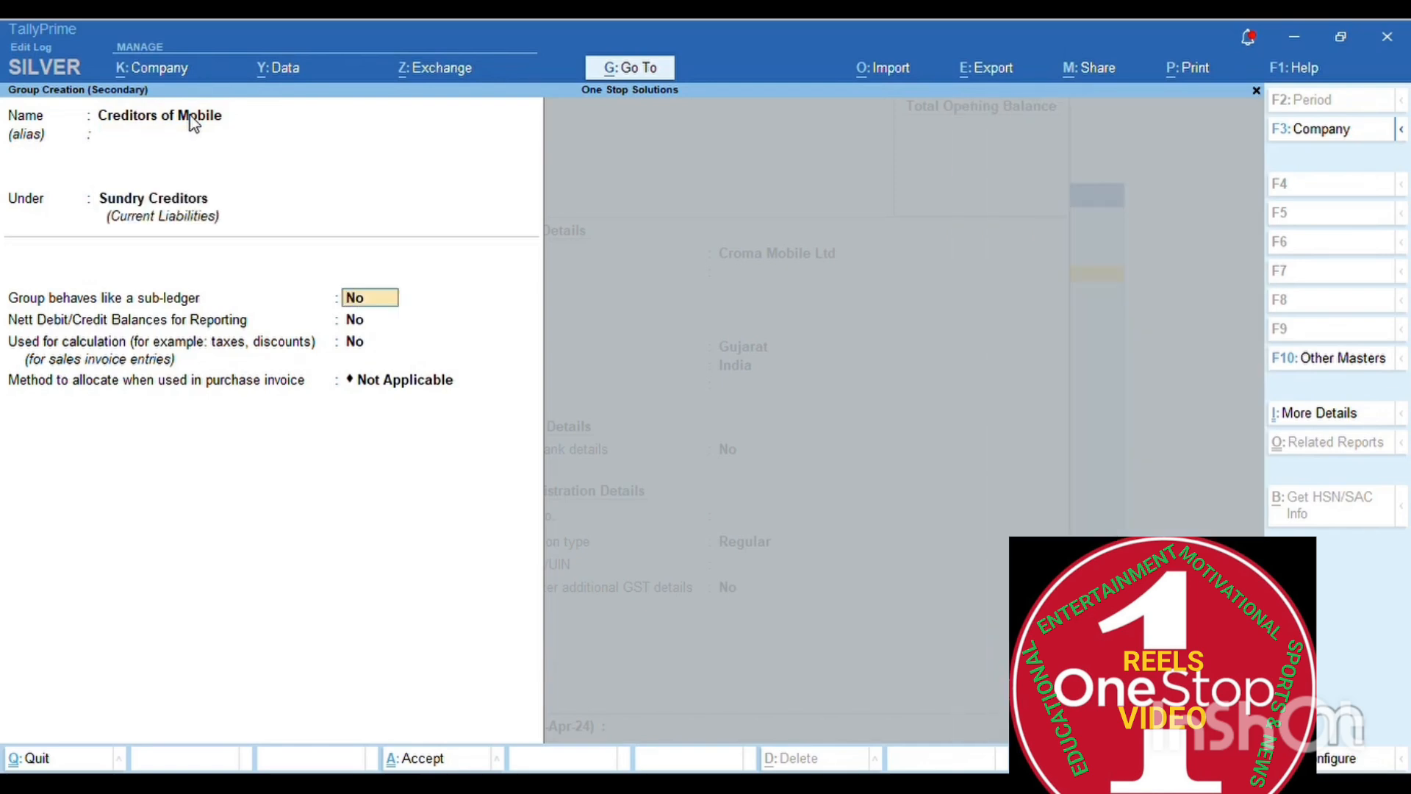
key("Return")
key("Return")
key("Return")
key("Return")
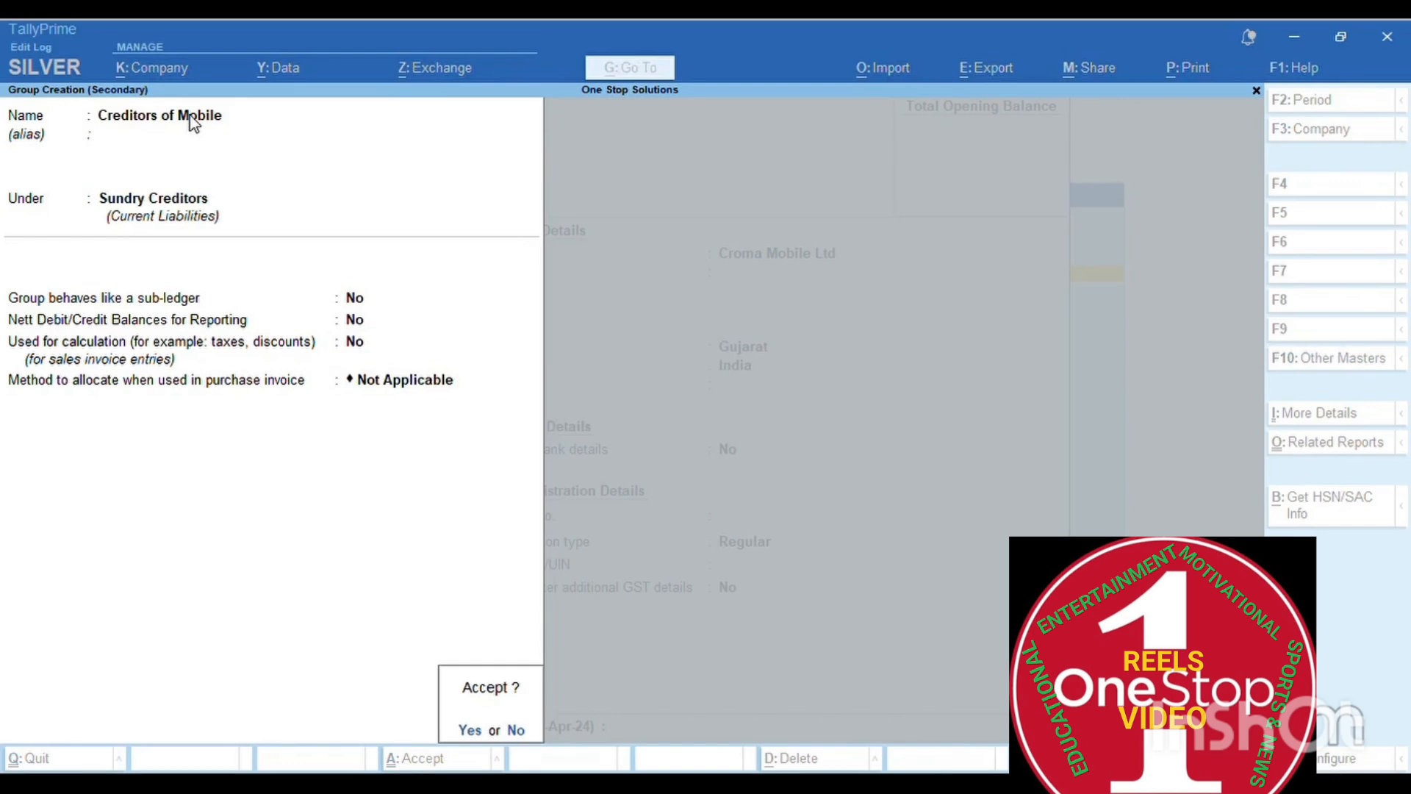
key("Return")
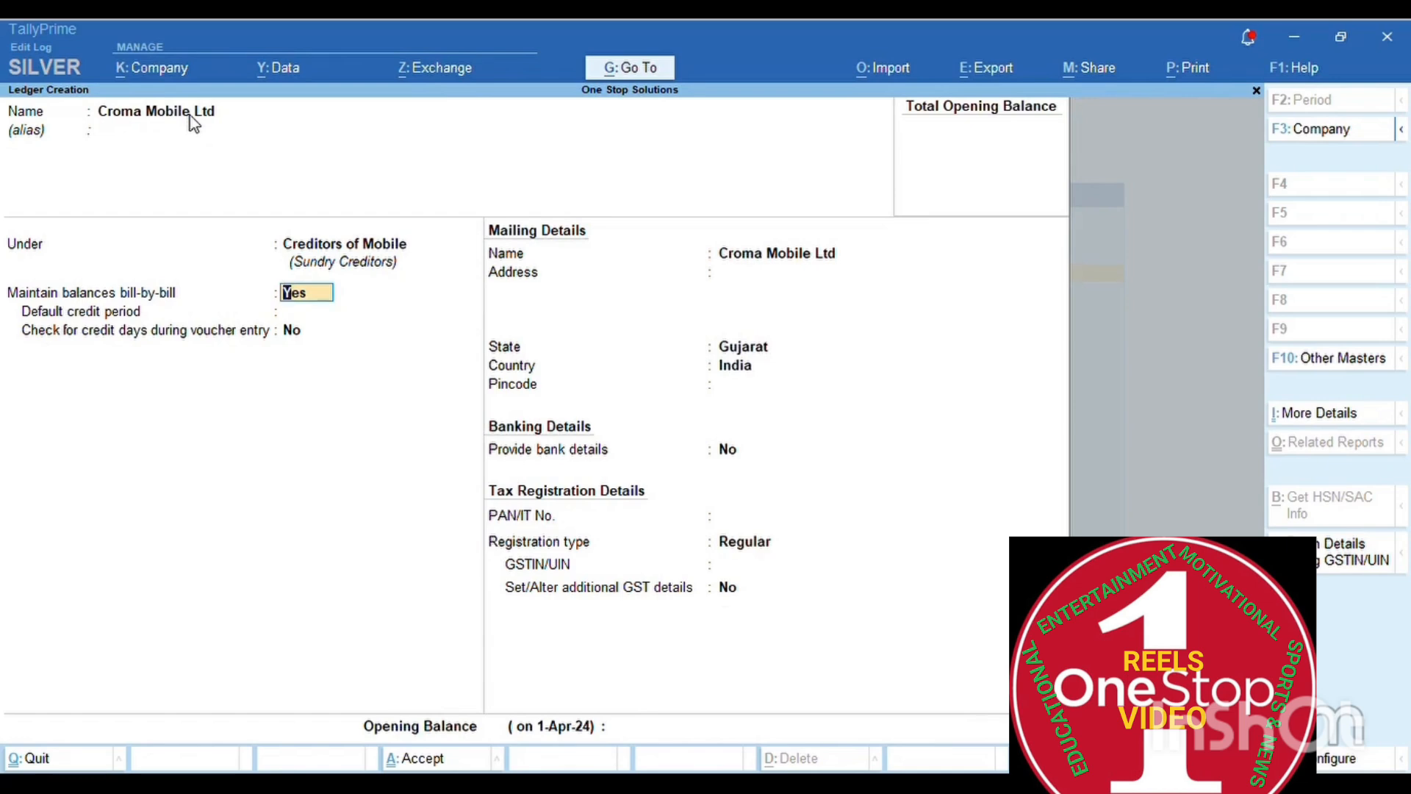
key("Up")
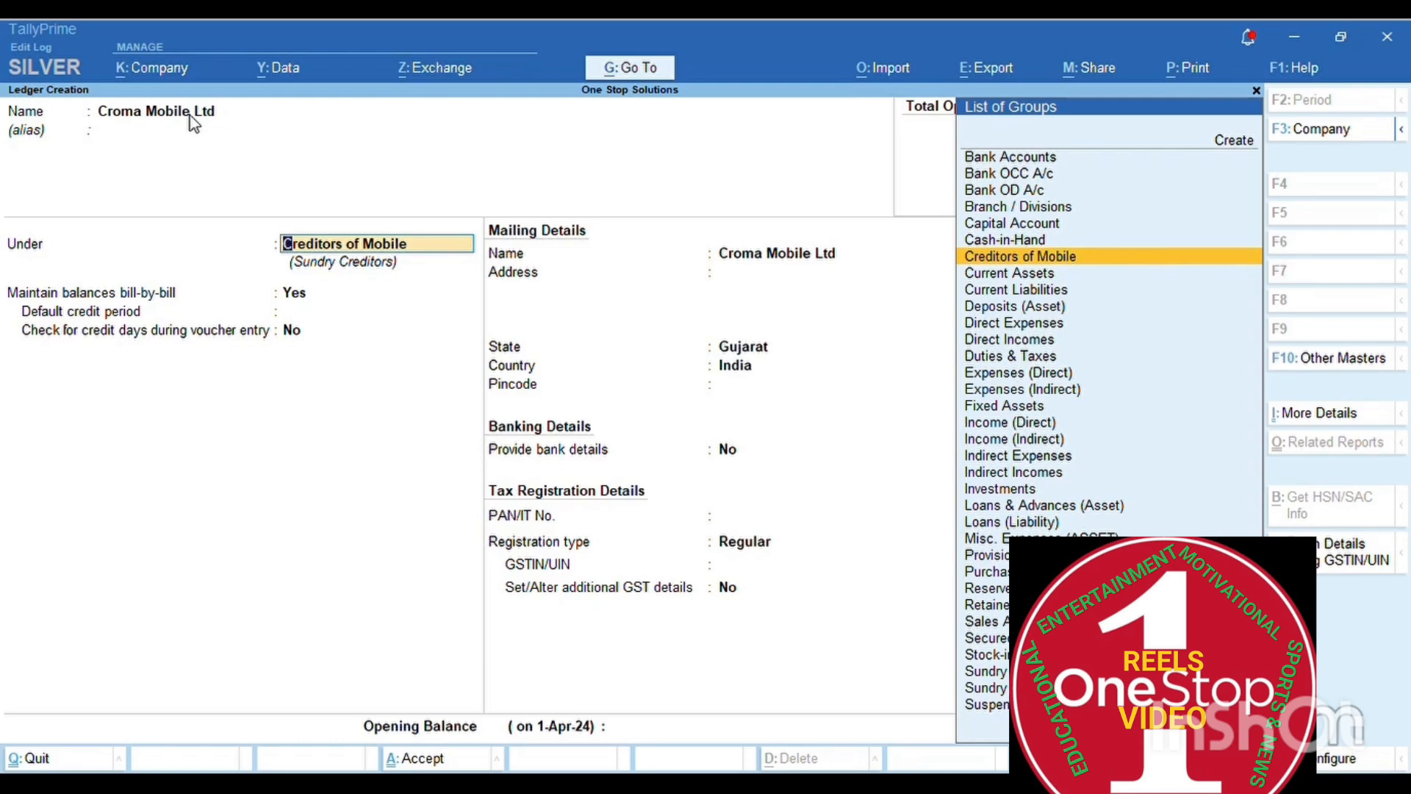
- Fill in another group 'Creditors of Salary' under Sundry Creditors, replacing a mistyped person's name
key("alt")
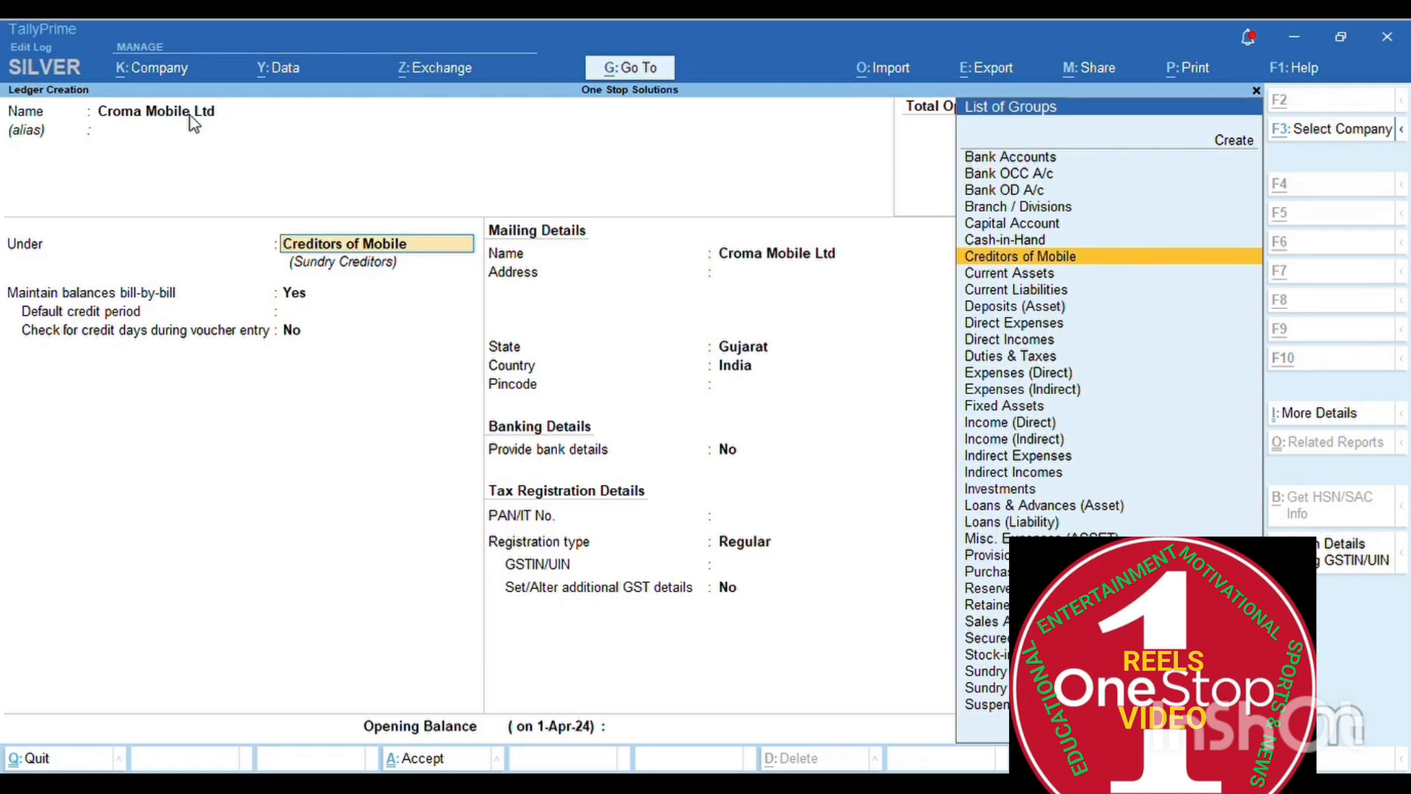
key("alt")
key("alt+c")
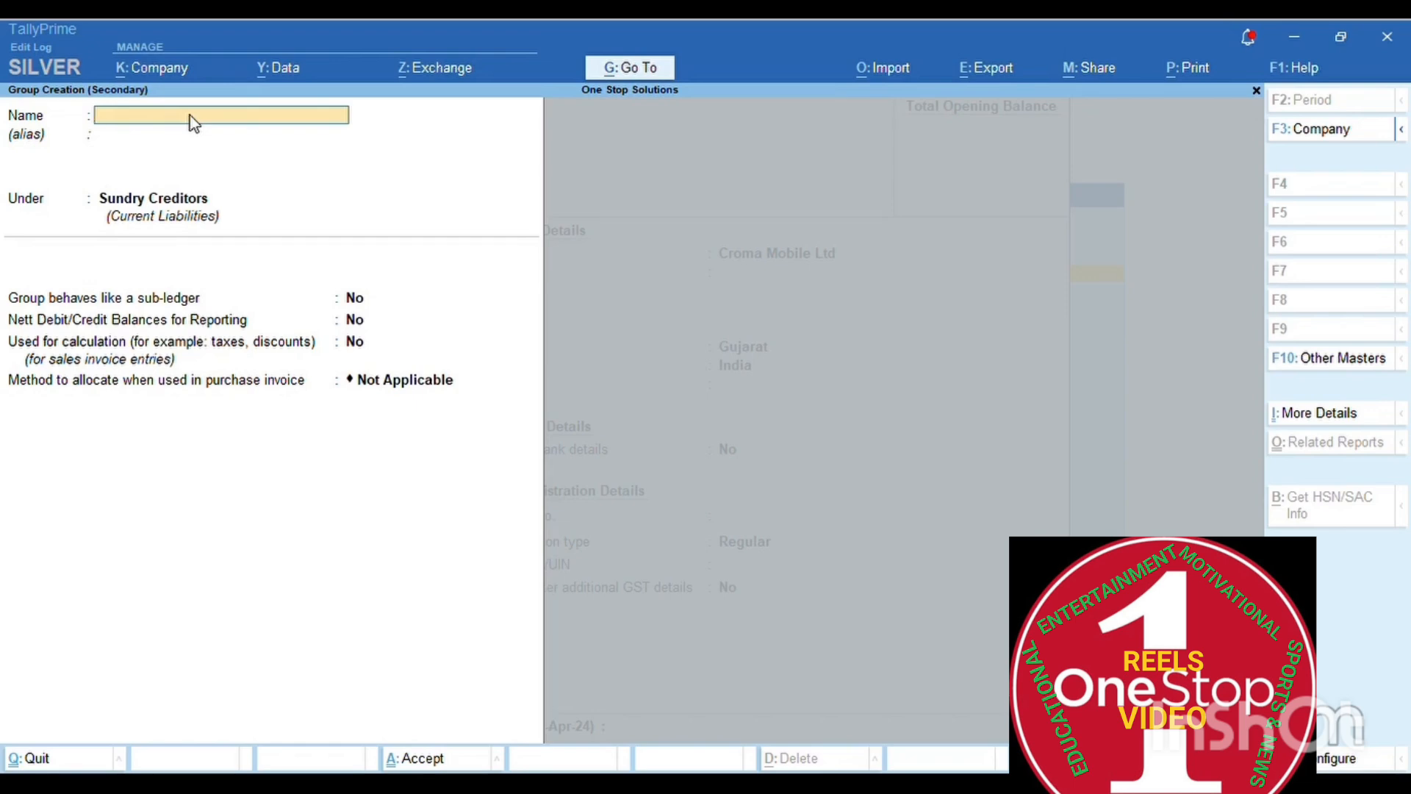
key("Return")
key("Return")
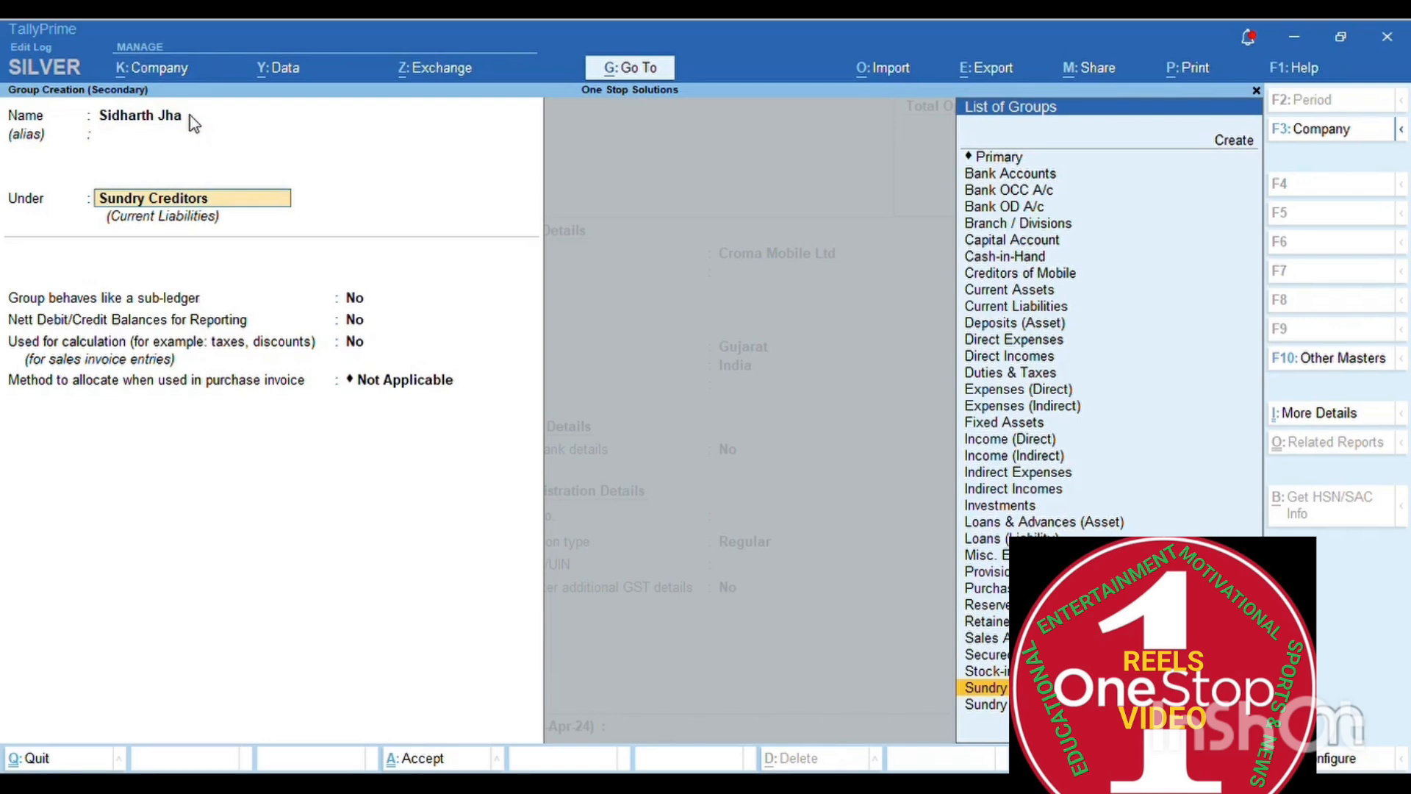
key("Up")
key("Up")
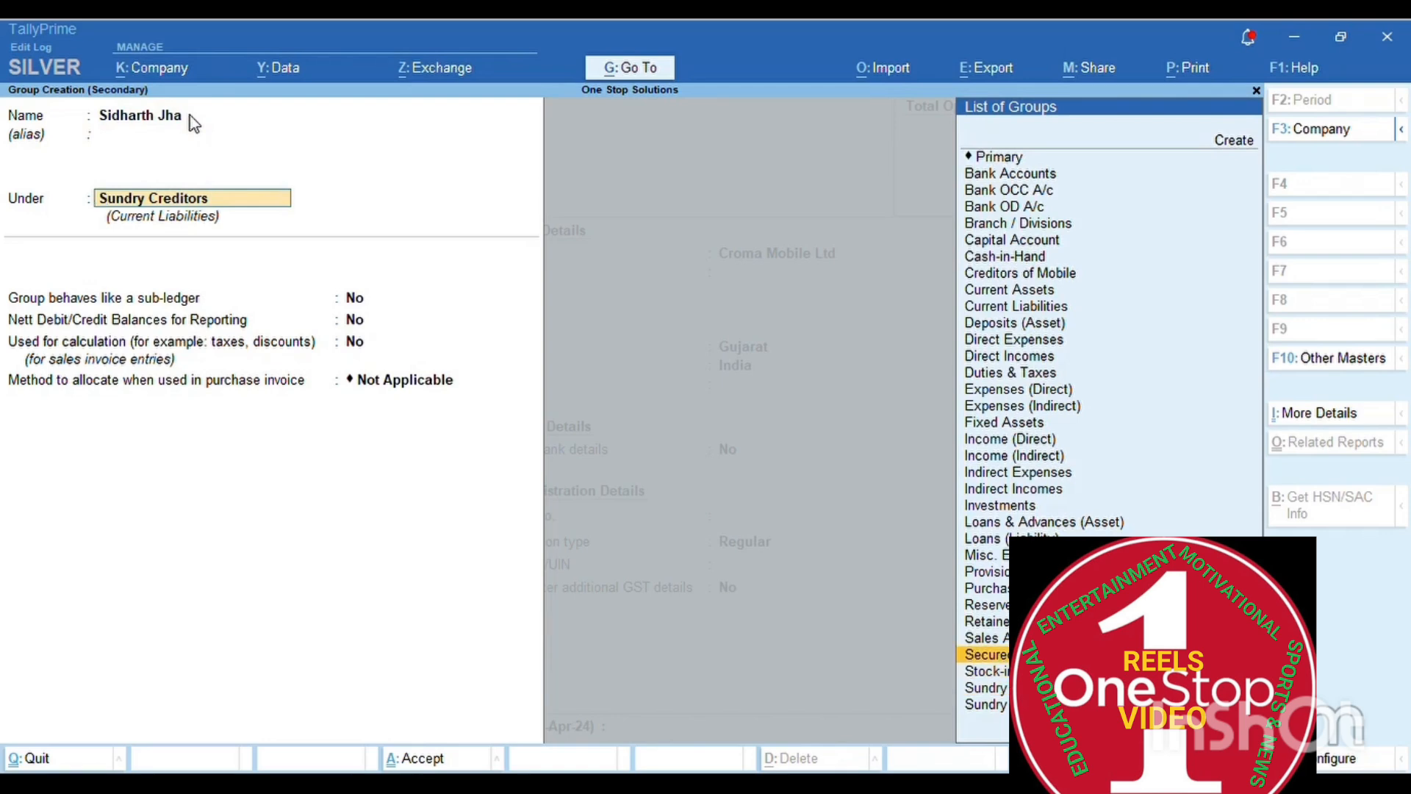
key("BackSpace")
key("BackSpace")
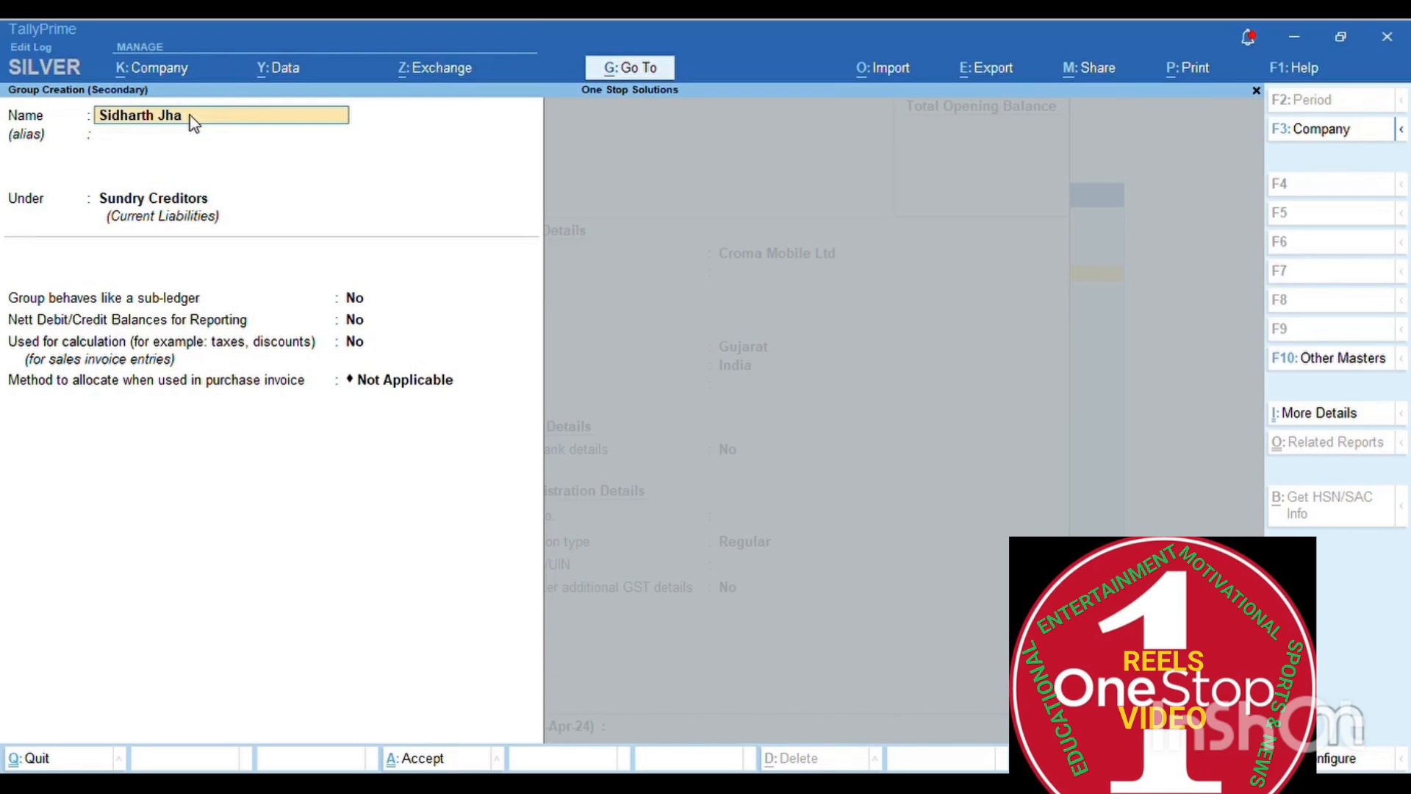
type("Creditors of Salary")
key("Return")
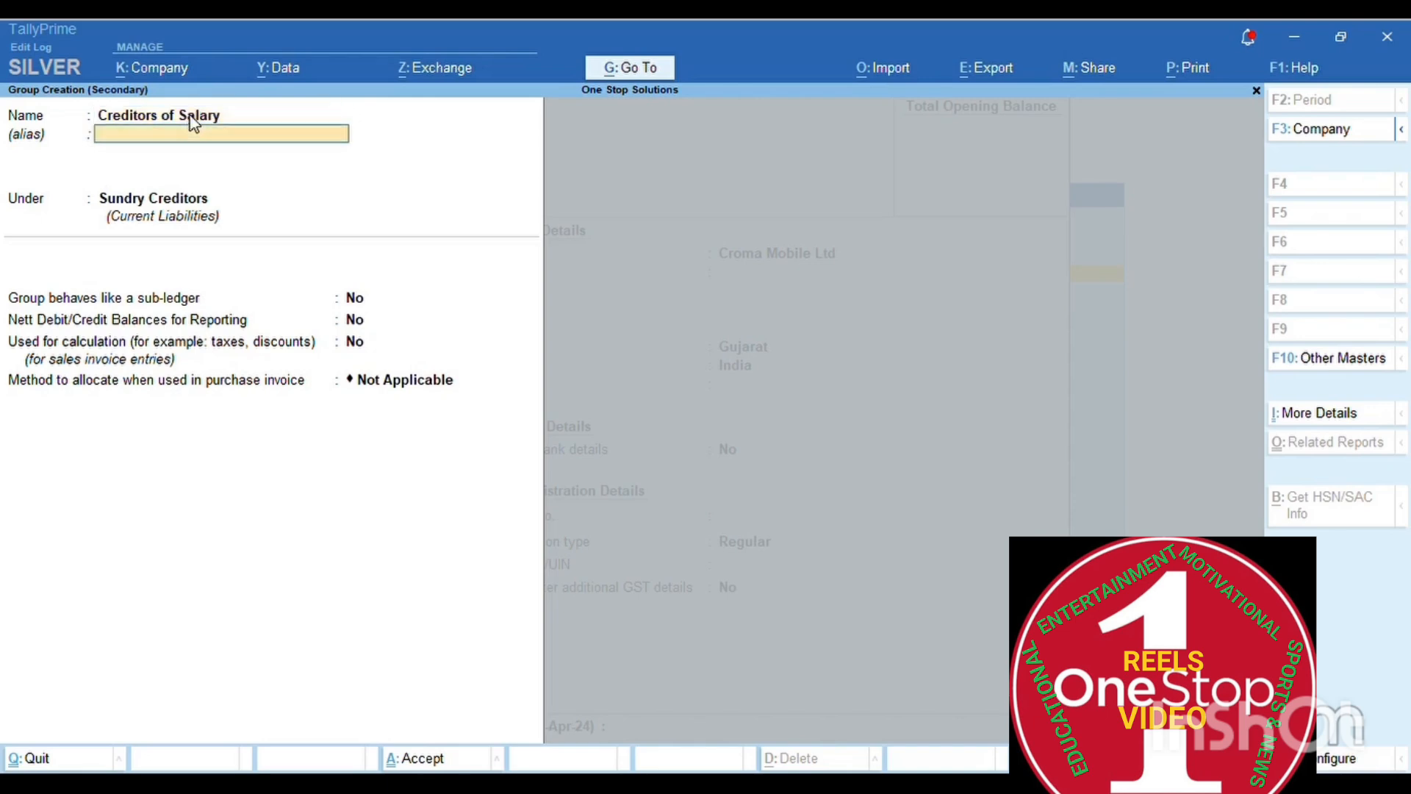
key("Return")
key("Return")
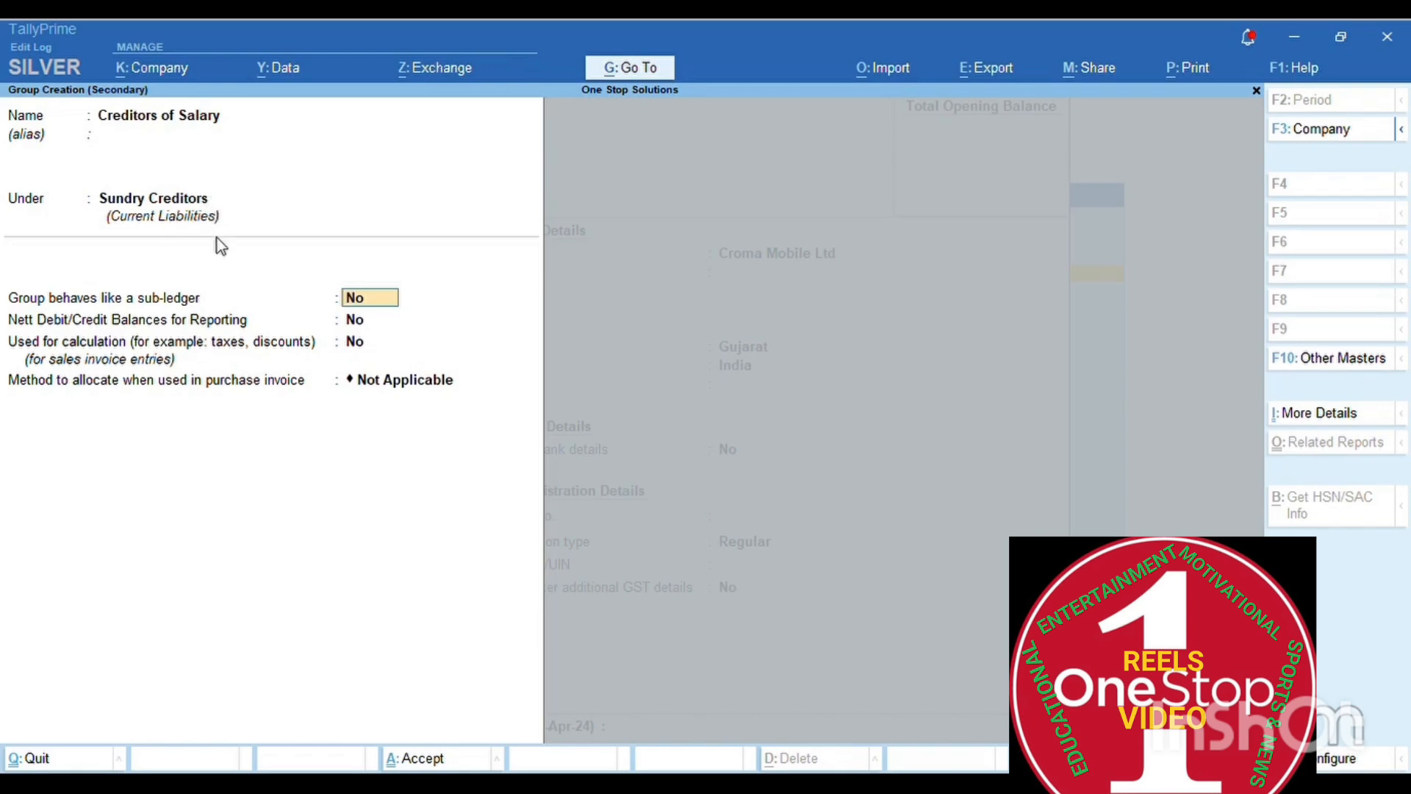
key("Return")
key("Return")
key("Return")
key("Return")
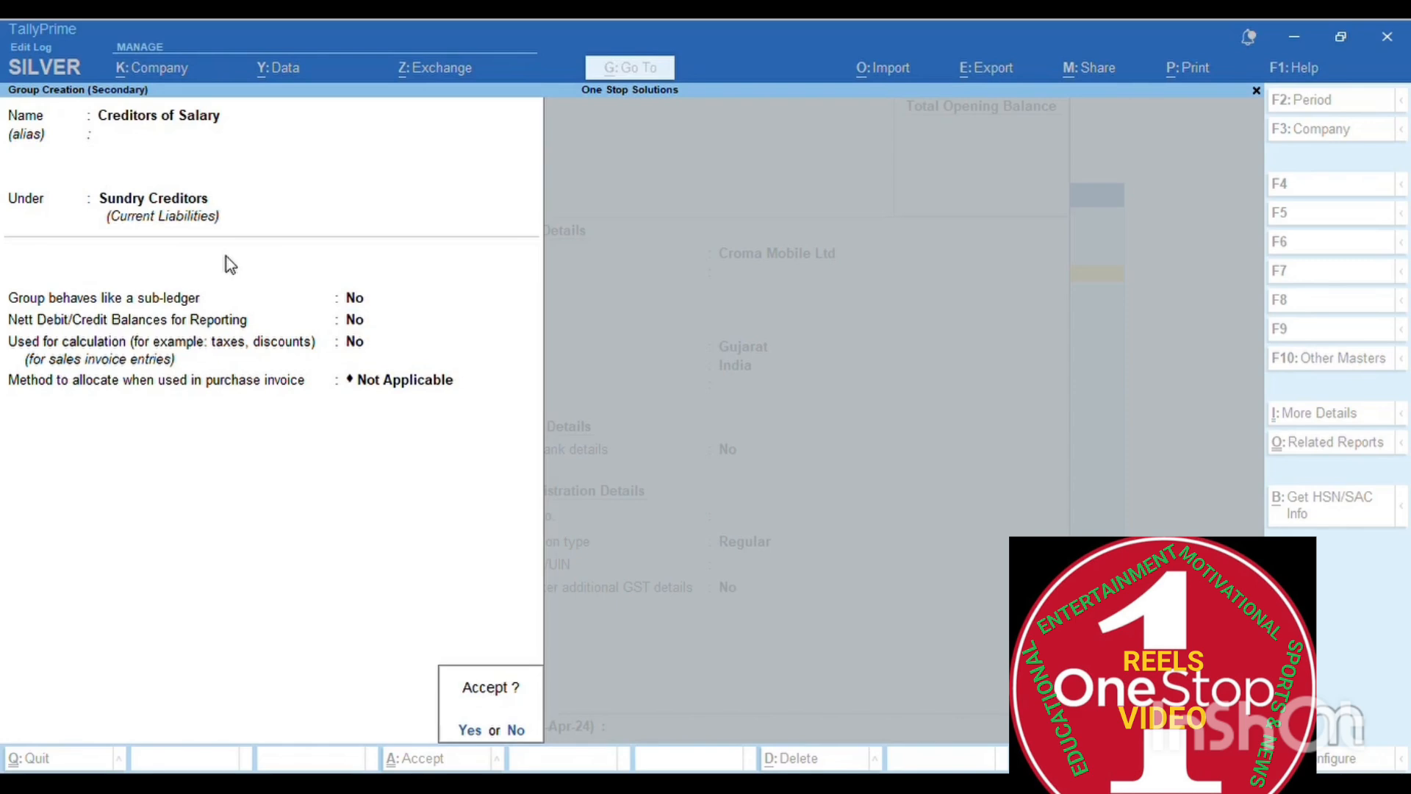
- Save Creditors of Salary and put Croma Mobile Ltd back under Creditors of Mobile
key("Return")
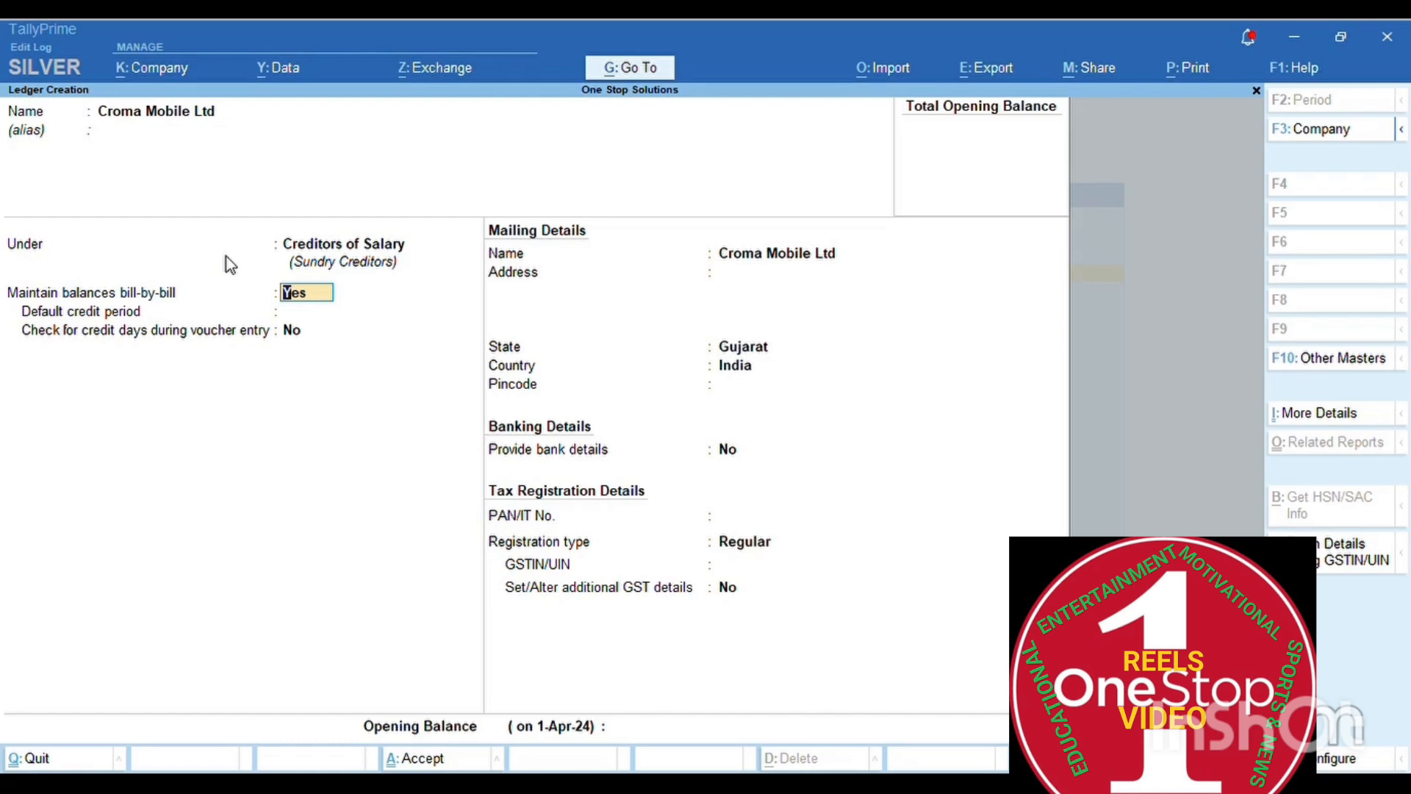
key("BackSpace")
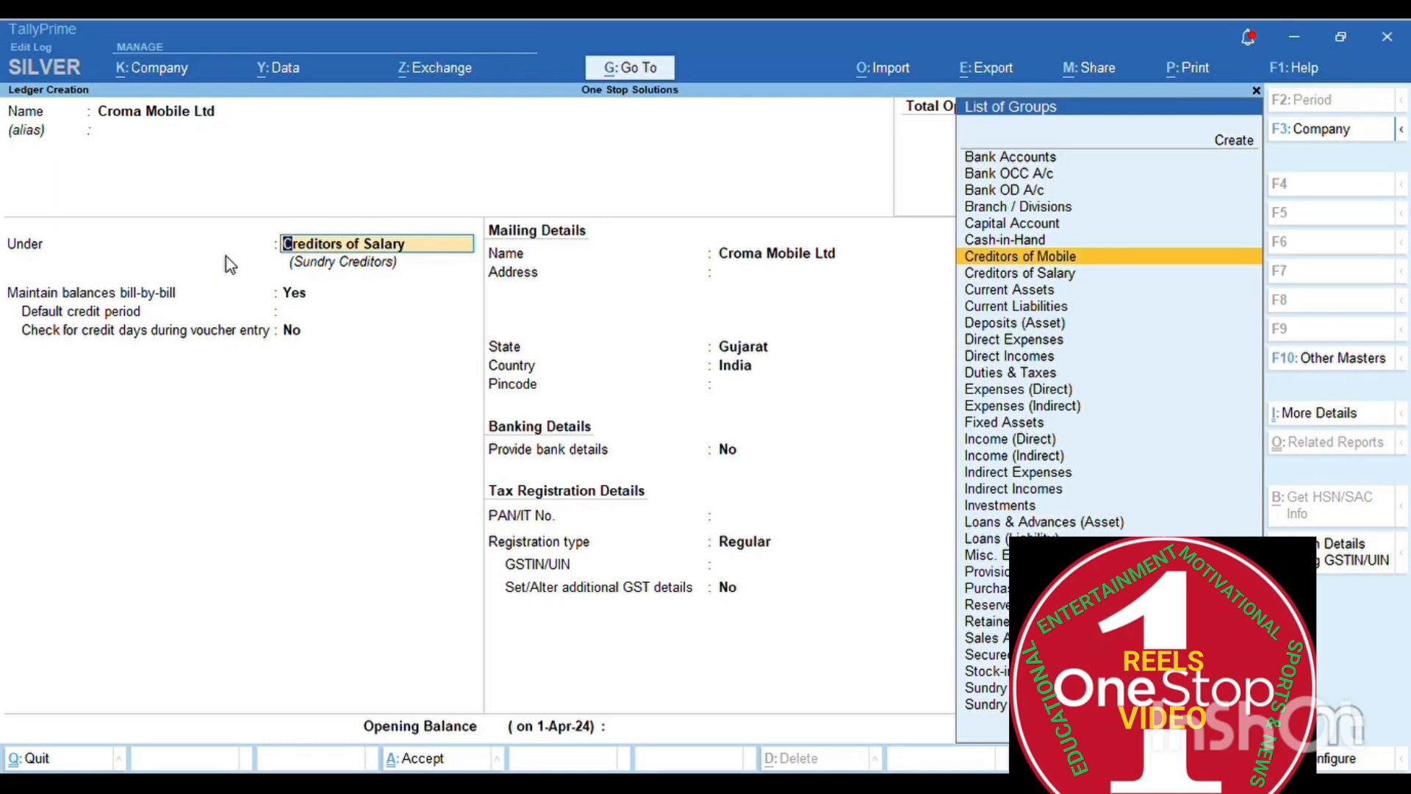
key("Return")
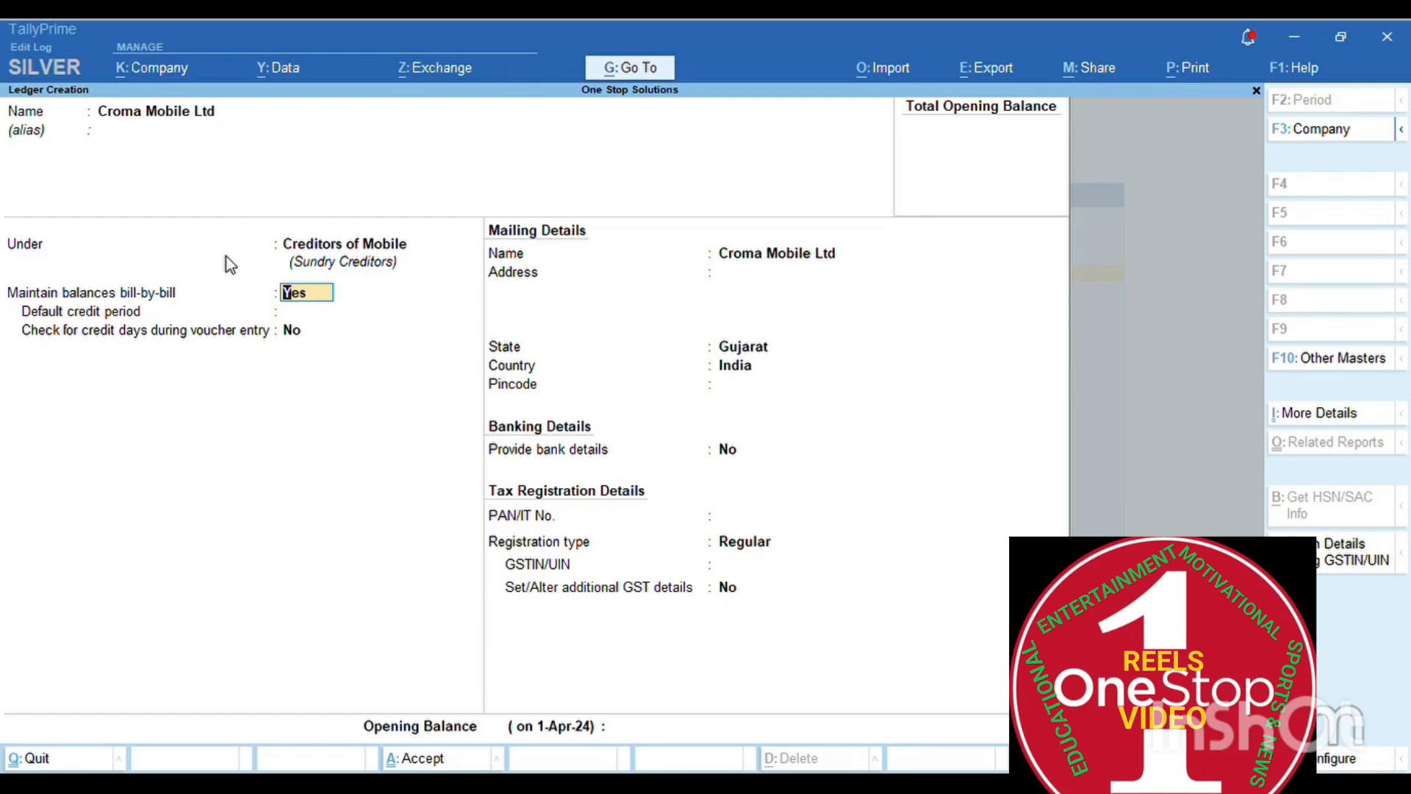
key("Return")
key("Return")
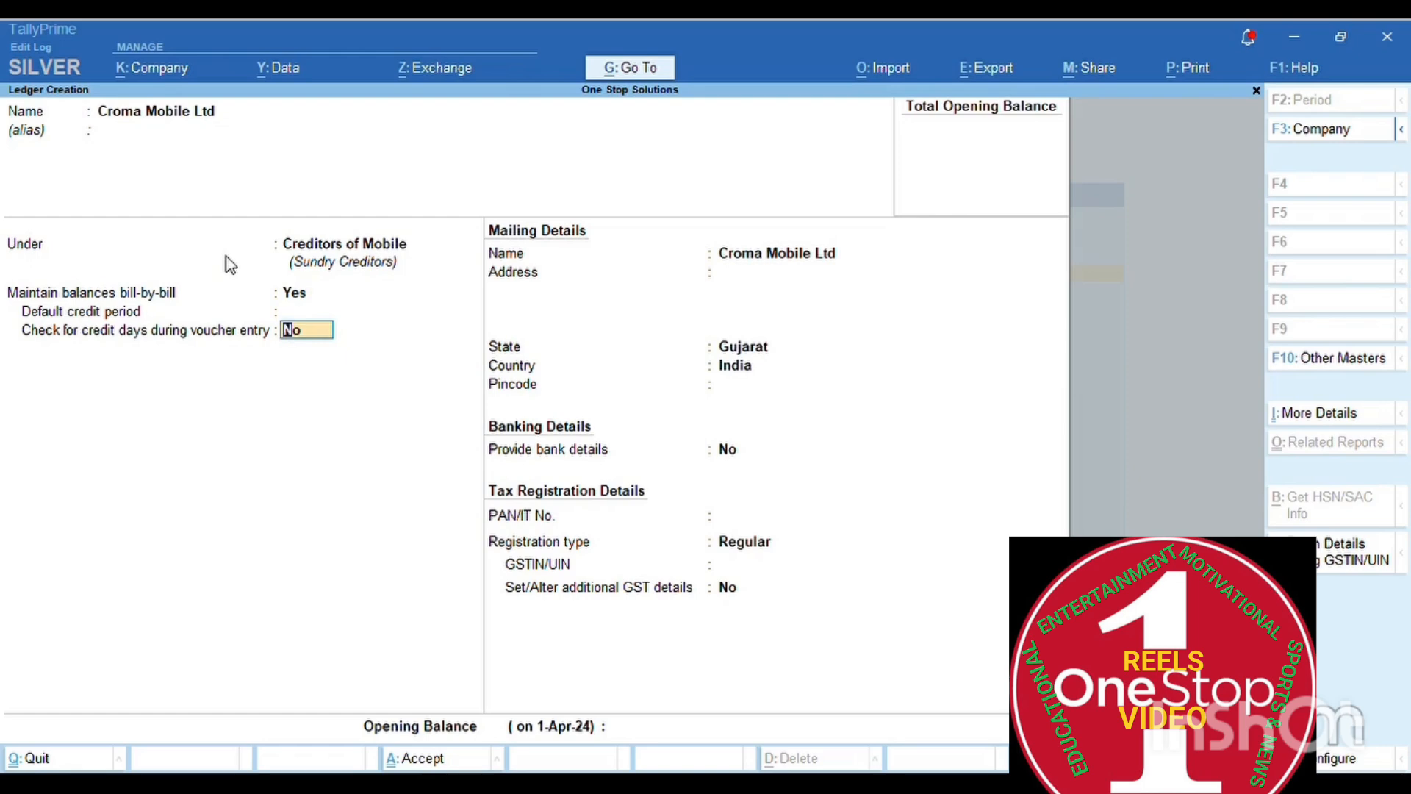
- Enter Ahmedabad as Croma Mobile Ltd's address, keeping the state as Gujarat
key("Return")
key("Return")
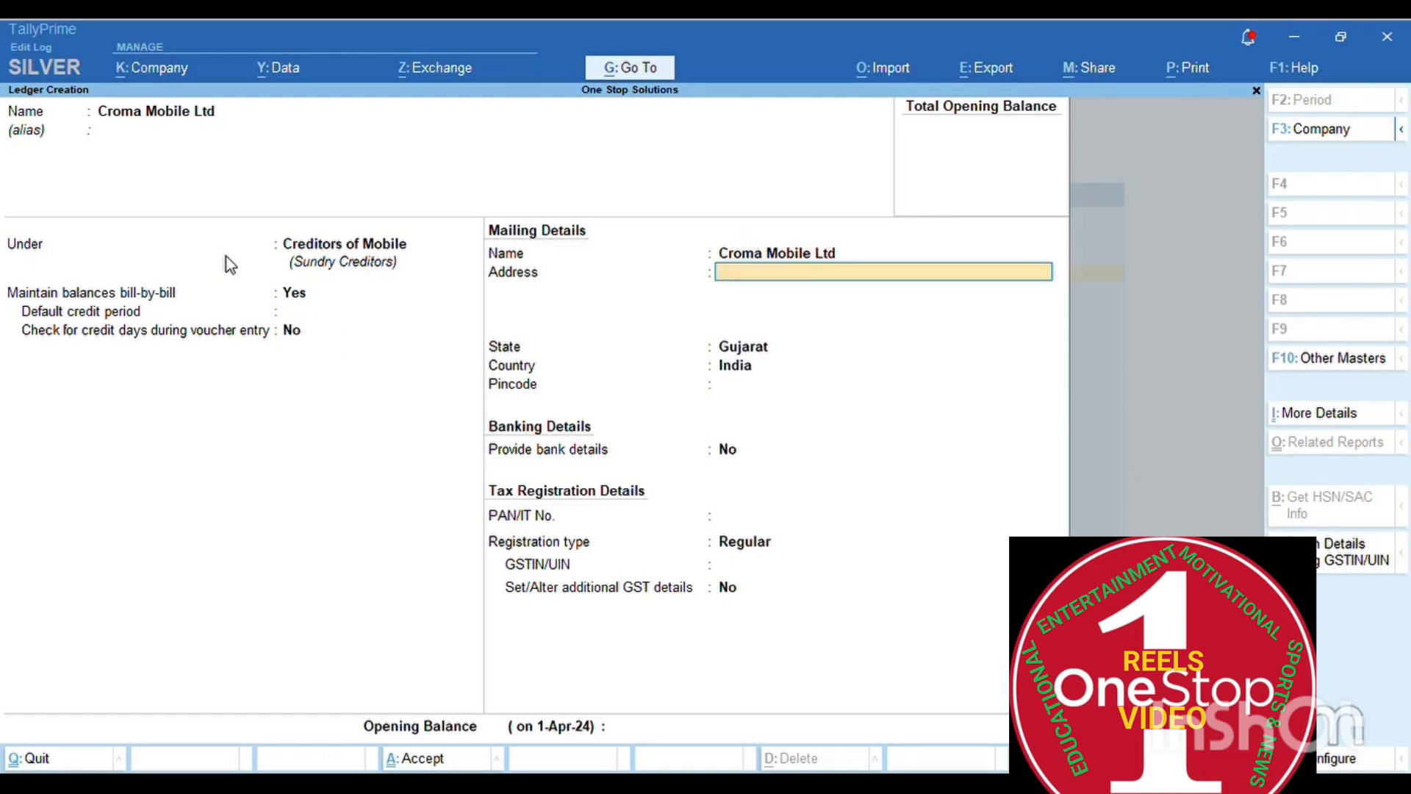
type("Ahmedabad")
key("Return")
key("Return")
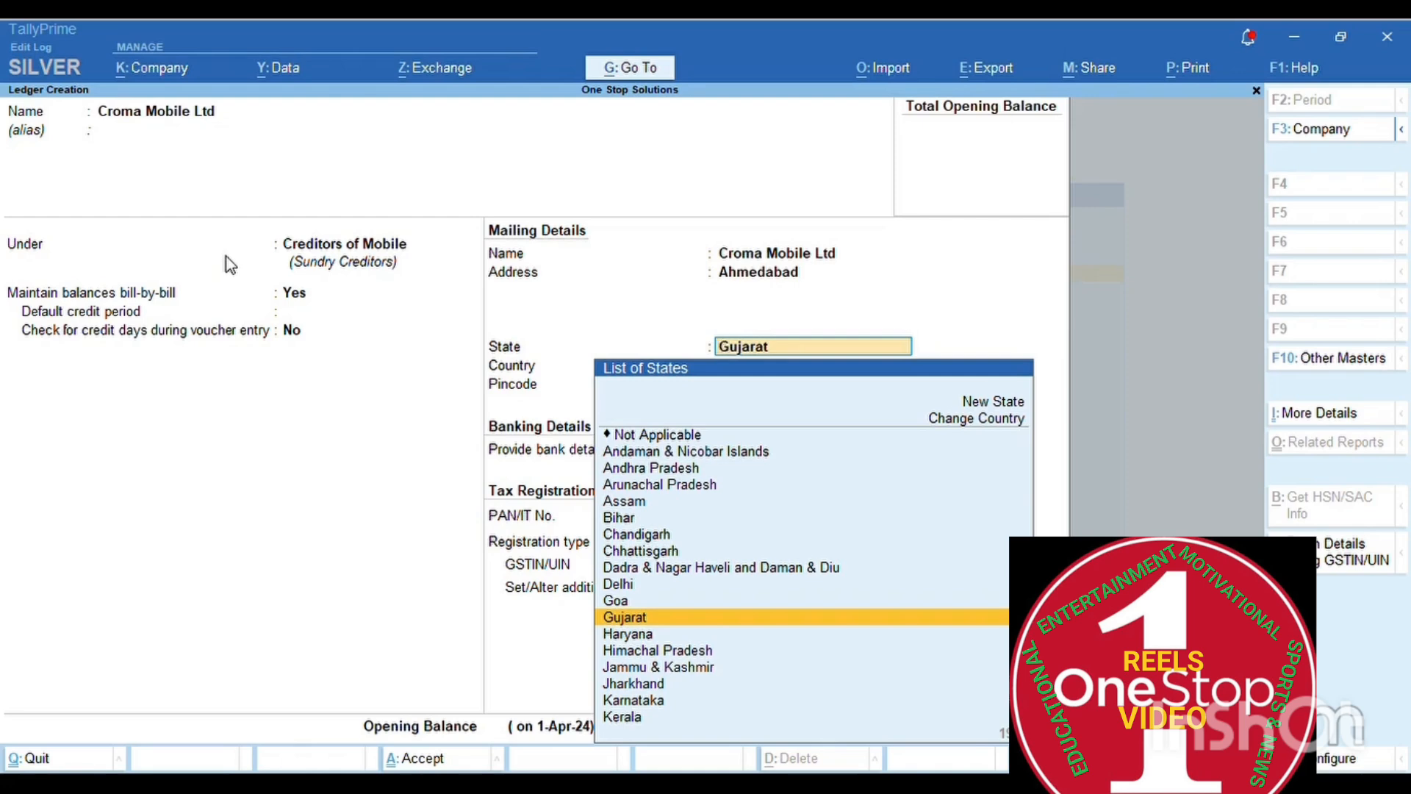
key("Return")
- Enter the supplier's GSTIN under Regular registration, correcting its last character, PAN left empty
key("Return")
key("Return")
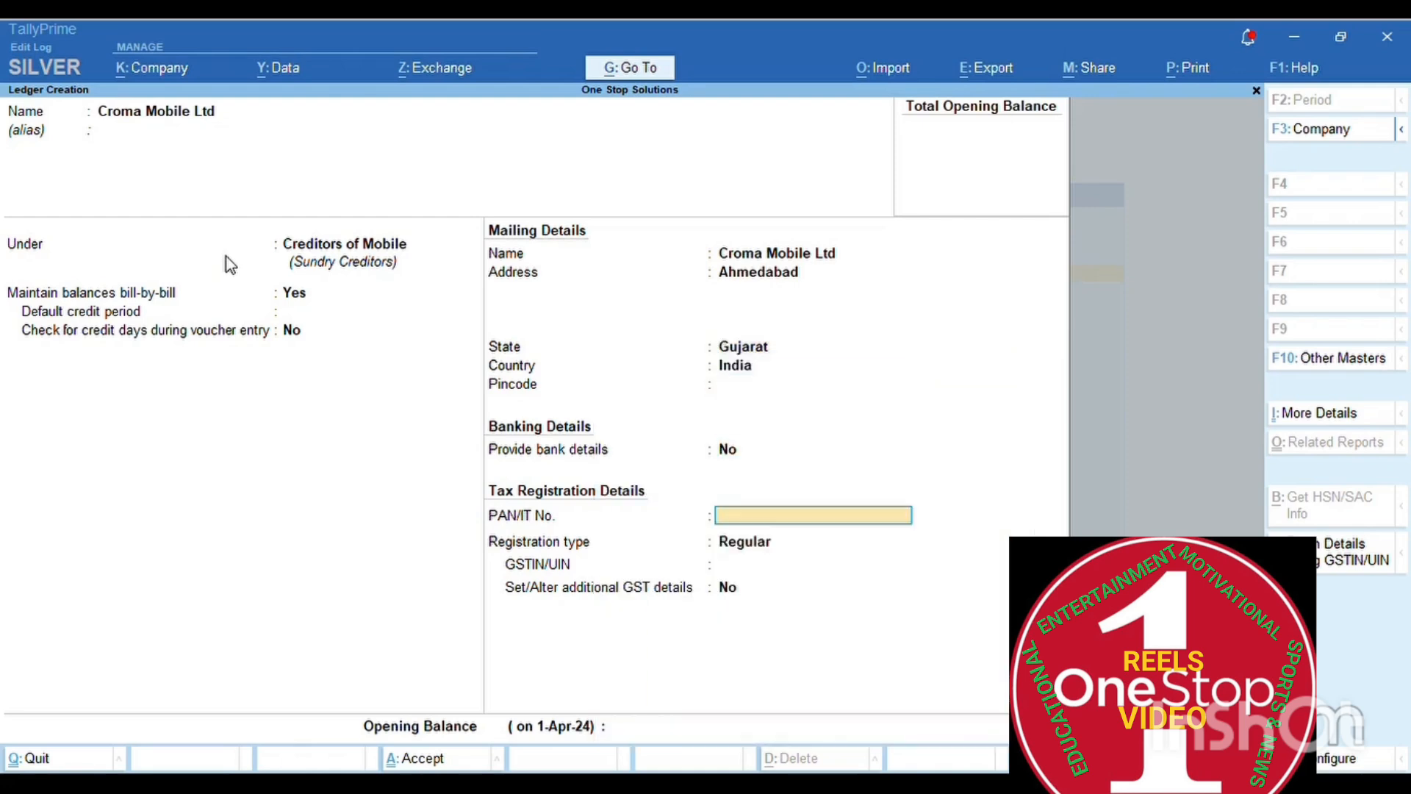
key("Return")
key("Return")
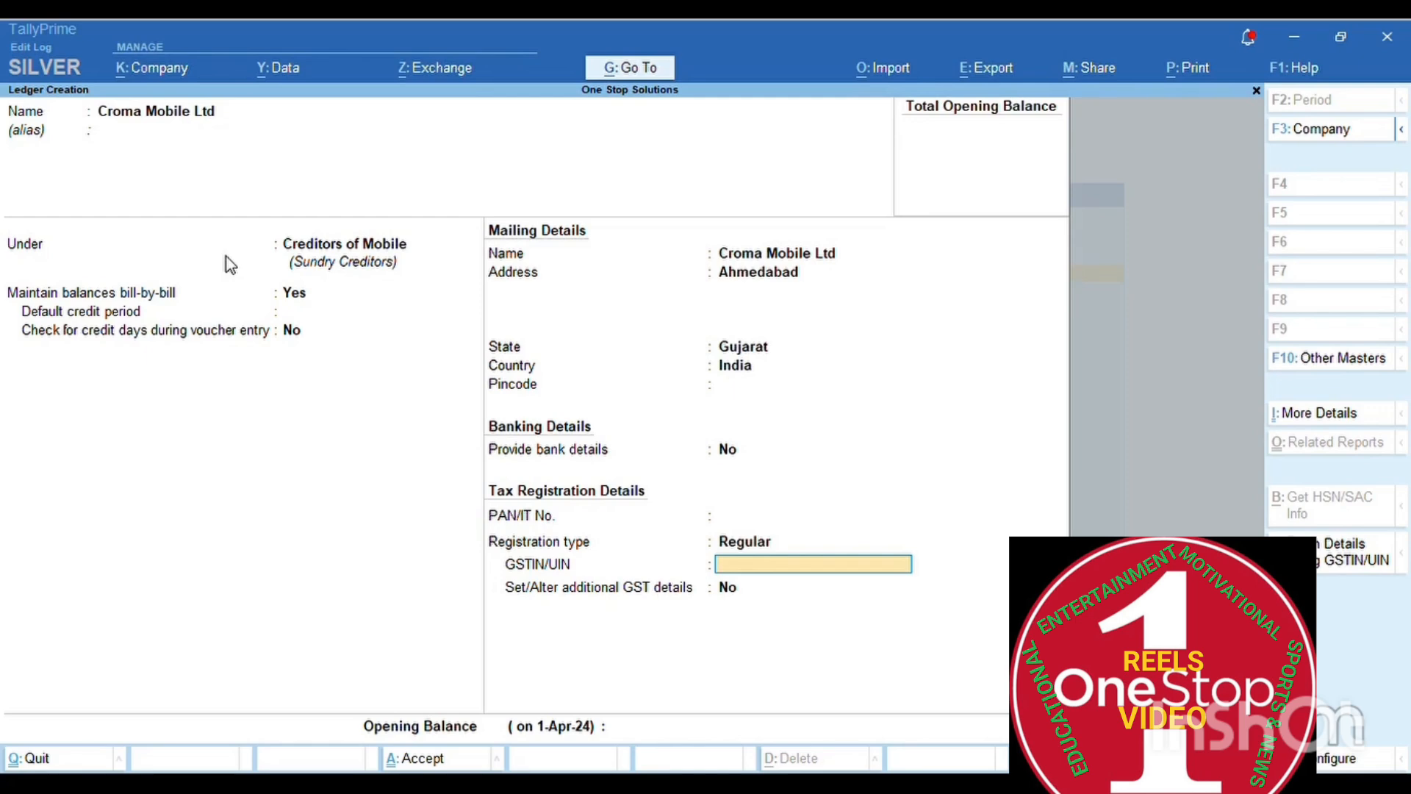
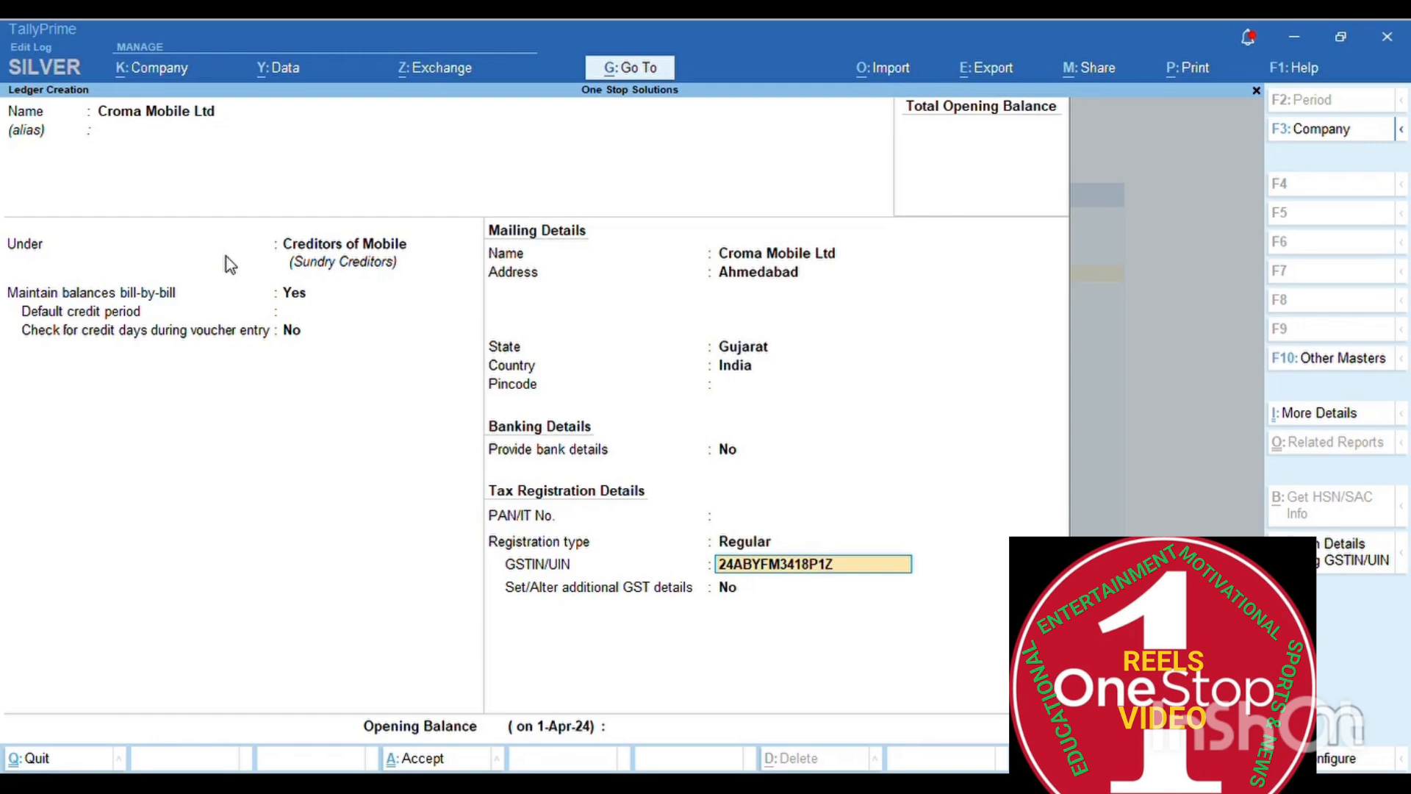
key("Return")
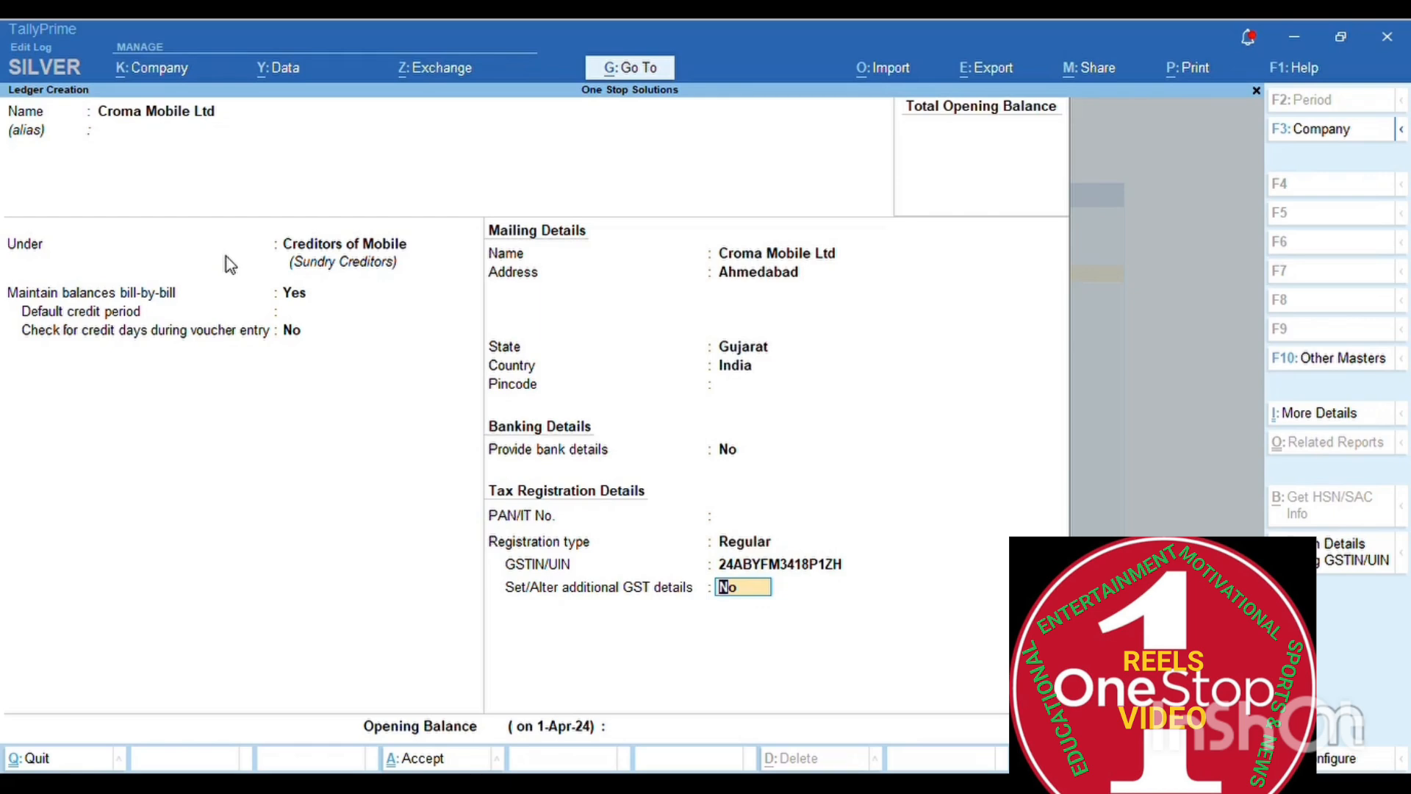
key("BackSpace")
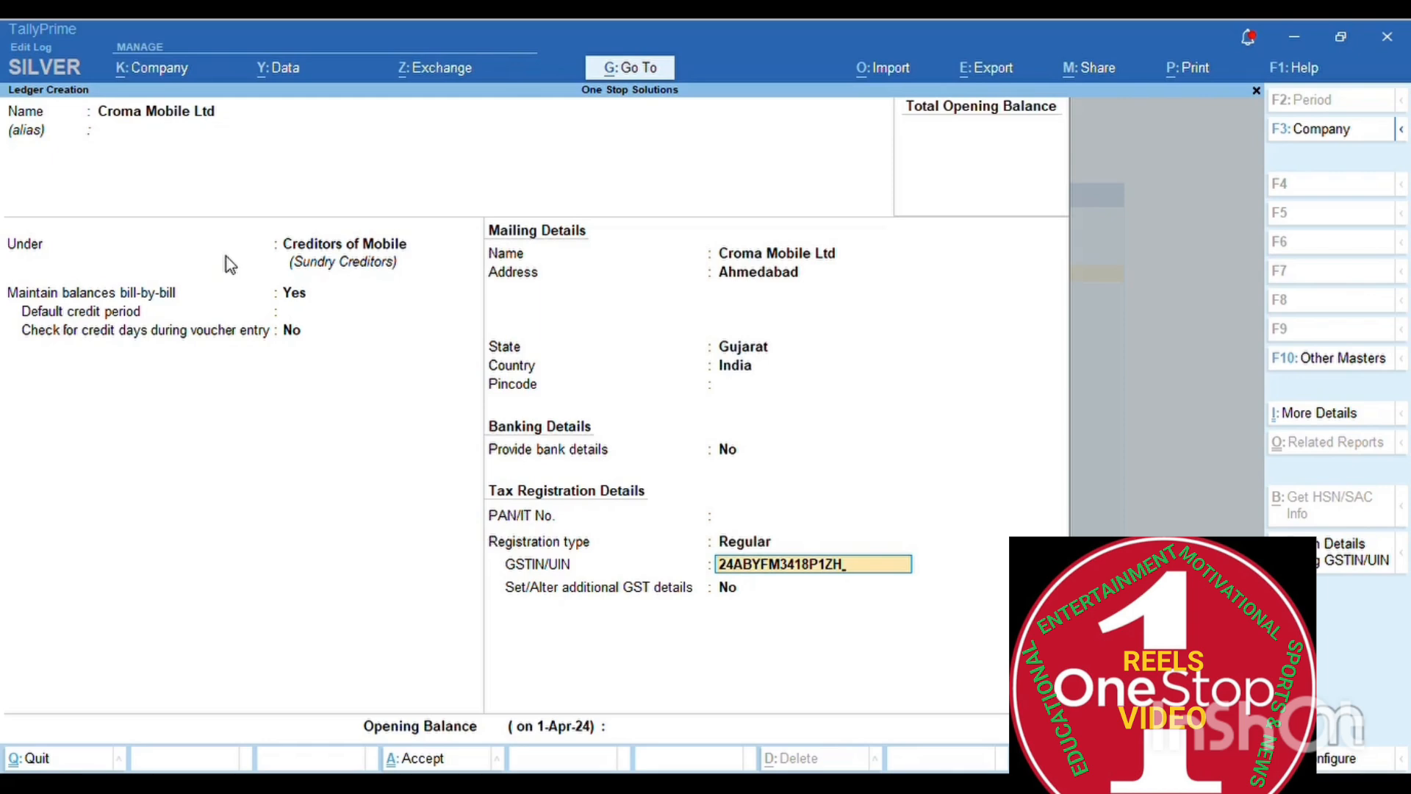
key("BackSpace")
type("Y")
key("Return")
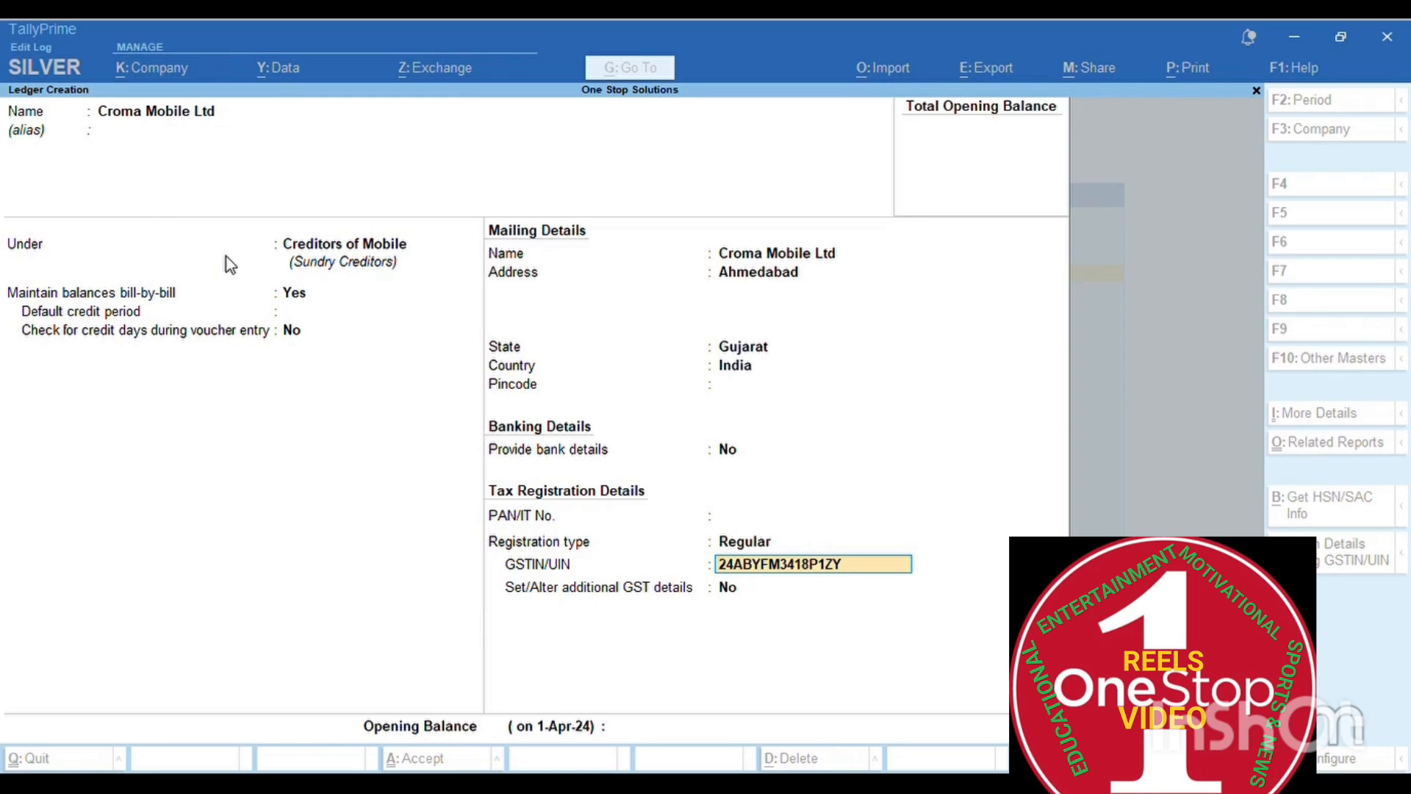
key("Return")
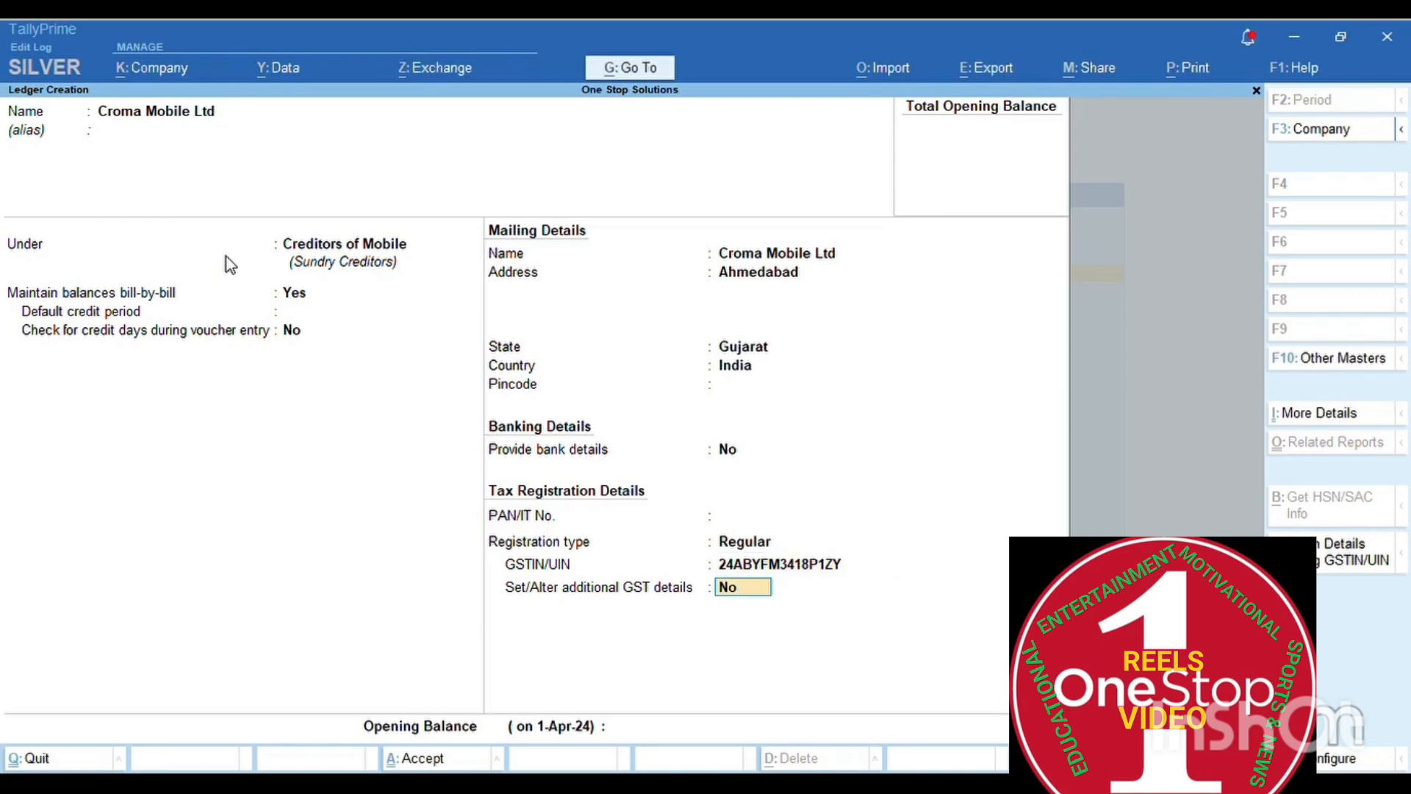
key("BackSpace")
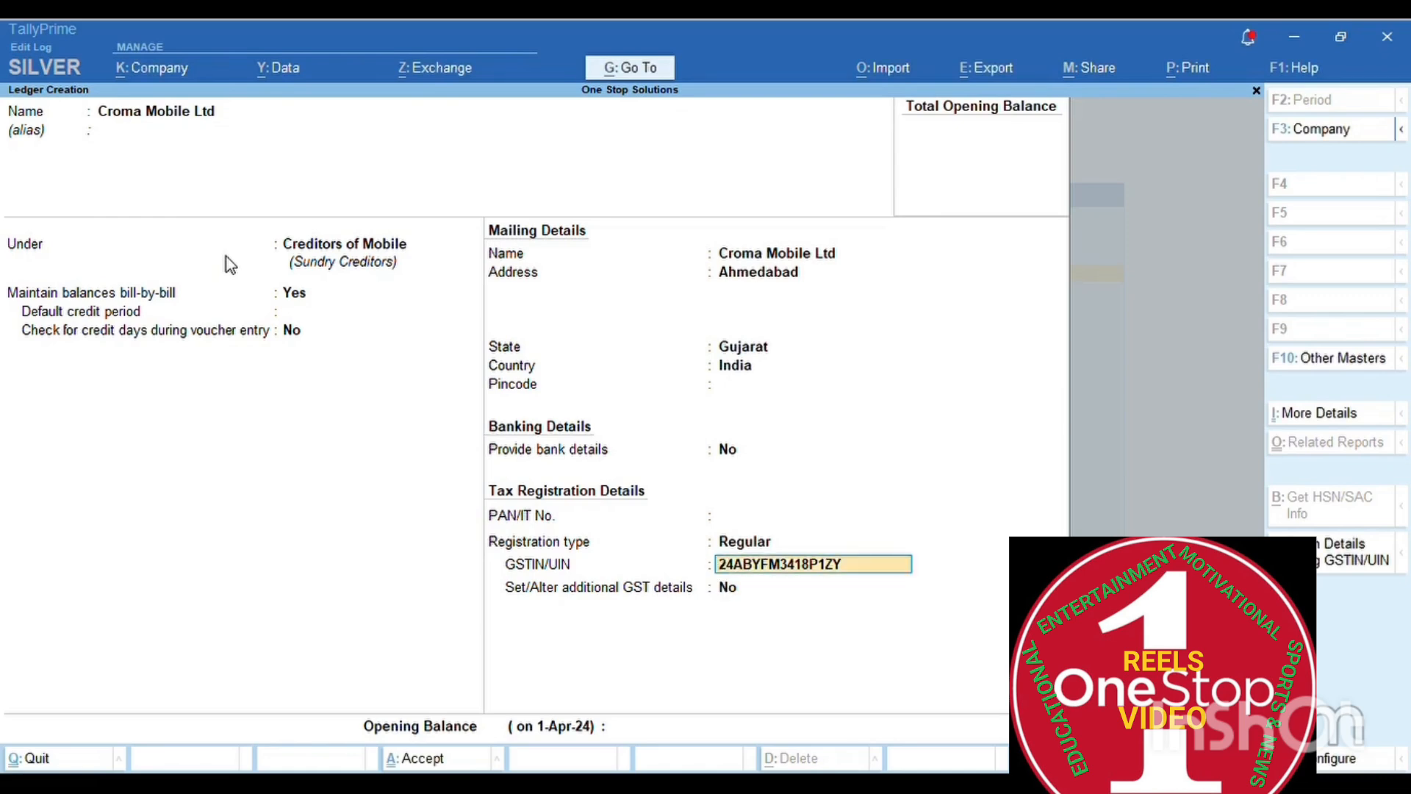
key("BackSpace")
type("H")
key("Return")
- Skip the opening balance and accept the Croma Mobile Ltd ledger
key("Return")
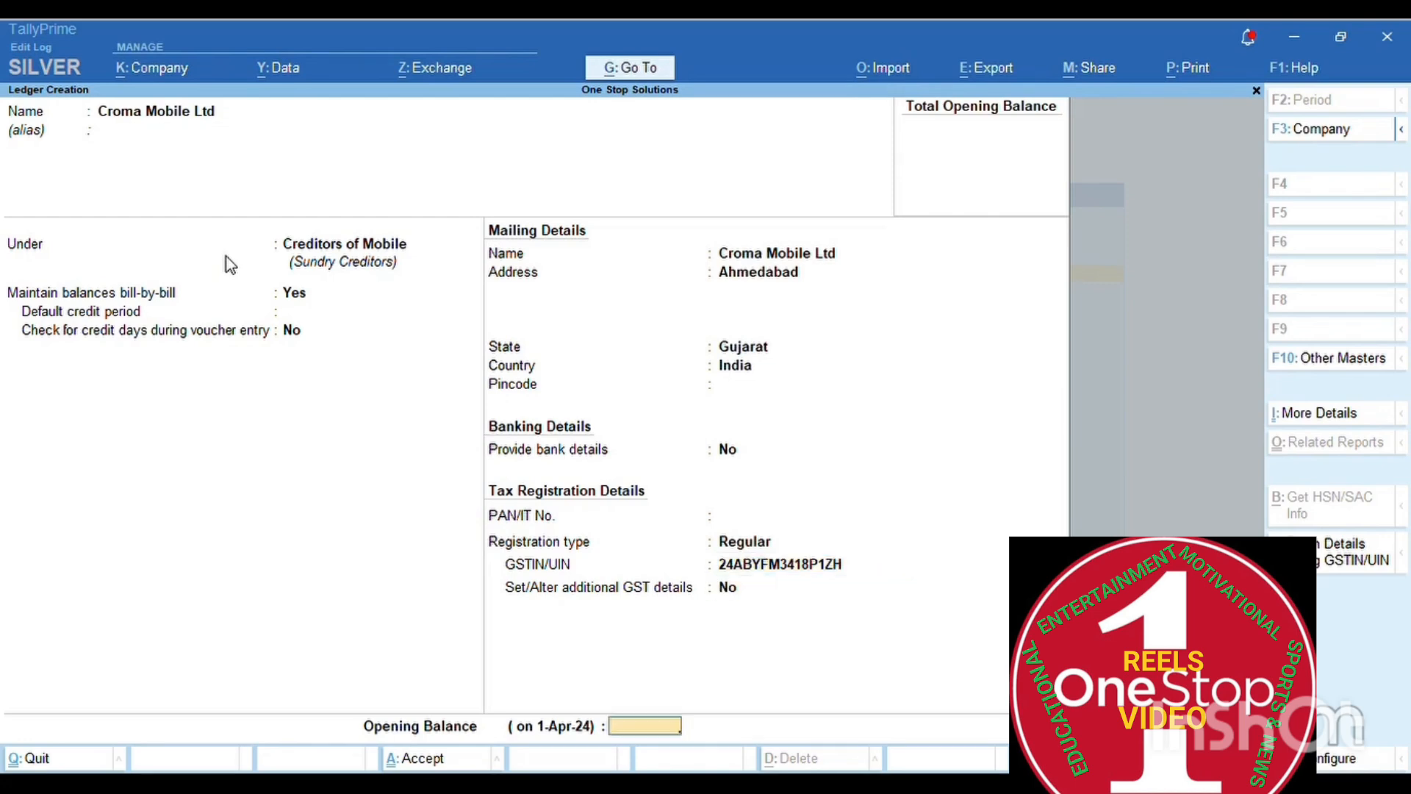
key("Return")
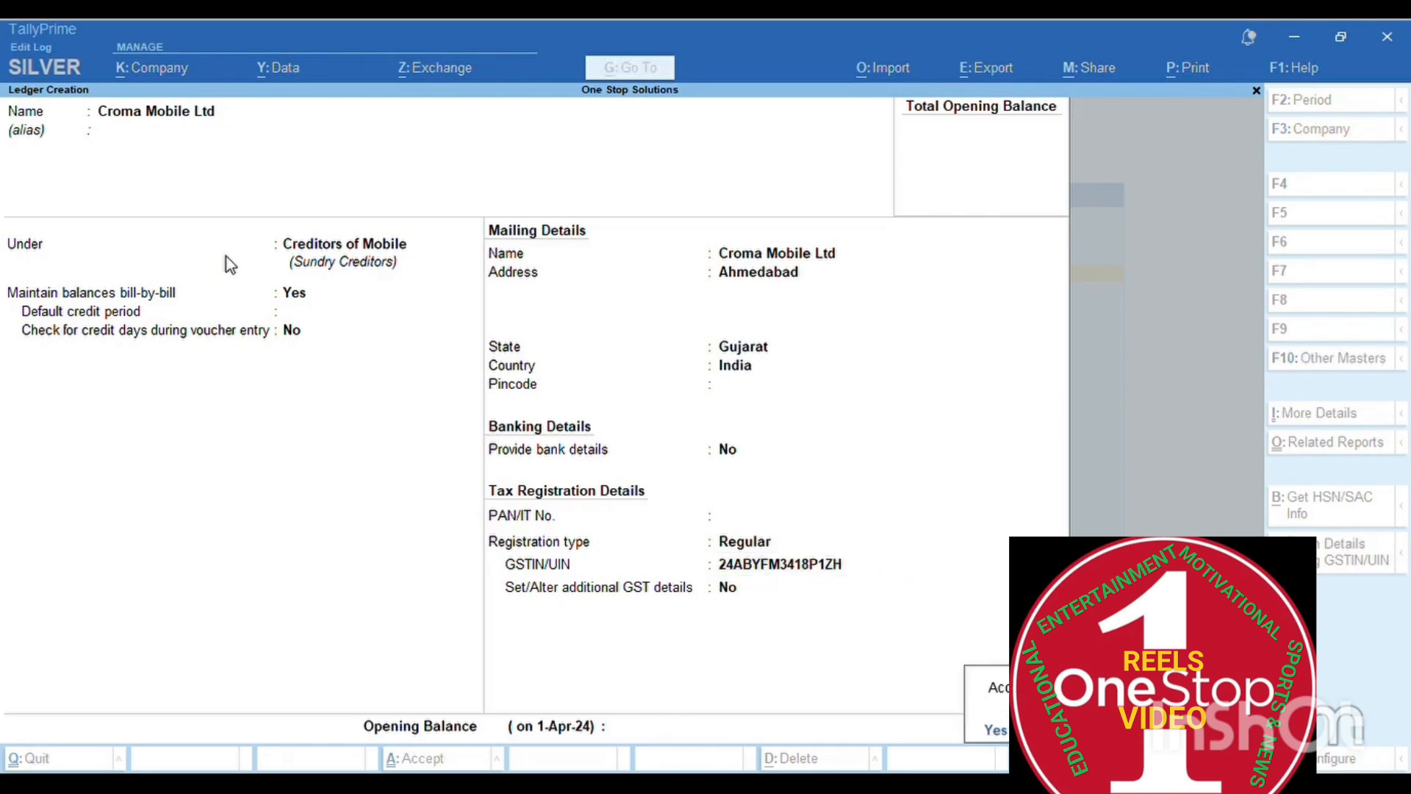
key("y")
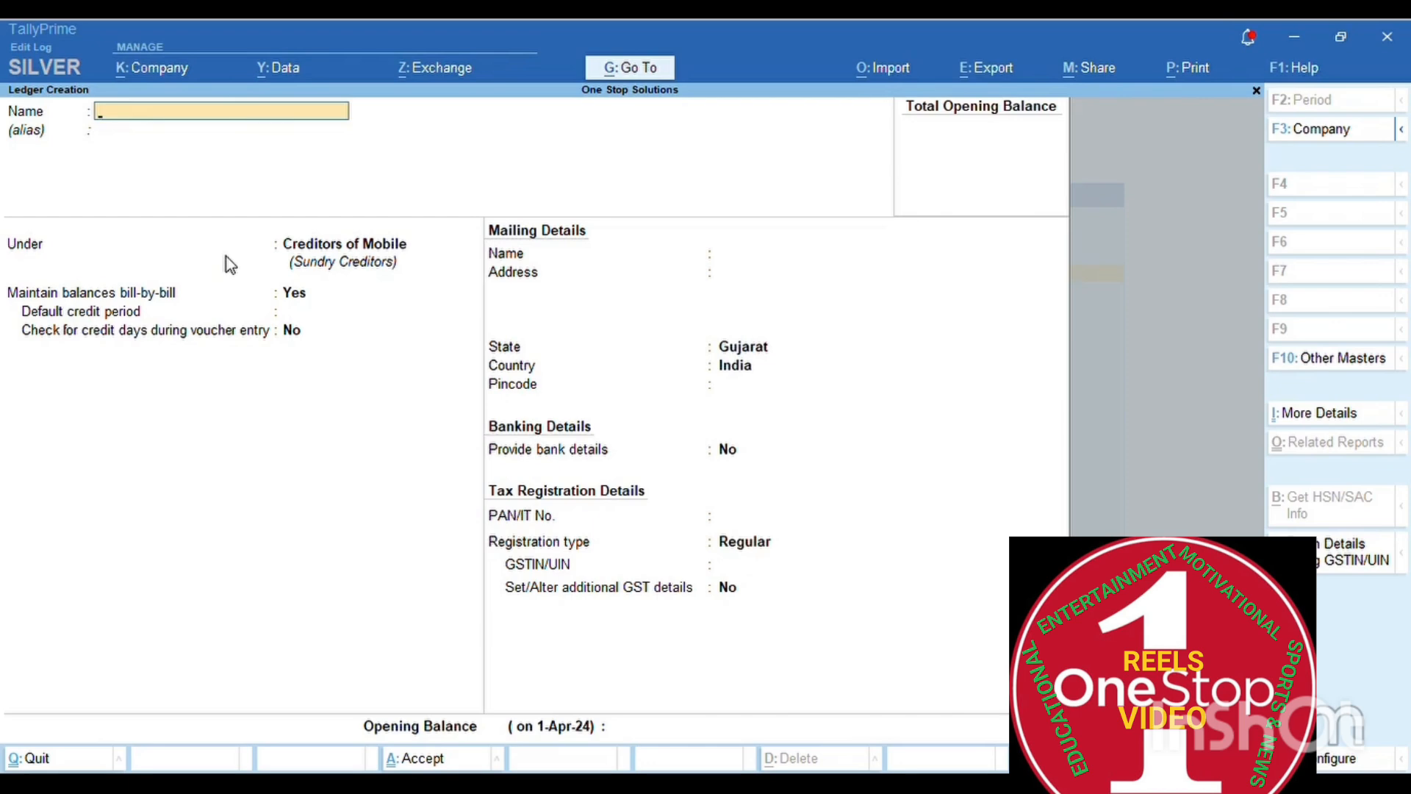
- Name the new ledger 'Corma Tv Homes' and clear its Under group entry to re-choose it
type("Corma")
type("Tv Homes")
key("Return")
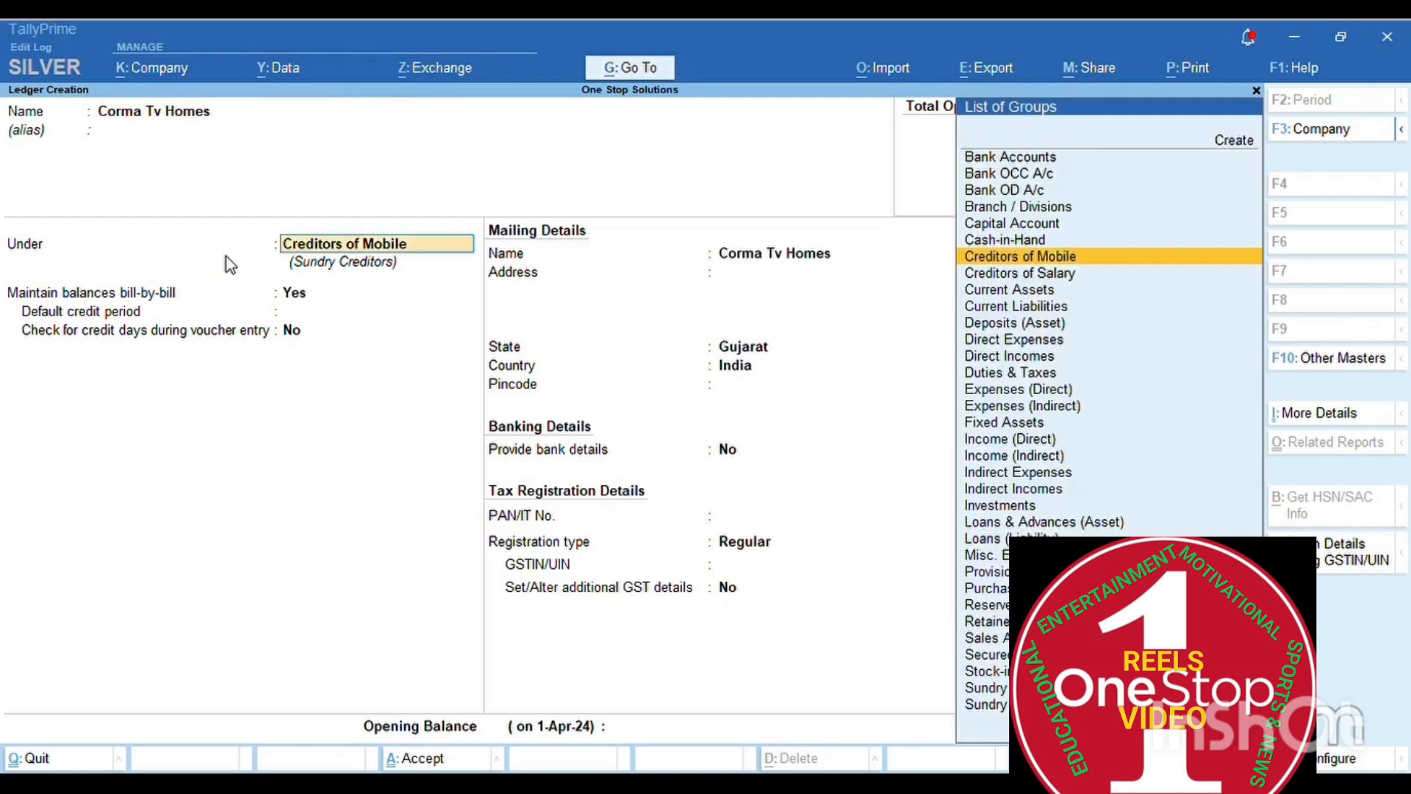
type("C")
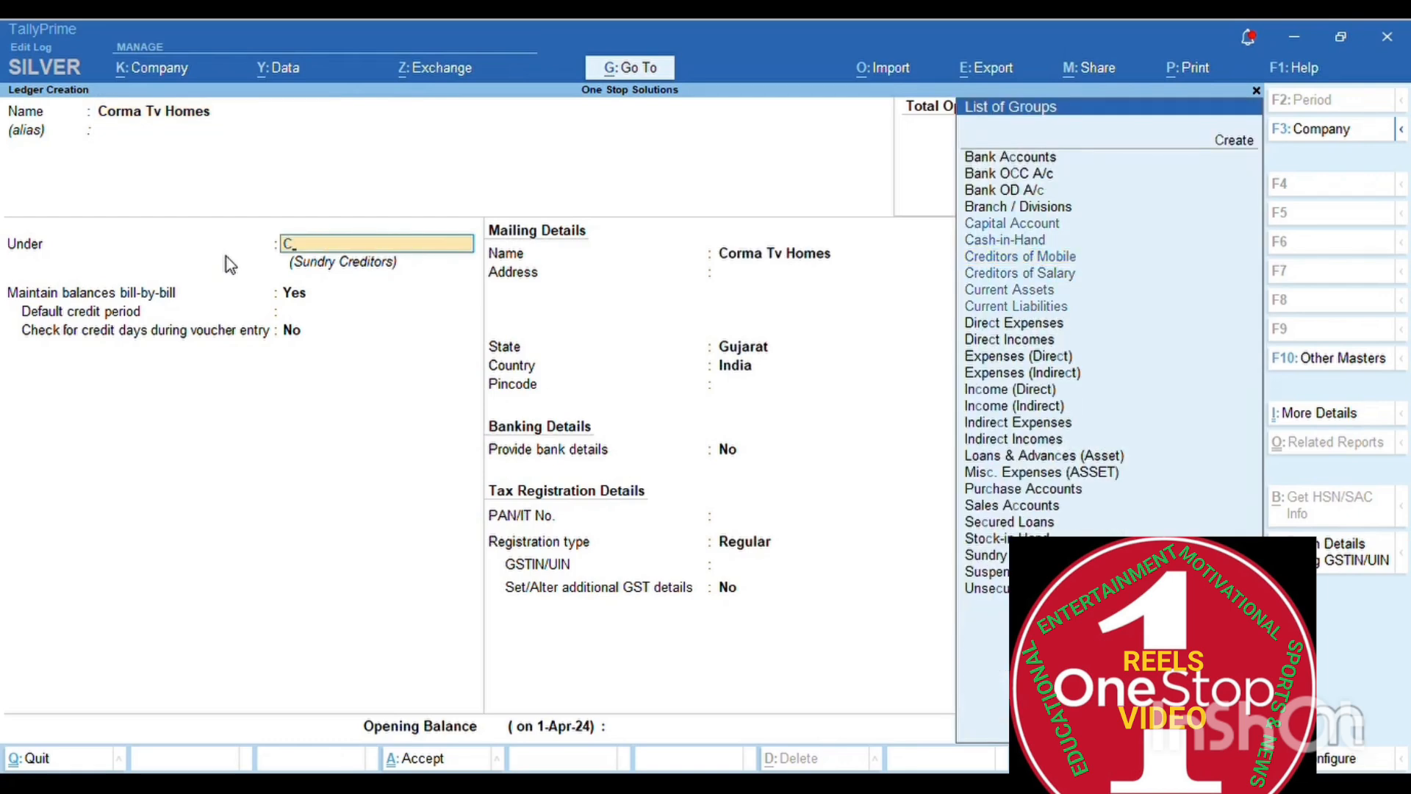
type("redi")
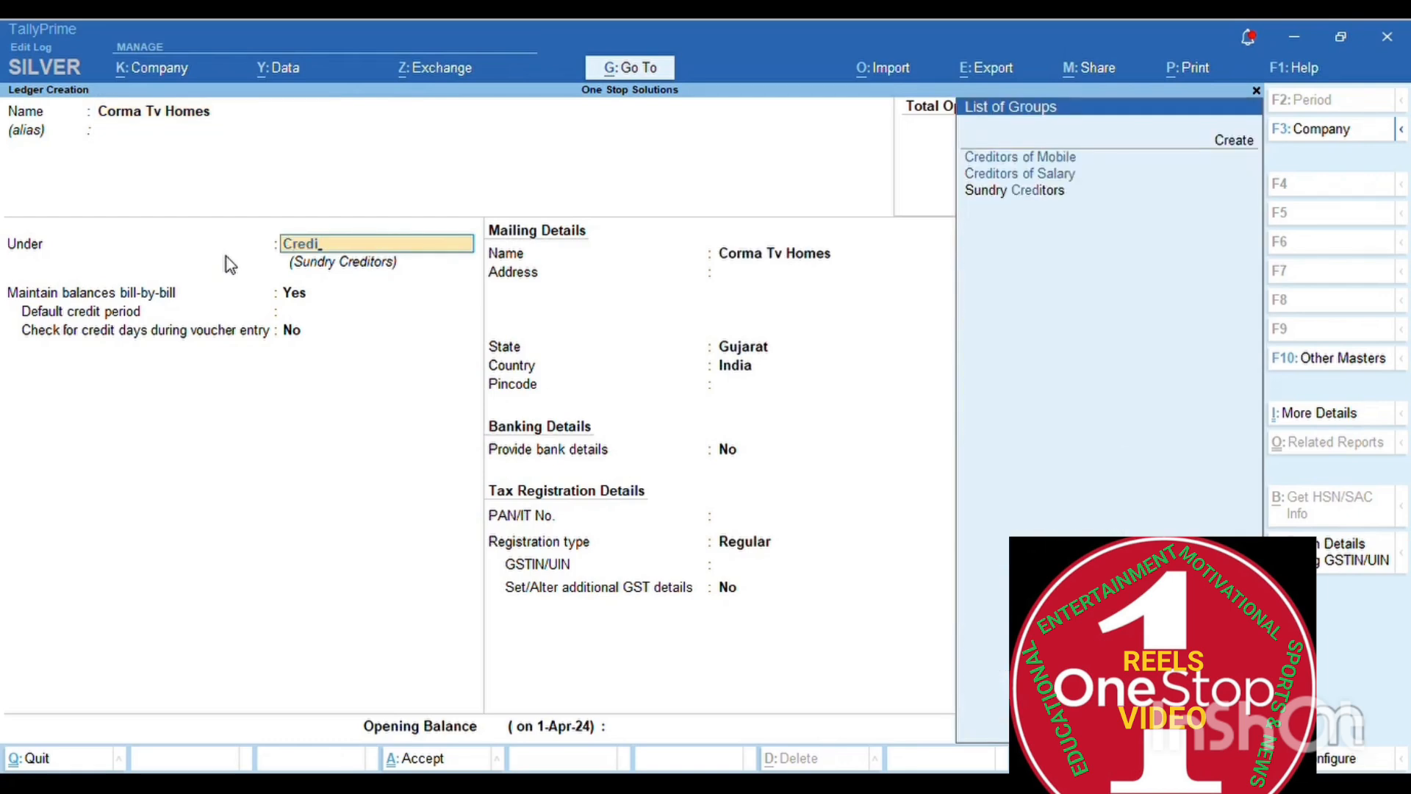
key("BackSpace")
key("BackSpace")
key("BackSpace")
key("BackSpace")
key("BackSpace")
key("Up")
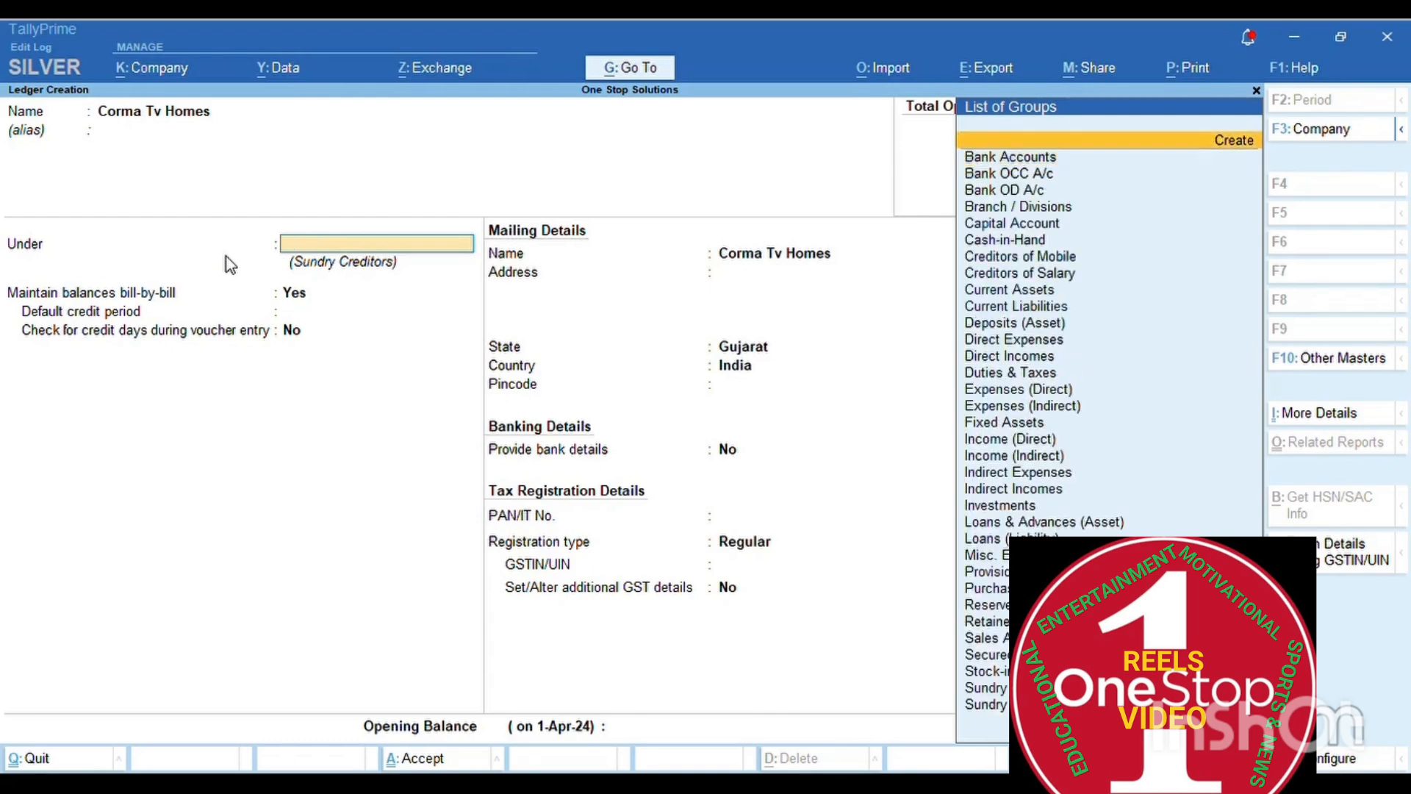
key("BackSpace")
key("BackSpace")
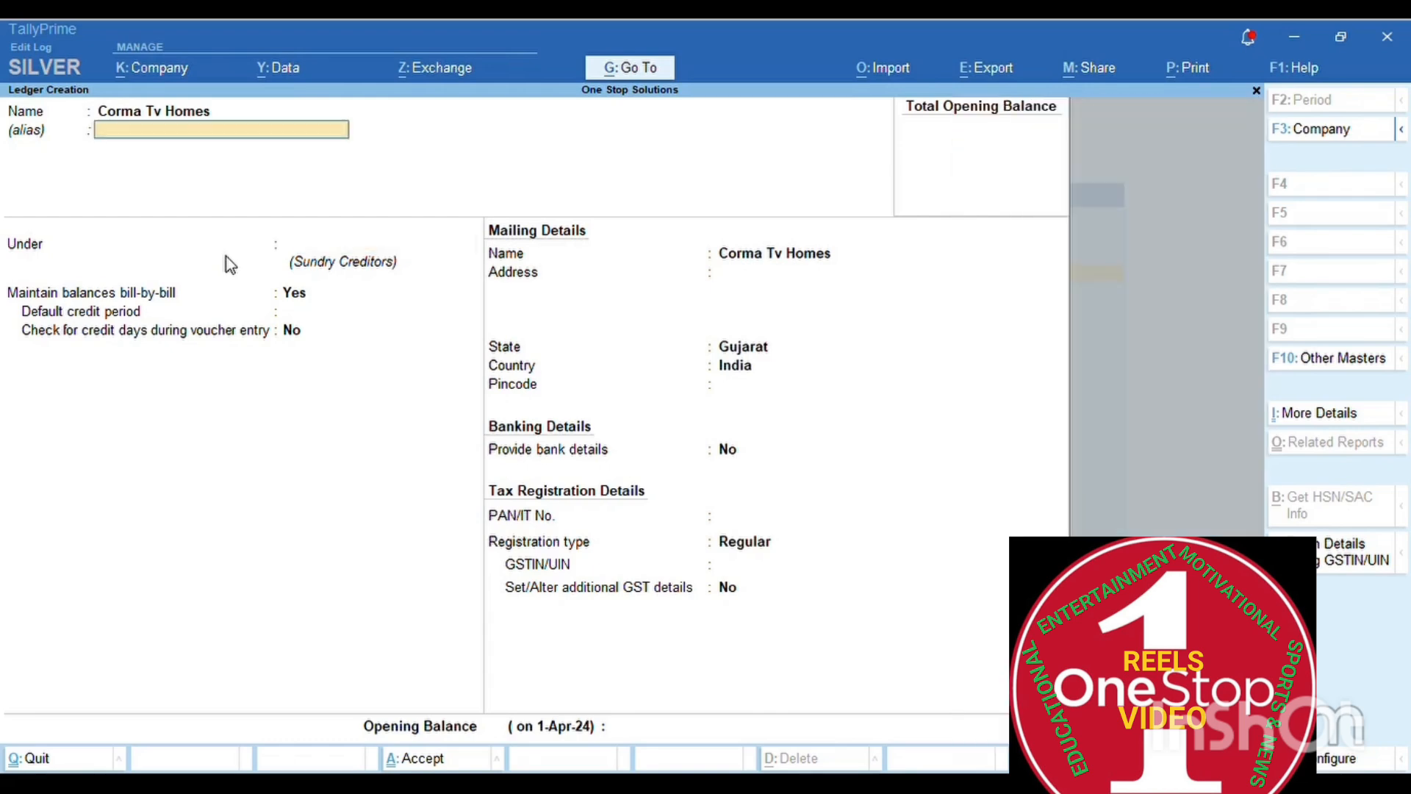
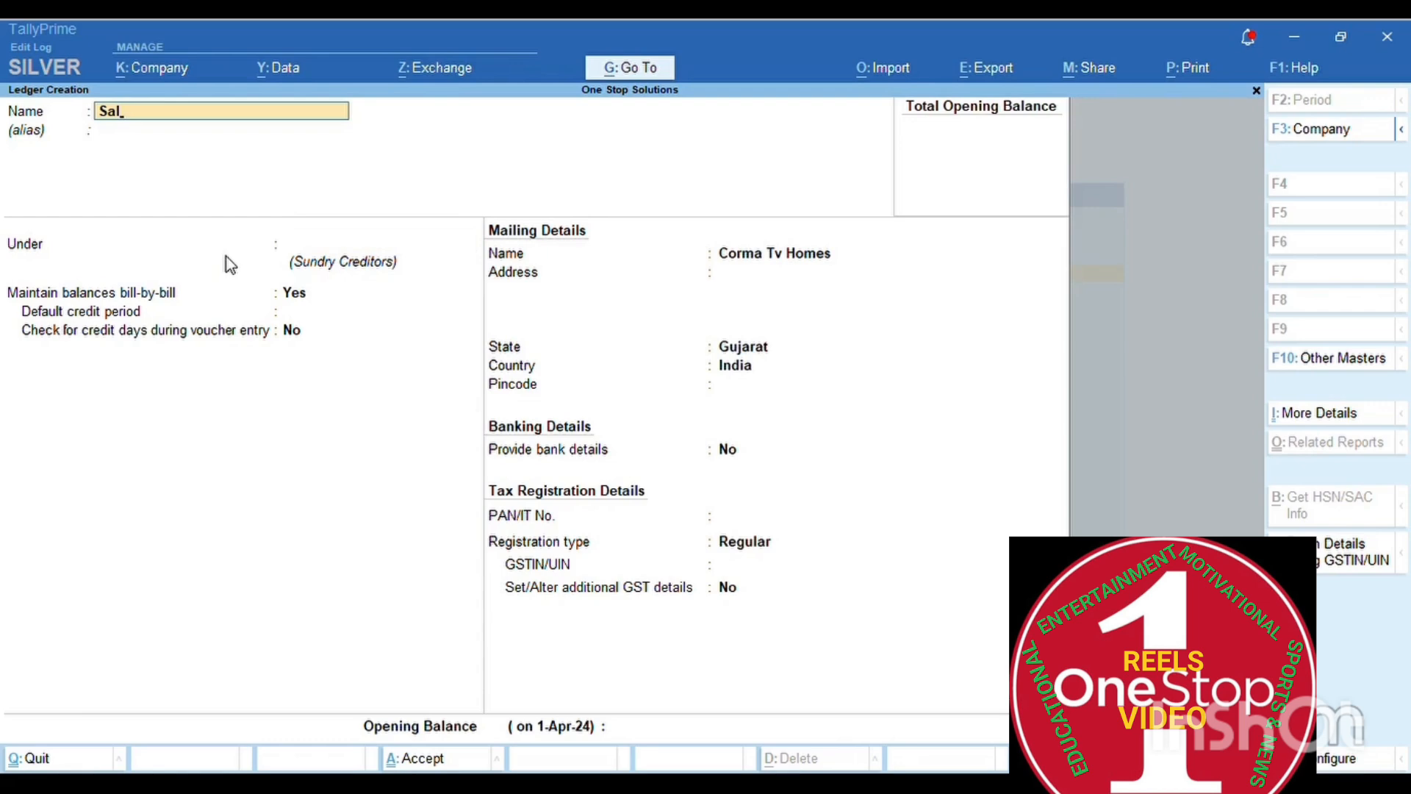
- Name a new ledger after the person and place it under Creditors of Salary
key("Return")
key("Return")
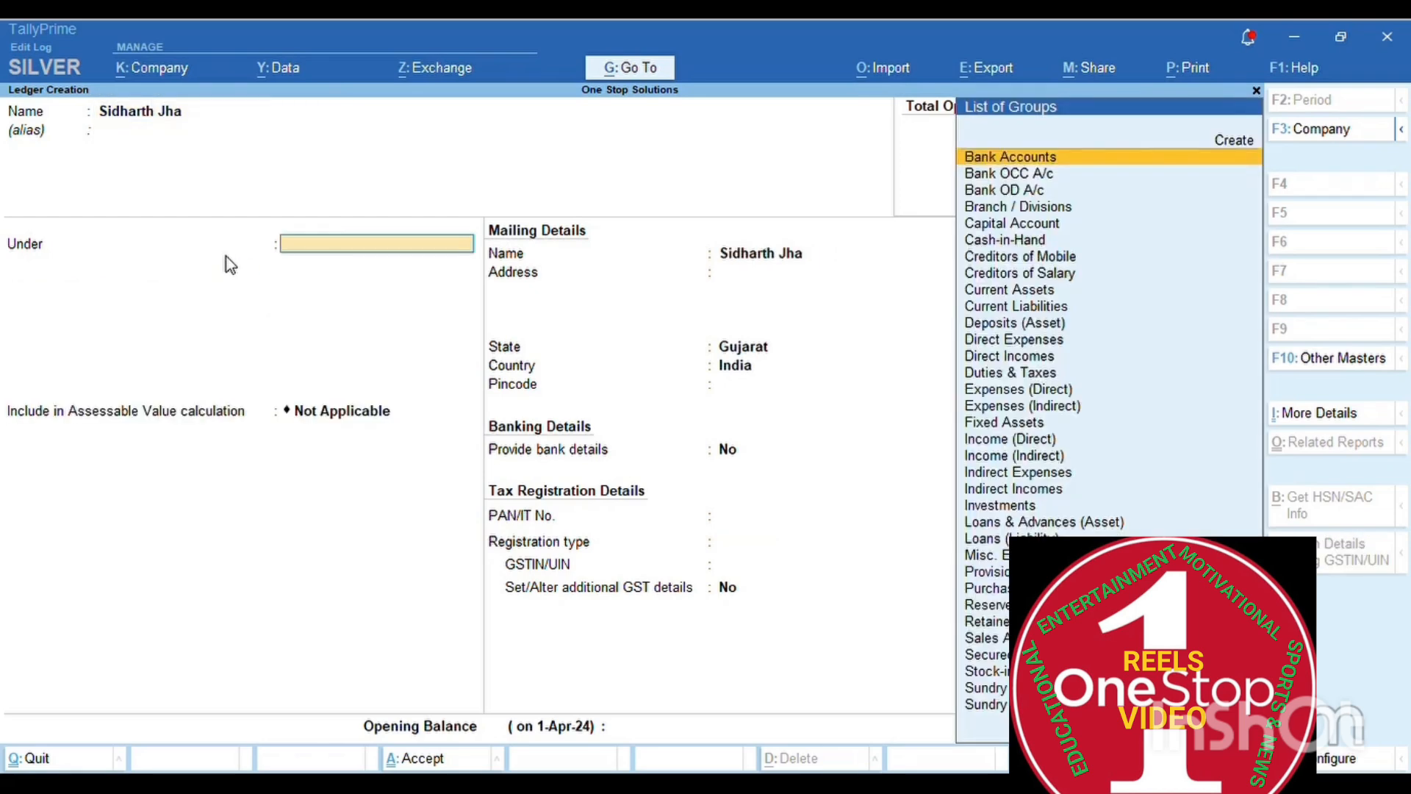
type("Cred")
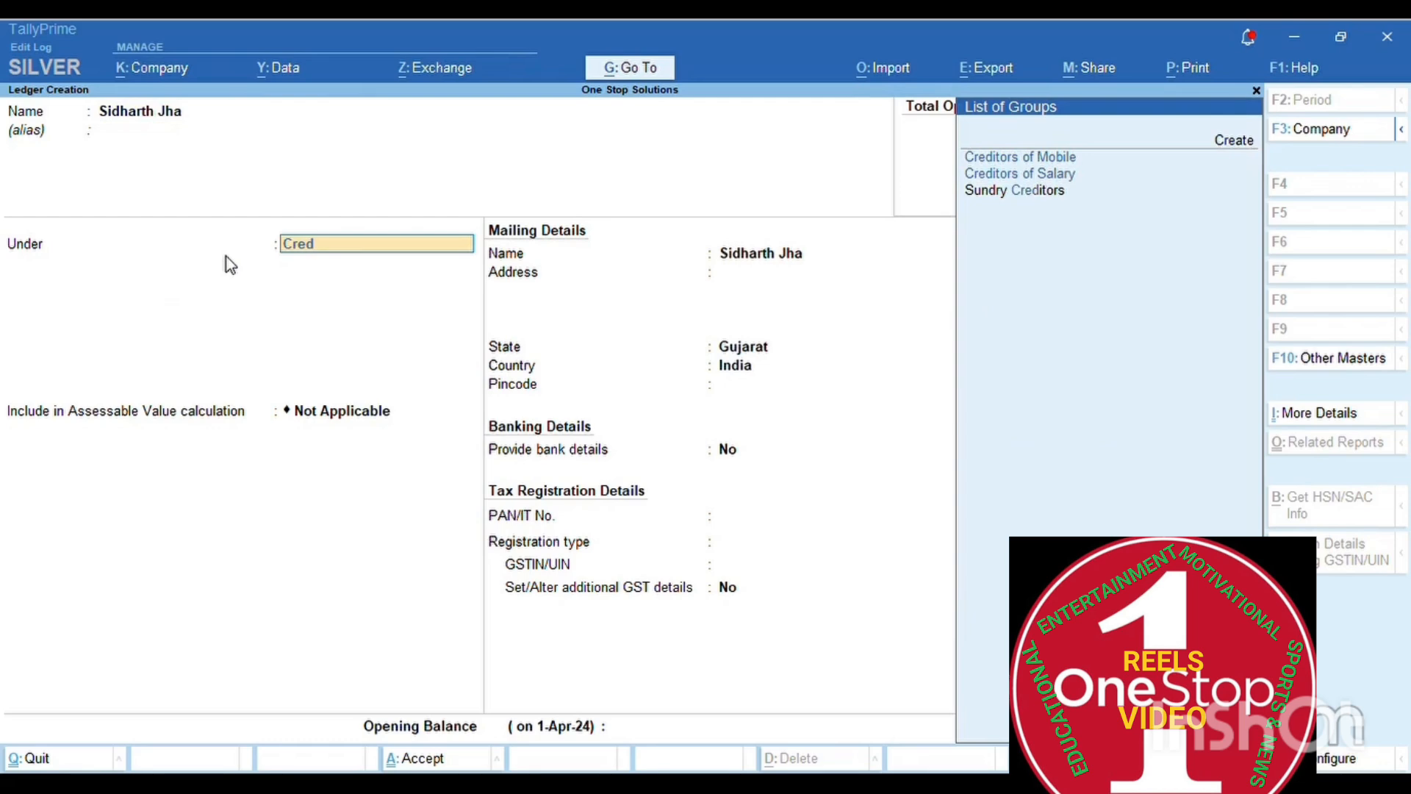
key("Down")
key("Return")
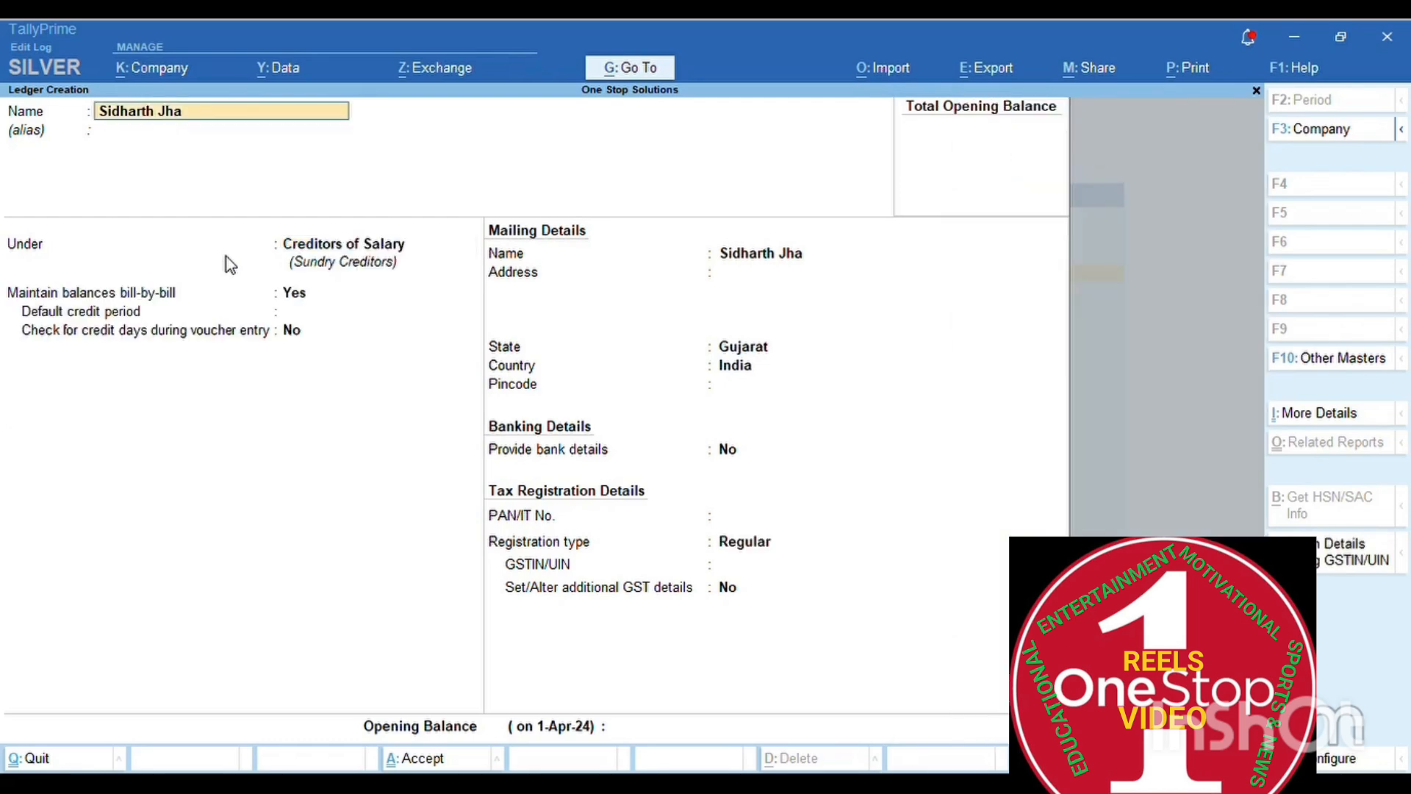
- Set bill-by-bill No, address Ahmedabad, Gujarat, the PAN, Unregistered/Consumer registration, and save
key("Return")
key("Return")
key("Return")
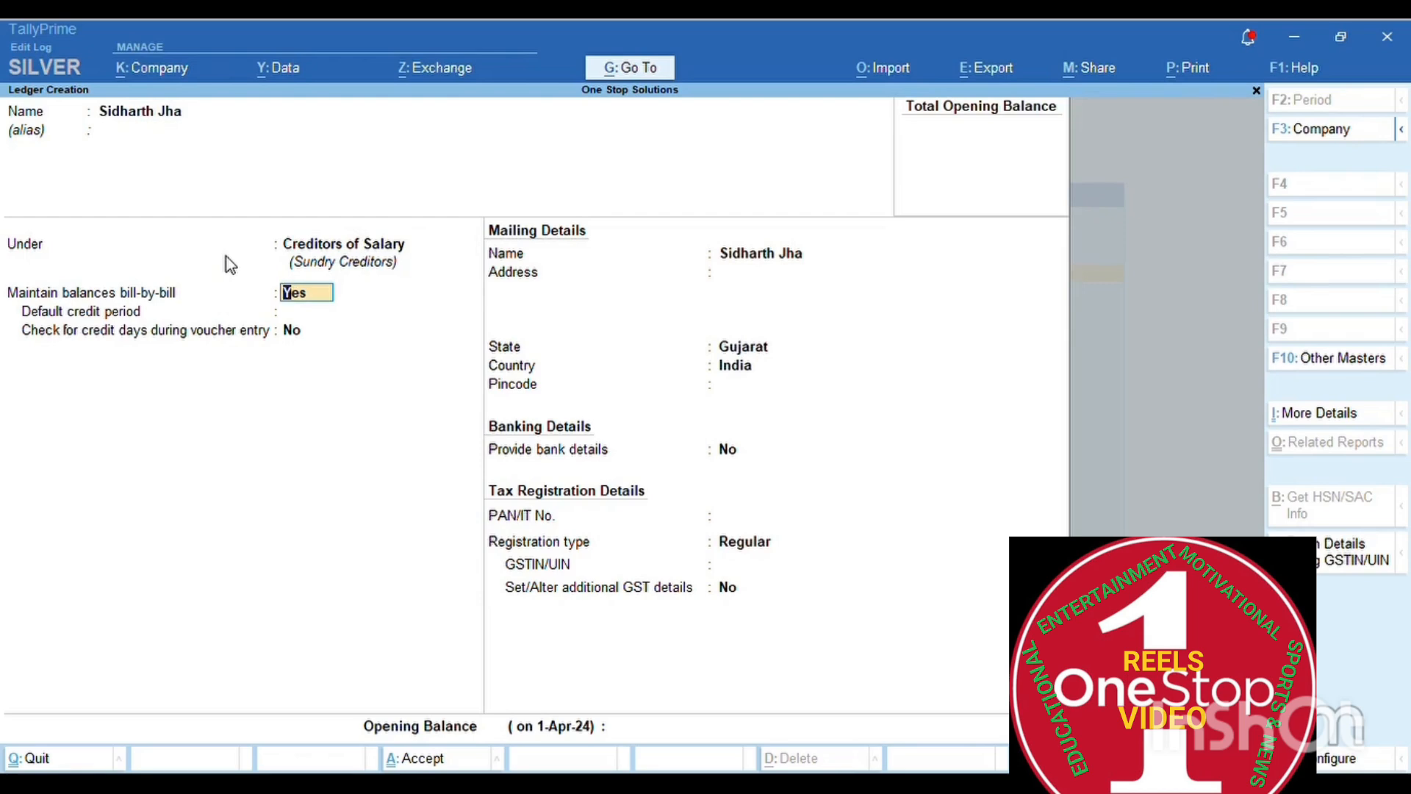
type("n")
key("Return")
key("Return")
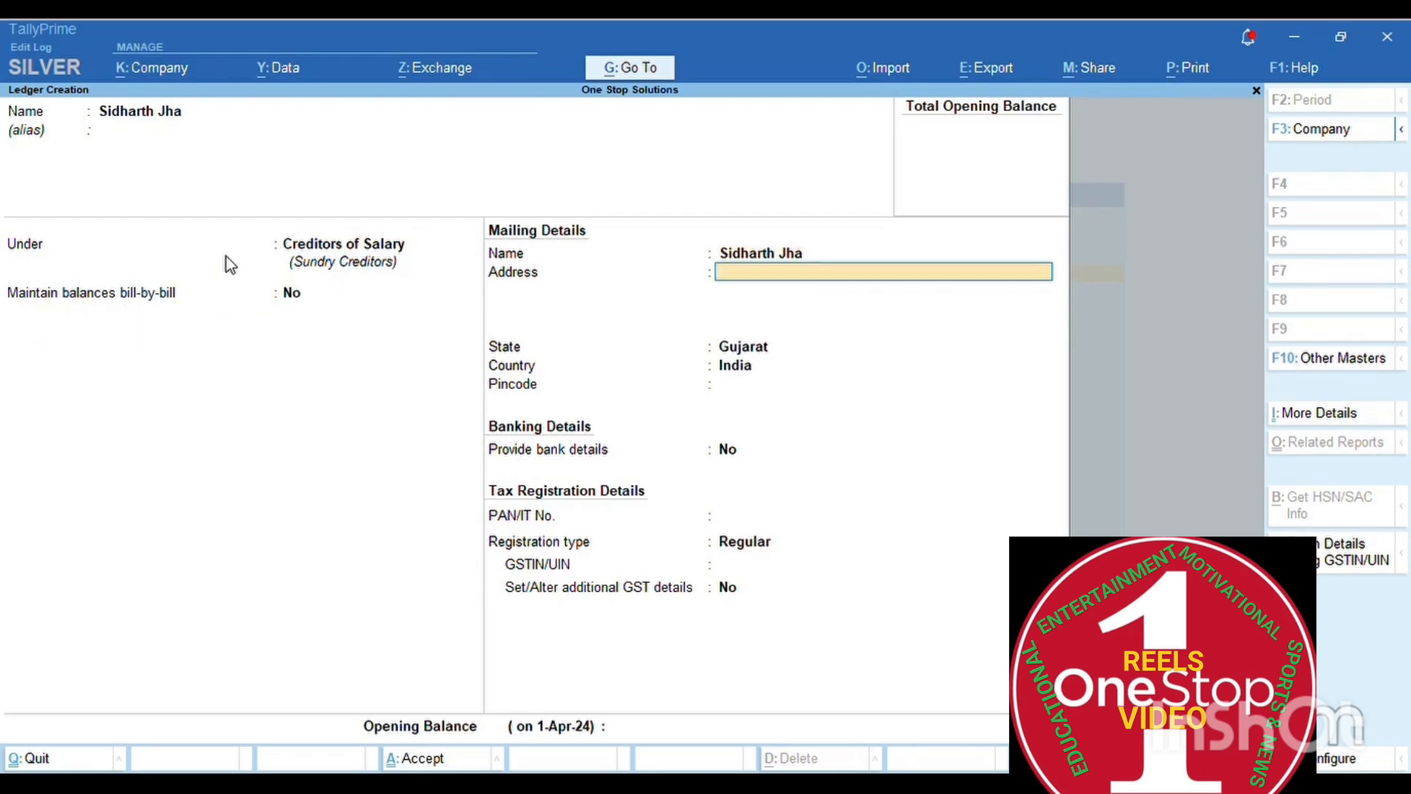
type("Ahmedabad")
key("Return")
key("Return")
key("Return")
key("Return")
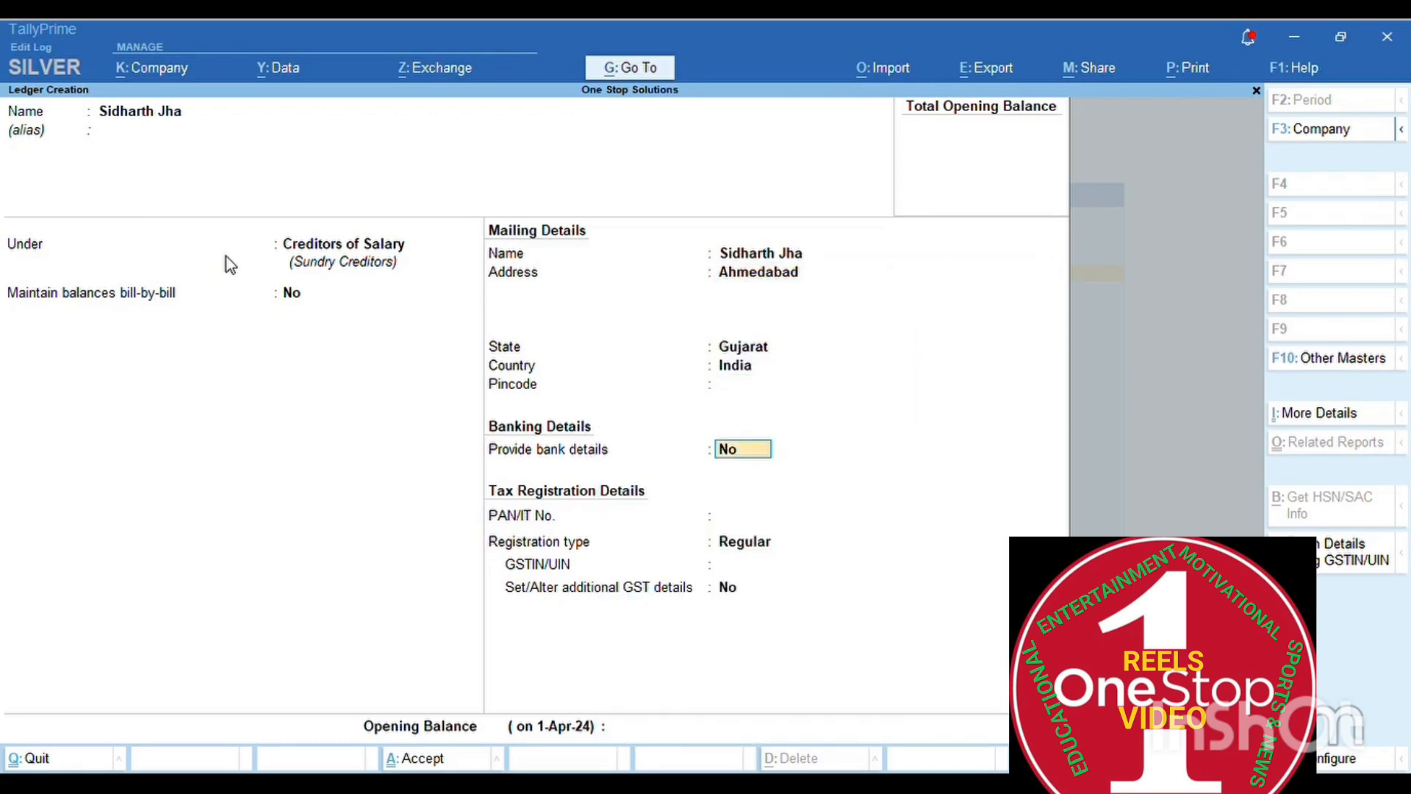
key("Return")
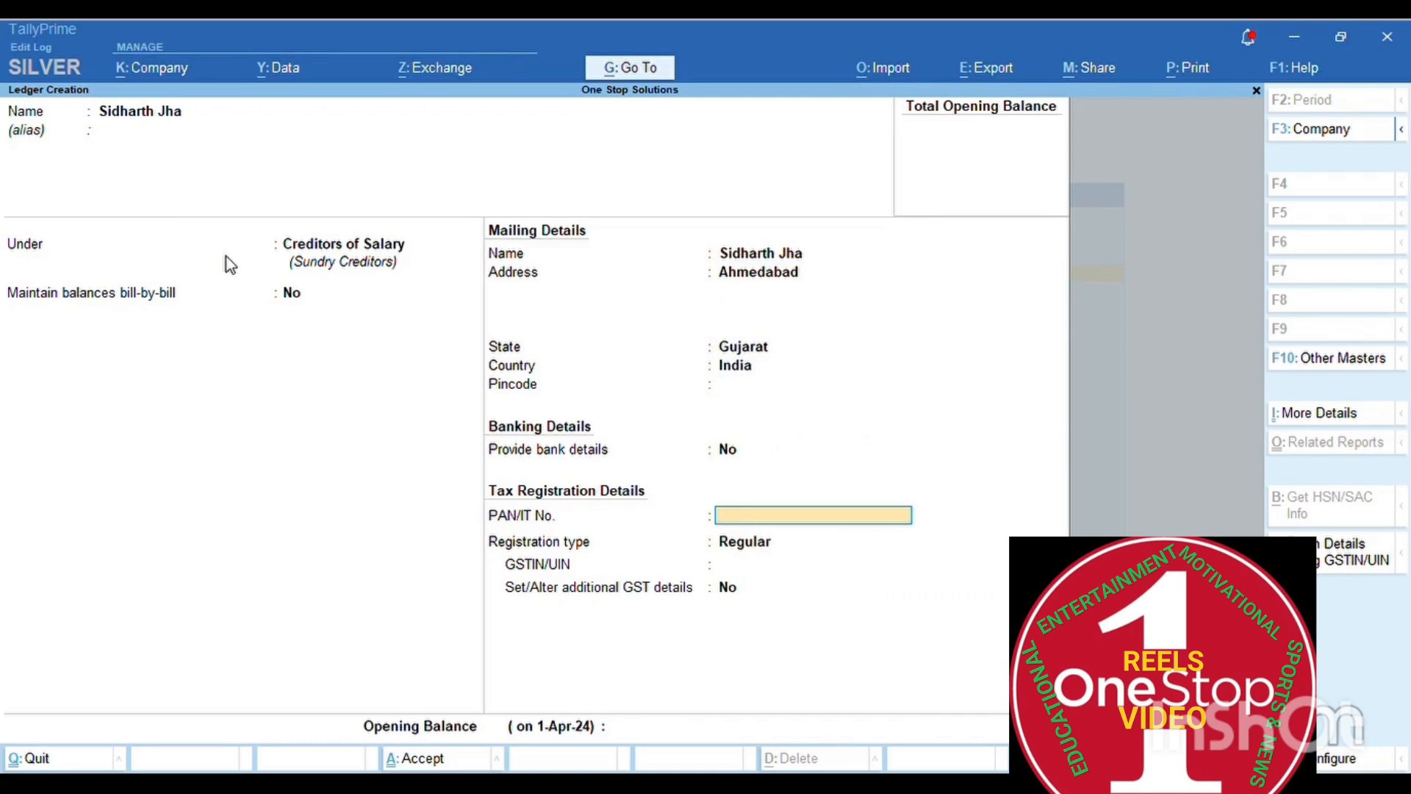
key("Return")
key("Down")
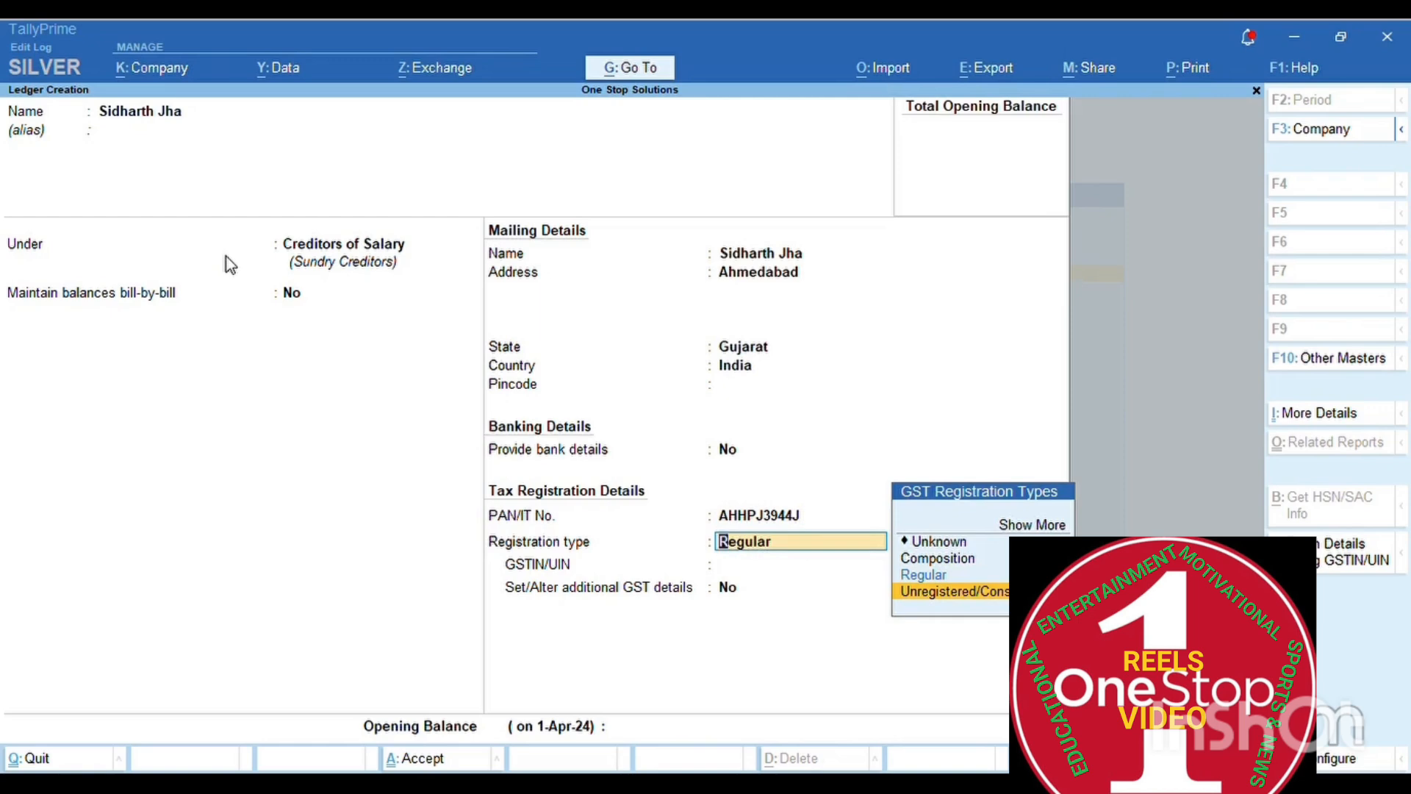
key("Return")
key("Return")
key("Return")
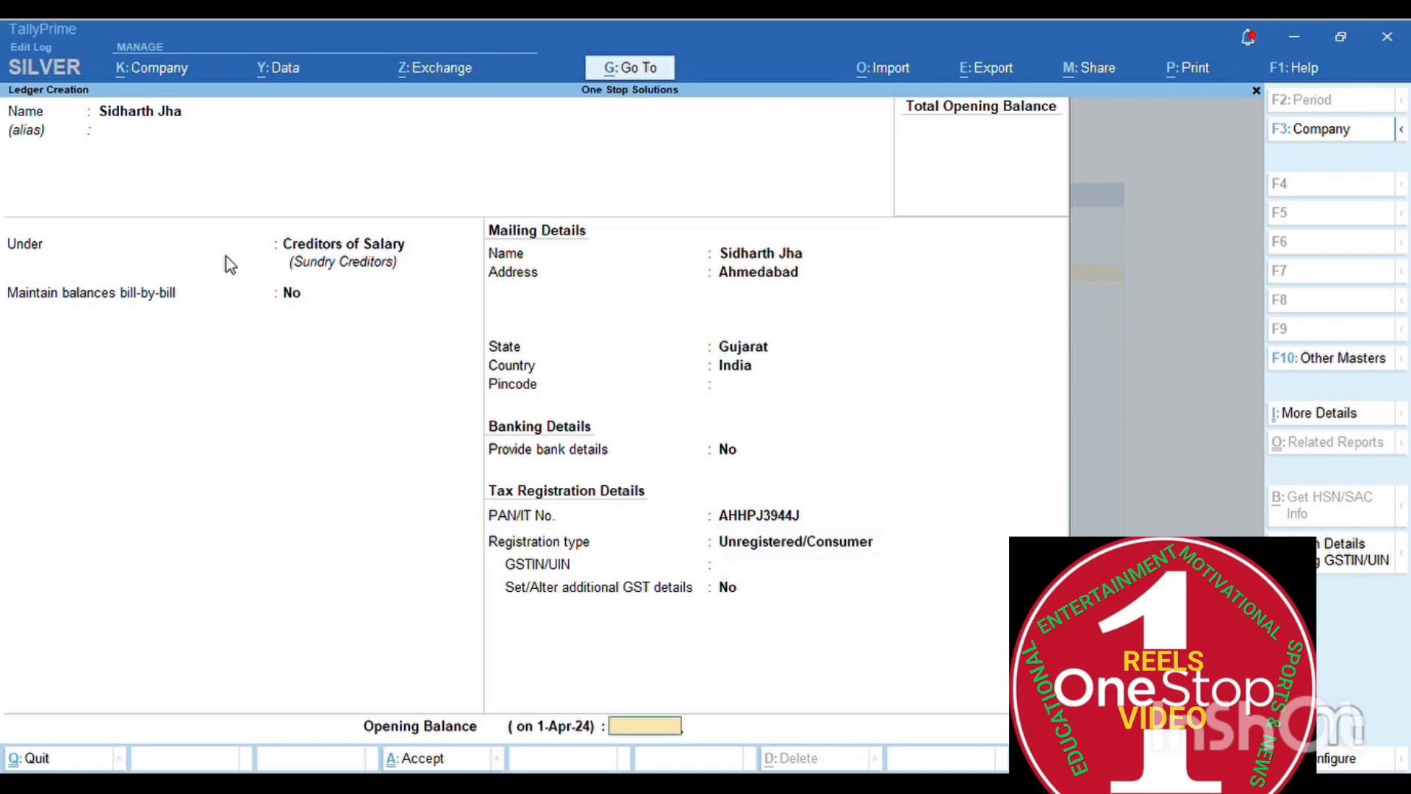
key("Return")
key("Return")
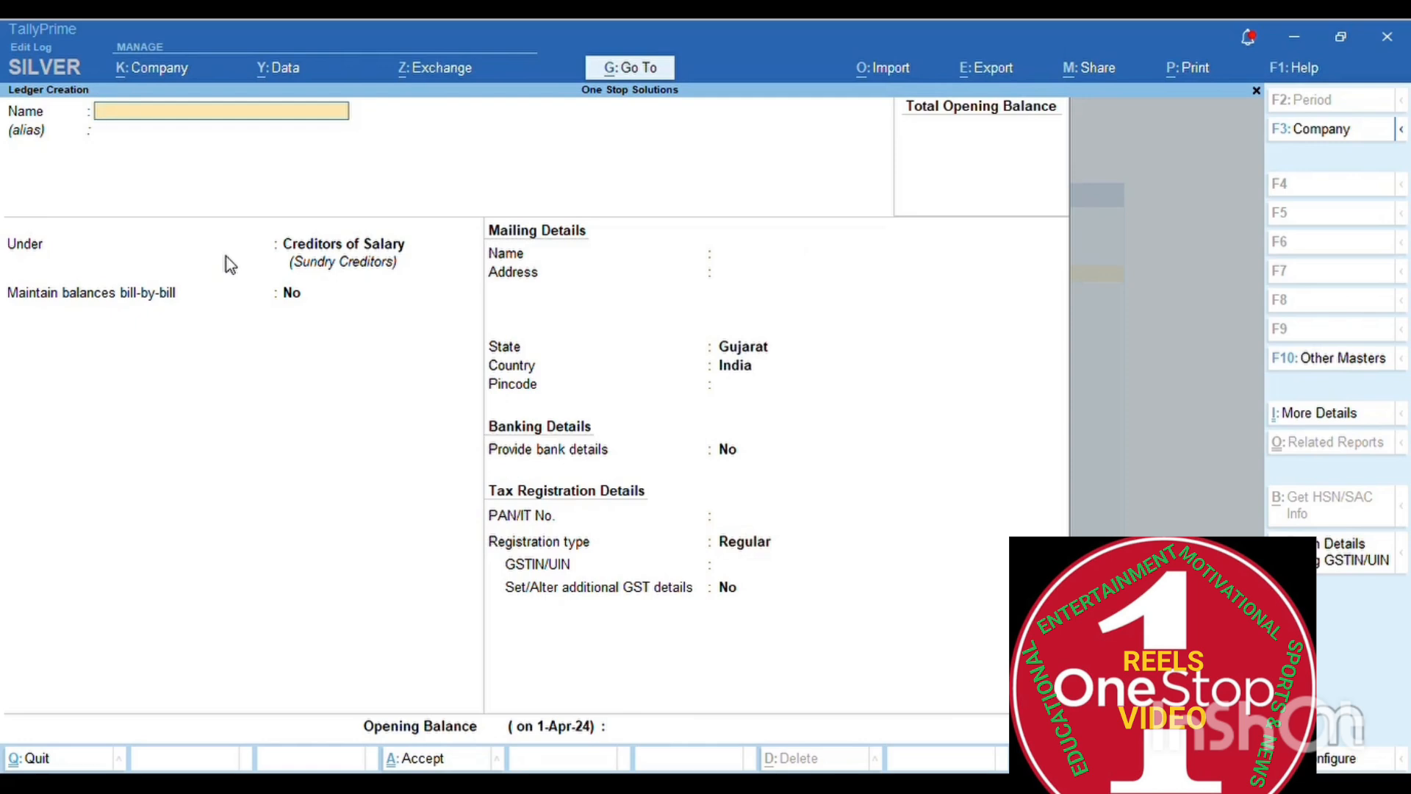
- Quit Ledger Creation back to the Gateway of Tally and open voucher entry
key("Escape")
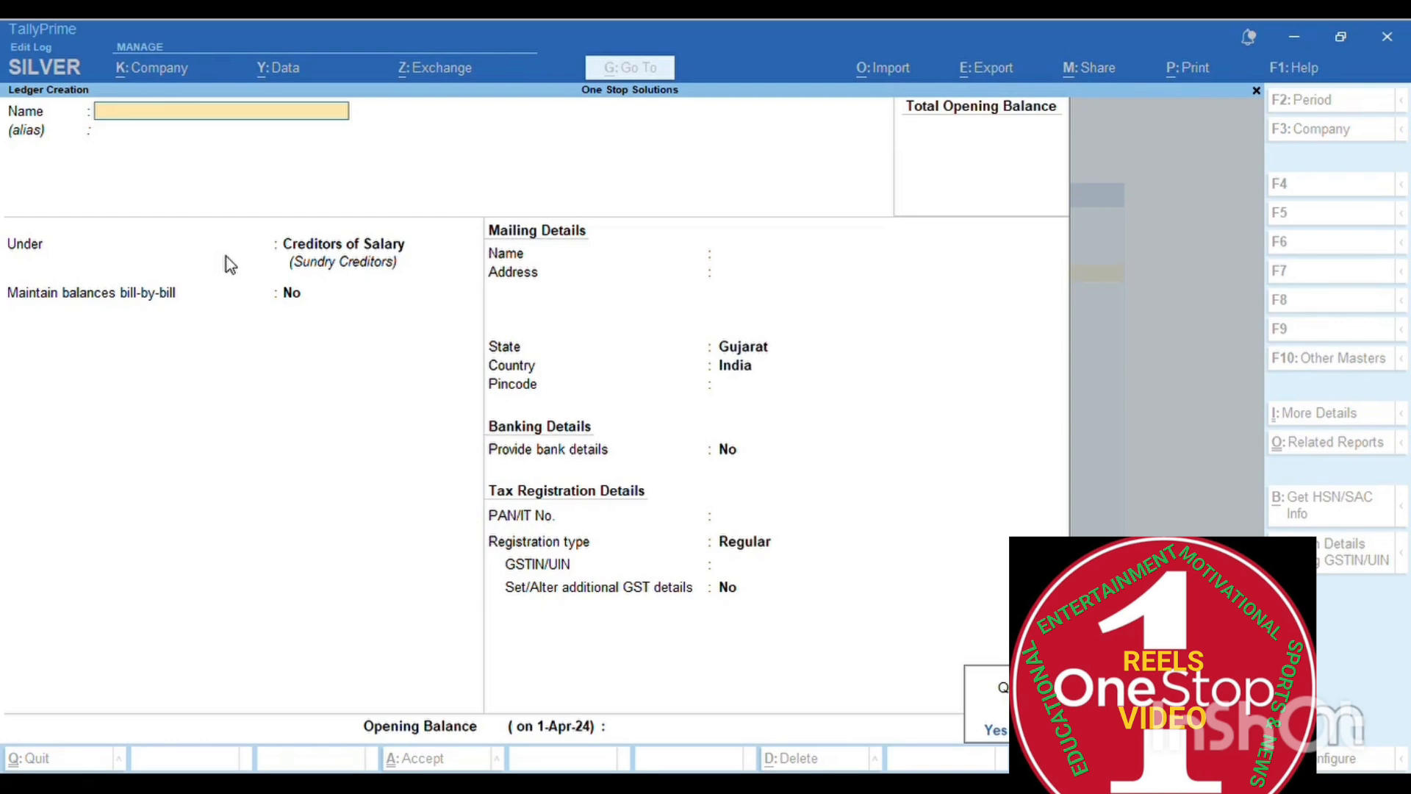
key("Return")
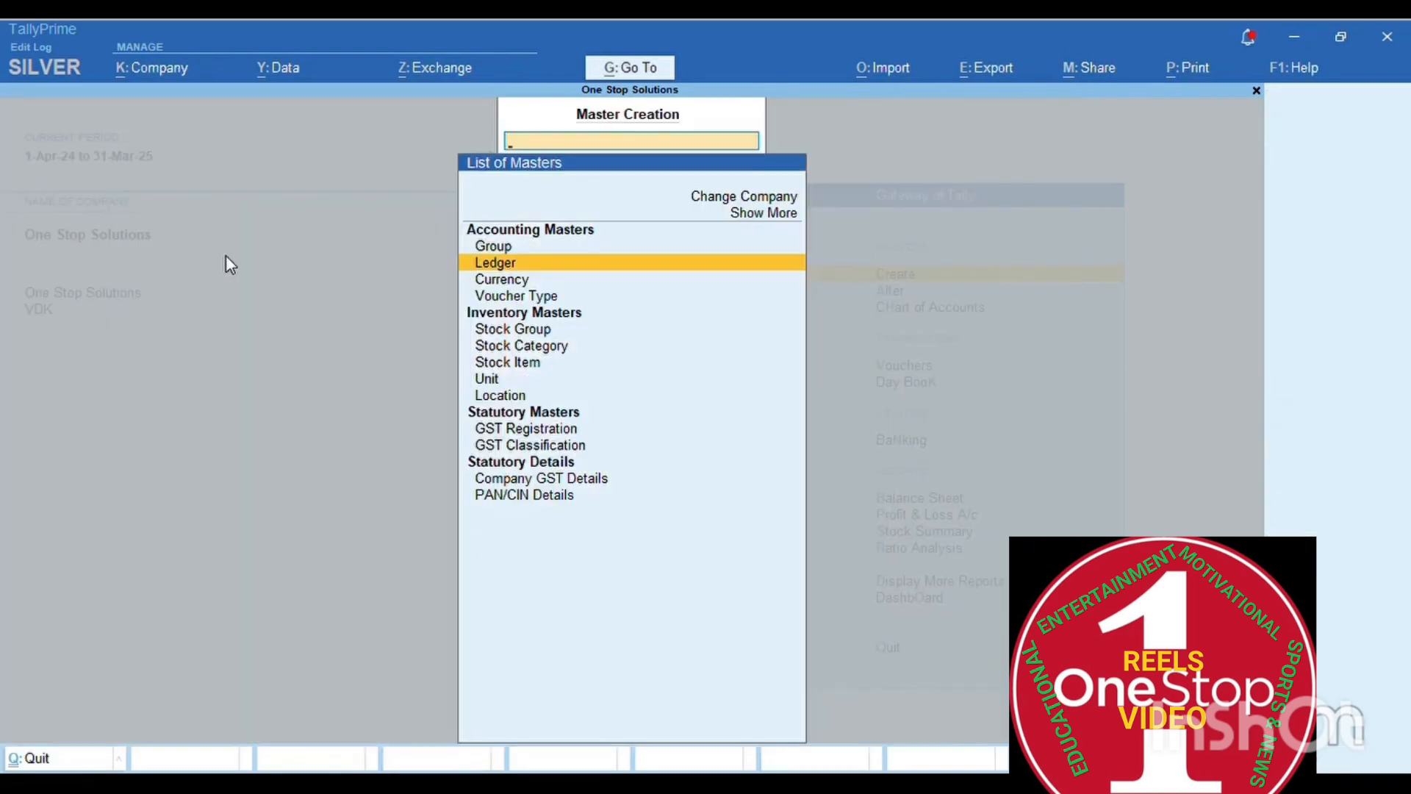
key("Escape")
key("Down")
key("Down")
key("Down")
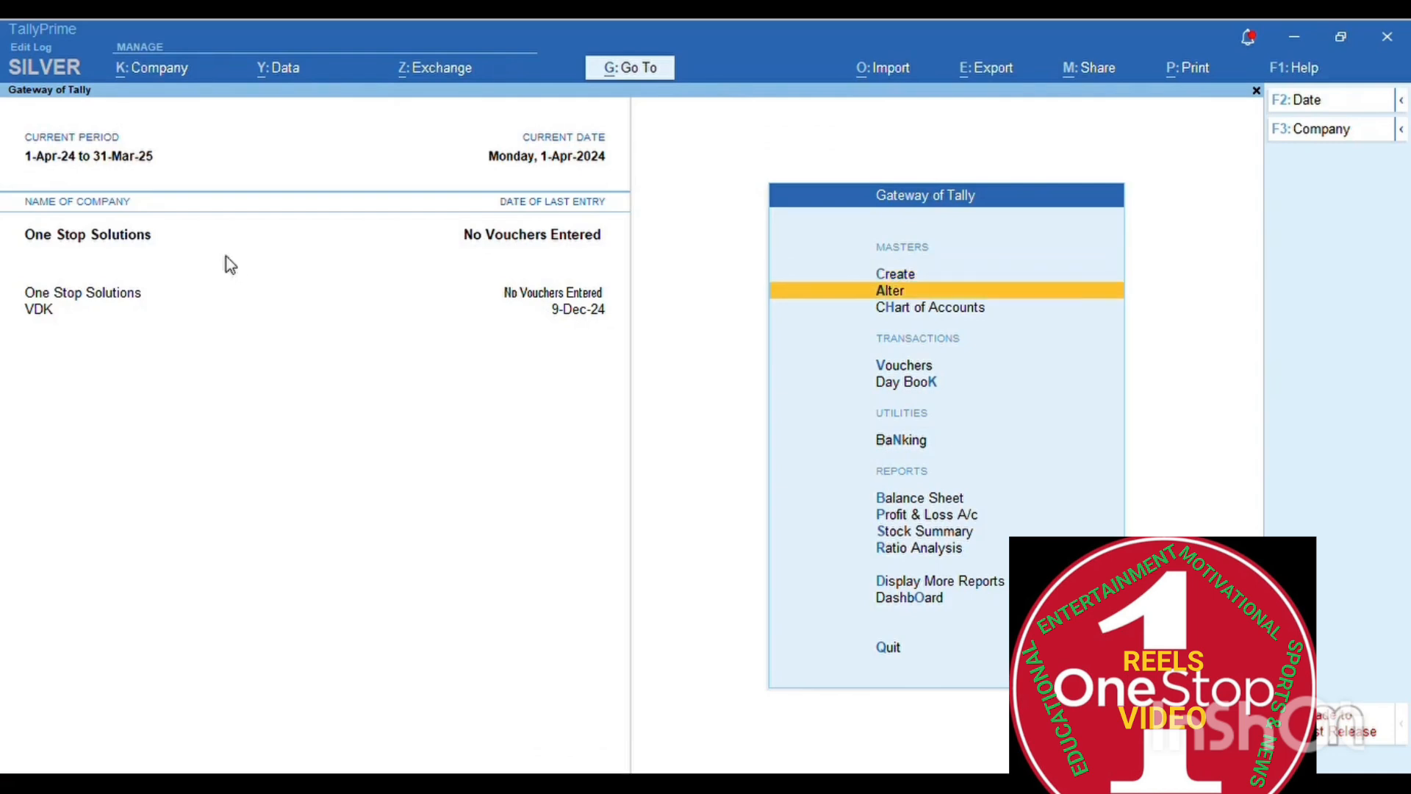
key("Return")
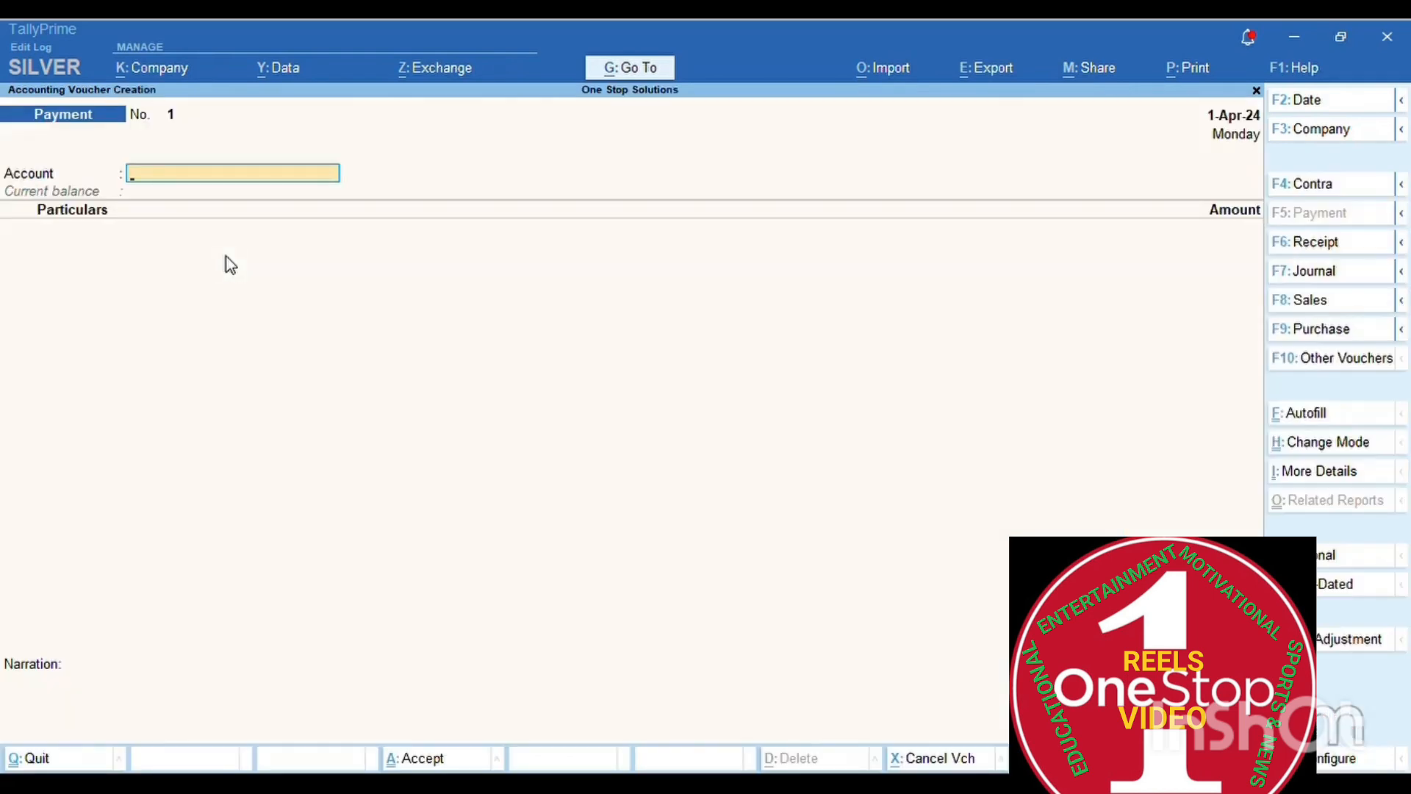
key("Escape")
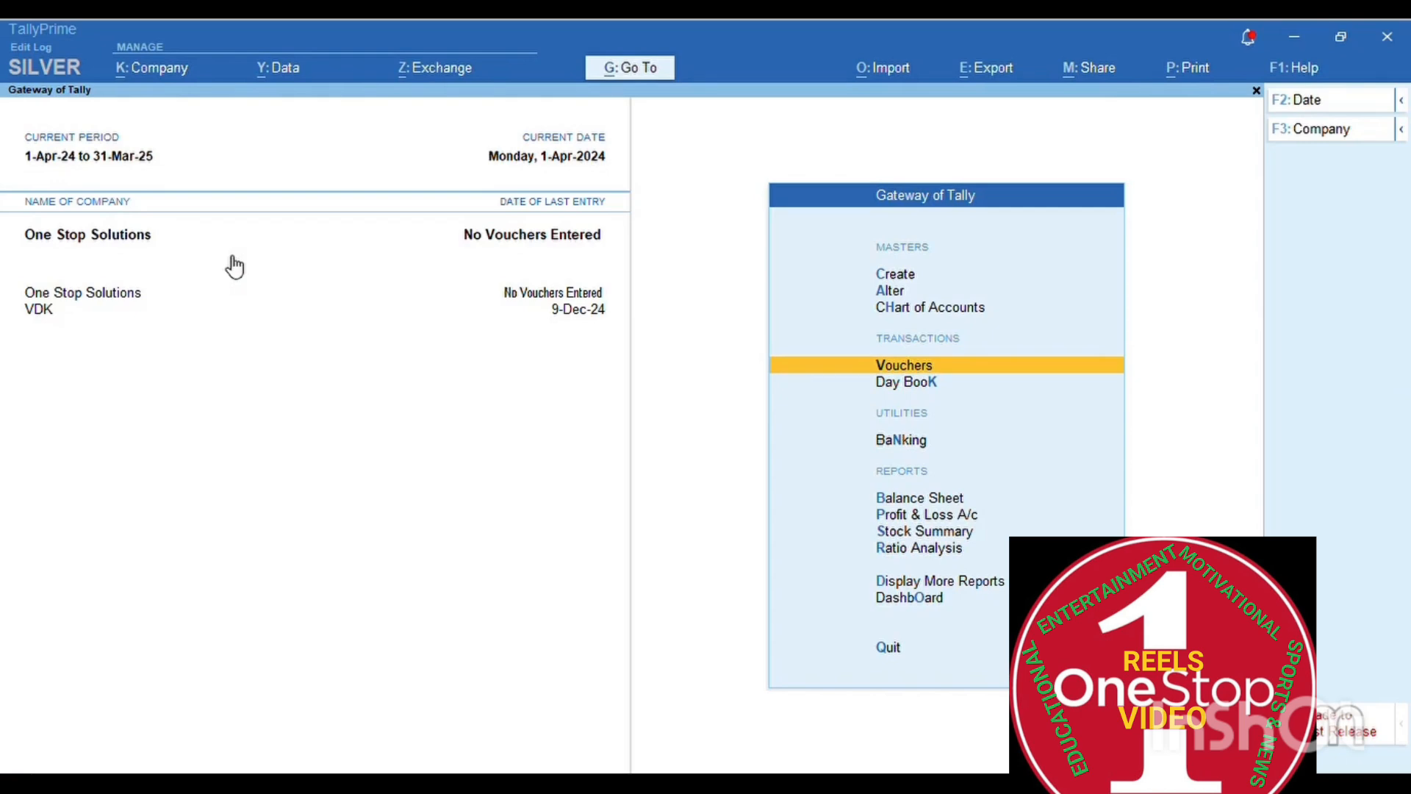
key("Return")
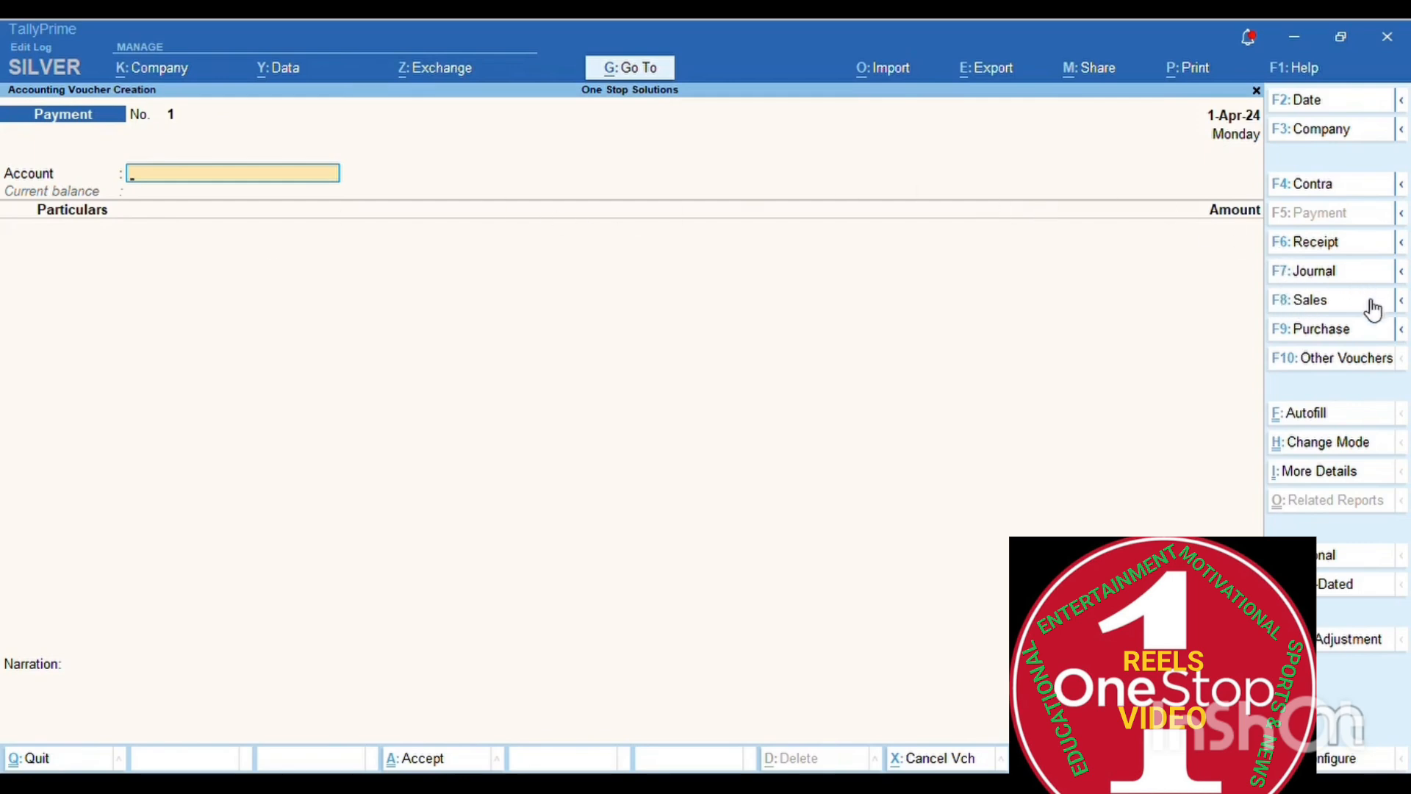
- Switch to a Purchase voucher with supplier invoice C-123/24-25 dated 01/05/2025
left_click(1314, 339)
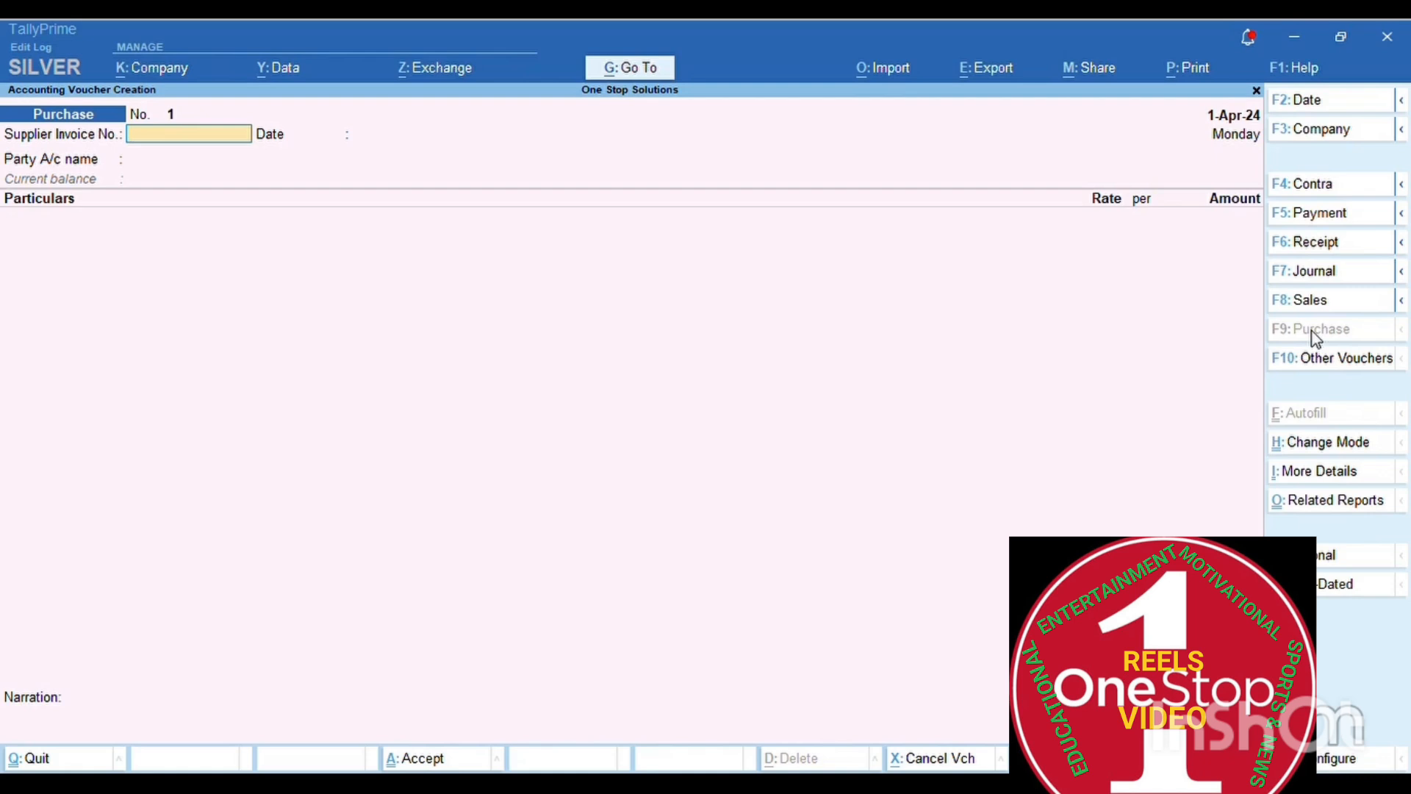
type("C-123/24-25")
key("Return")
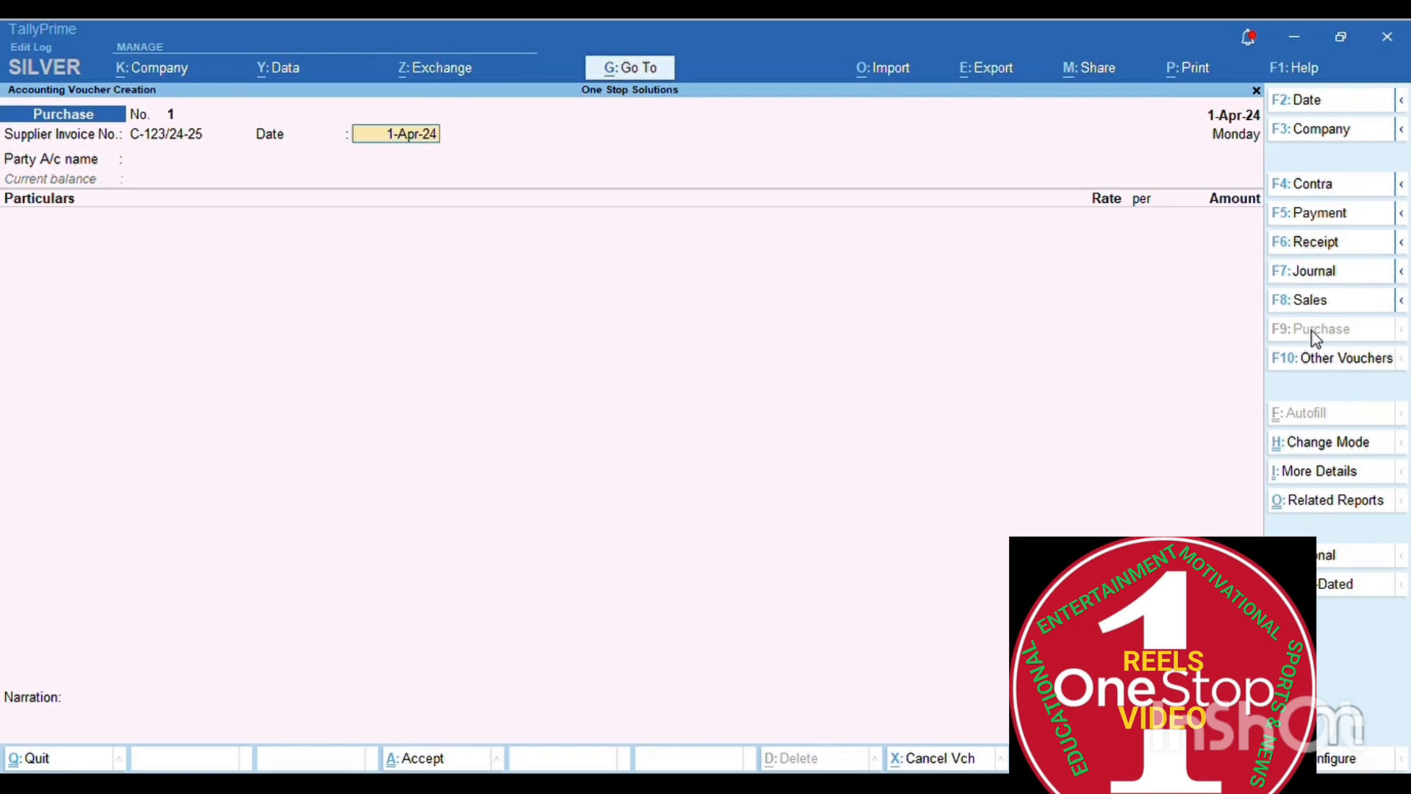
type("01/05/2025")
key("Return")
- Correct the voucher date and the supplier invoice date to 1-Jan-25
key("F2")
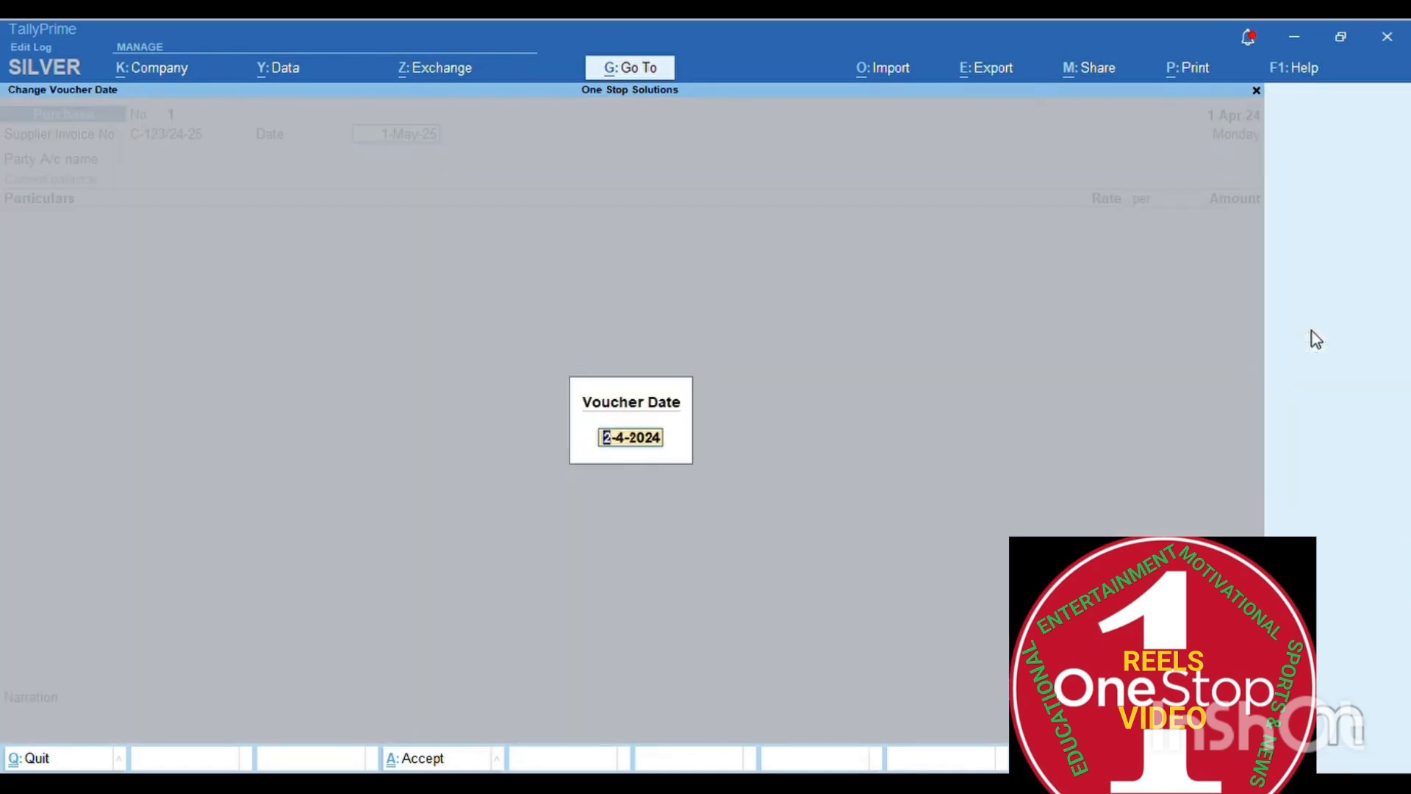
type("01/05/202")
type("5")
key("Return")
type("01/05/")
key("BackSpace")
key("BackSpace")
key("BackSpace")
type("01/2025")
key("Return")
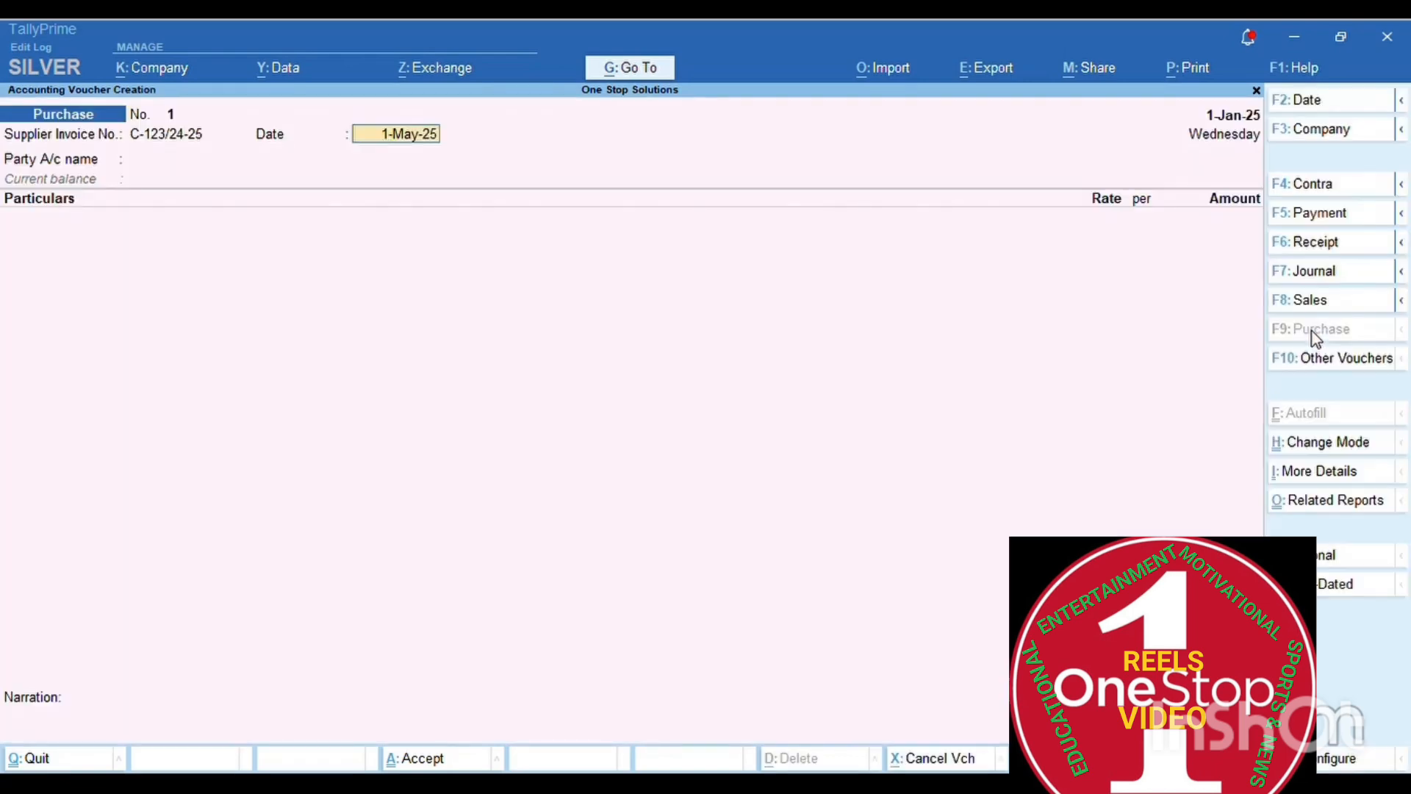
type("01/01/2024")
key("BackSpace")
type("5")
key("Return")
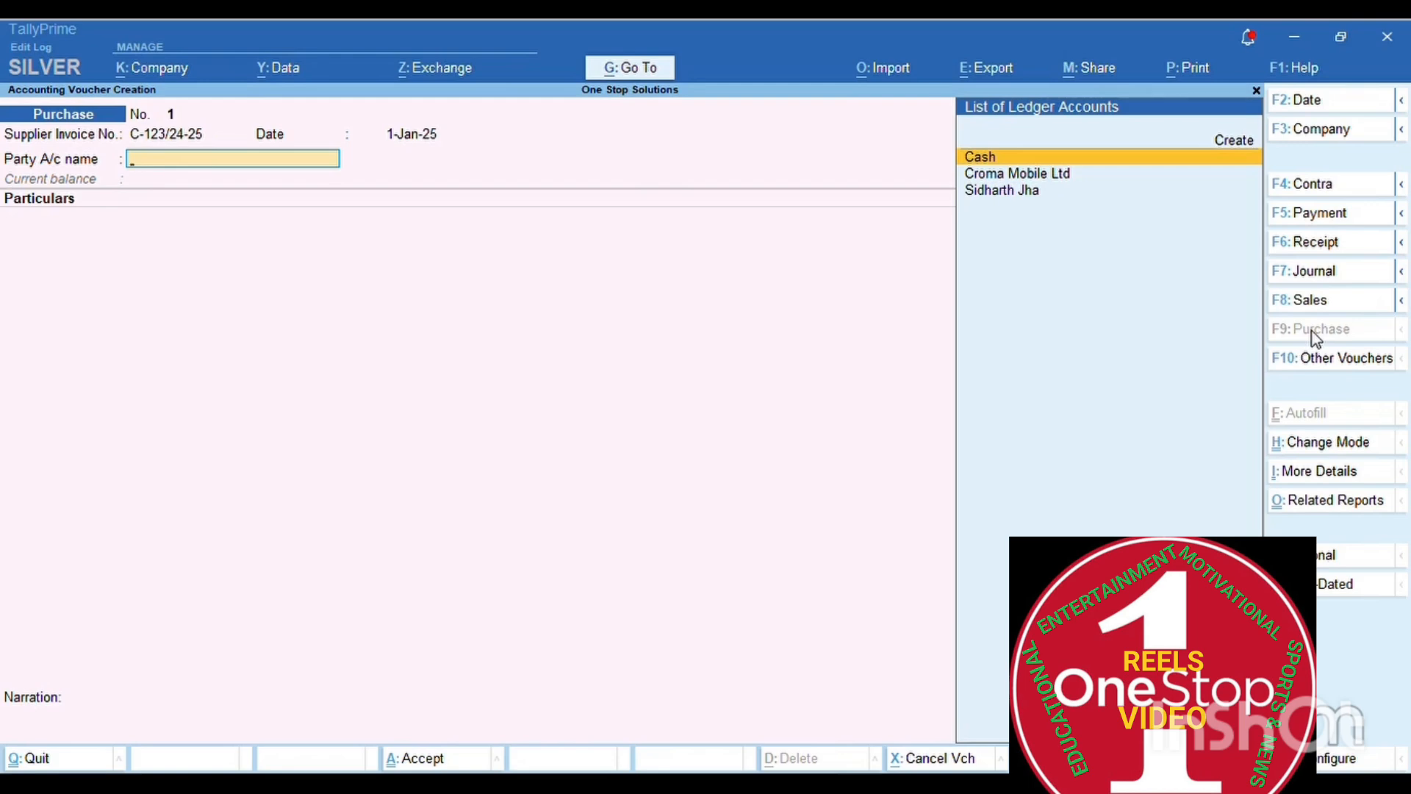
- Select Croma Mobile Ltd as party and skip the receipt, dispatch and party details
key("Down")
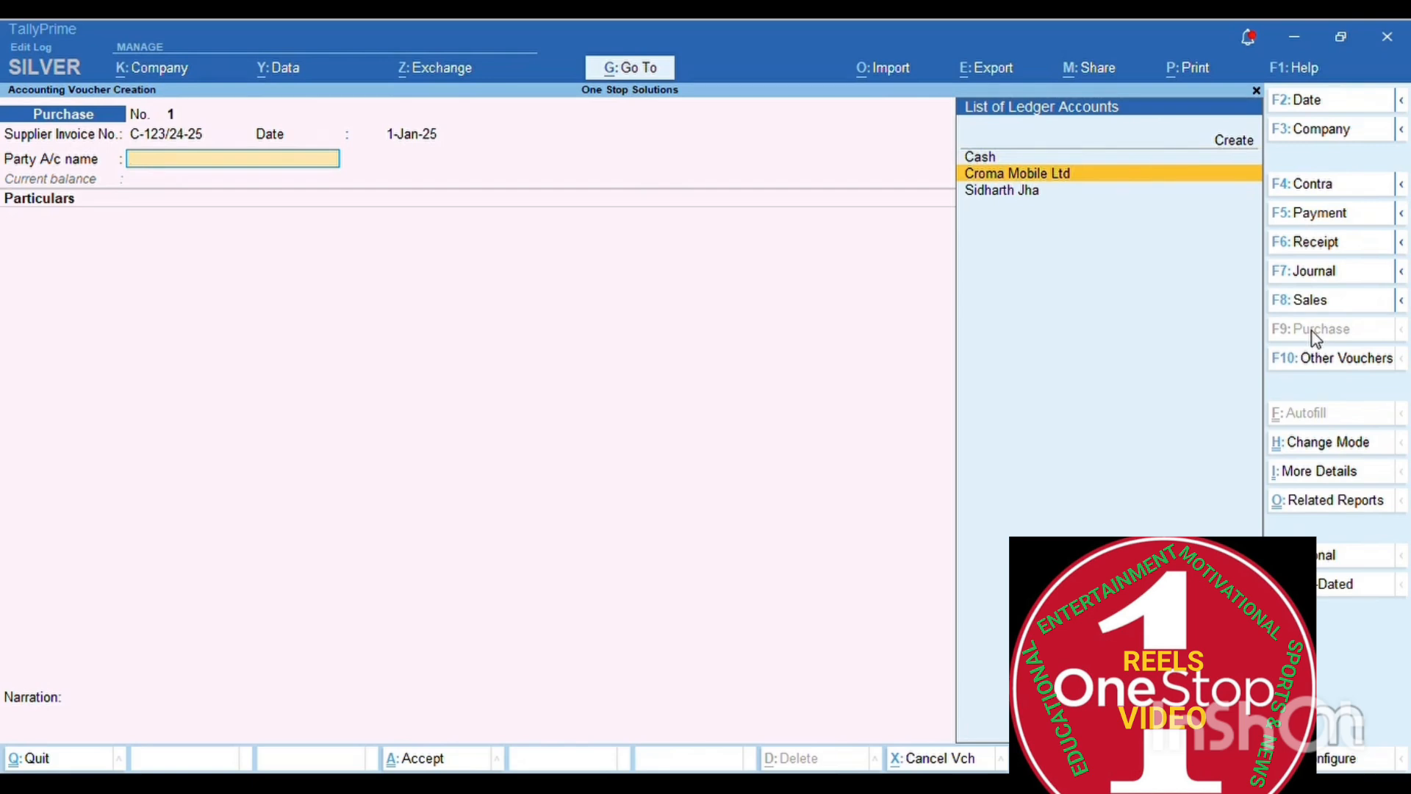
key("Return")
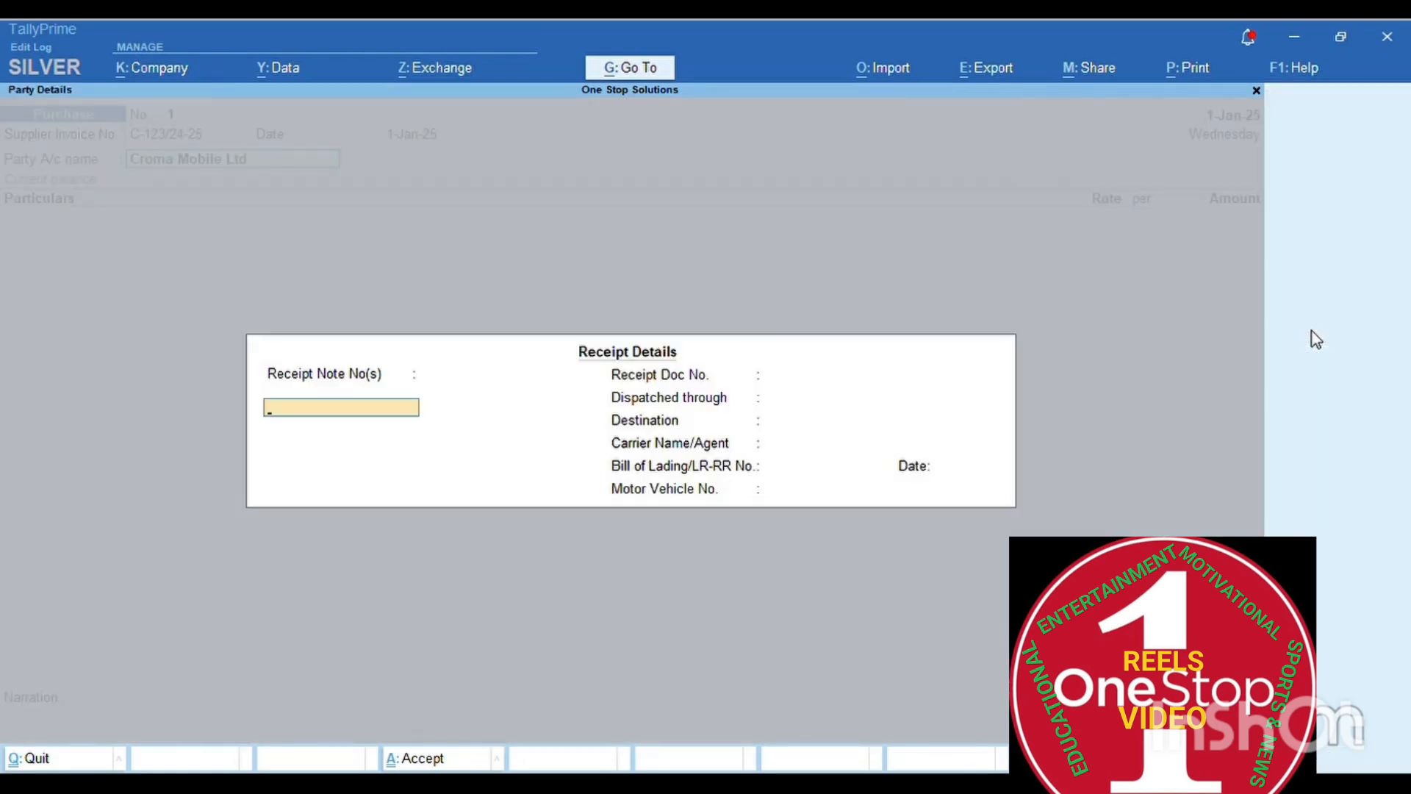
key("Return")
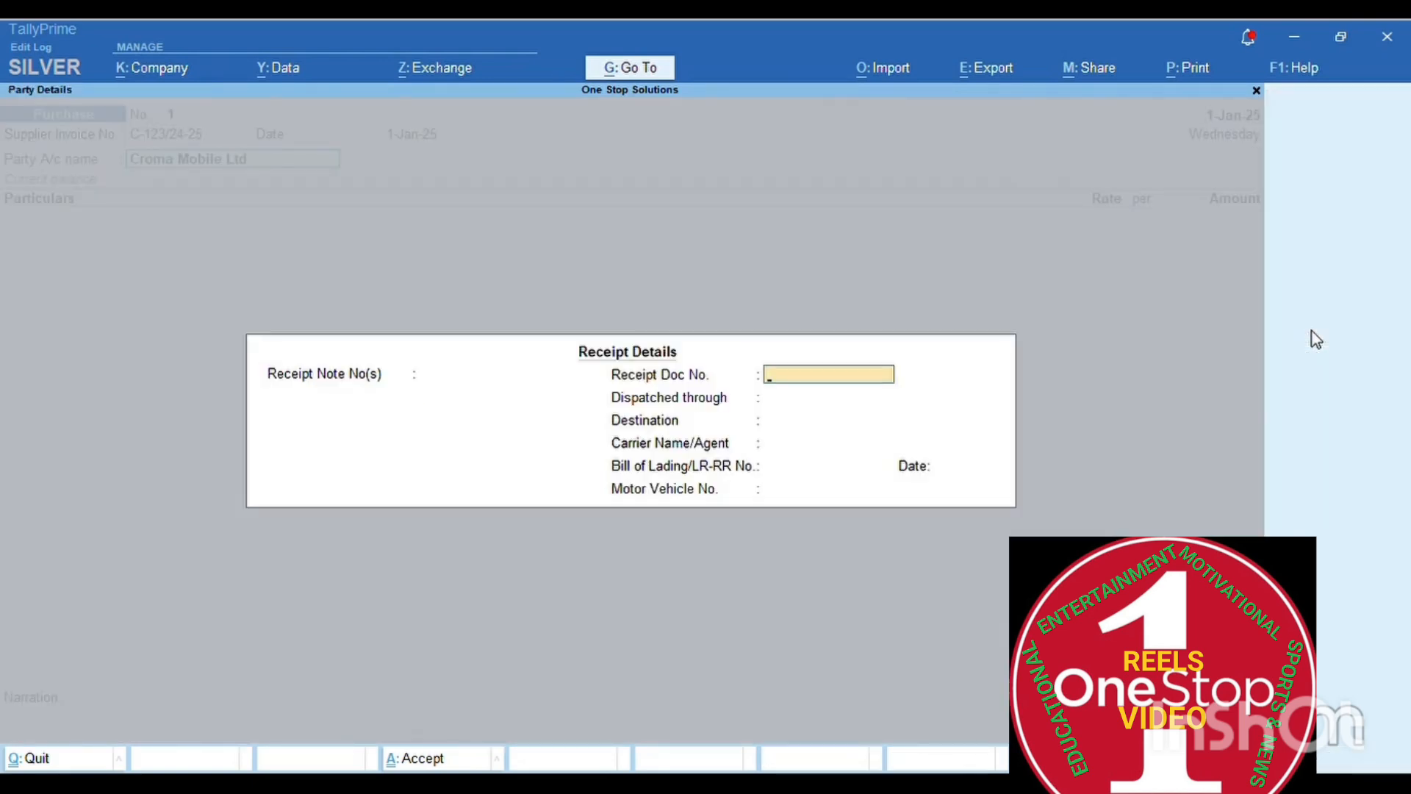
key("Return")
key("Return")
key("Return")
key("Return")
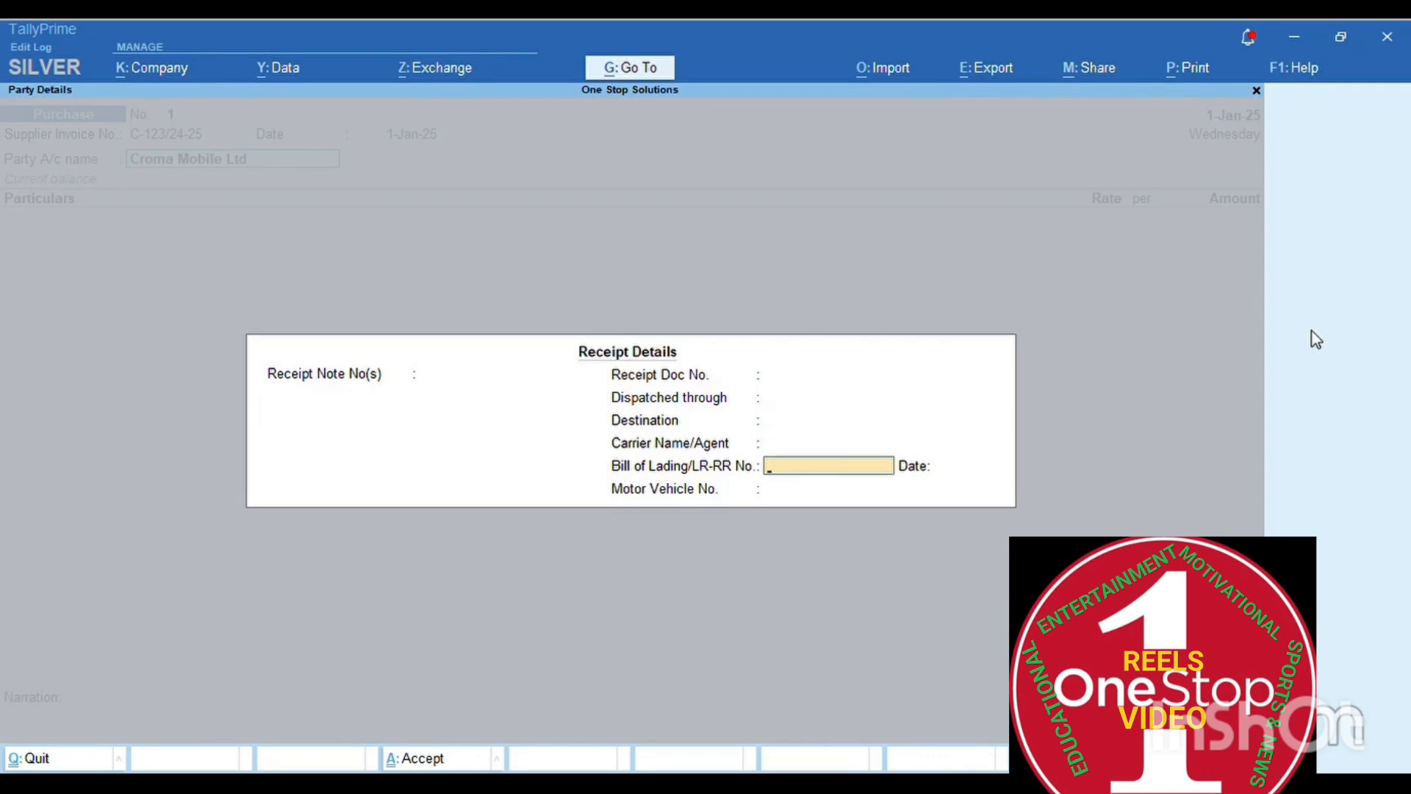
key("Return")
key("Return")
key("Return")
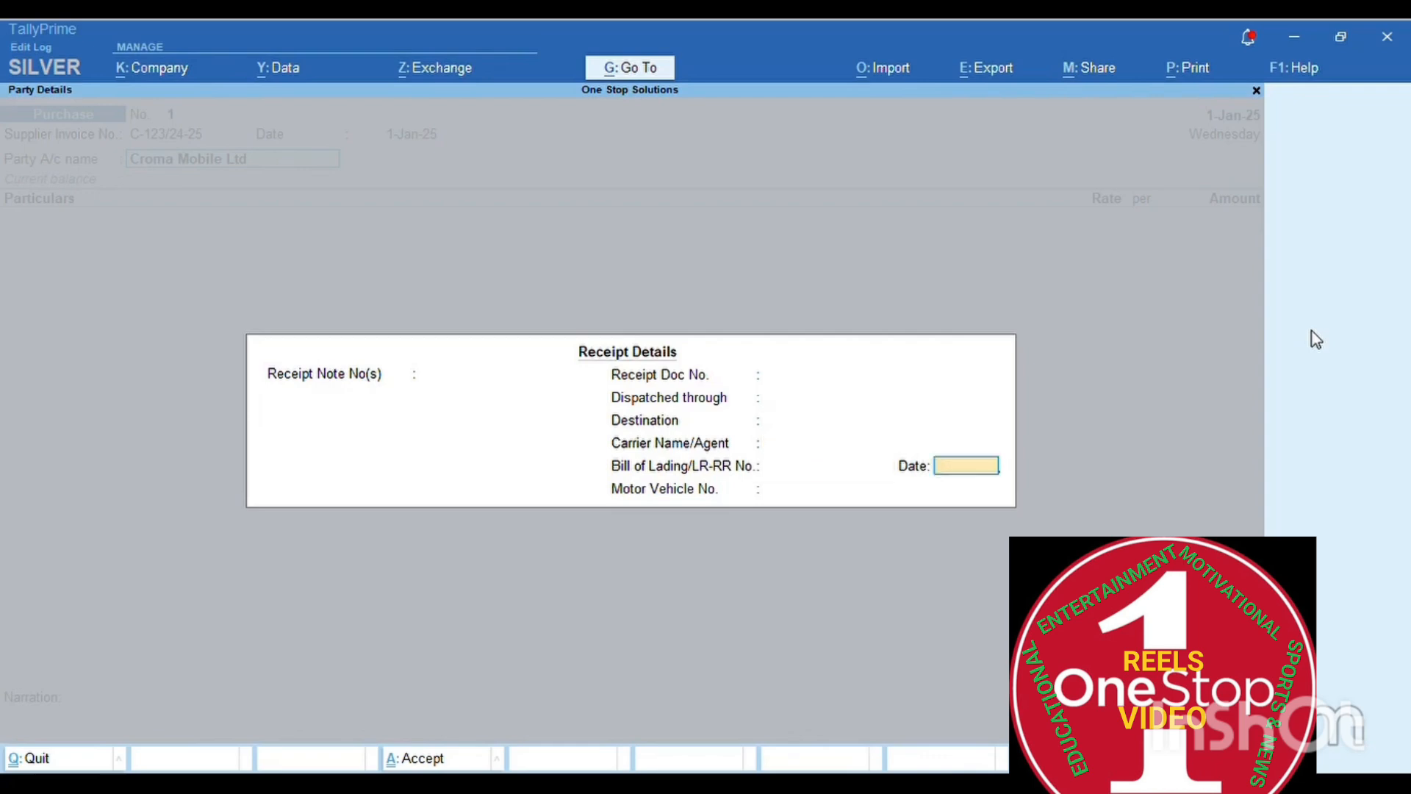
key("Return")
key("Return")
key("Return")
key("Return")
key("Return")
key("Return")
key("Return")
key("Return")
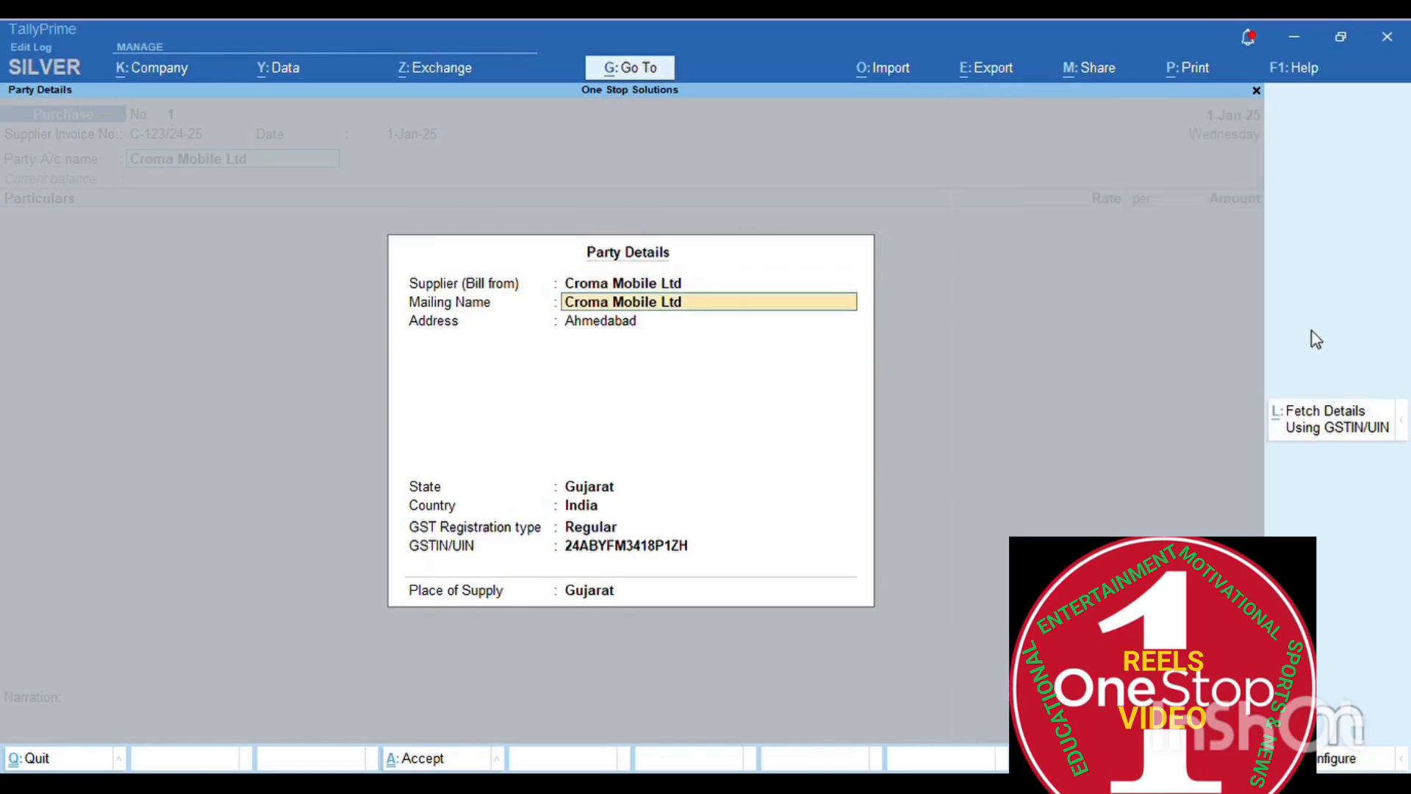
key("Return")
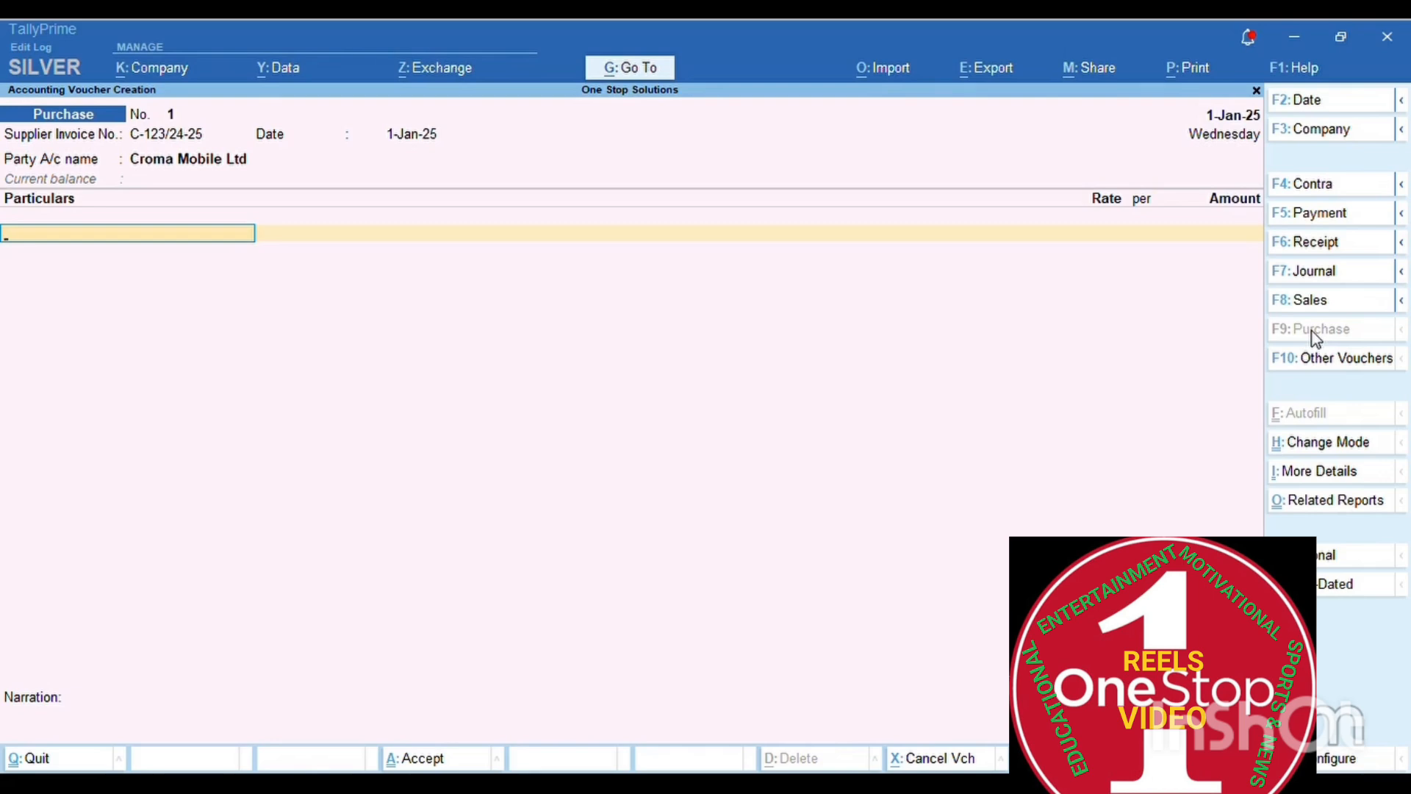
key("alt+c")
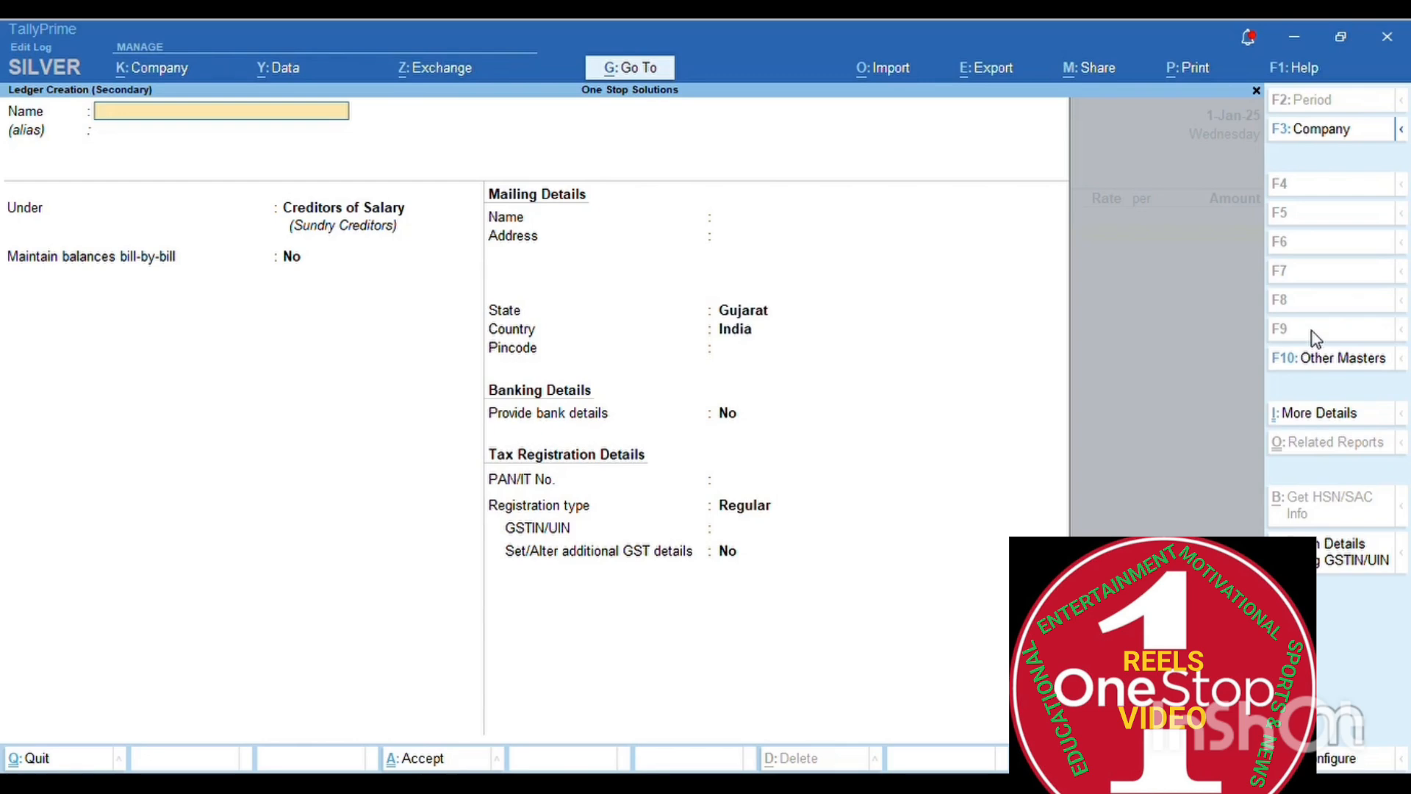
type("Mobile Vivo")
key("Return")
key("Return")
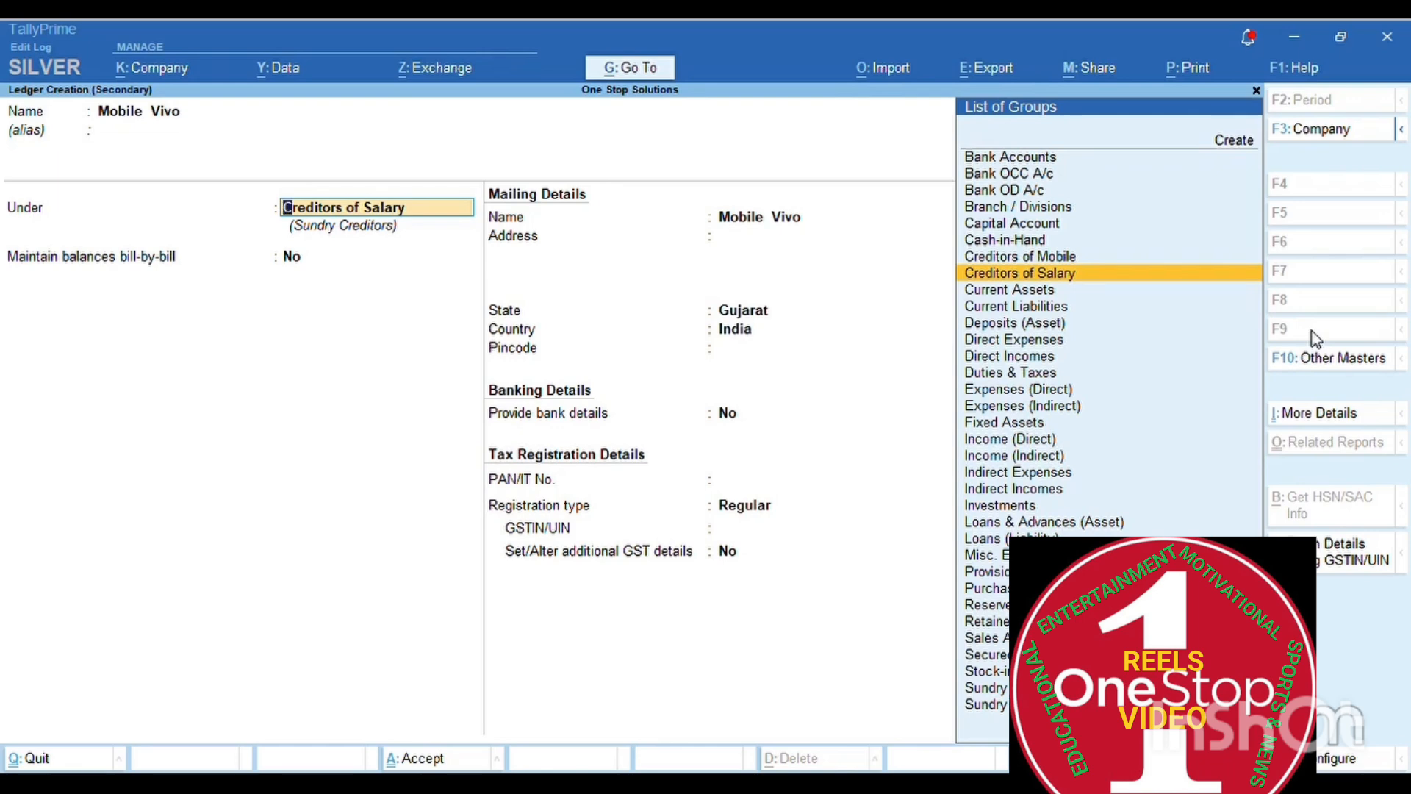
type("Pur")
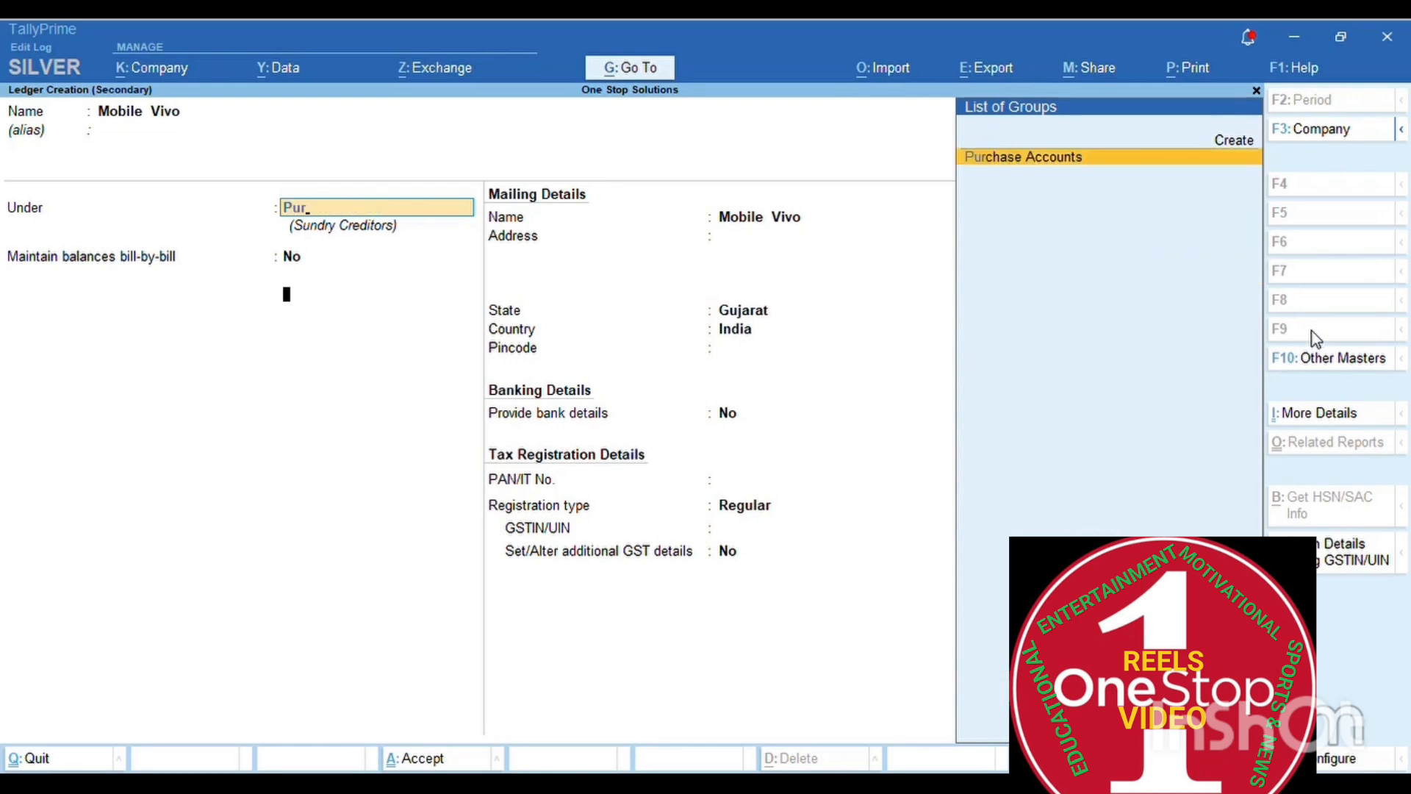
key("Return")
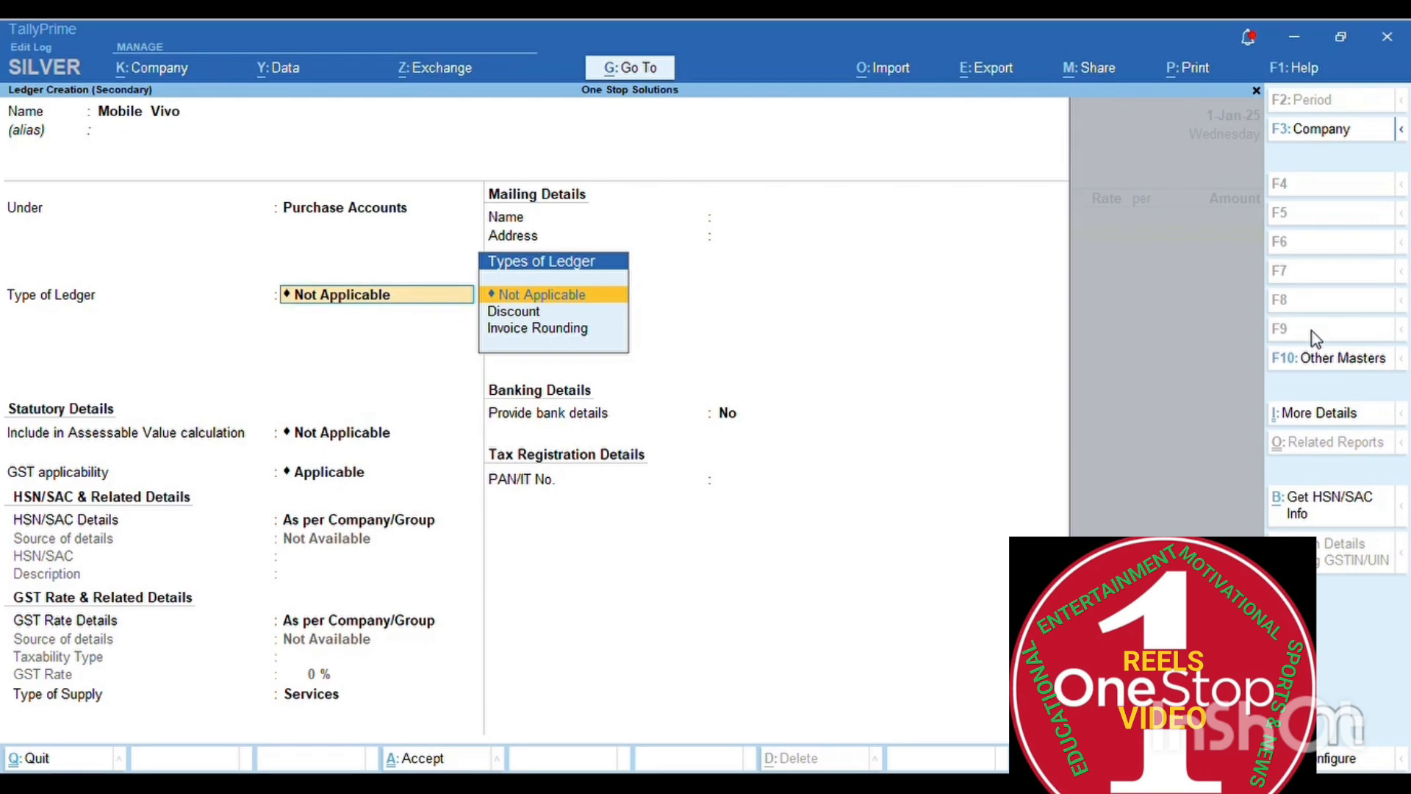
key("BackSpace")
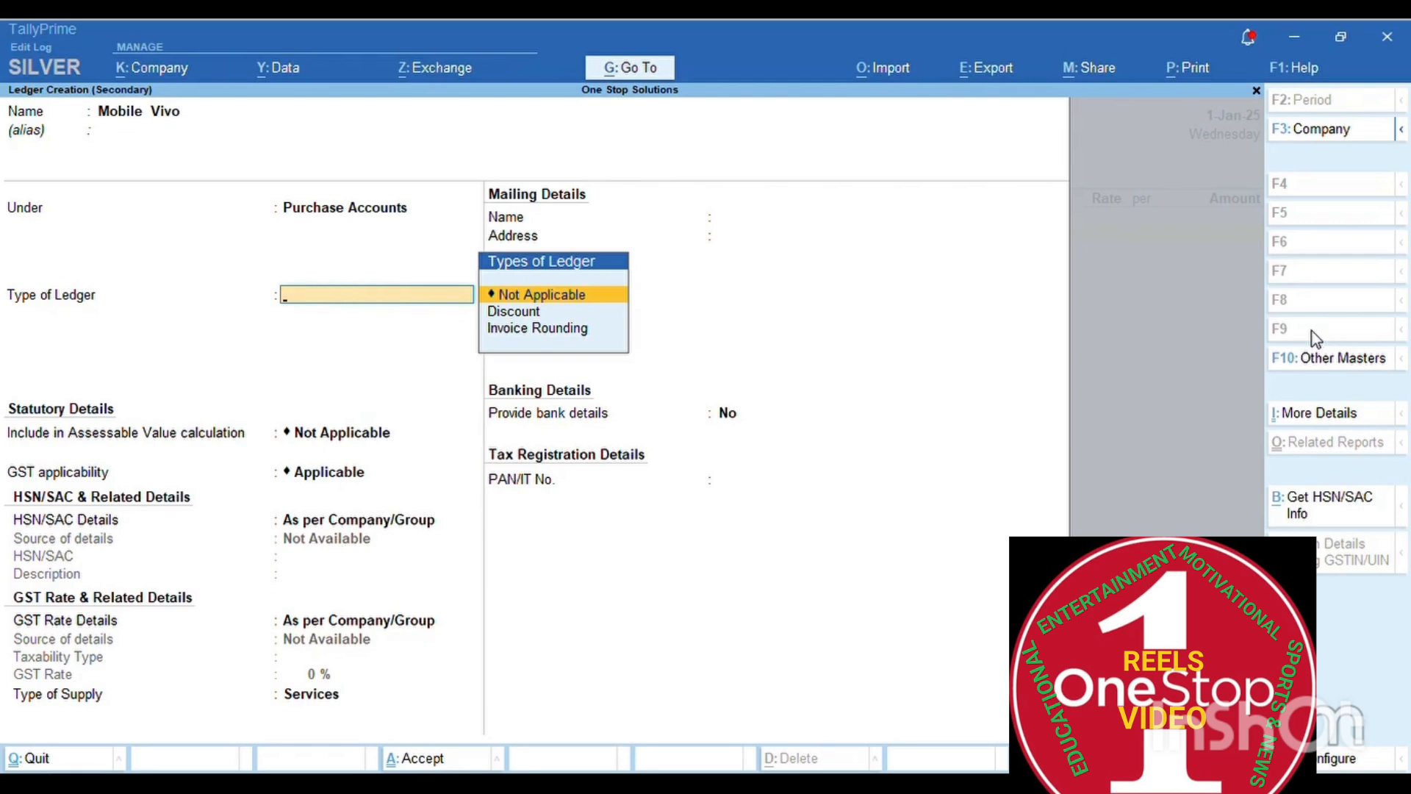
key("Escape")
key("y")
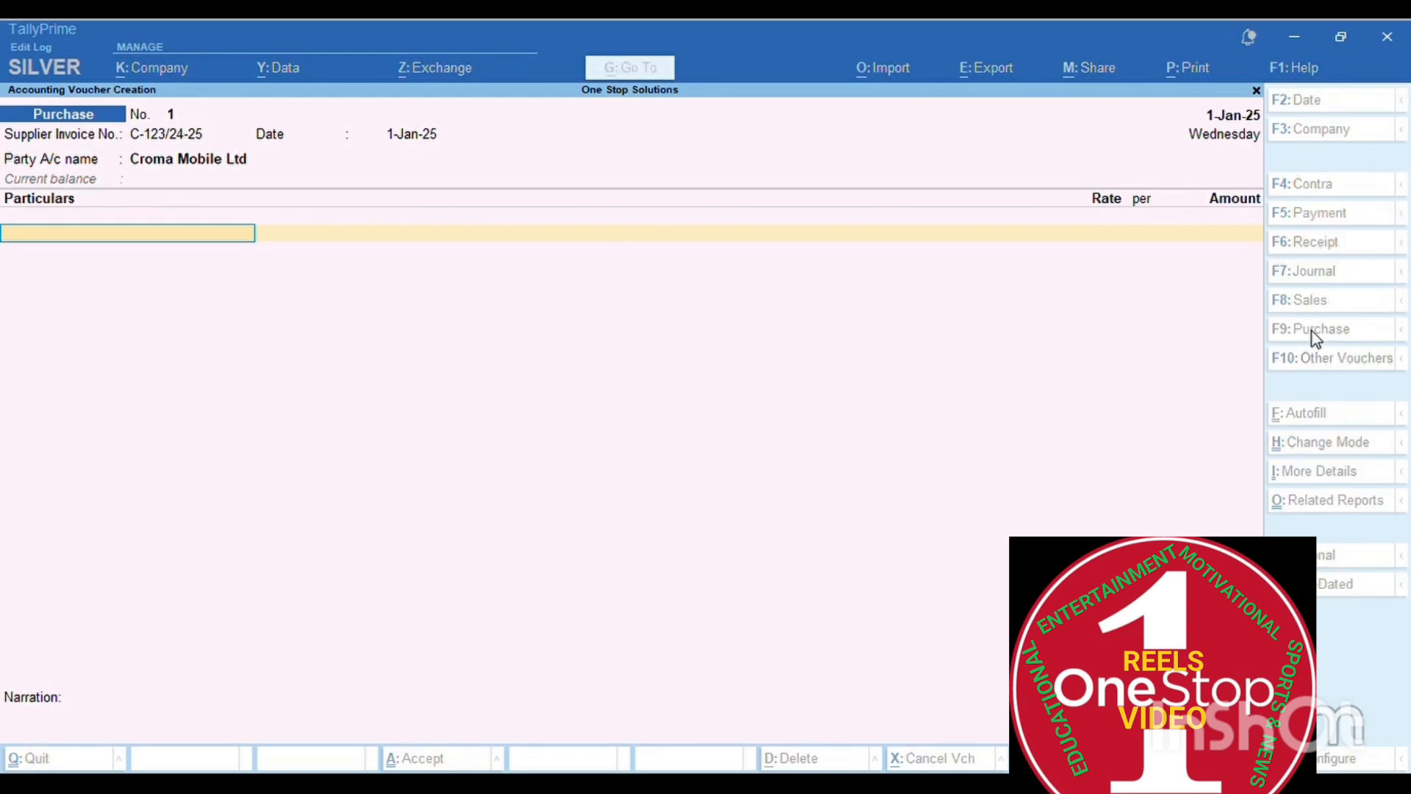
- Close the purchase voucher and start a new Stock Item from the Create masters list
key("y")
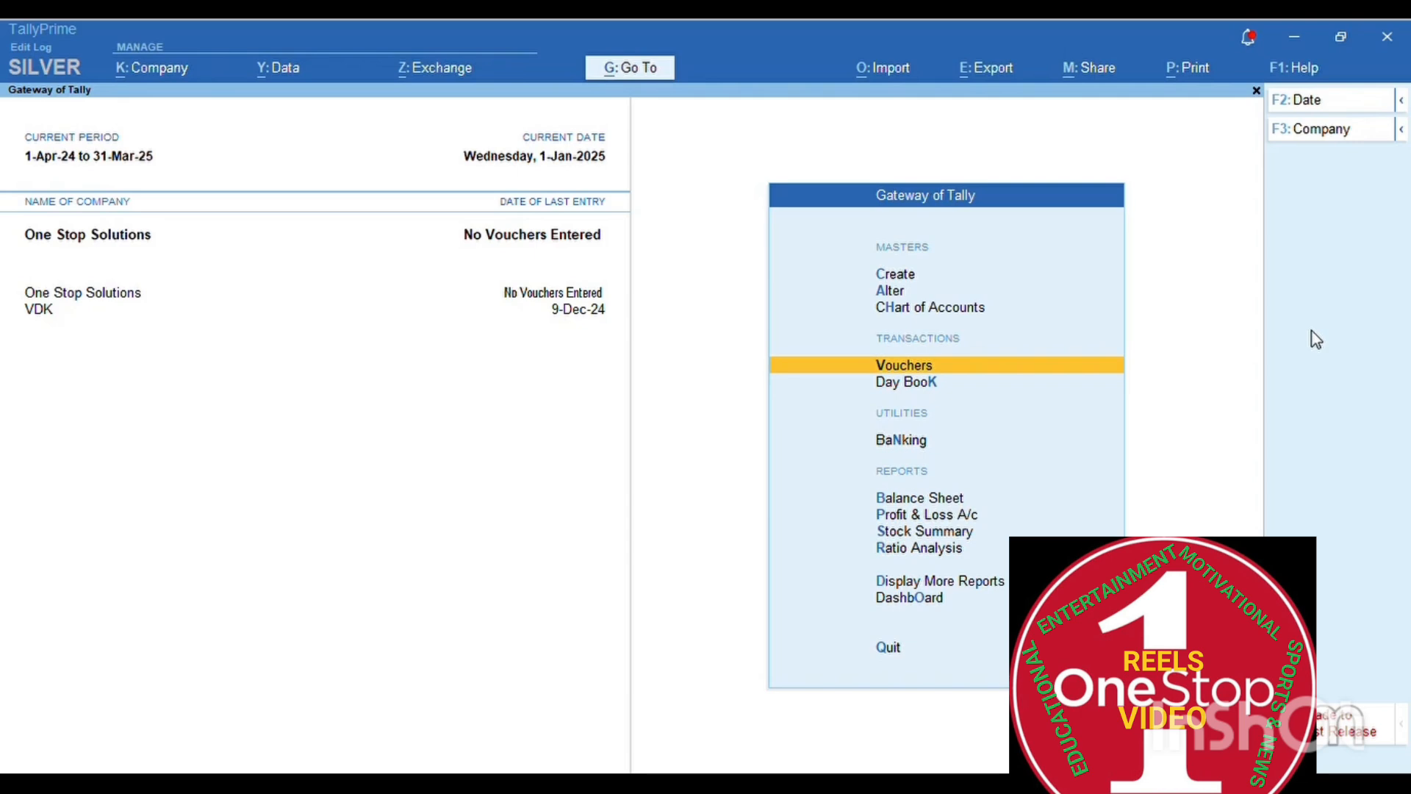
key("Up")
key("Up")
key("Up")
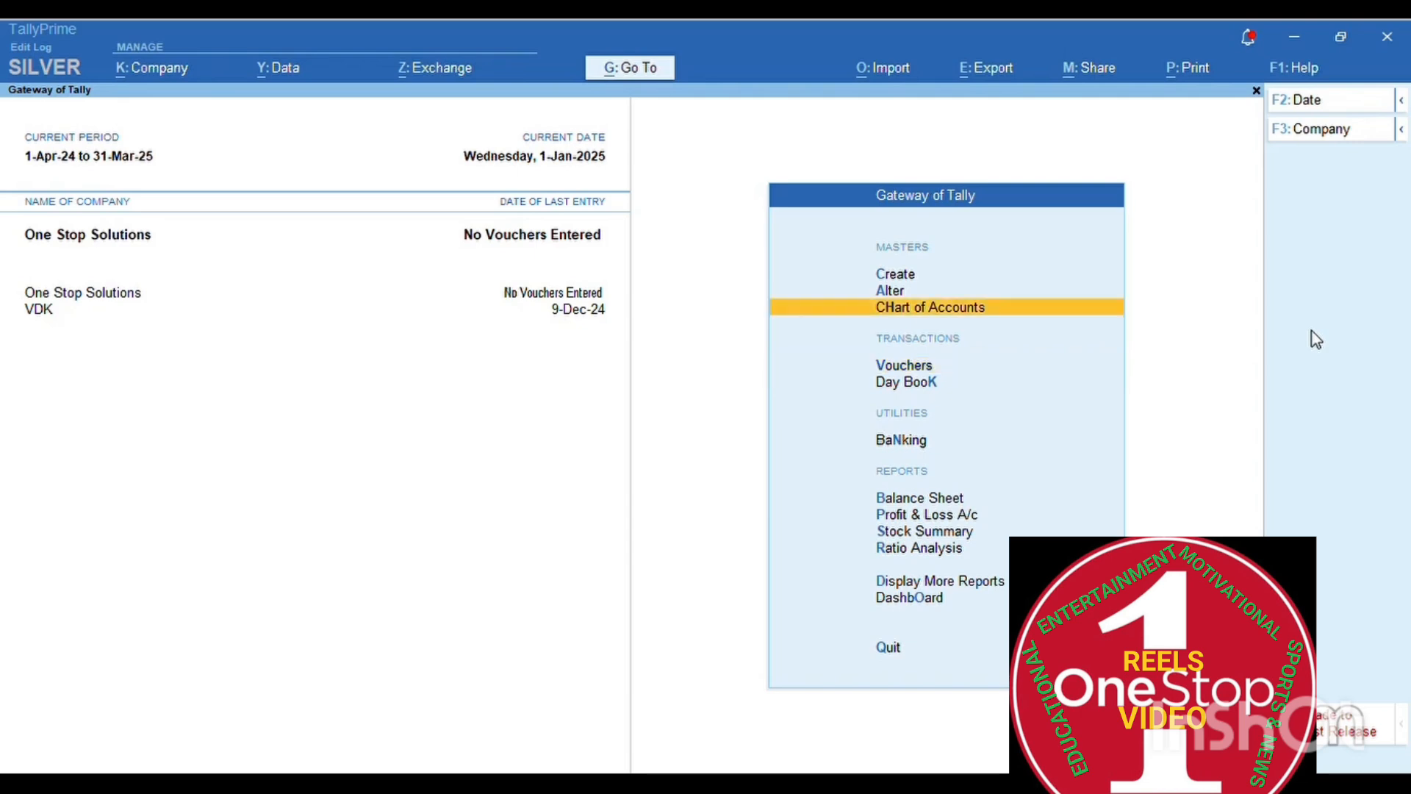
key("Return")
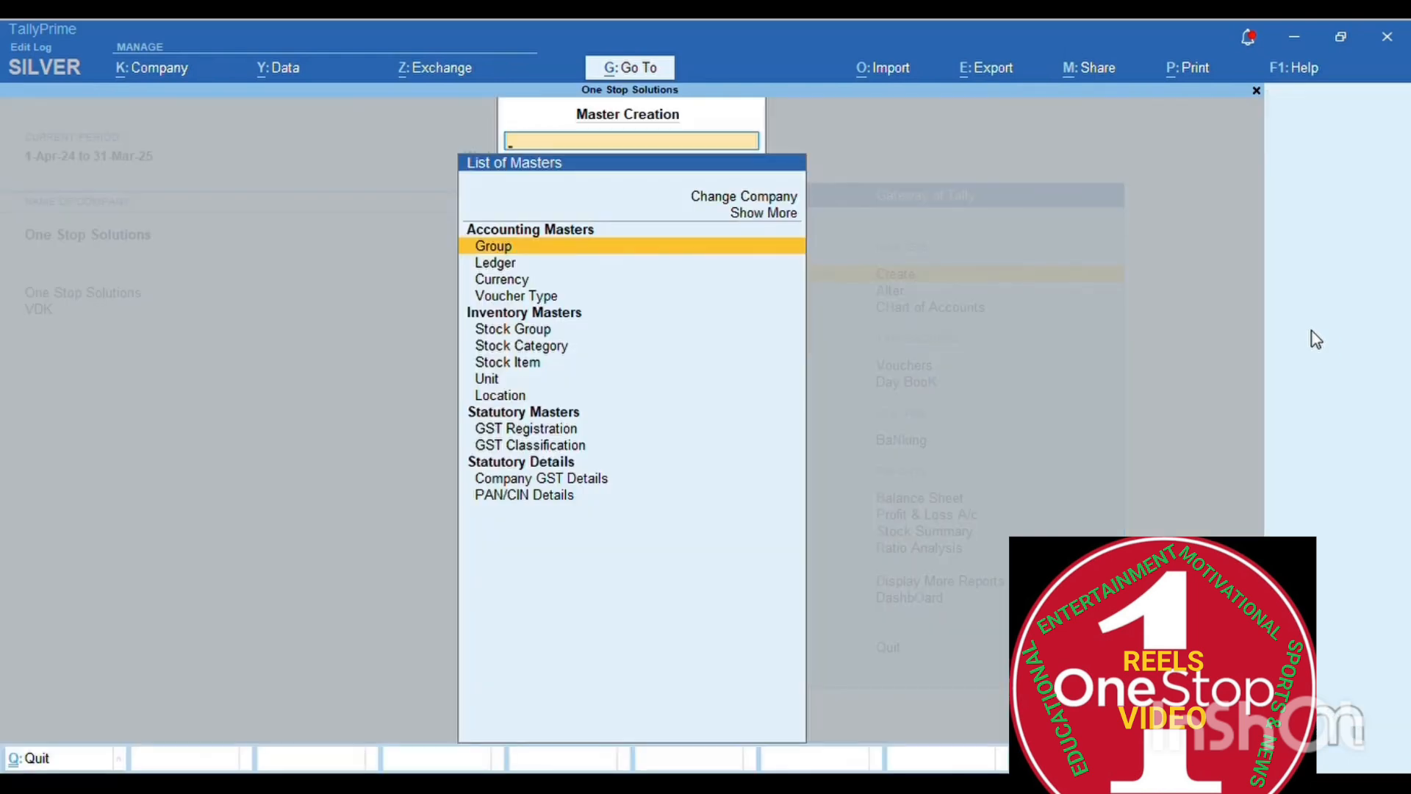
key("Down")
key("Down")
key("Down")
key("Down")
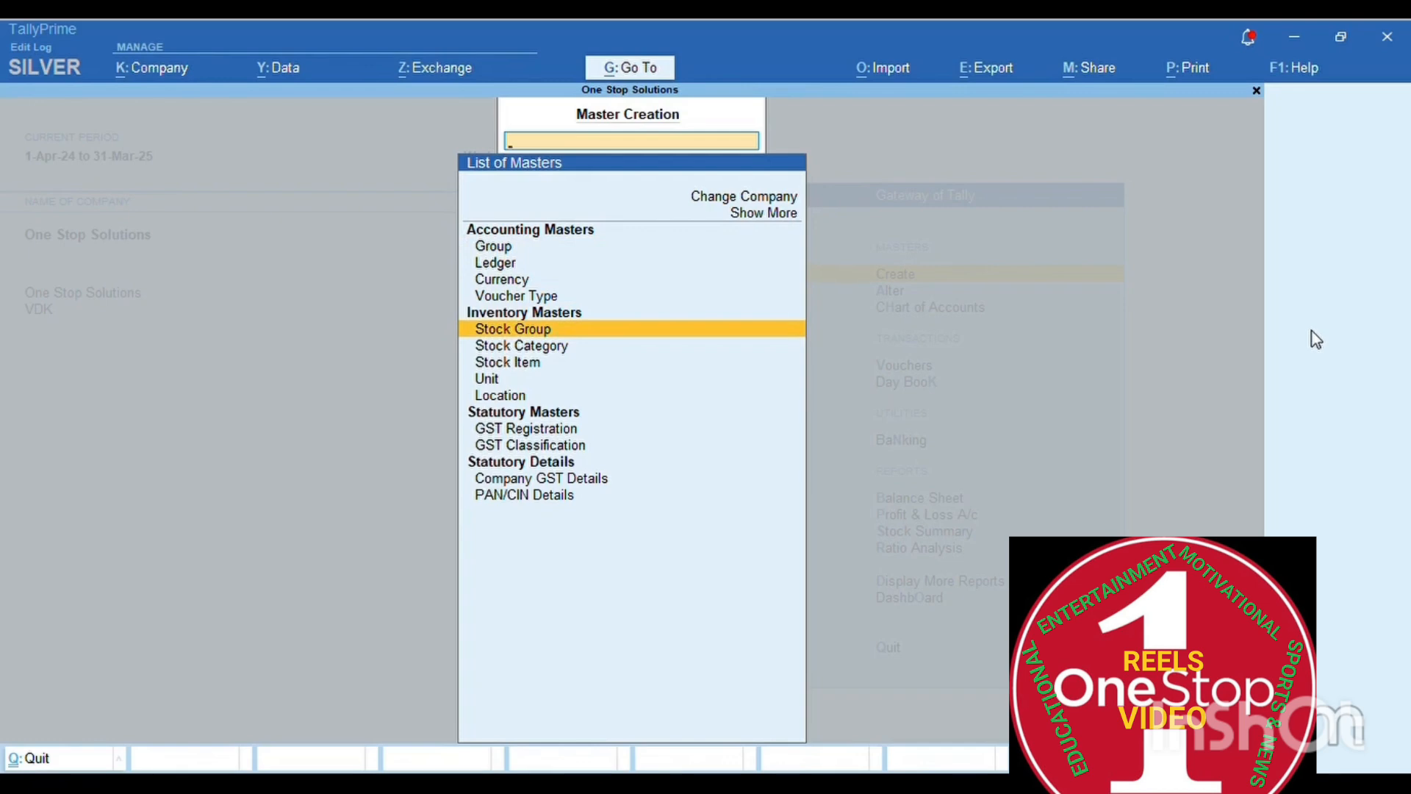
key("Down")
key("Down")
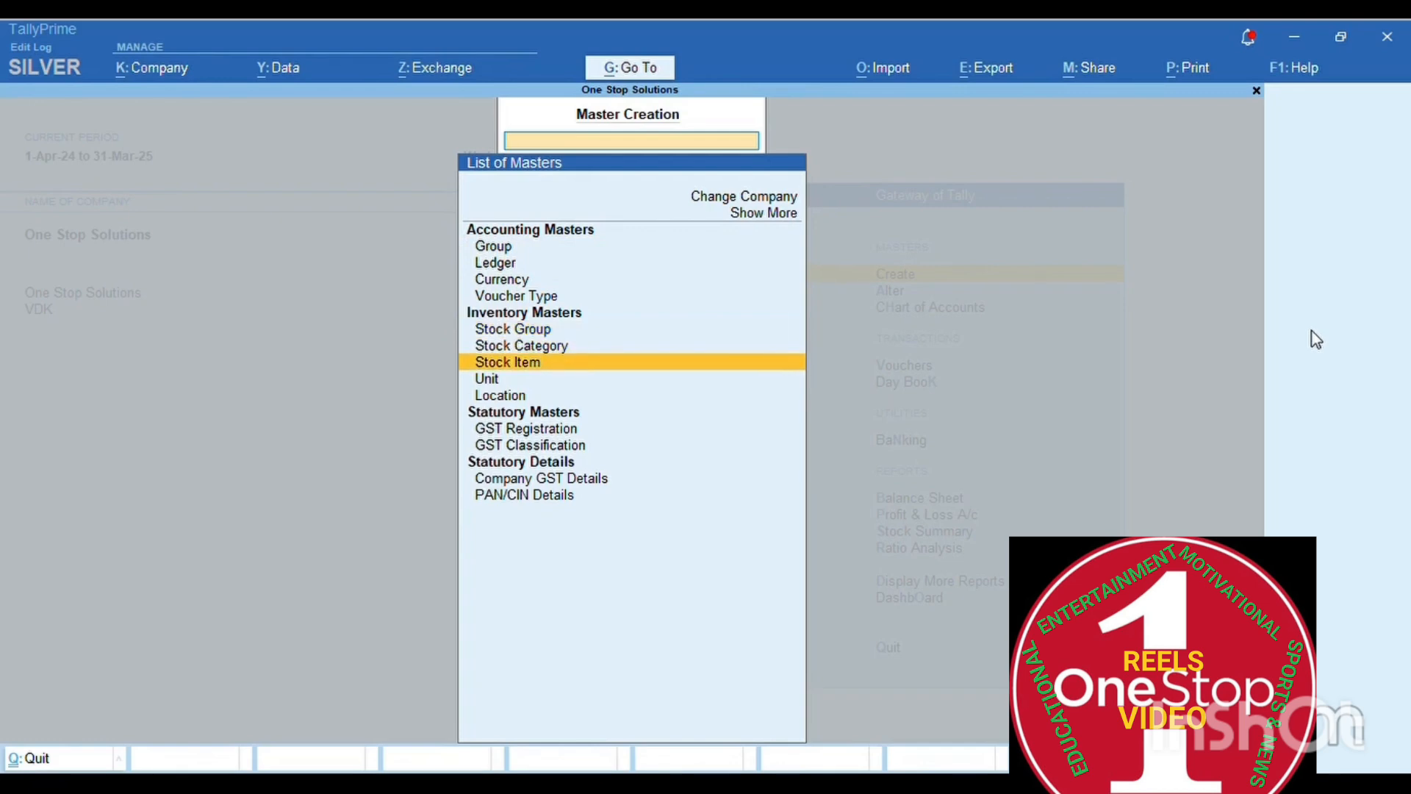
key("Return")
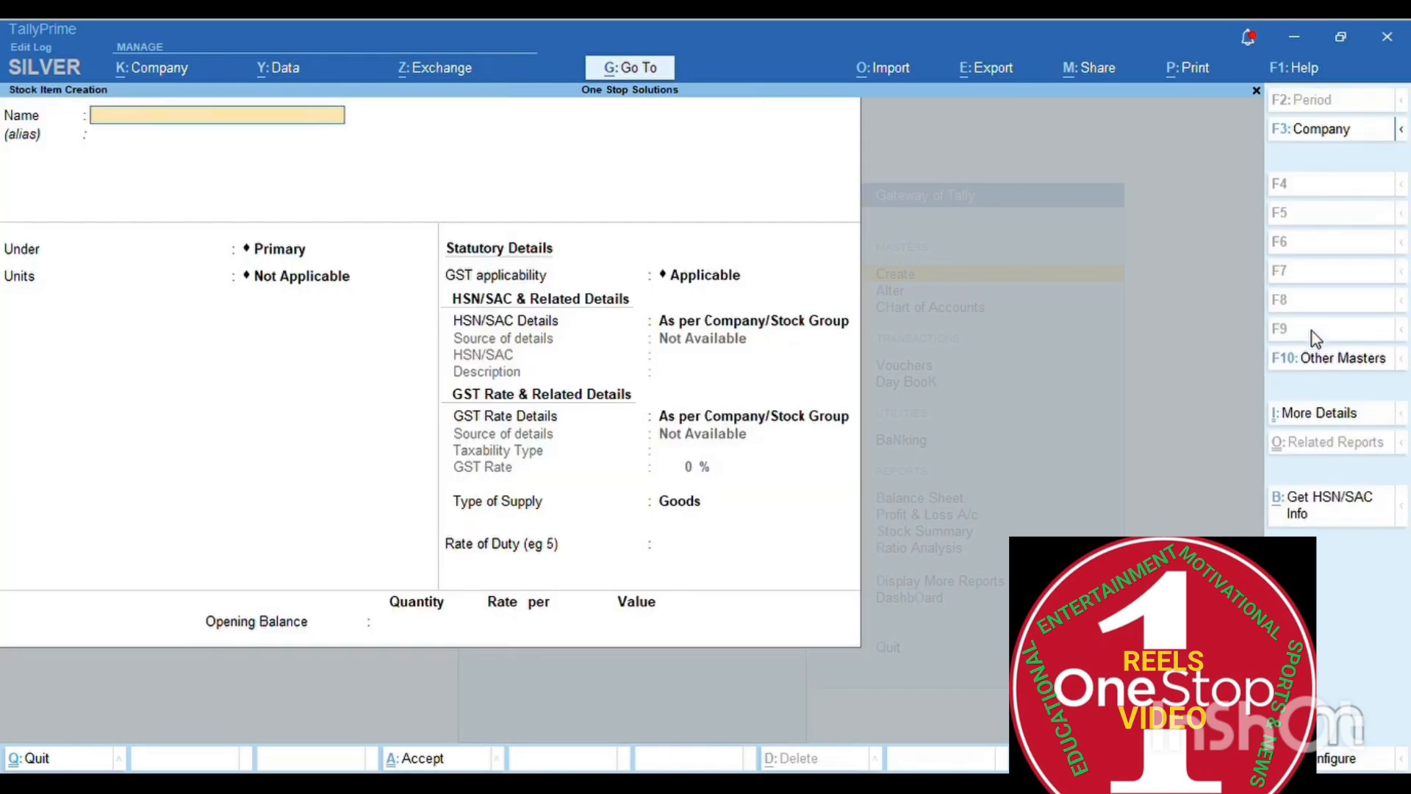
- Name the stock item 'Vivo Mobile', keep it under Primary, and start creating a unit
type("Vivo Mobile")
key("Return")
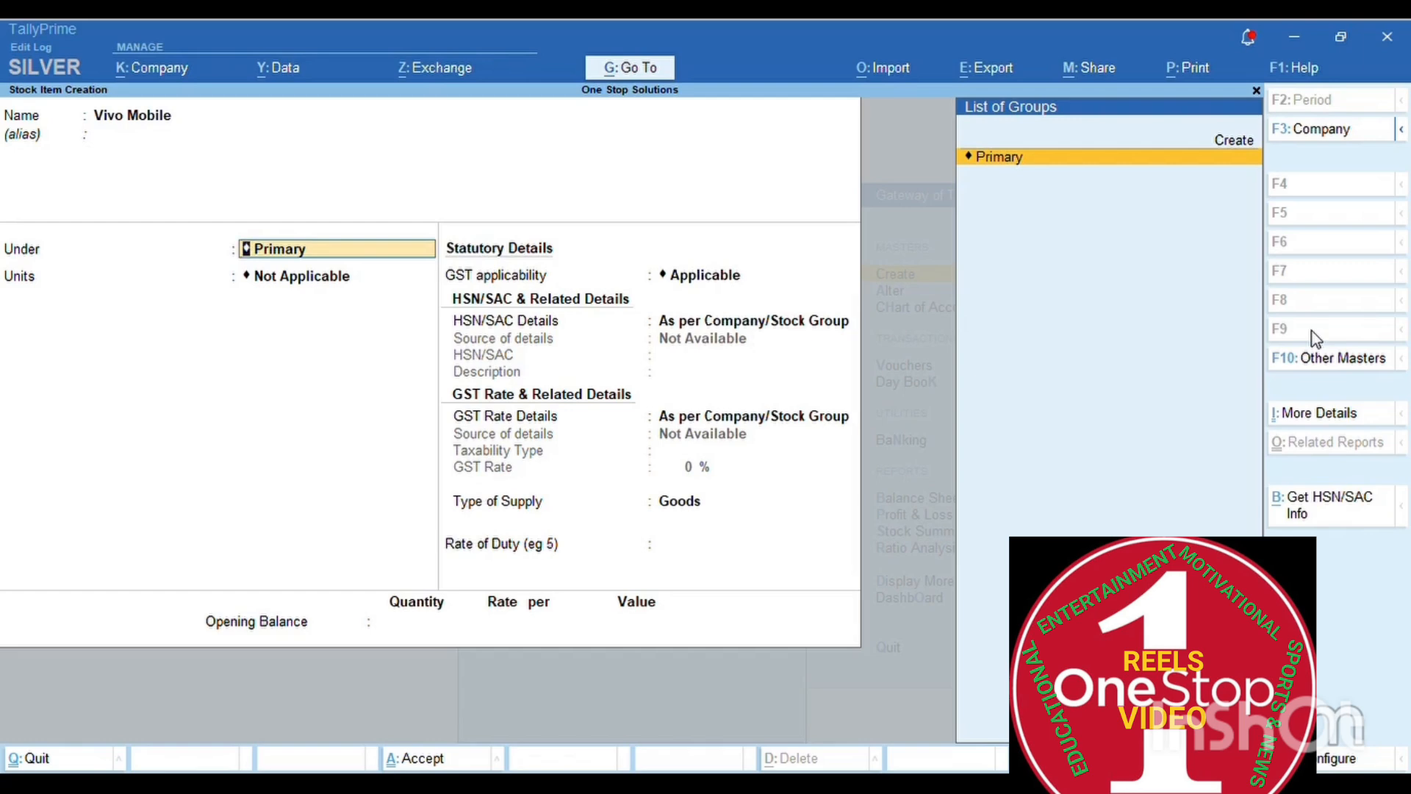
key("Return")
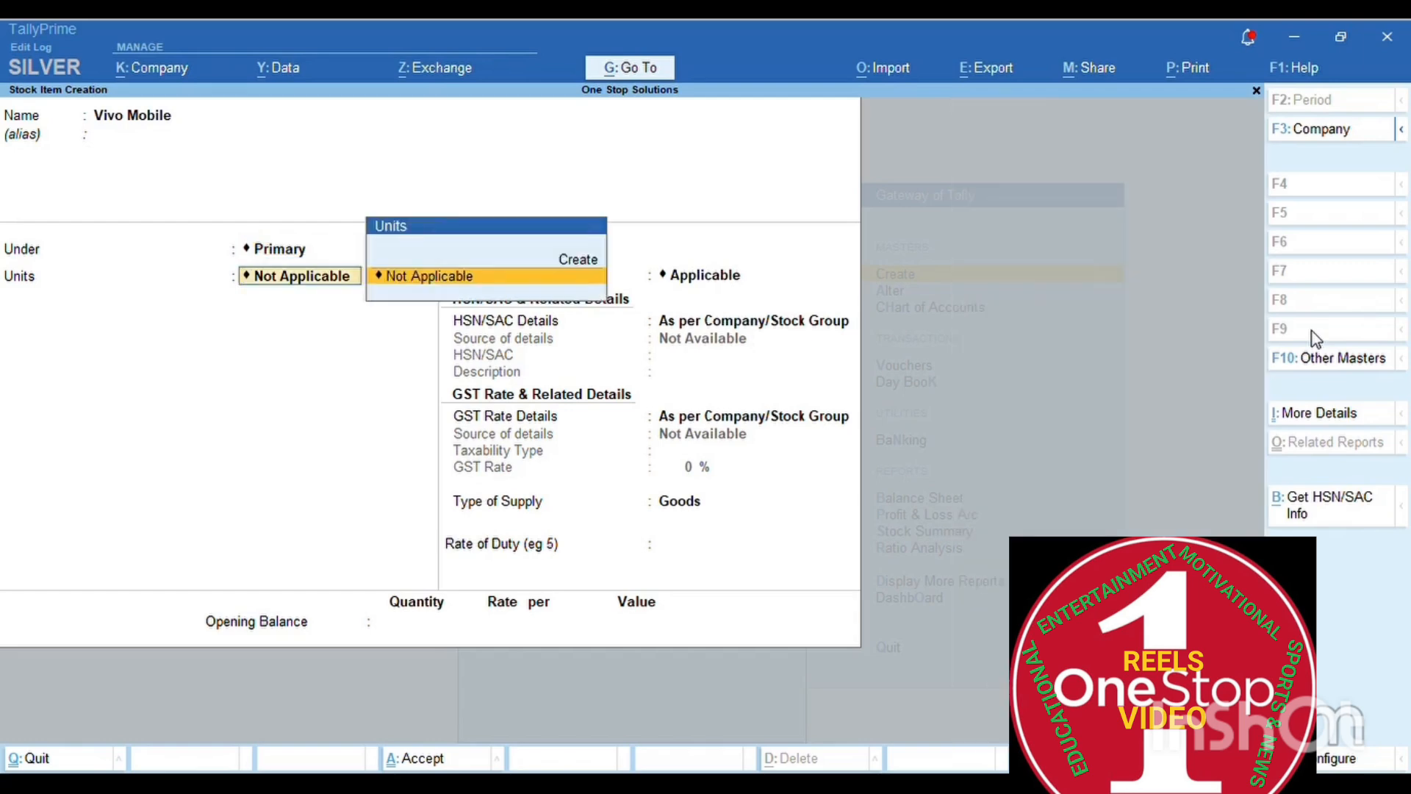
key("Up")
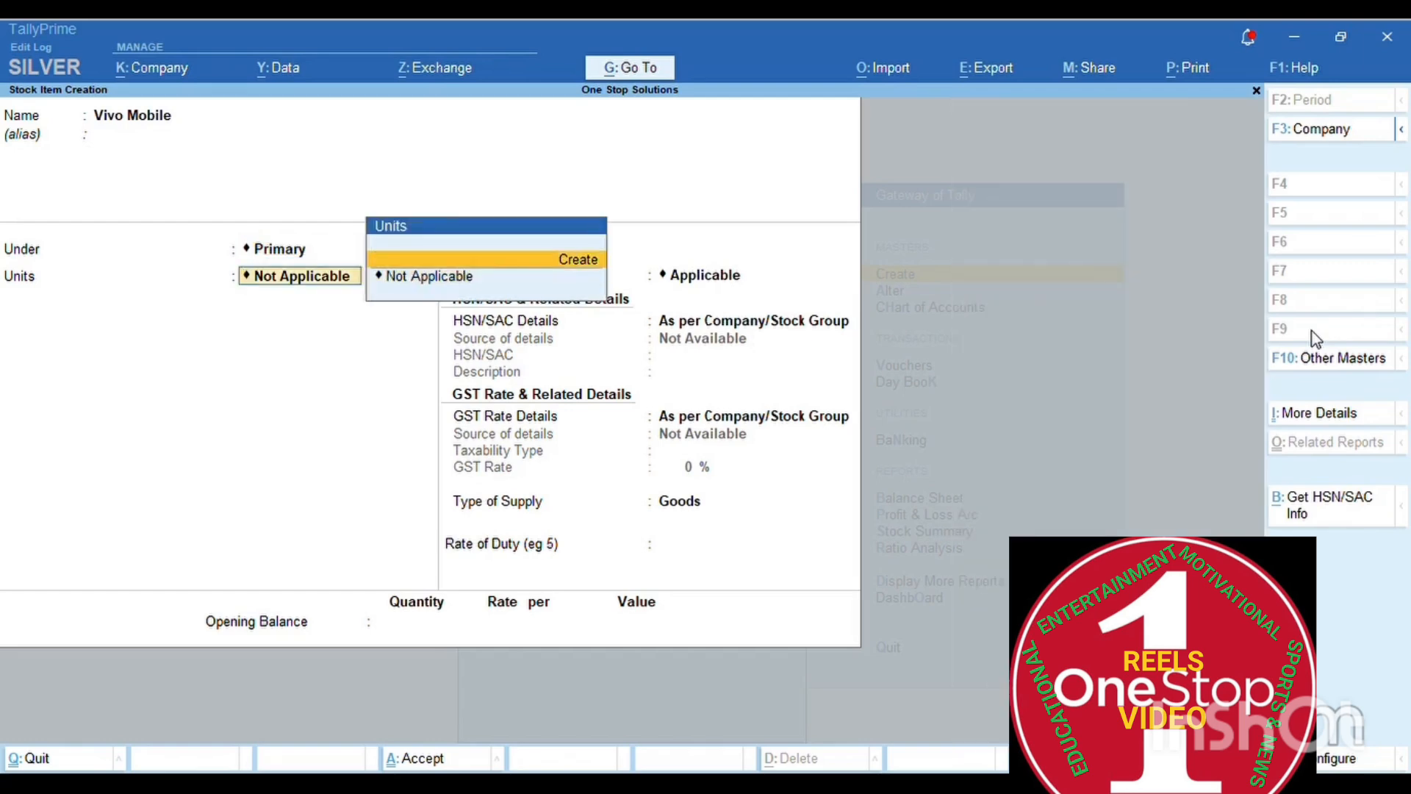
key("Return")
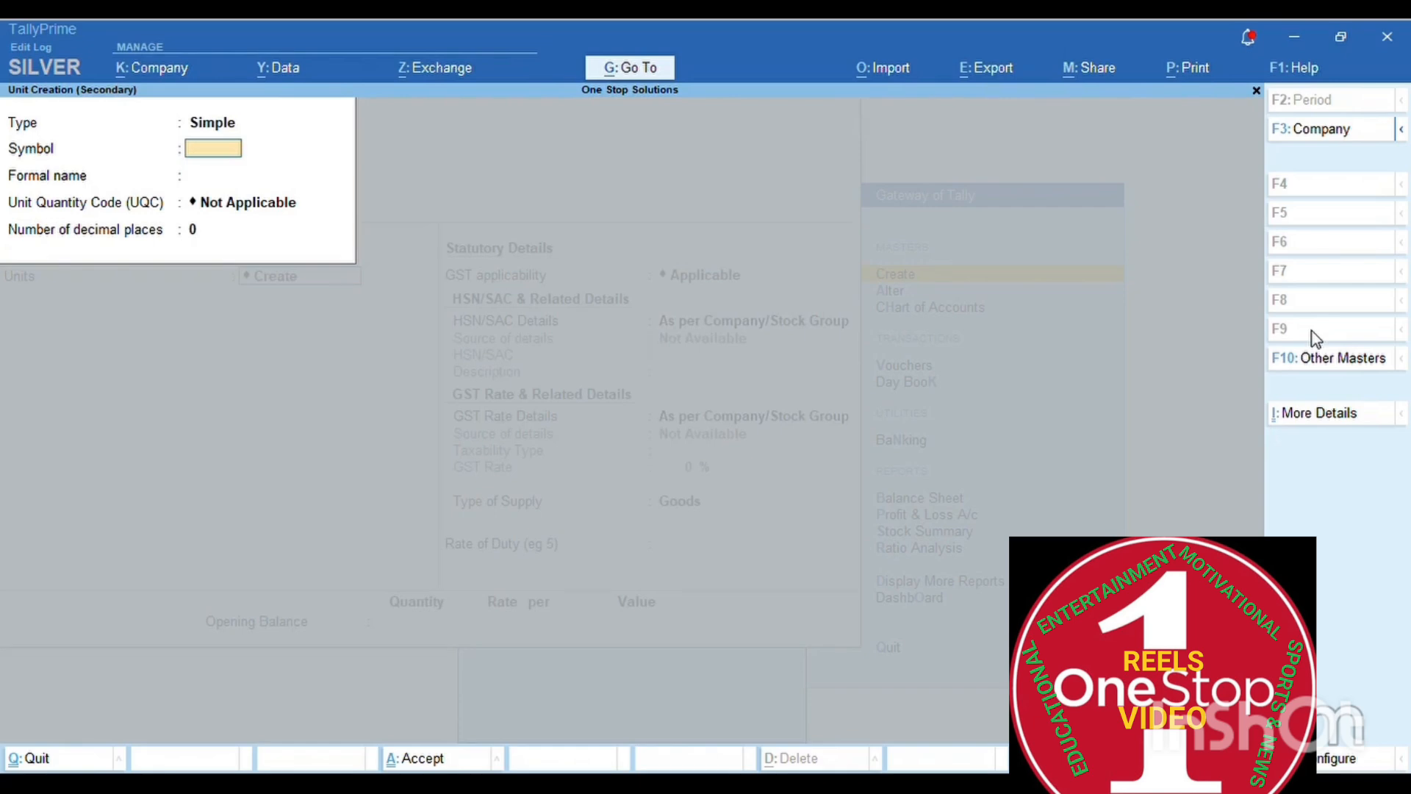
- Give the new unit symbol NOS and formal name NUMBER
type("NOW")
key("BackSpace")
type("S")
key("Return")
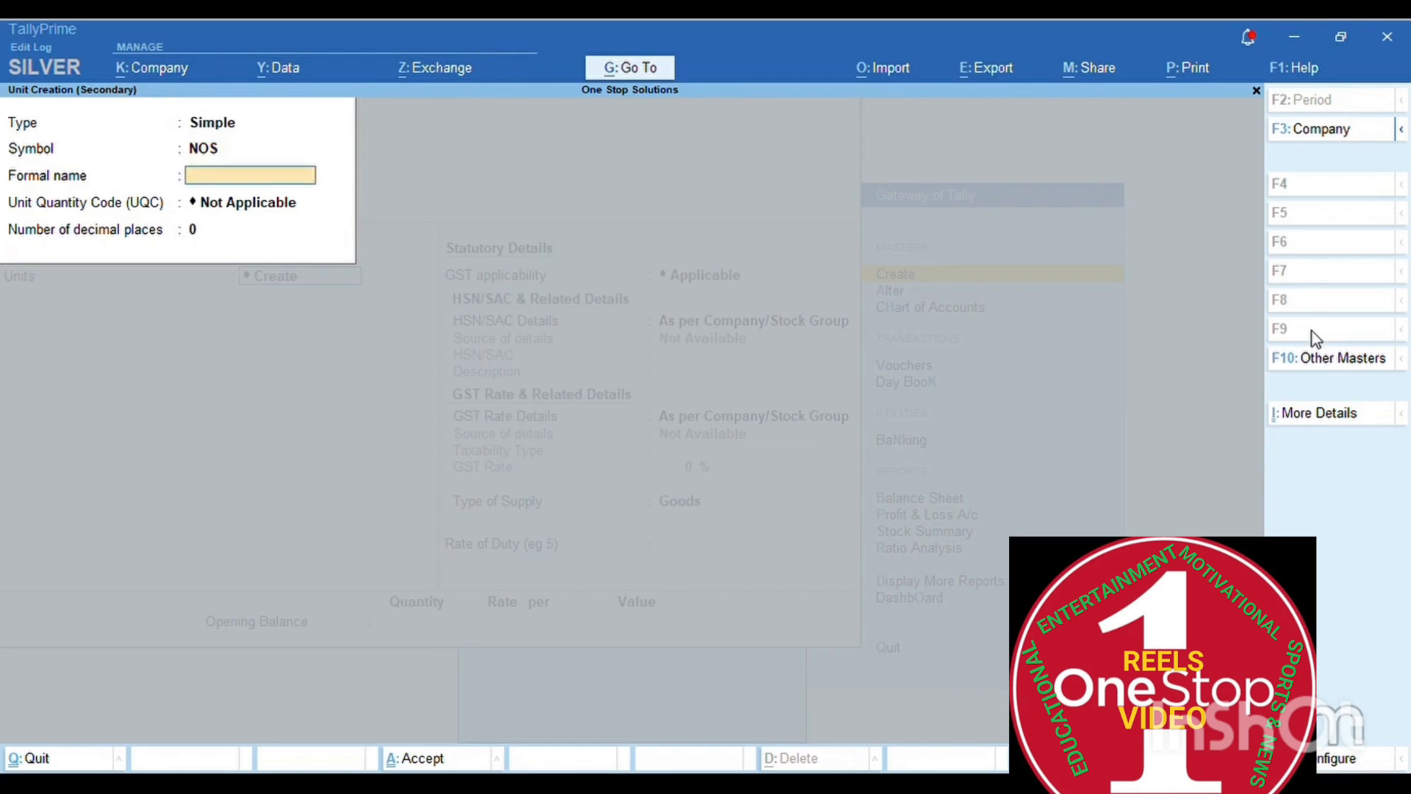
type("NUMBER")
key("Return")
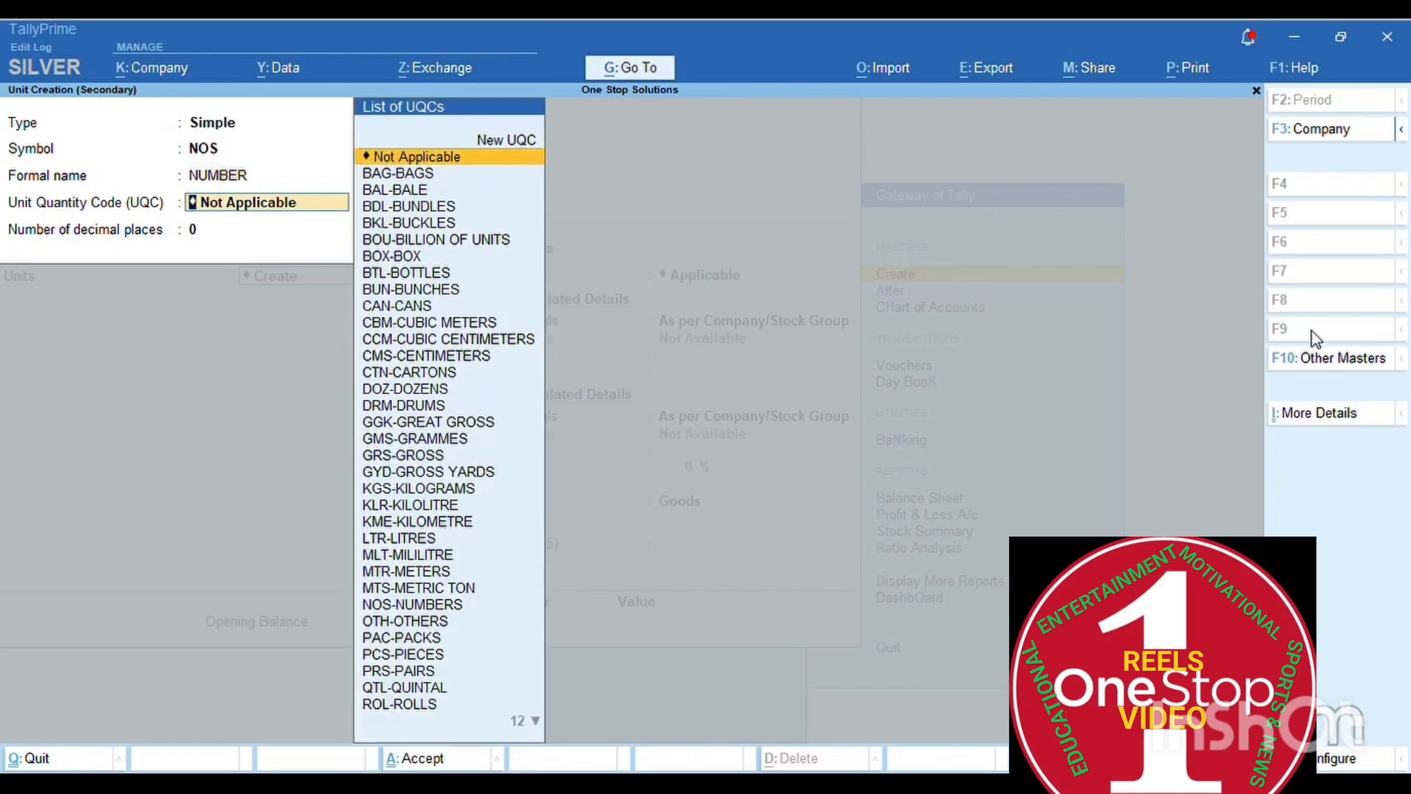
- Browse the UQC list, then create a new UQC named 'Nos.'
key("Down")
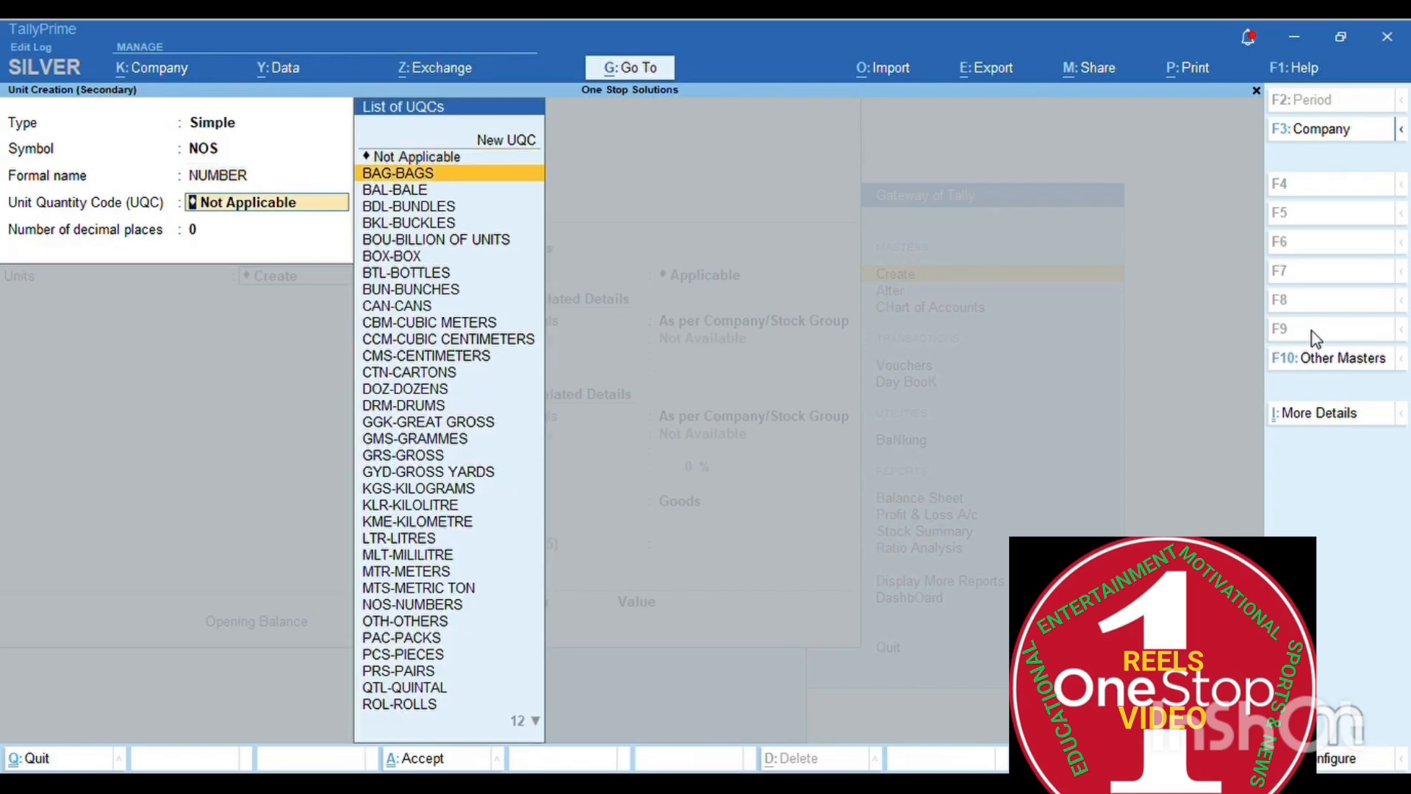
type("NO")
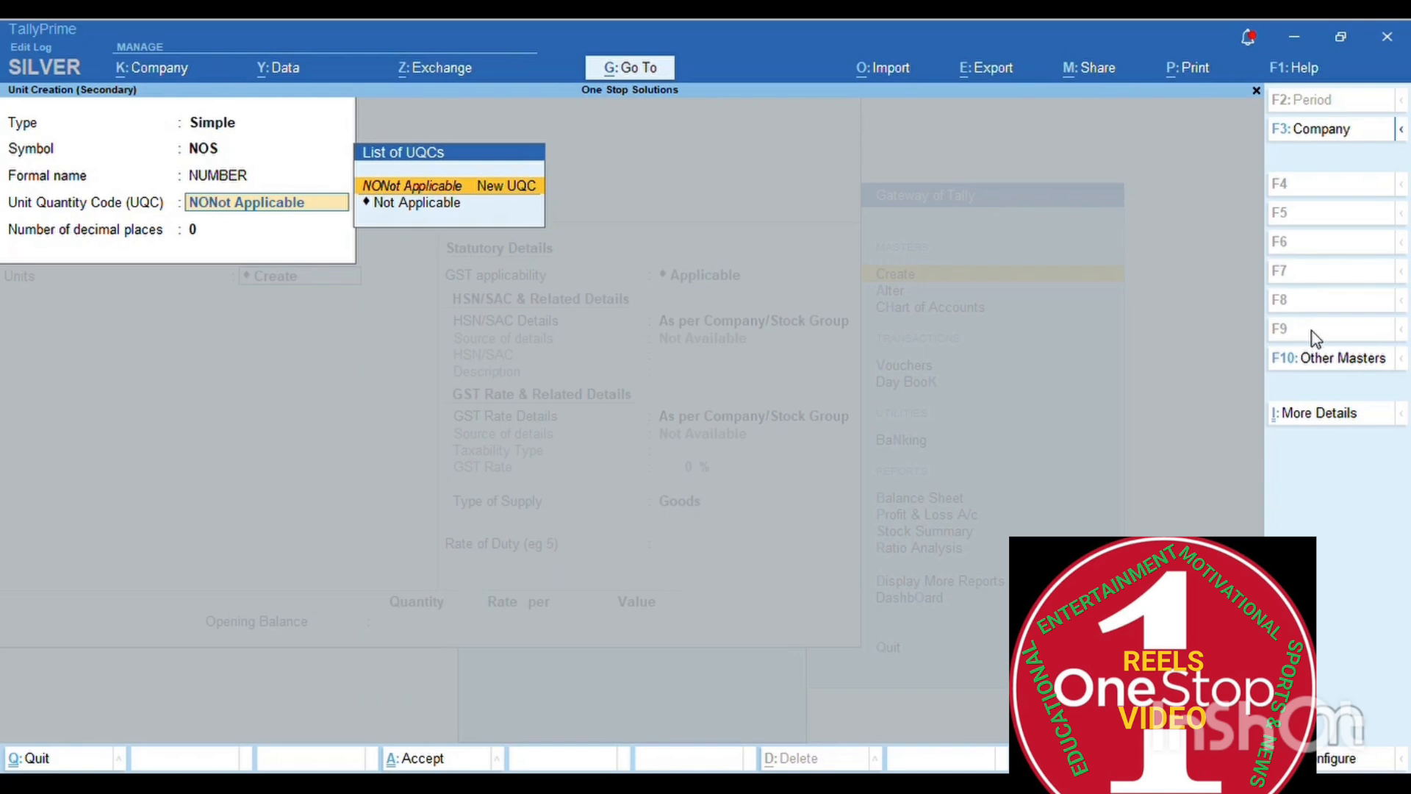
key("BackSpace")
key("BackSpace")
key("BackSpace")
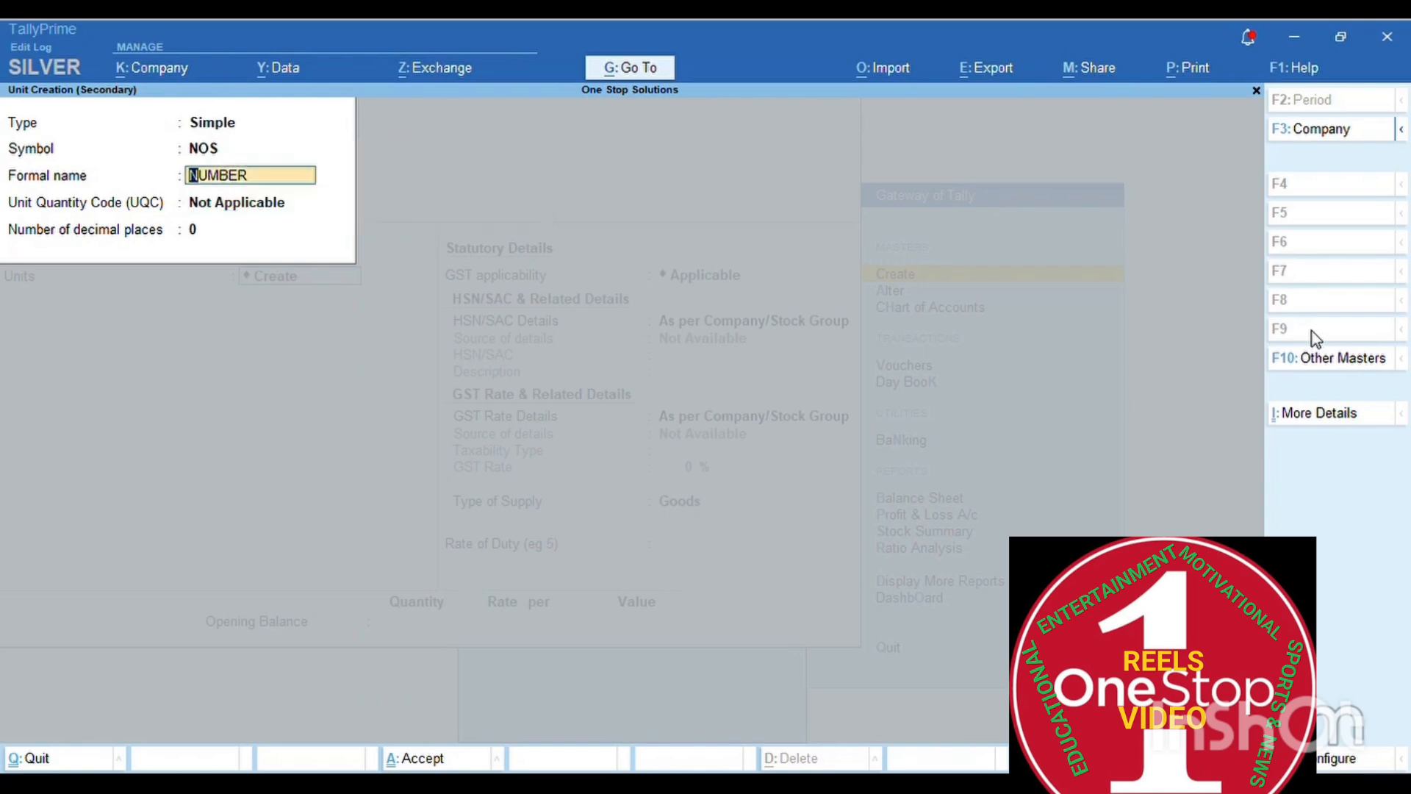
key("Return")
key("Down")
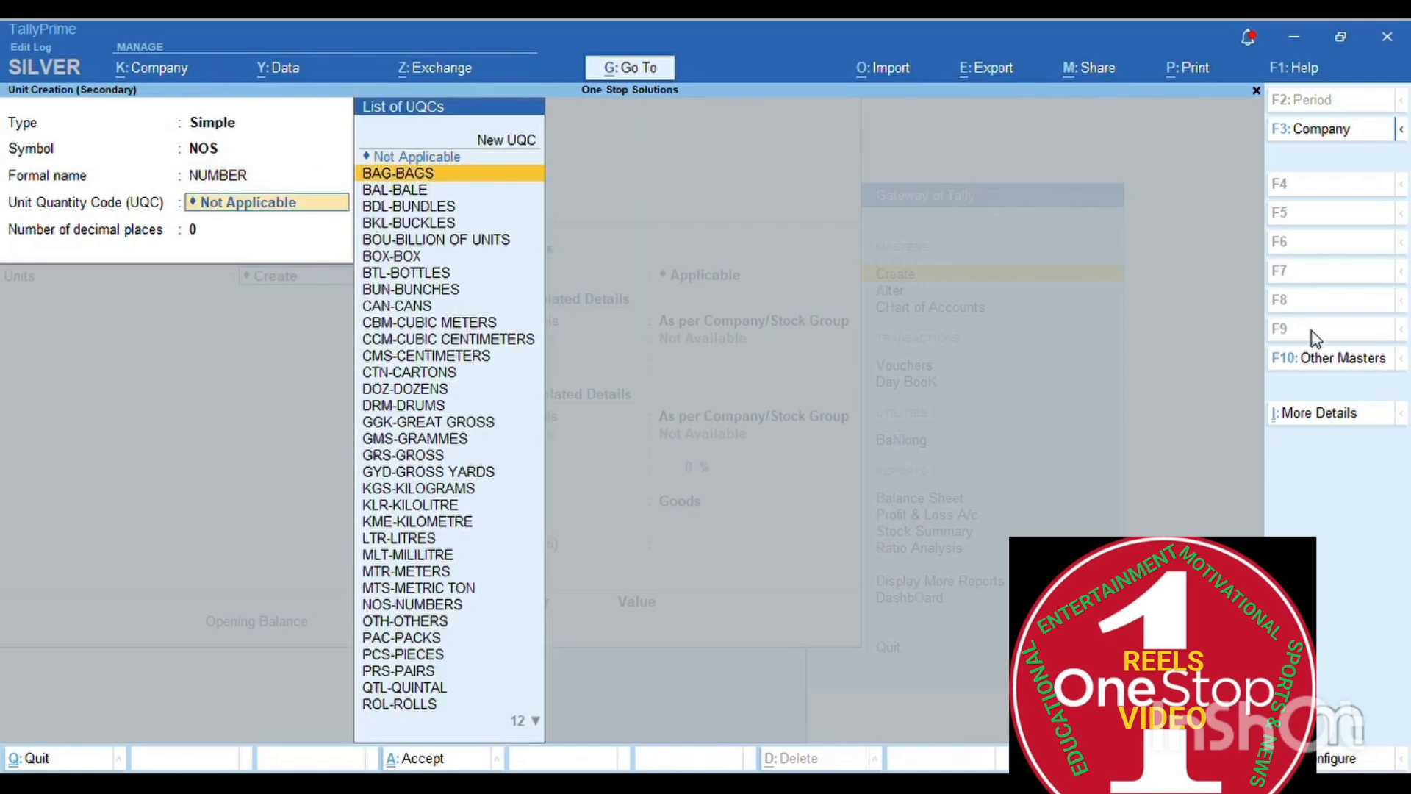
key("Down")
key("Down")
key("Down")
key("Down")
key("Down")
key("Down")
key("Down")
key("Down")
key("Down")
key("Down")
key("Down")
key("Down")
key("Down")
key("Down")
key("Down")
key("Down")
key("Down")
key("Down")
key("Down")
key("Down")
key("Down")
key("Down")
key("Down")
key("Down")
key("Down")
key("Down")
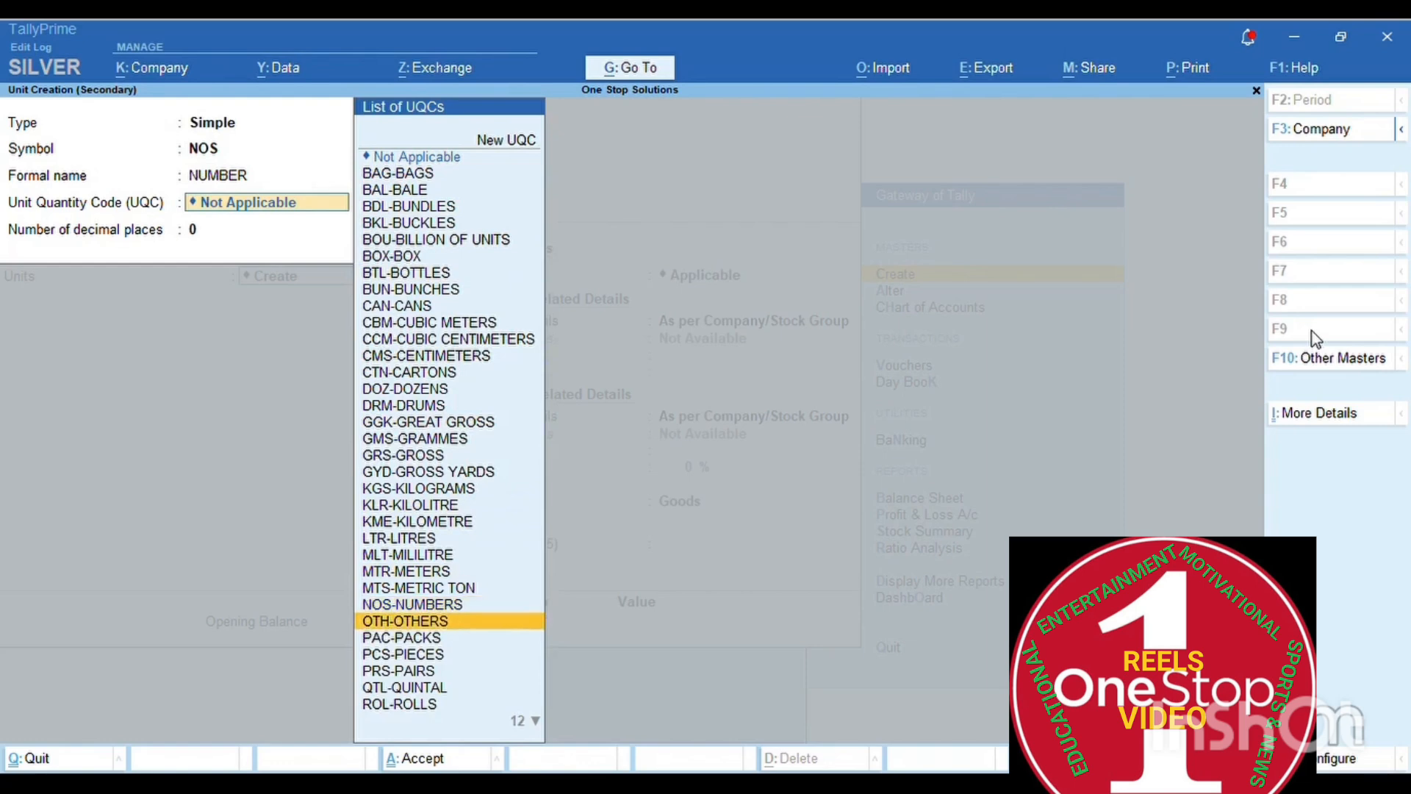
key("Down")
key("Down")
key("Down")
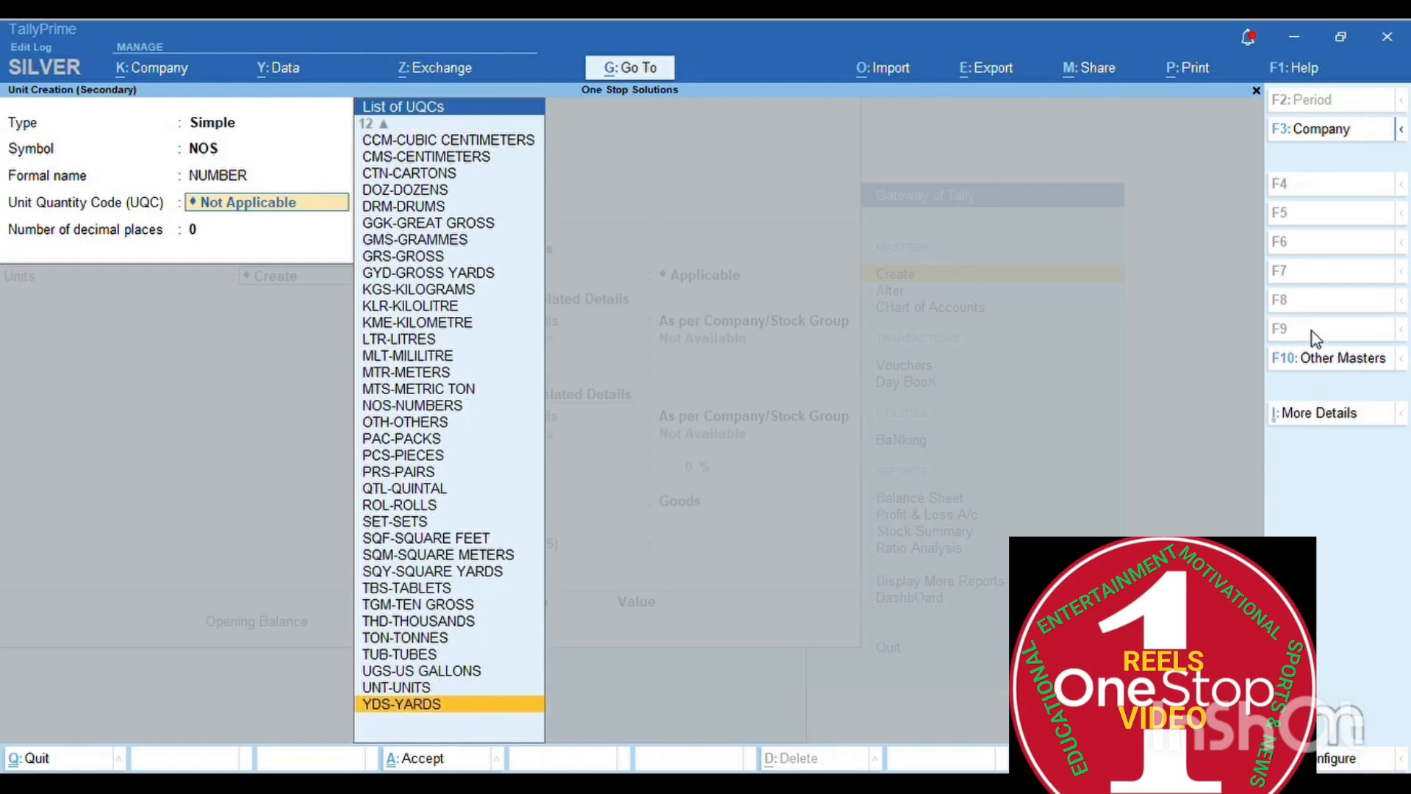
key("Up")
key("Up")
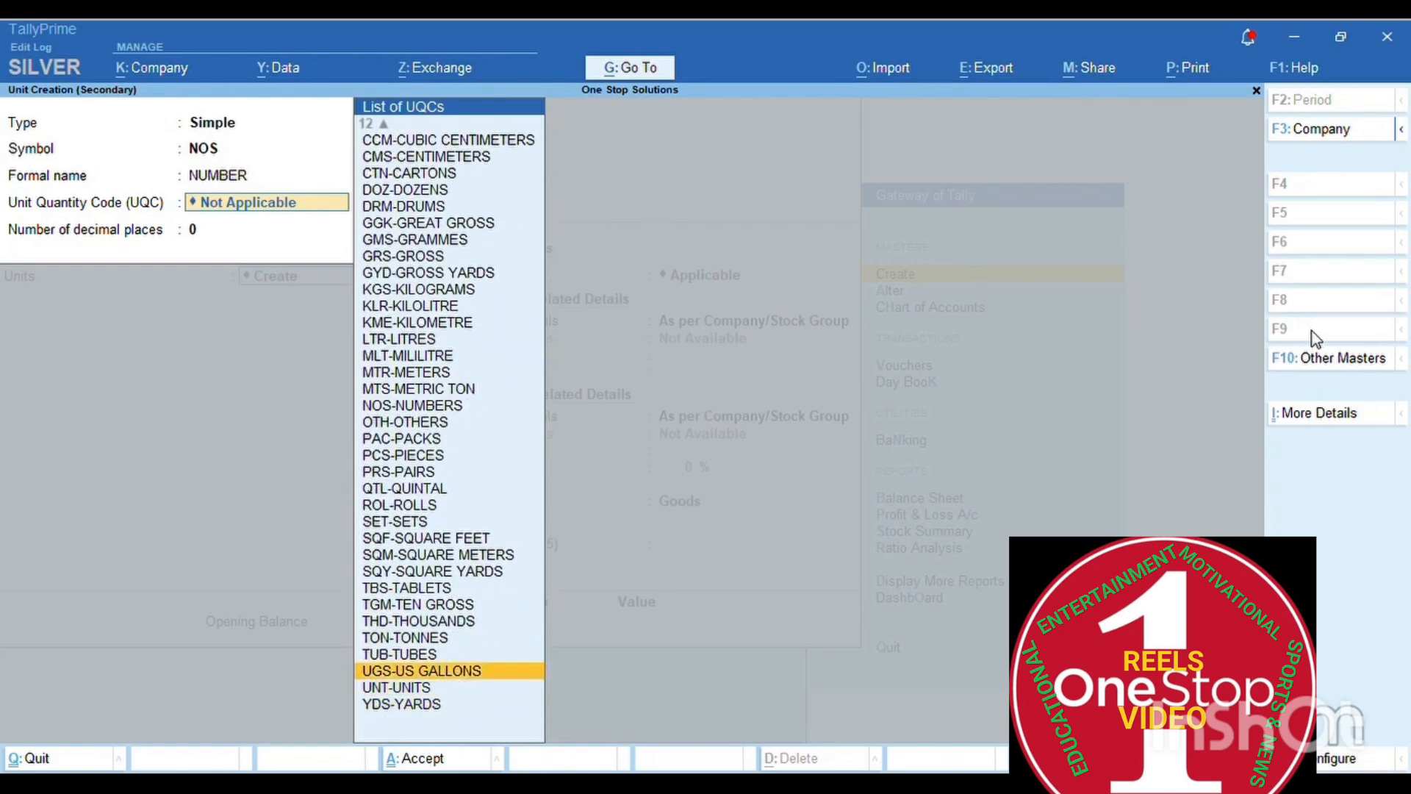
key("Up")
key("Up")
key("Up")
key("Up")
key("Up")
key("Up")
key("Up")
key("Up")
key("Up")
key("Up")
key("Up")
key("Up")
key("Up")
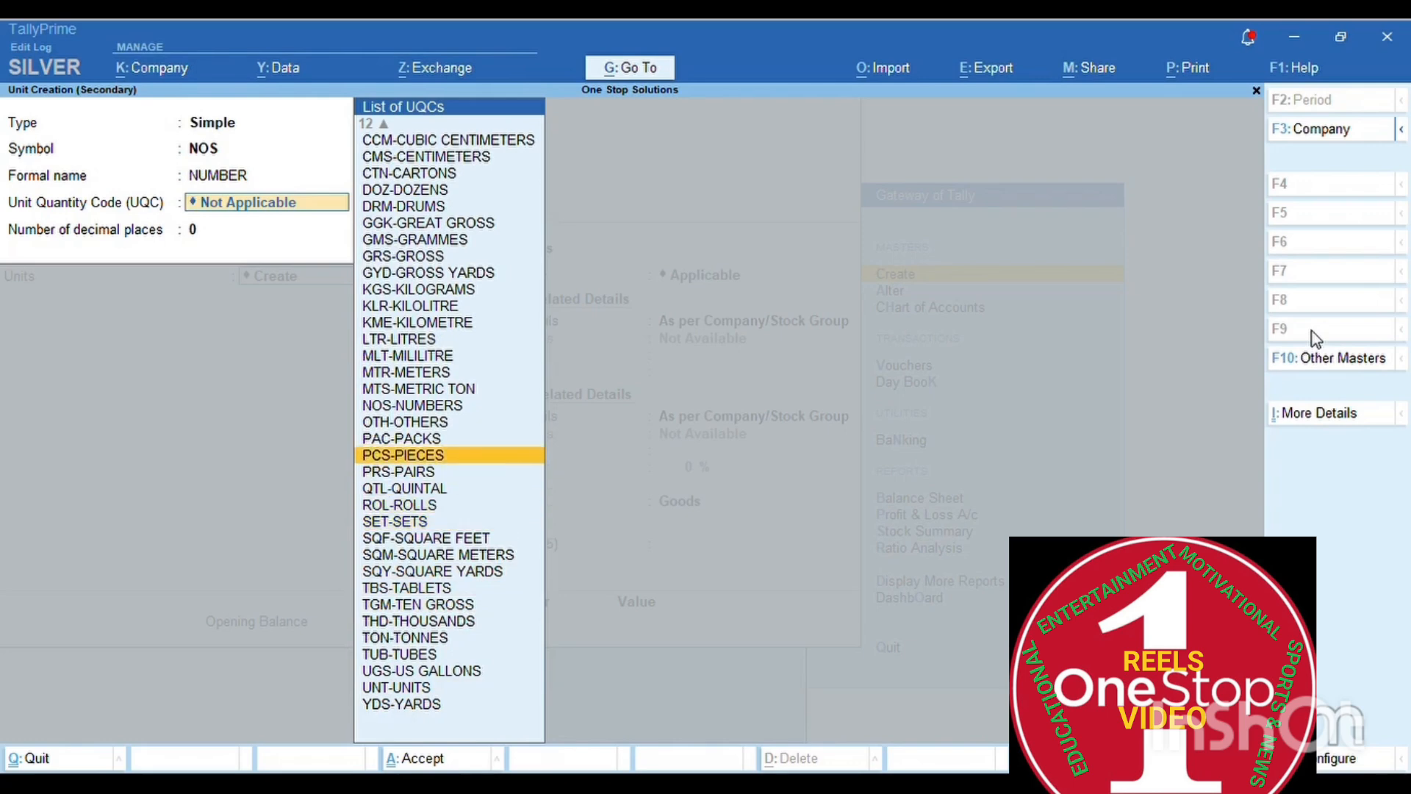
key("Up")
key("Up")
key("Up")
key("Up")
key("Up")
key("Up")
key("Up")
key("Up")
key("Up")
key("Up")
key("Up")
key("Up")
key("Up")
key("Up")
key("Up")
key("Up")
key("Up")
key("Up")
key("Up")
key("Up")
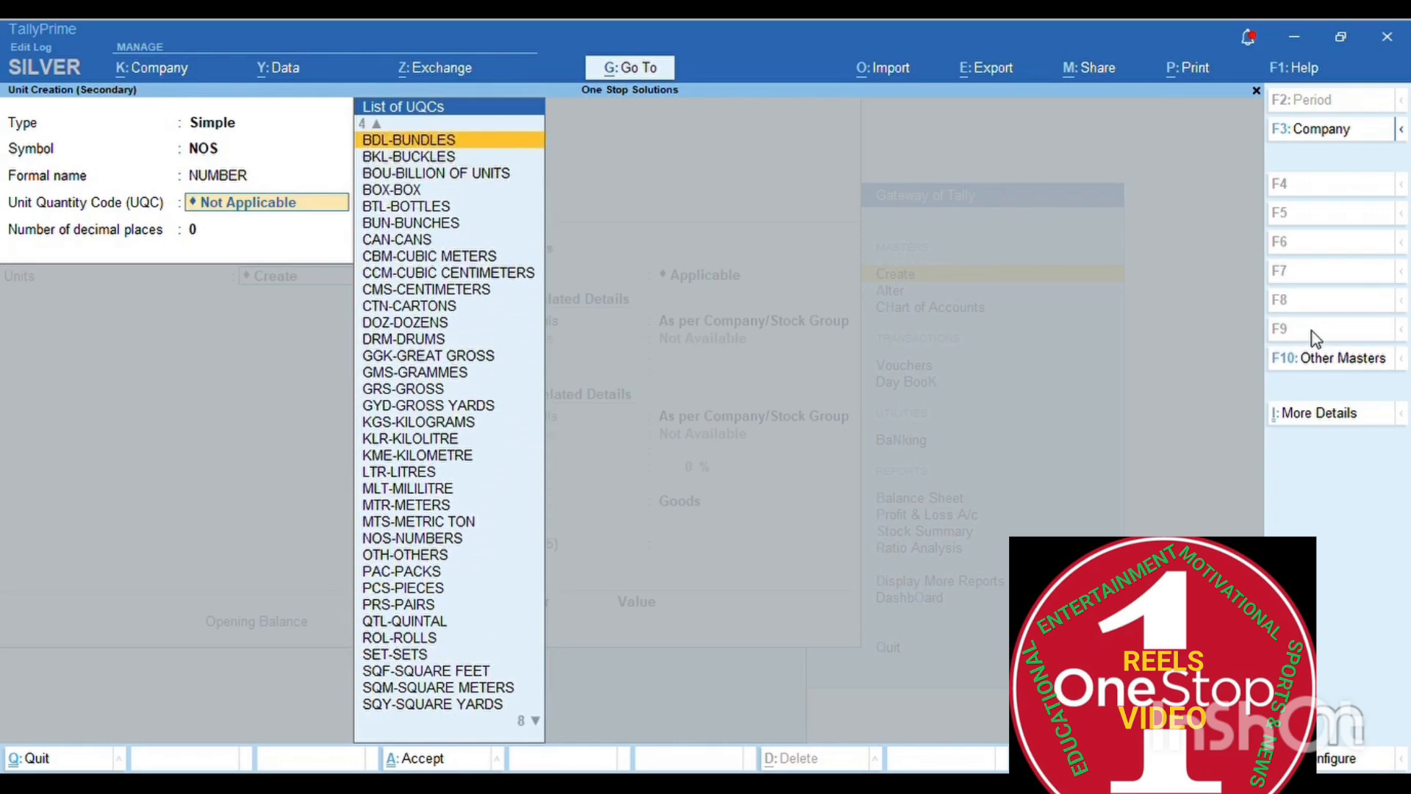
key("Up")
key("Up")
key("Up")
key("Up")
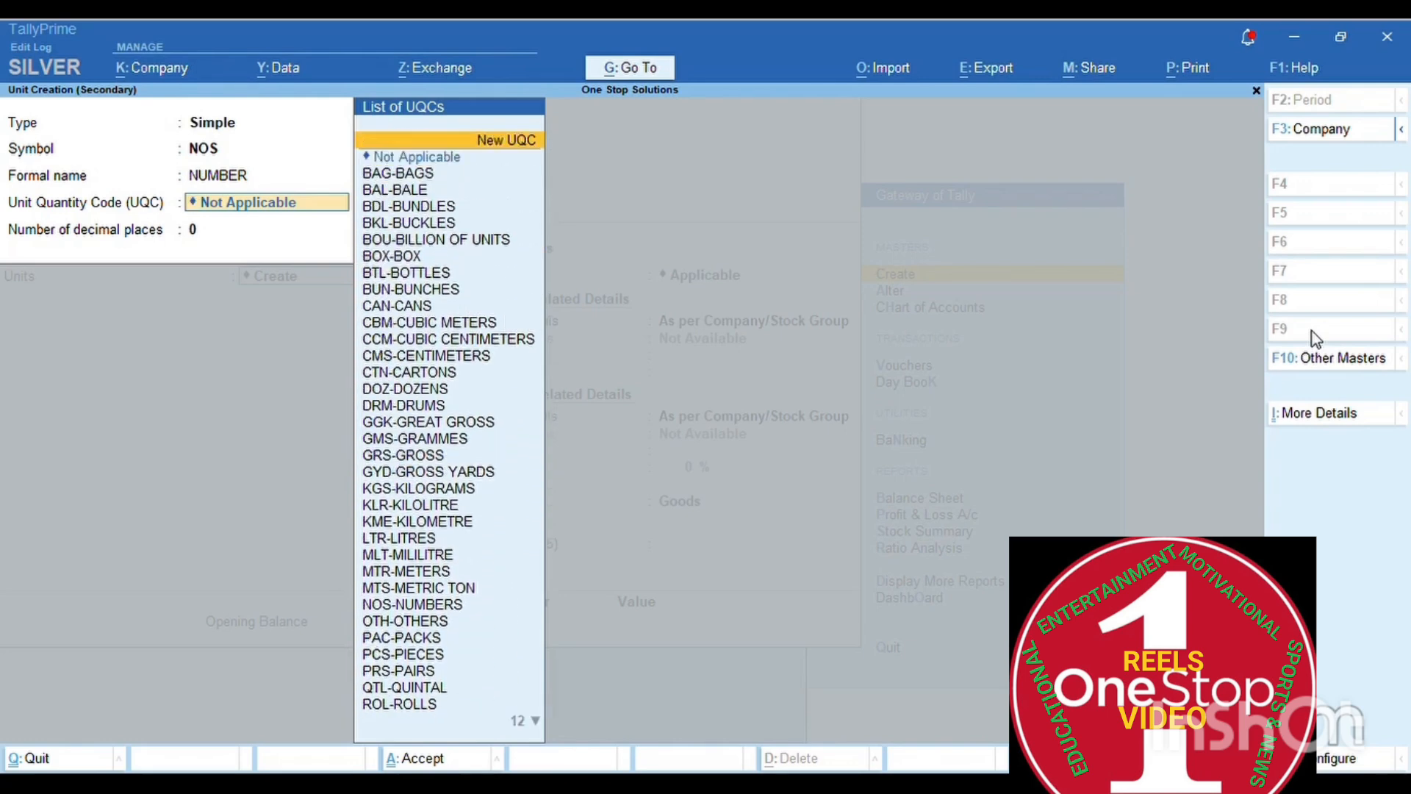
key("Down")
key("Down")
key("Down")
key("Down")
key("Down")
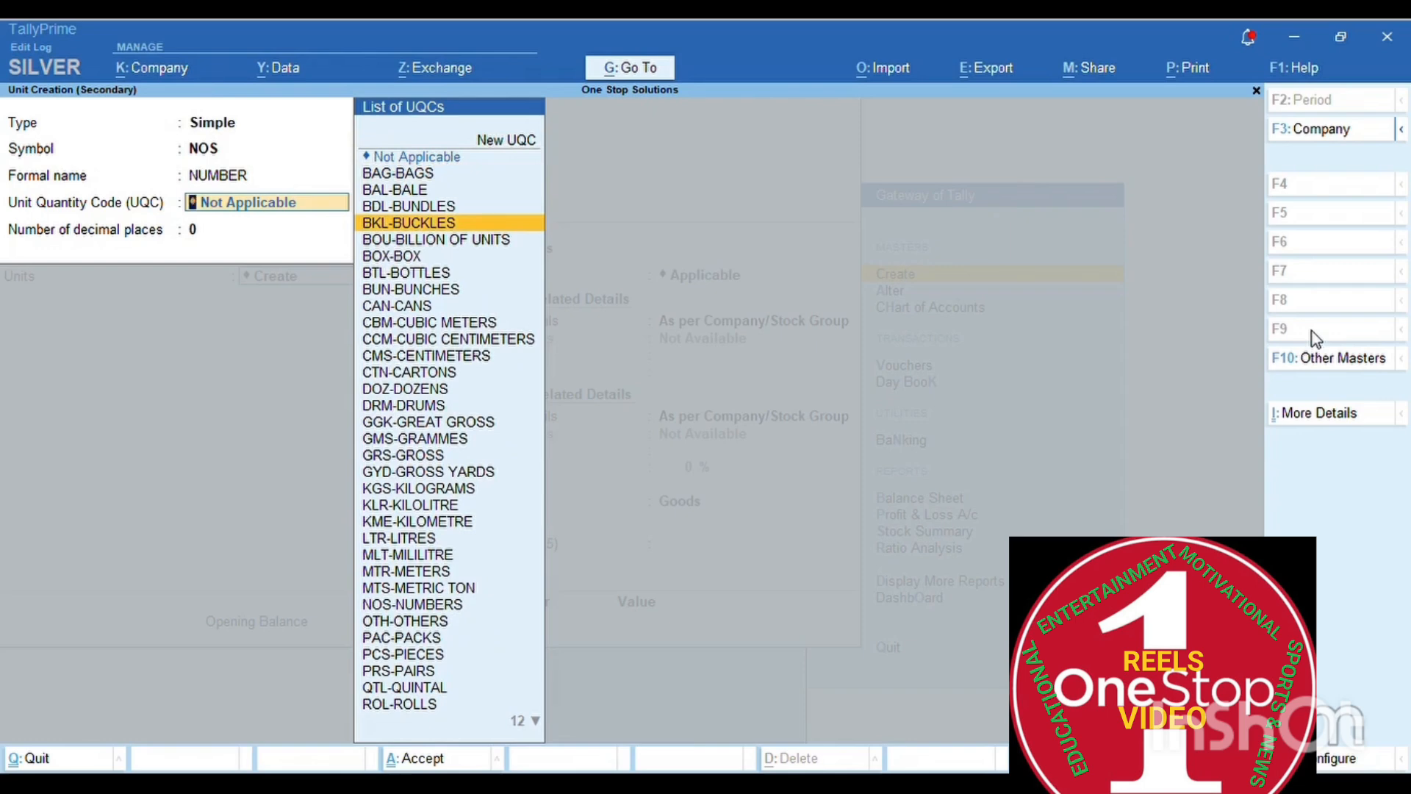
key("Down")
key("Down")
key("Down")
key("Down")
key("Down")
key("Down")
key("Down")
key("Down")
key("Down")
key("Down")
key("Down")
key("Down")
key("Down")
key("Down")
key("Down")
key("Down")
key("Down")
key("Down")
key("Down")
key("Down")
key("Down")
key("Down")
key("Down")
key("Down")
key("Down")
key("Down")
key("Down")
key("Down")
key("Down")
key("Down")
key("Down")
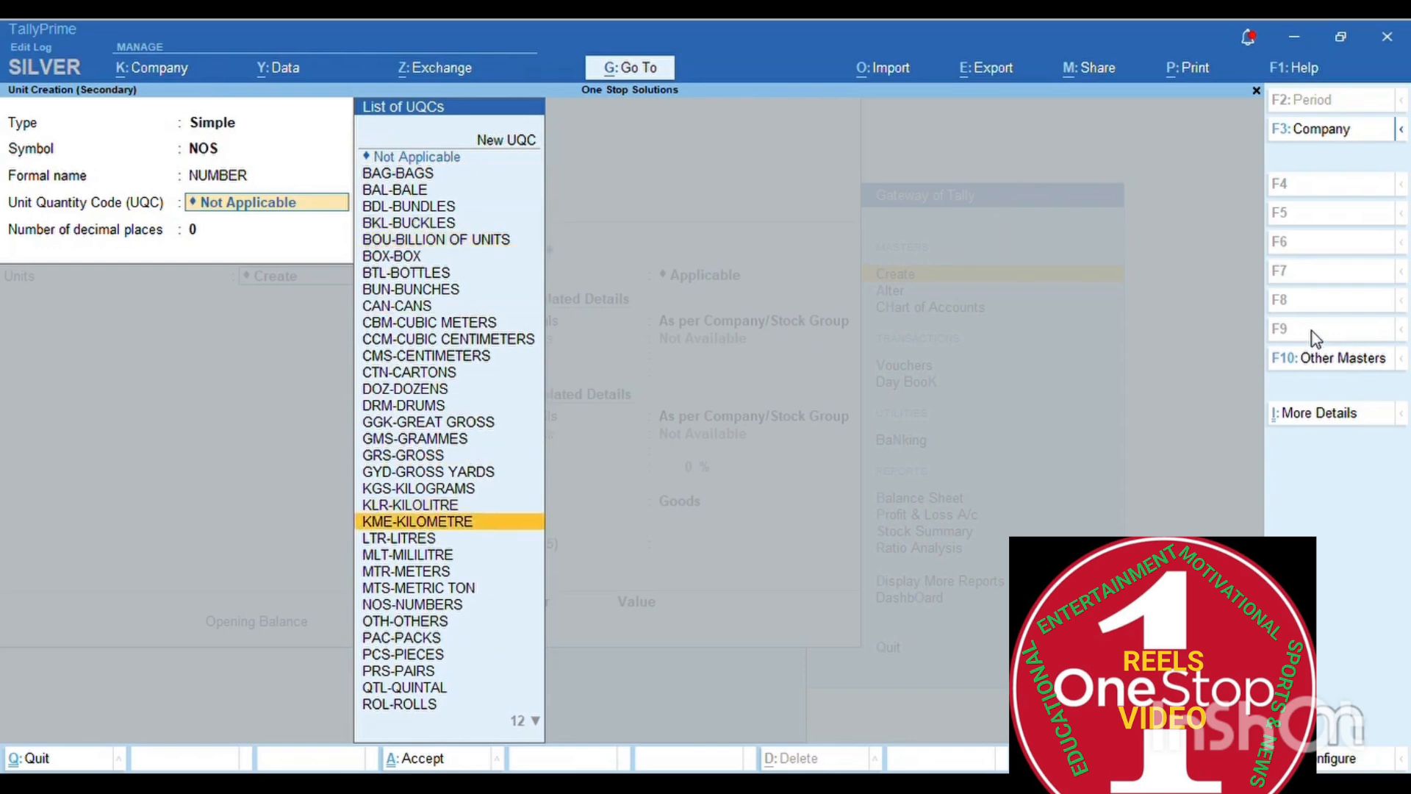
key("Down")
key("Down")
key("Down")
key("Down")
key("Down")
key("Down")
key("Down")
key("Down")
key("Down")
key("Down")
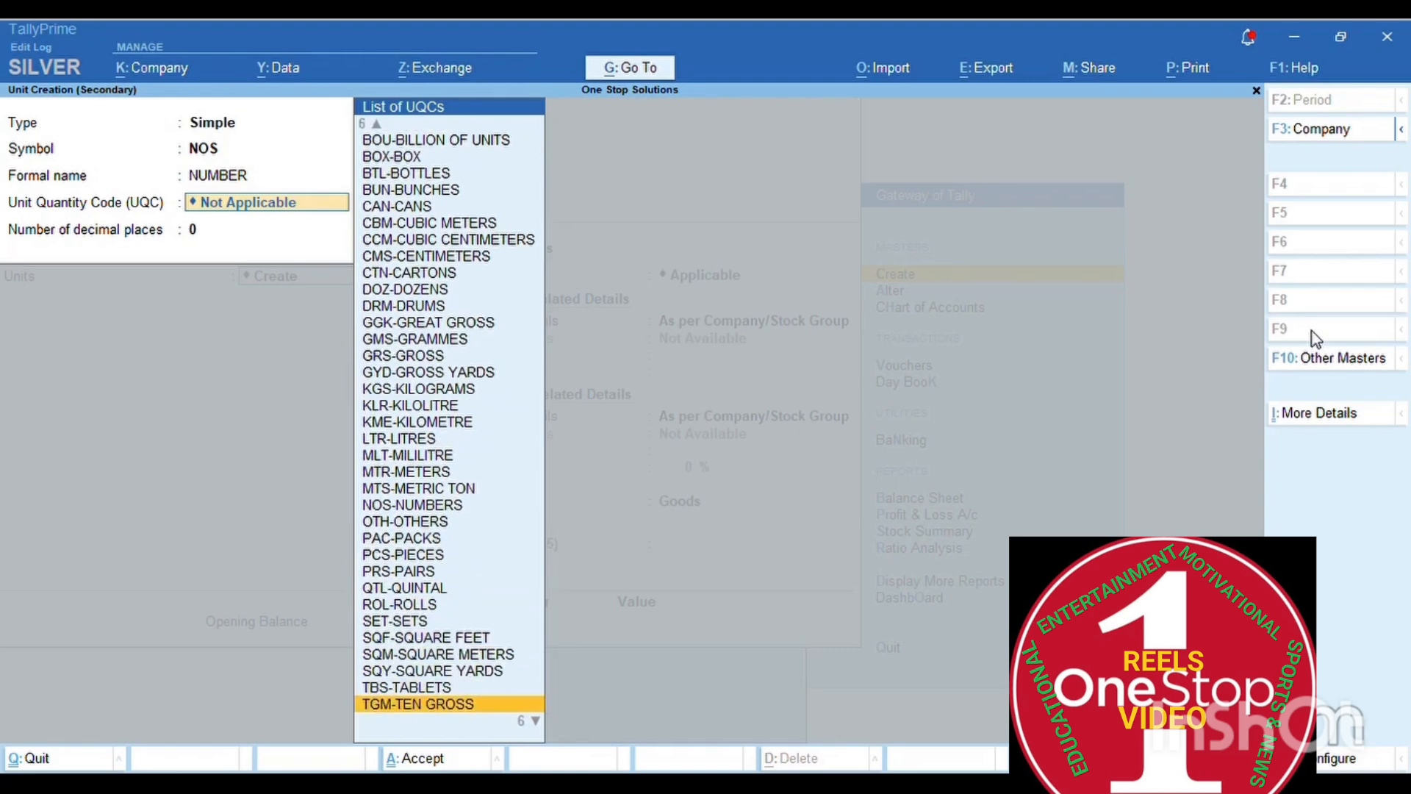
key("Up")
key("Up")
key("Up")
key("Up")
key("Up")
key("Up")
key("Up")
key("Up")
key("Up")
key("Up")
key("Up")
key("Up")
key("Up")
key("Up")
key("Up")
key("Up")
key("Up")
key("Up")
key("Up")
key("Up")
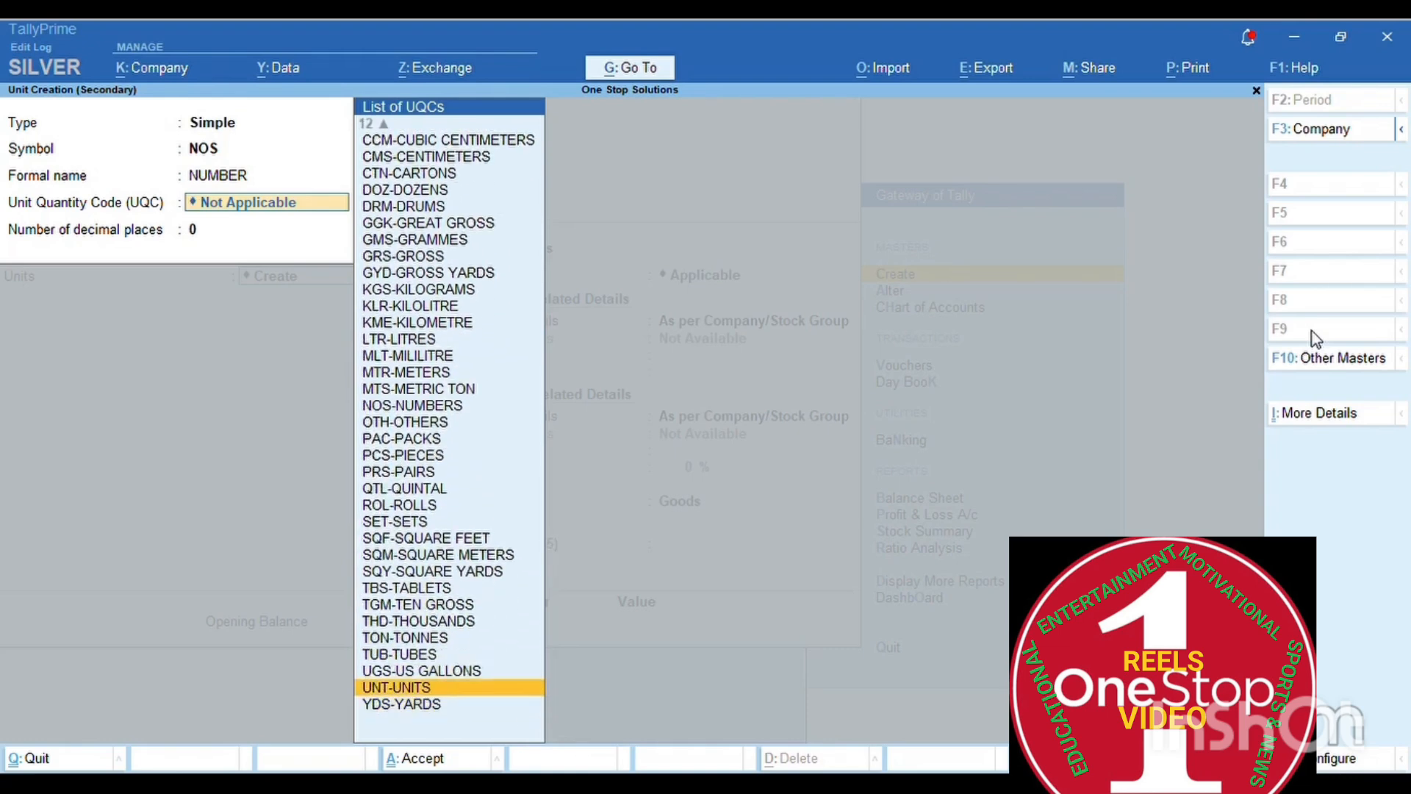
key("Up")
key("Up")
key("Up")
key("Up")
key("Up")
key("Up")
key("Up")
key("Up")
key("Up")
key("Up")
key("Up")
key("Up")
key("Up")
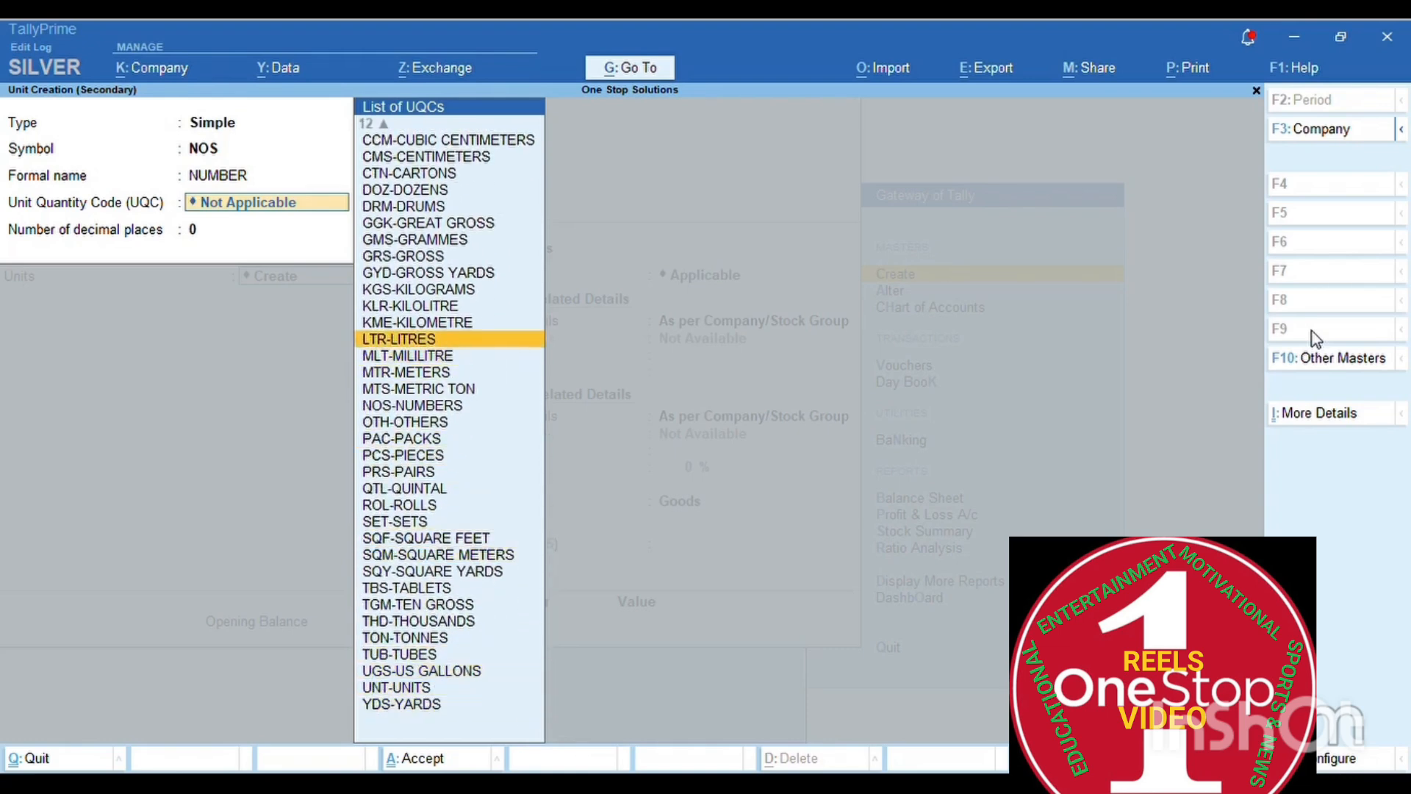
key("Up")
key("Up")
key("Up")
key("Up")
key("Up")
key("Up")
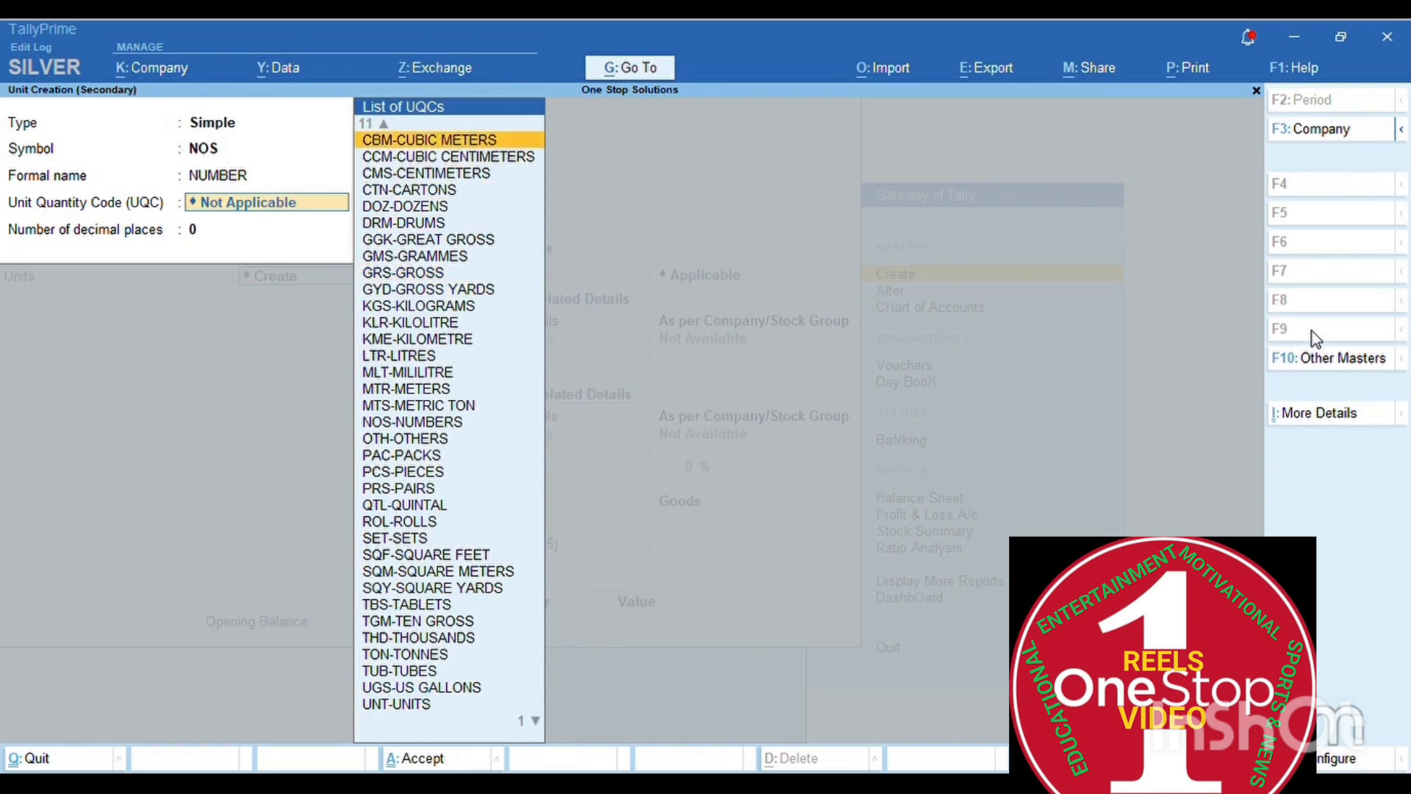
key("Up")
key("Up")
key("Up")
key("Up")
key("Up")
key("Up")
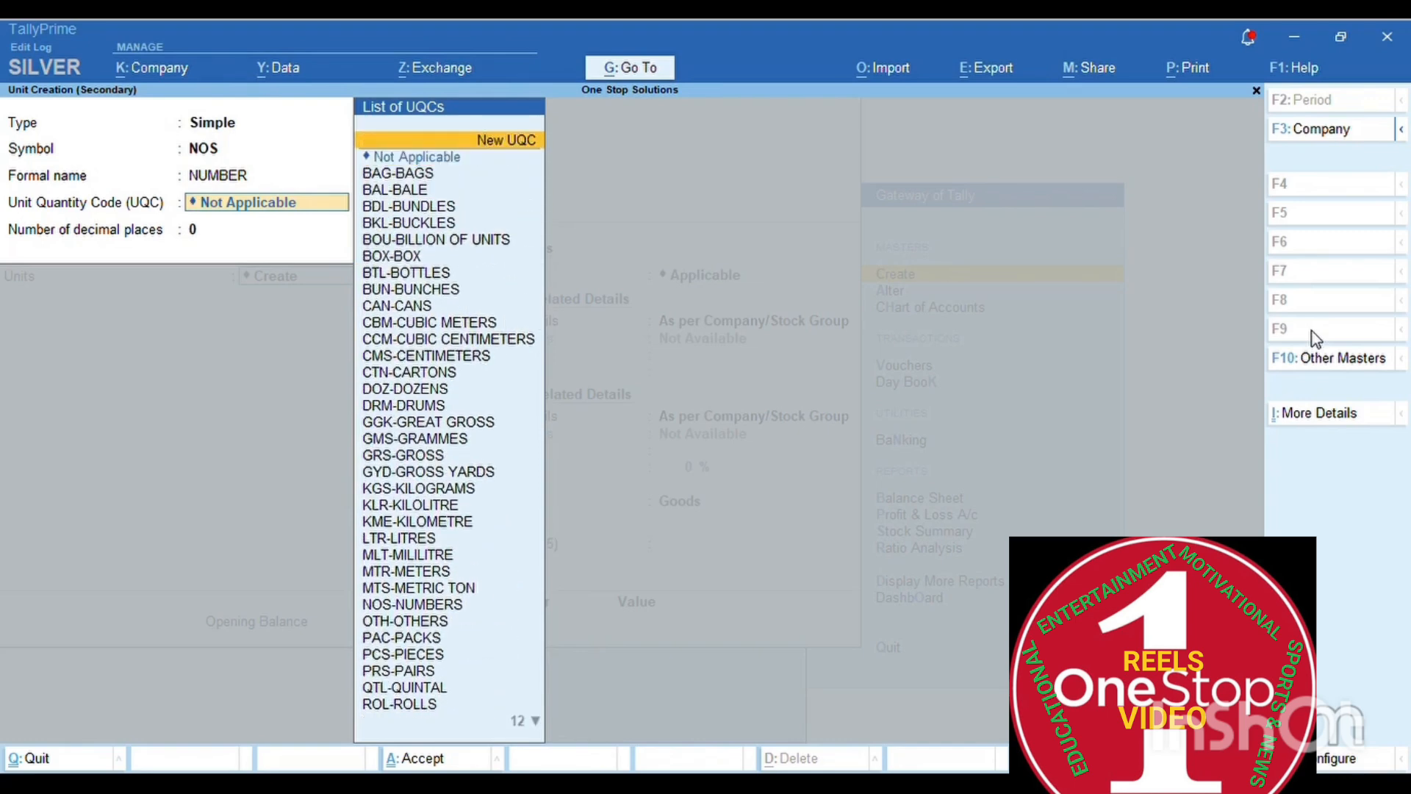
key("Return")
type("NO")
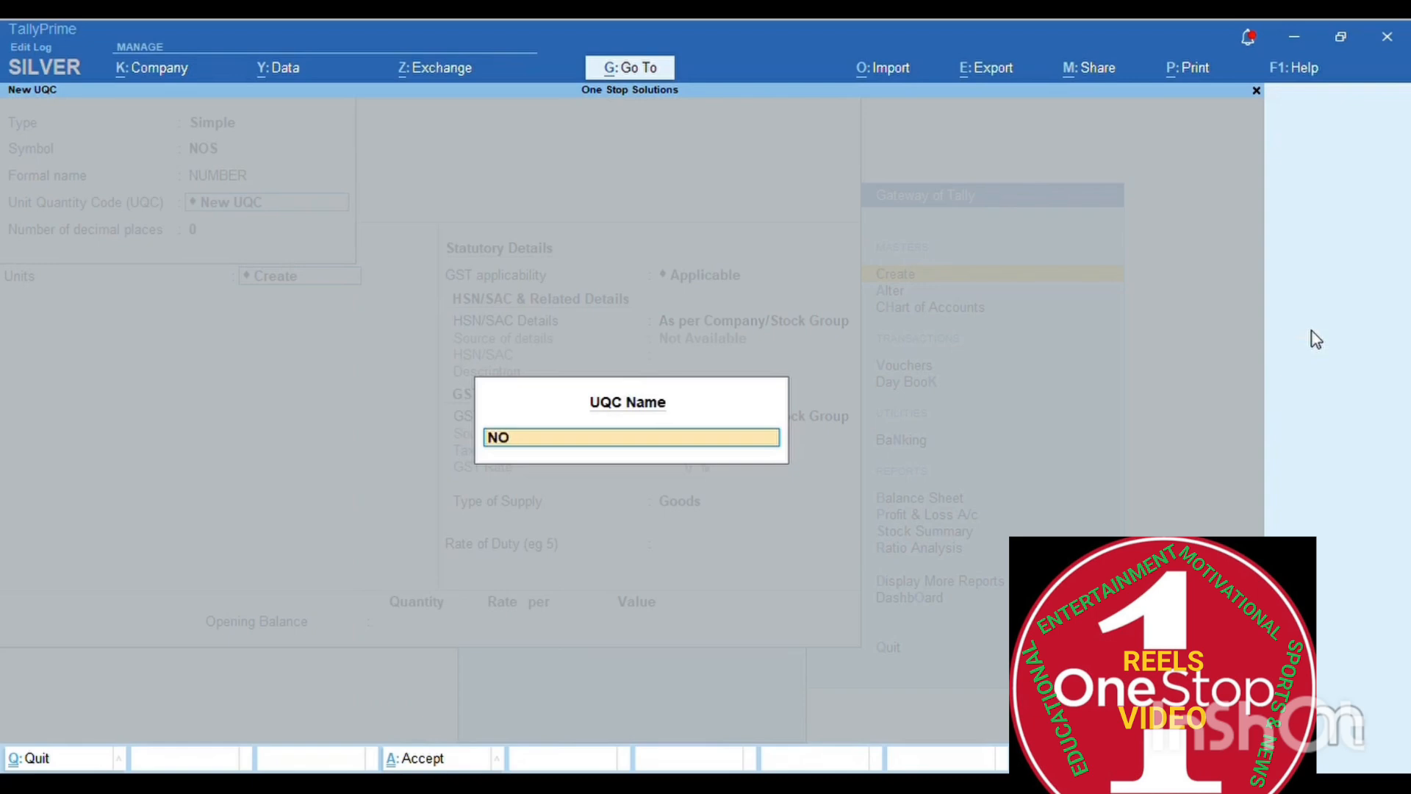
key("BackSpace")
type("os.")
key("Return")
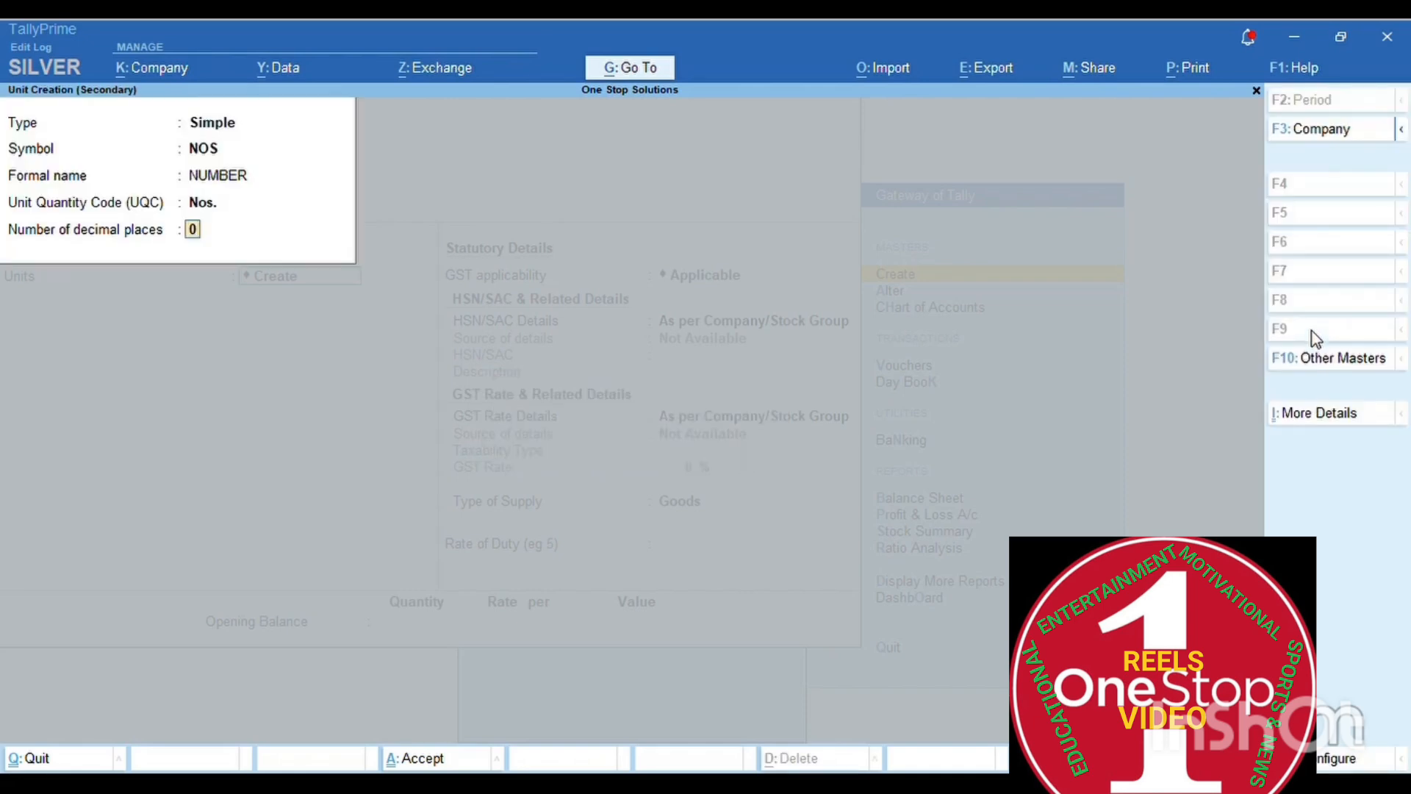
- Finish the NOS unit with 0 decimals and specify HSN/SAC 5371 on Vivo Mobile
key("Return")
key("Return")
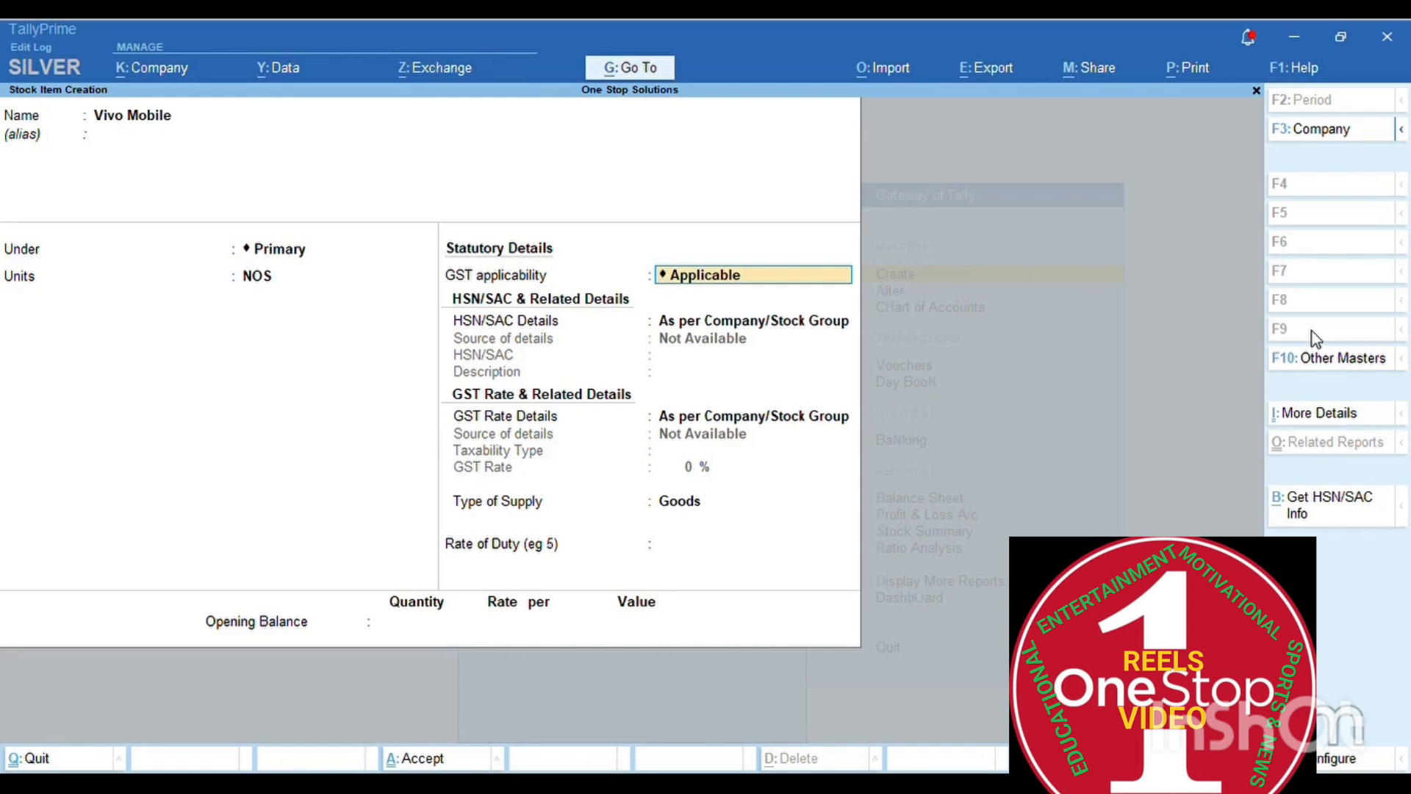
key("Return")
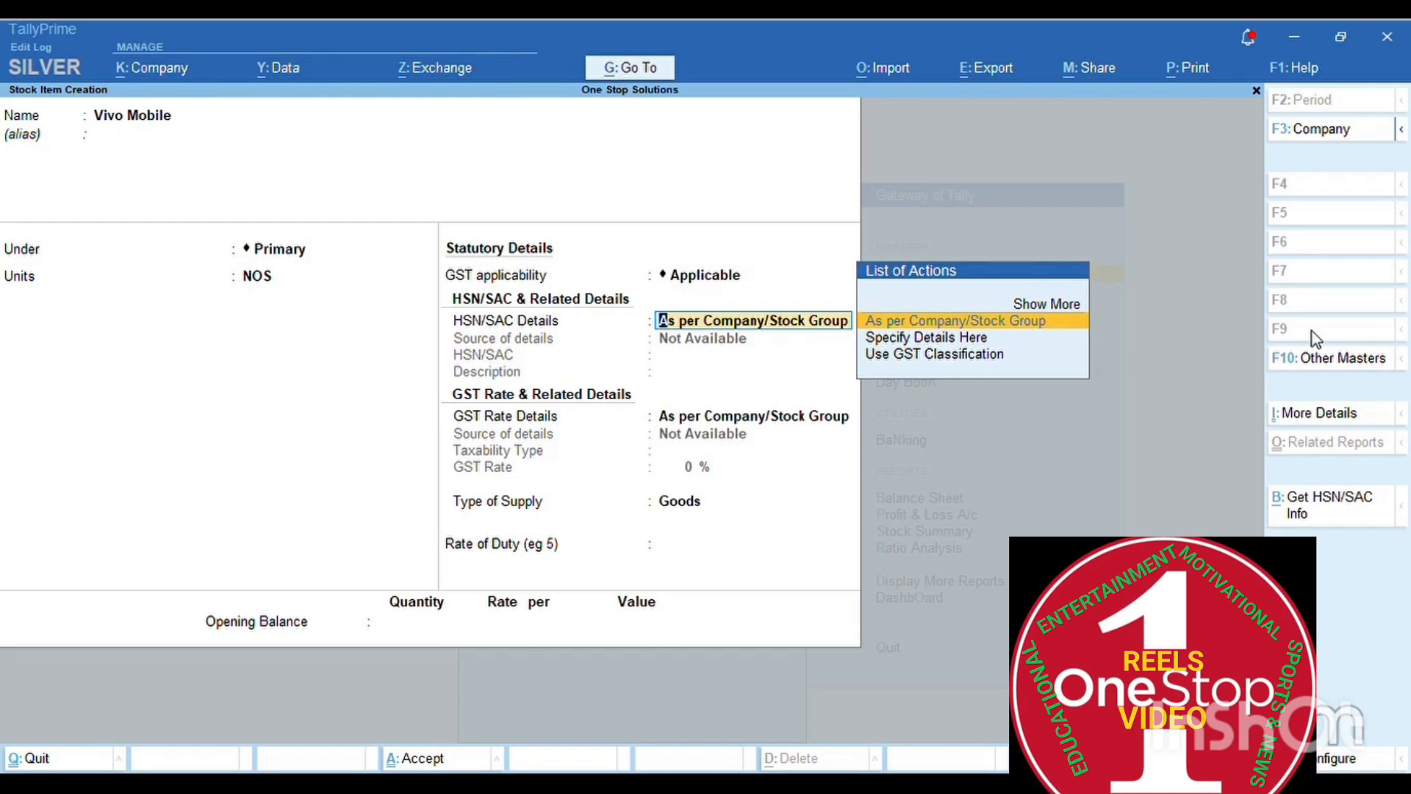
key("Down")
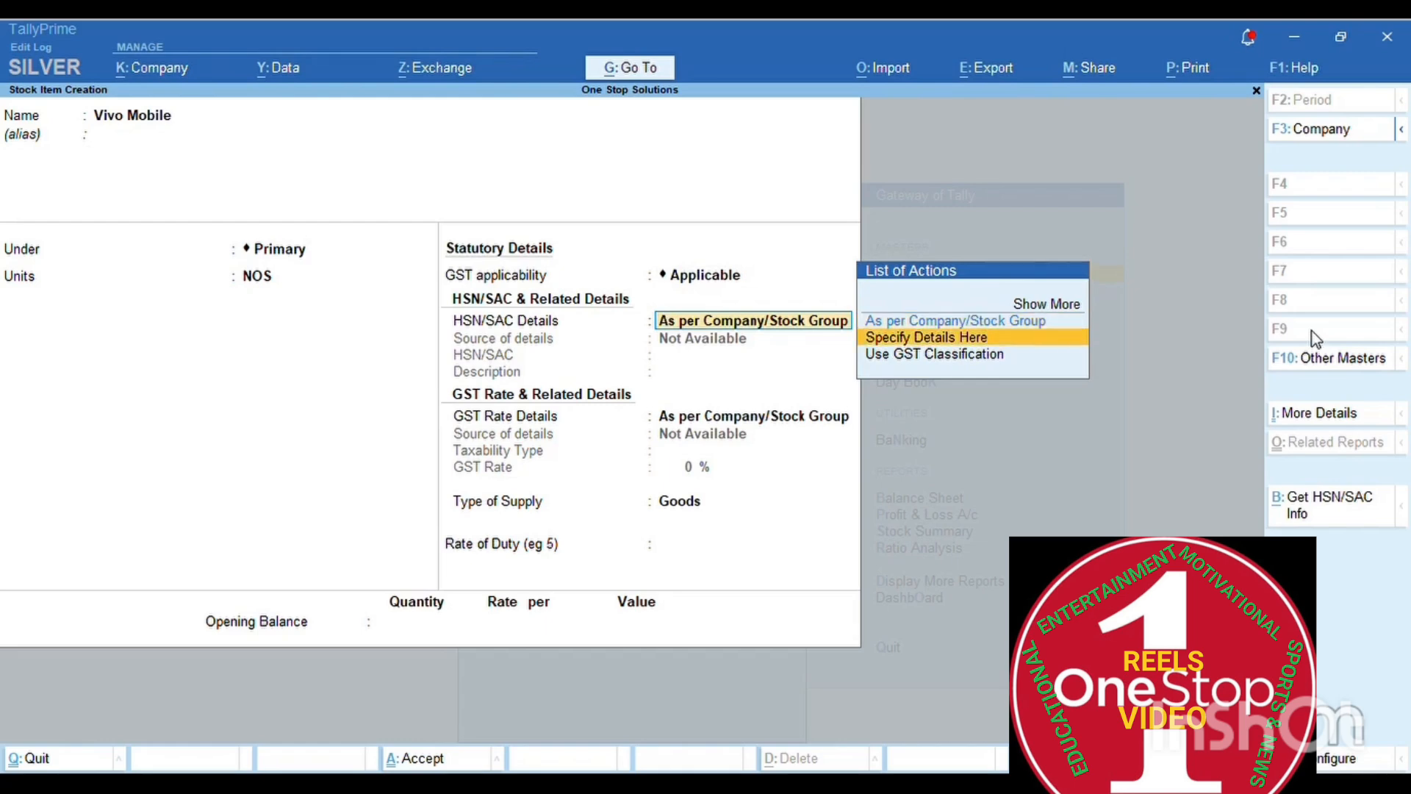
key("Return")
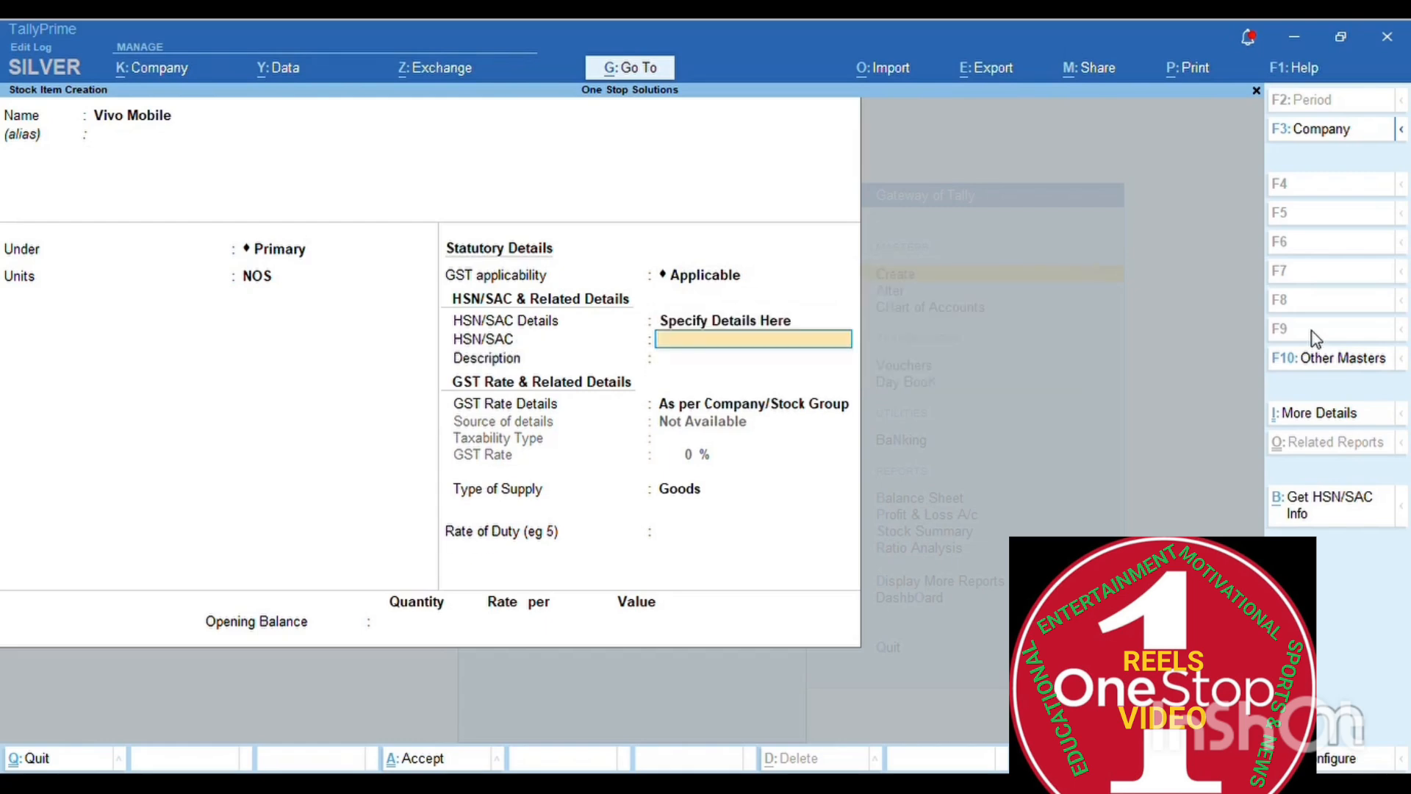
type("5371")
key("Return")
key("Return")
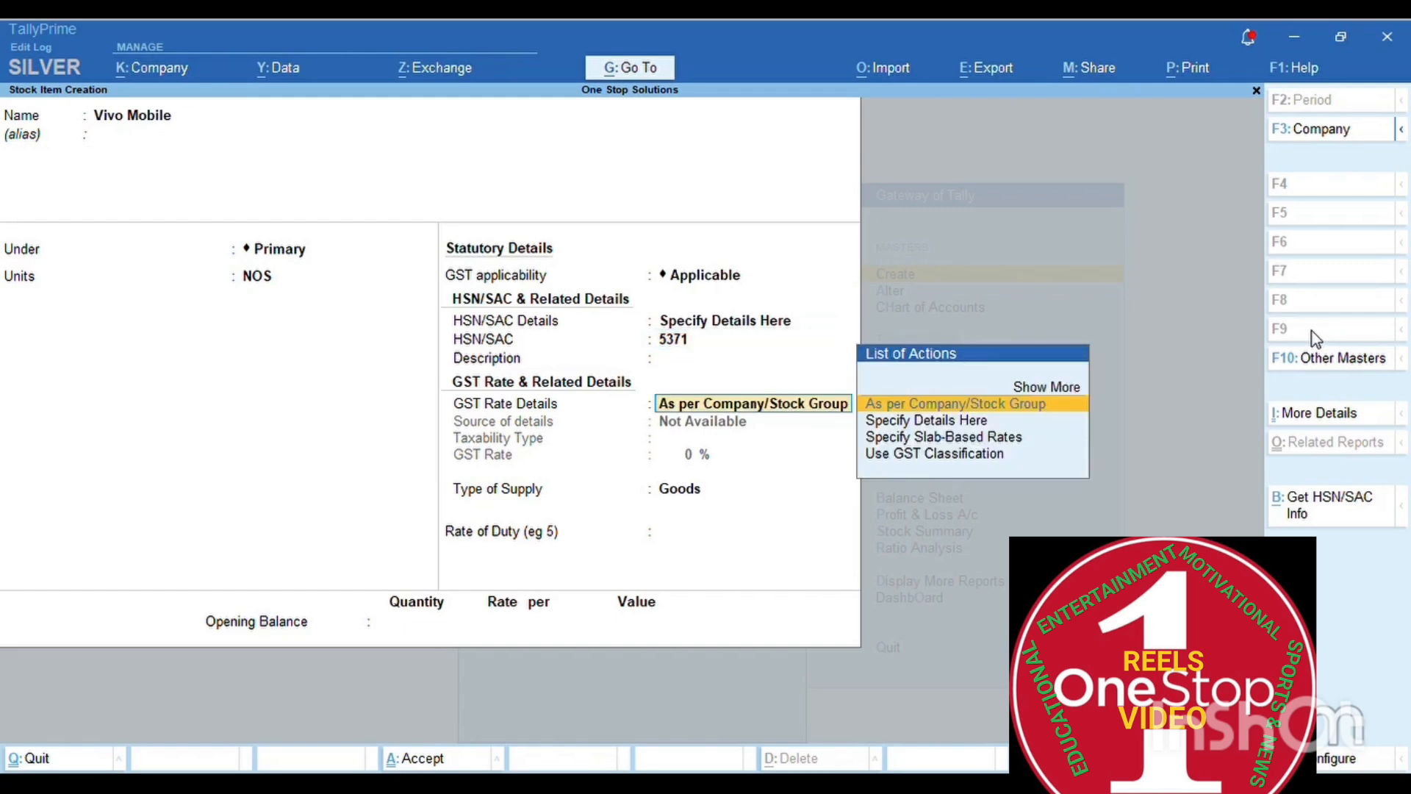
- Specify GST rate details: Taxable at 18%, supply type Goods, duty rate left blank
key("Down")
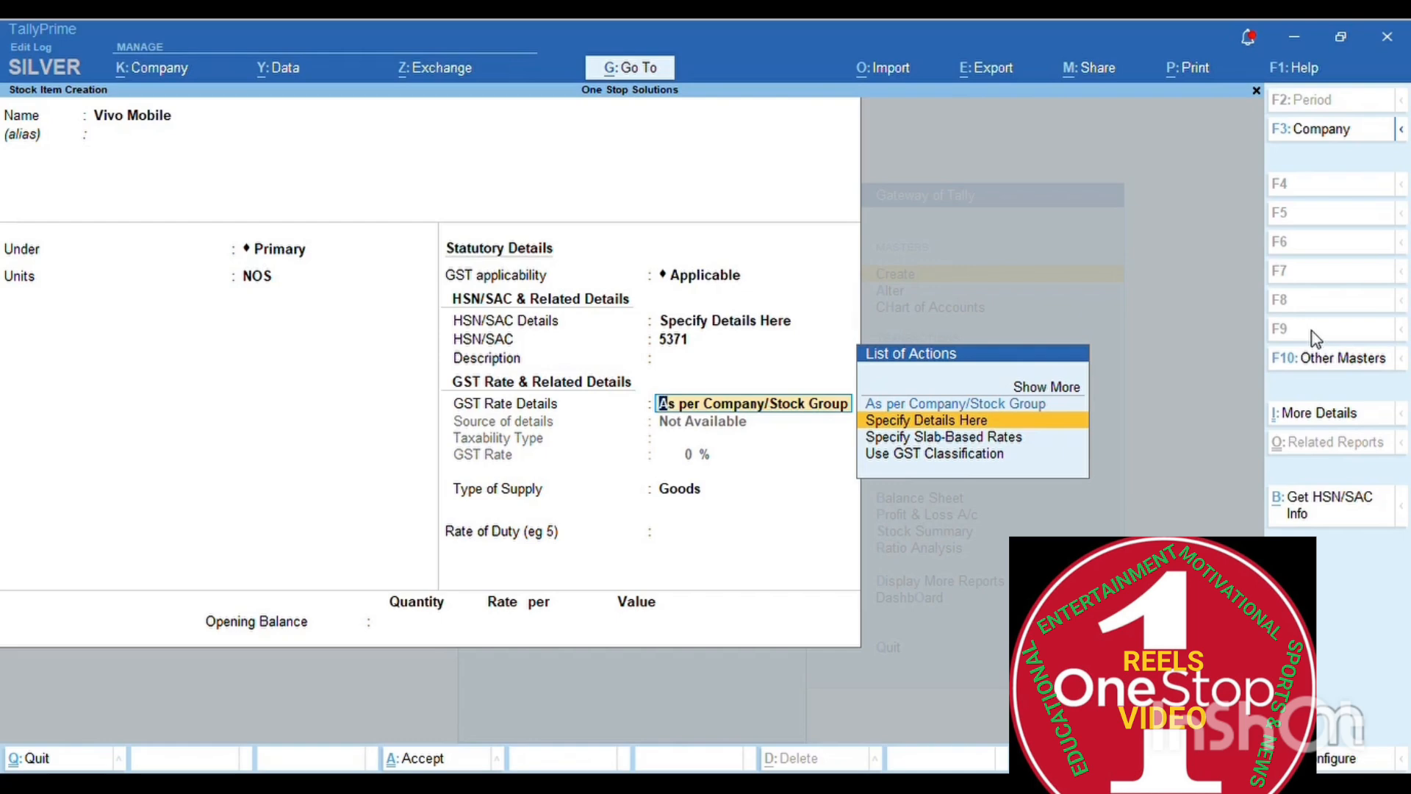
key("Return")
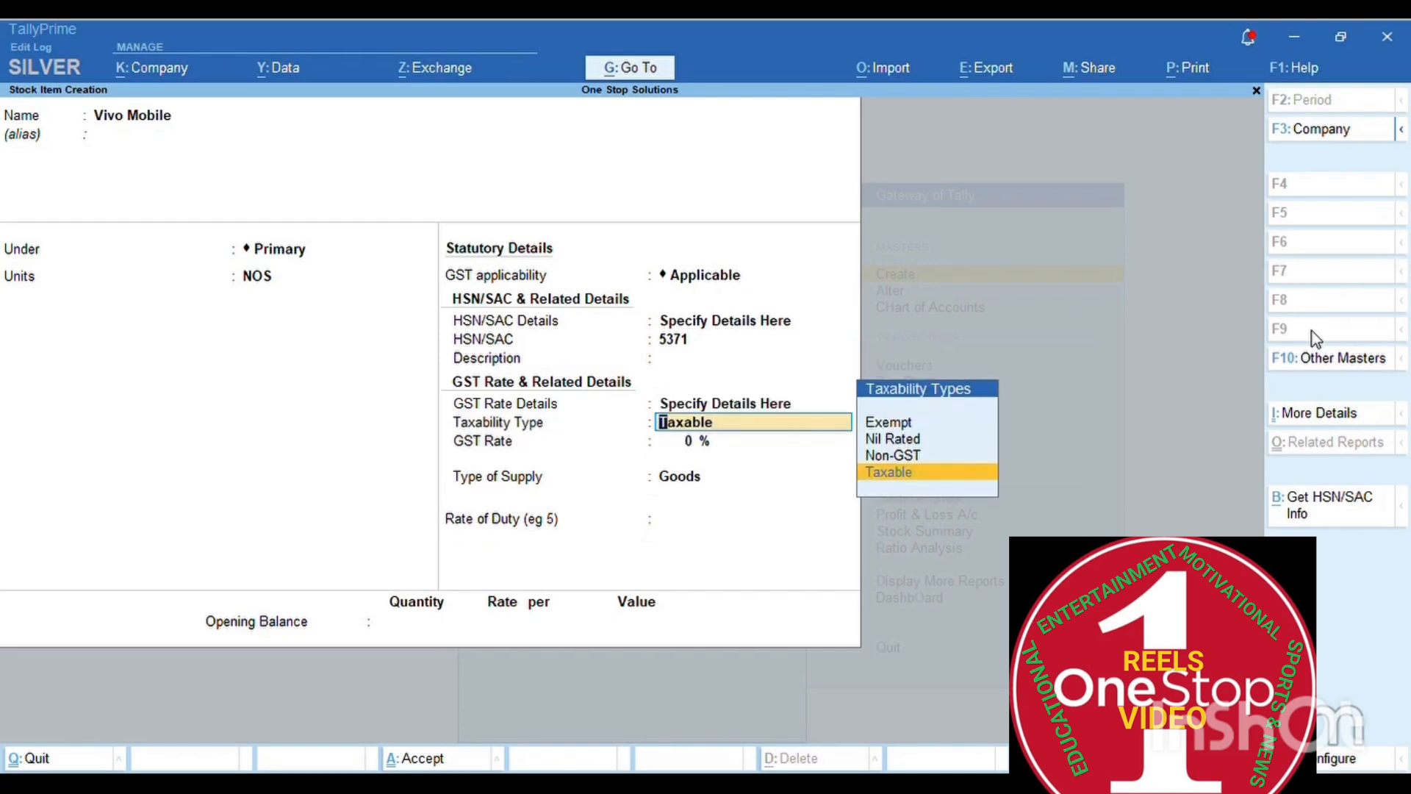
key("Return")
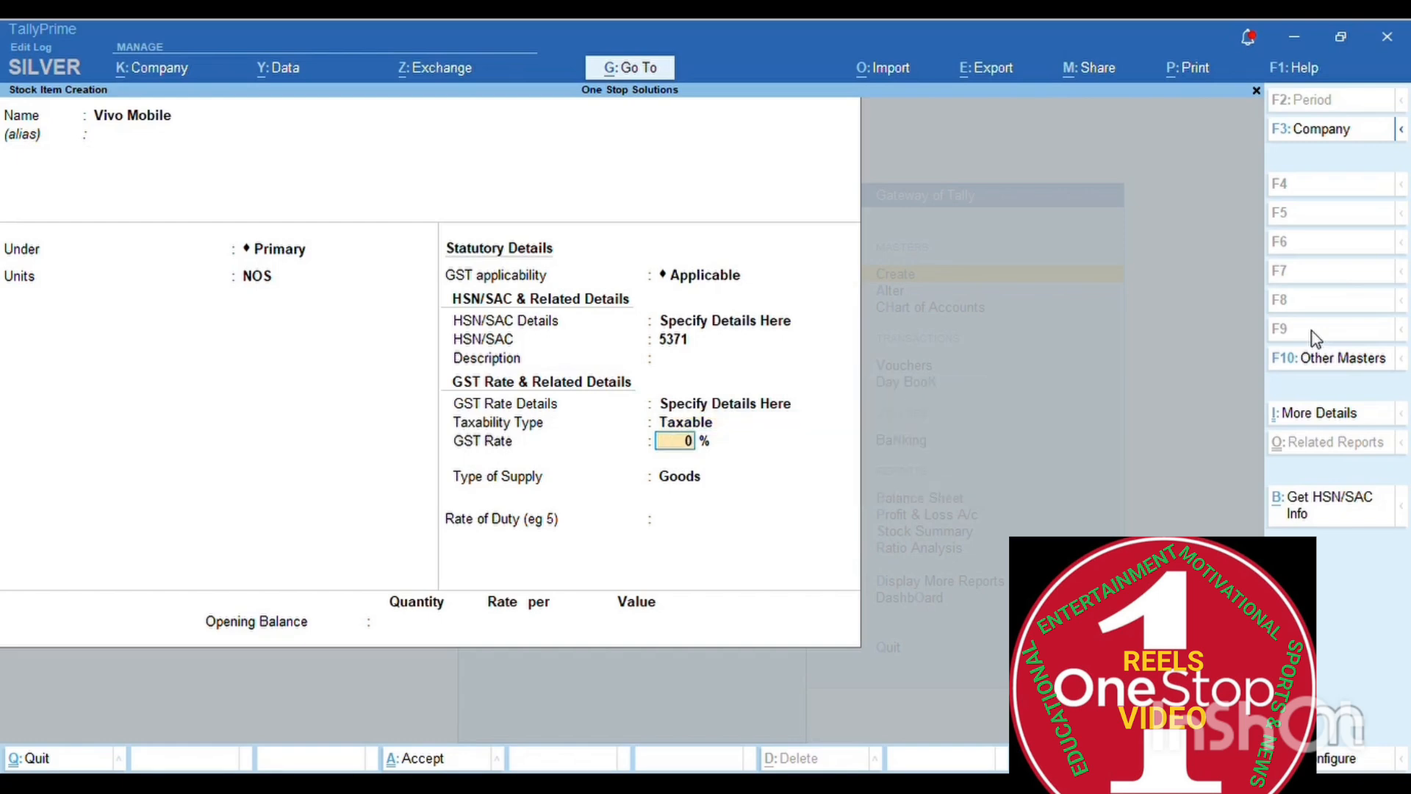
type("18")
key("Return")
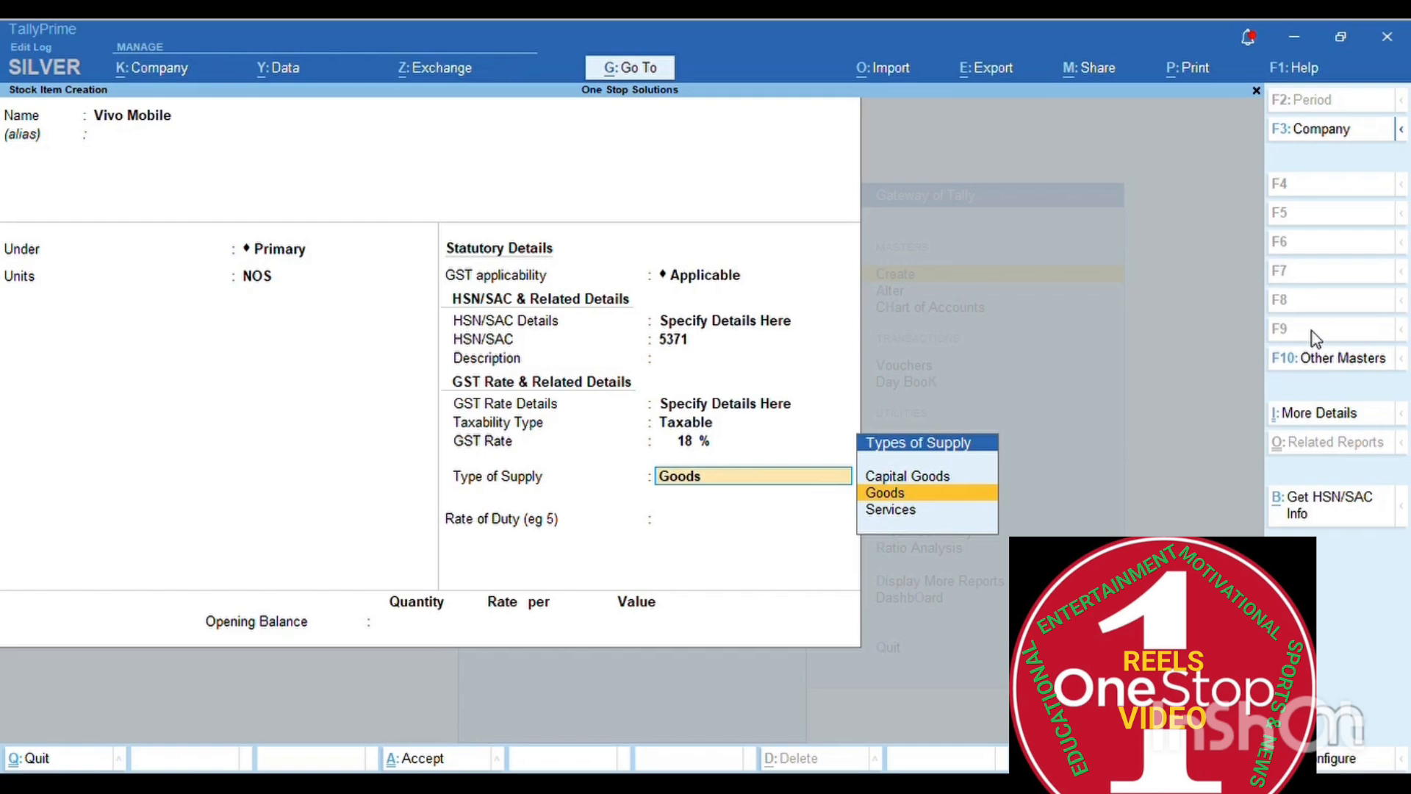
key("Return")
key("Return")
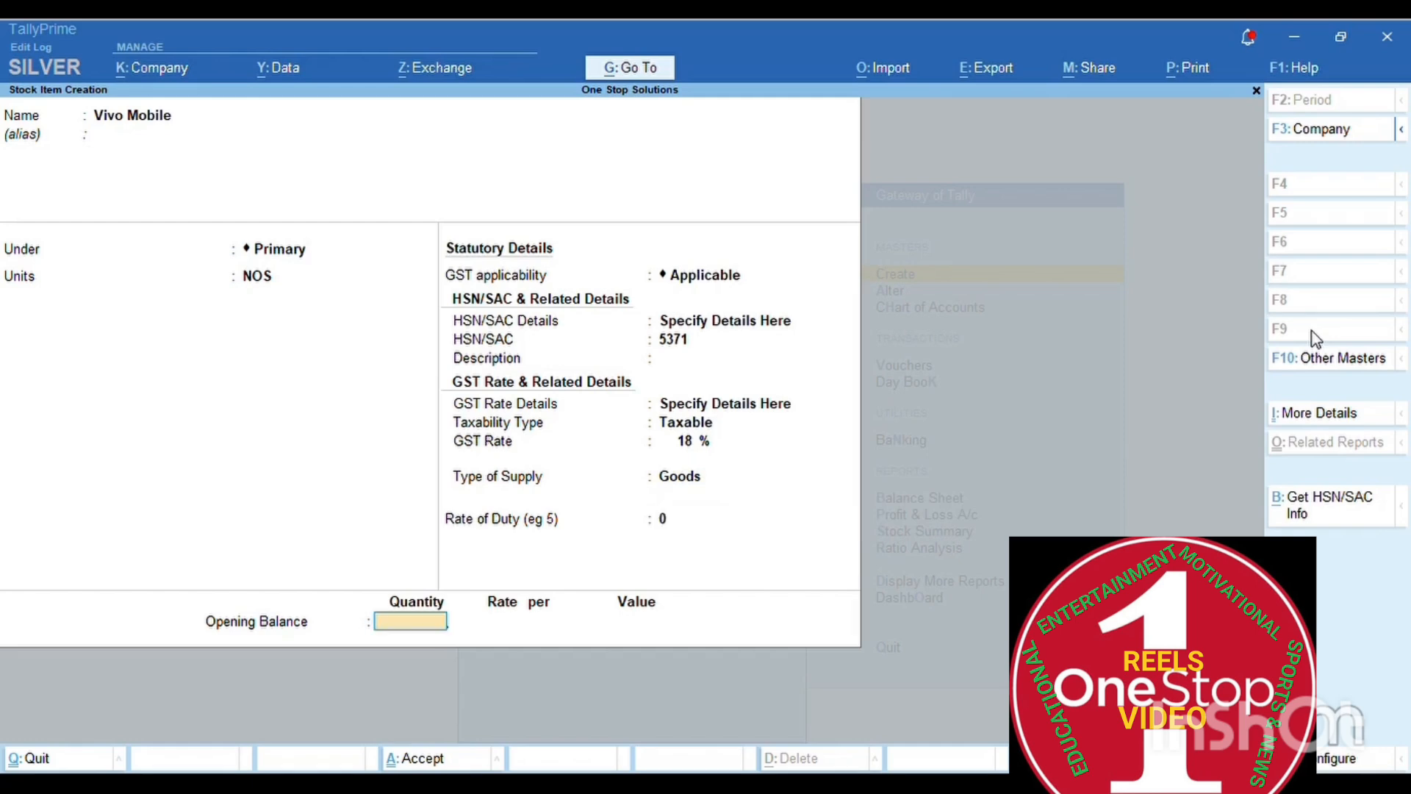
key("Return")
key("Return")
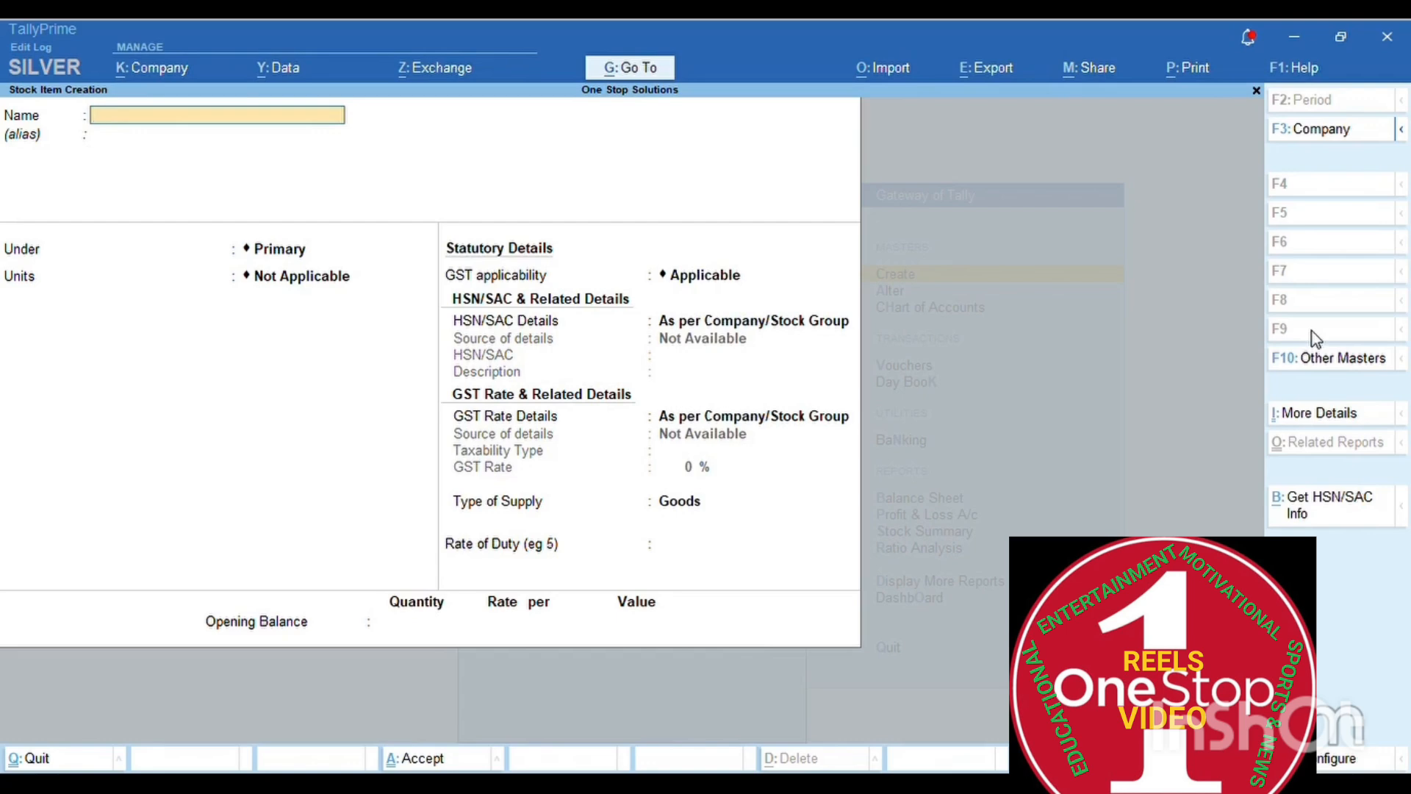
- Name the new stock item 'Real Me Mobile' with NOS as its unit
type("Real Me")
key("Return")
key("BackSpace")
type("Mobile")
key("Return")
key("Return")
key("Return")
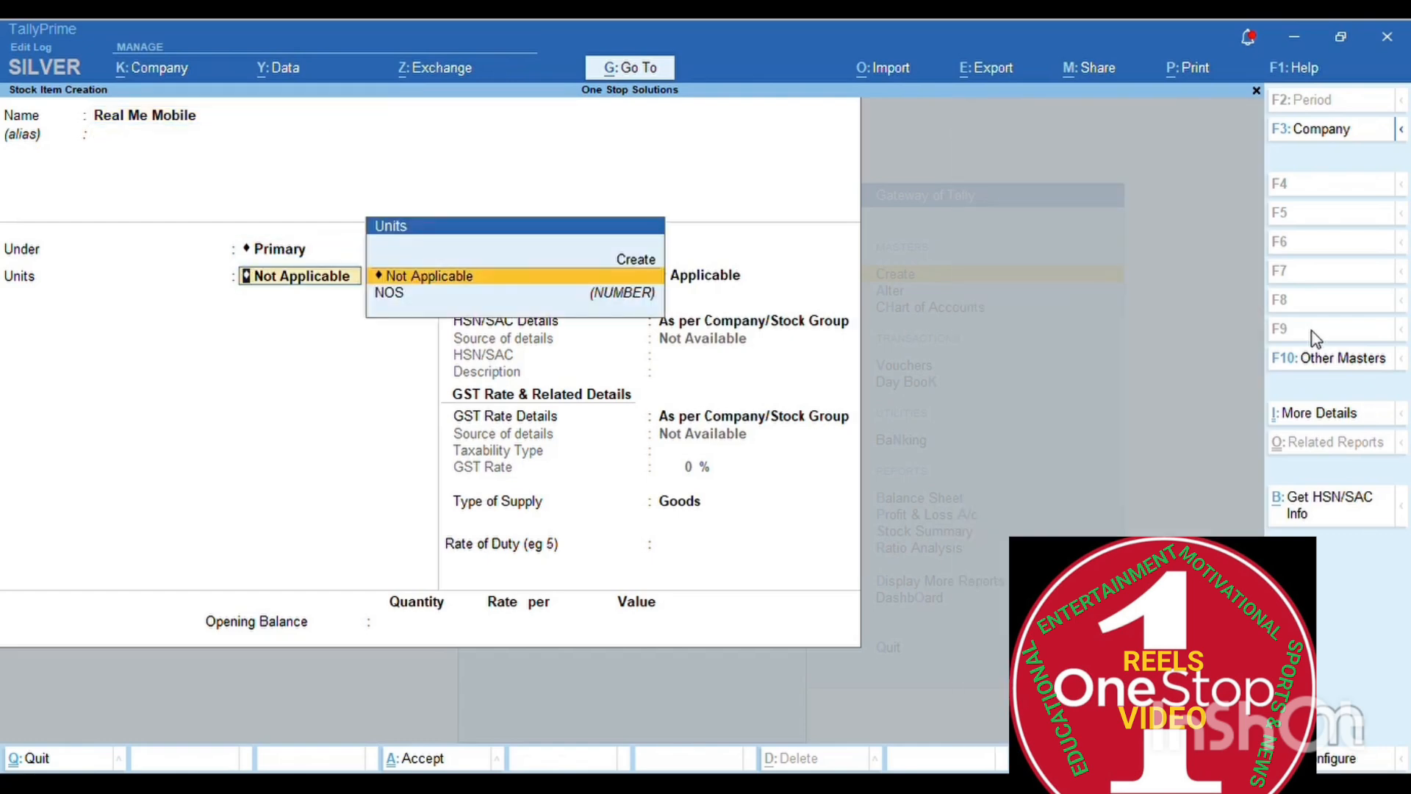
key("Down")
key("Return")
key("Return")
key("Return")
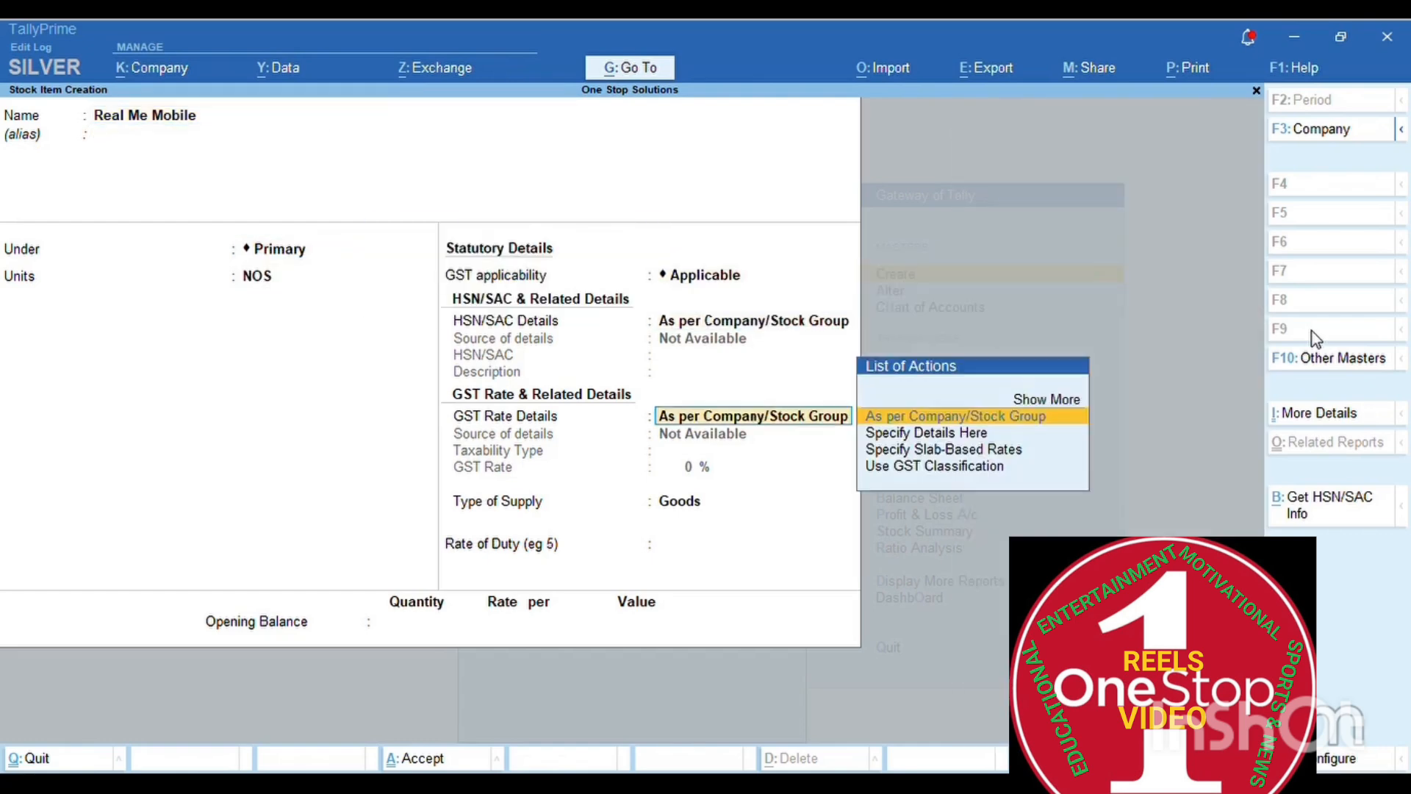
- Give the item HSN/SAC 5371, Taxable 18% GST as Goods, and save it
key("BackSpace")
key("Down")
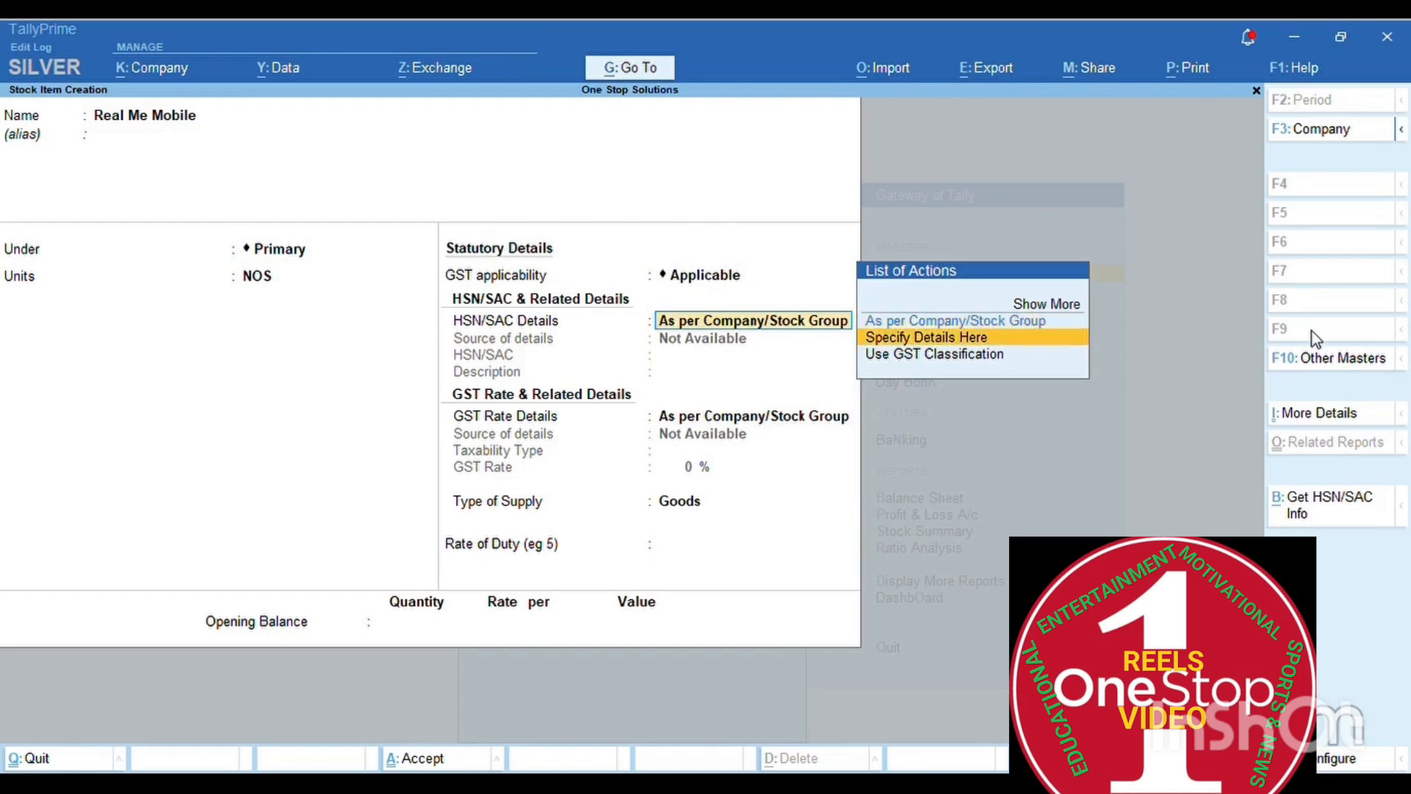
key("Return")
type("5371")
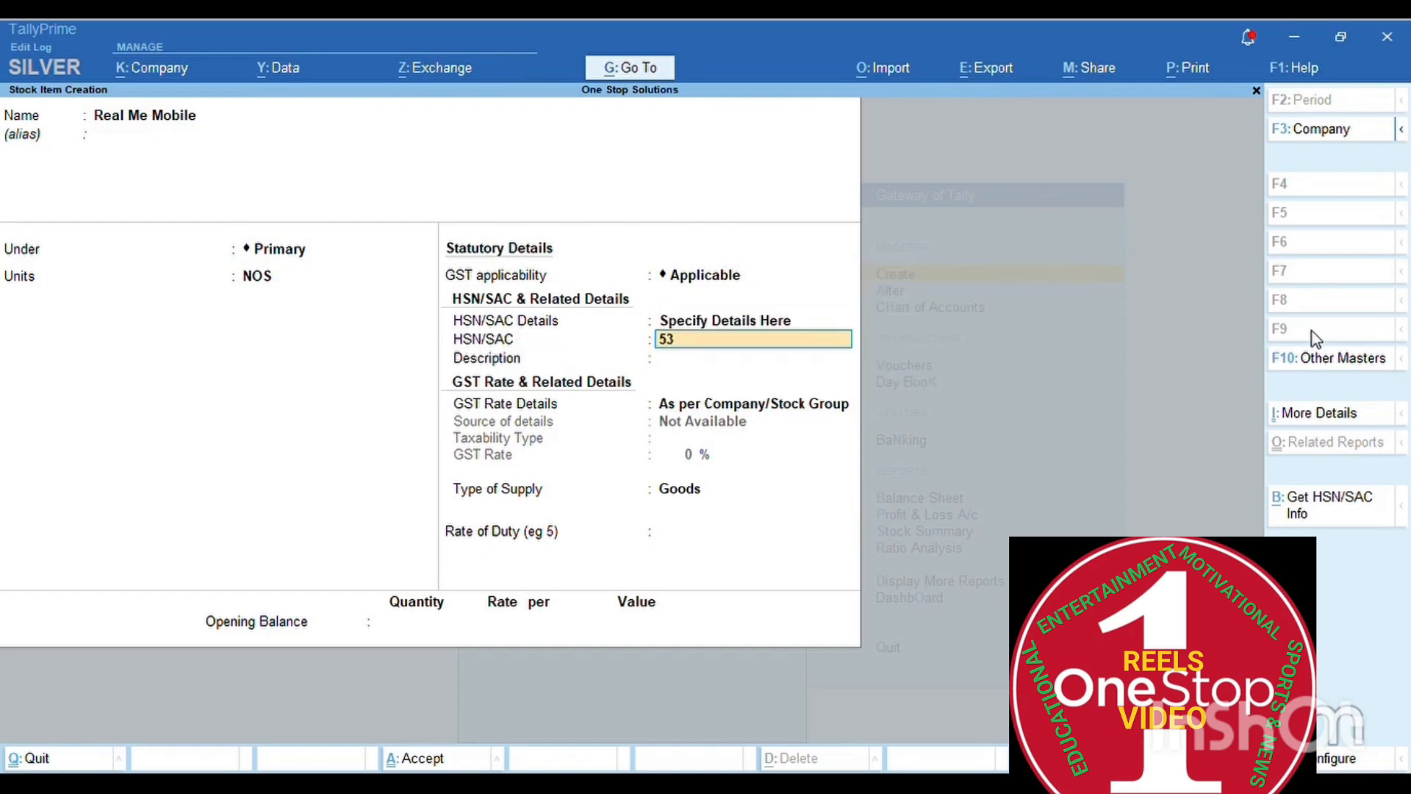
key("Return")
key("Return")
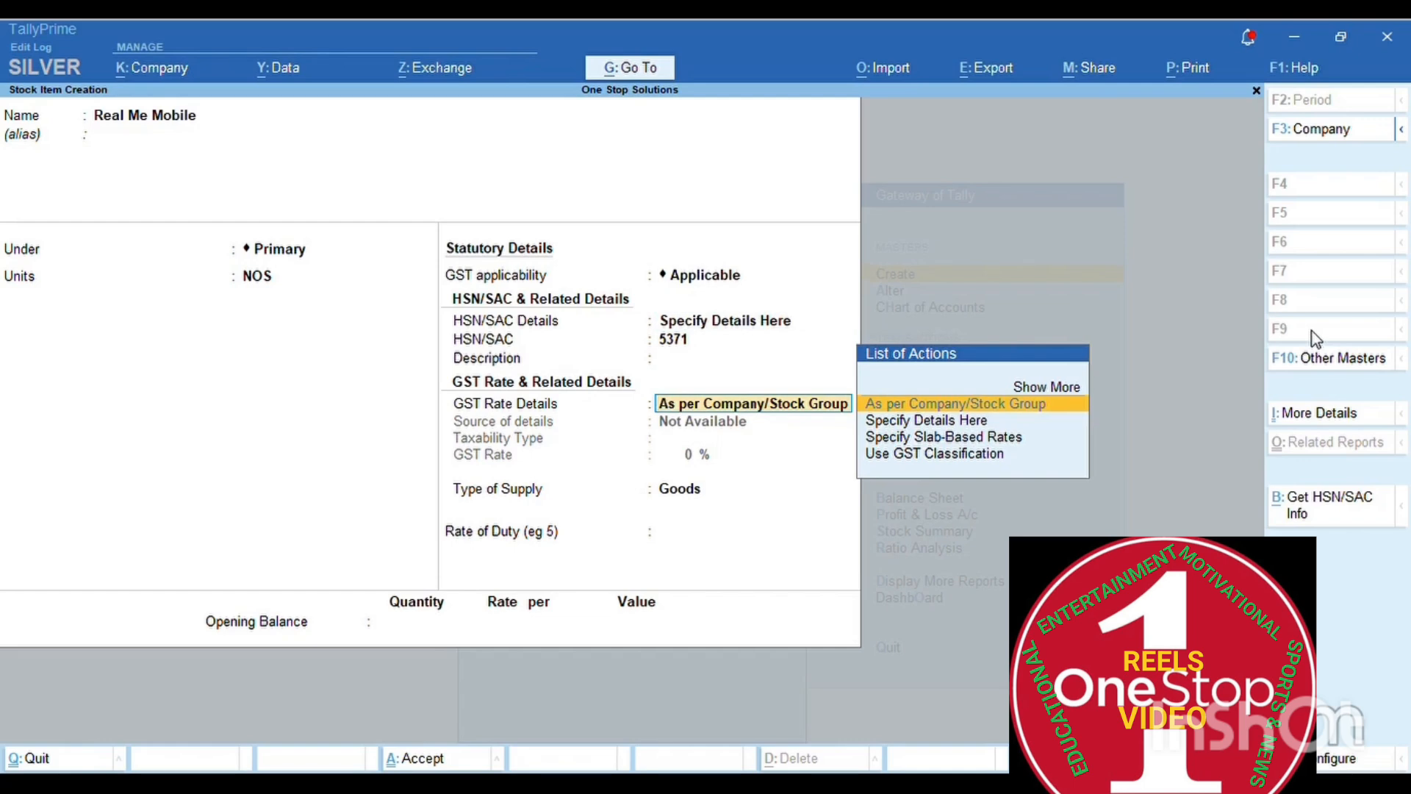
key("Down")
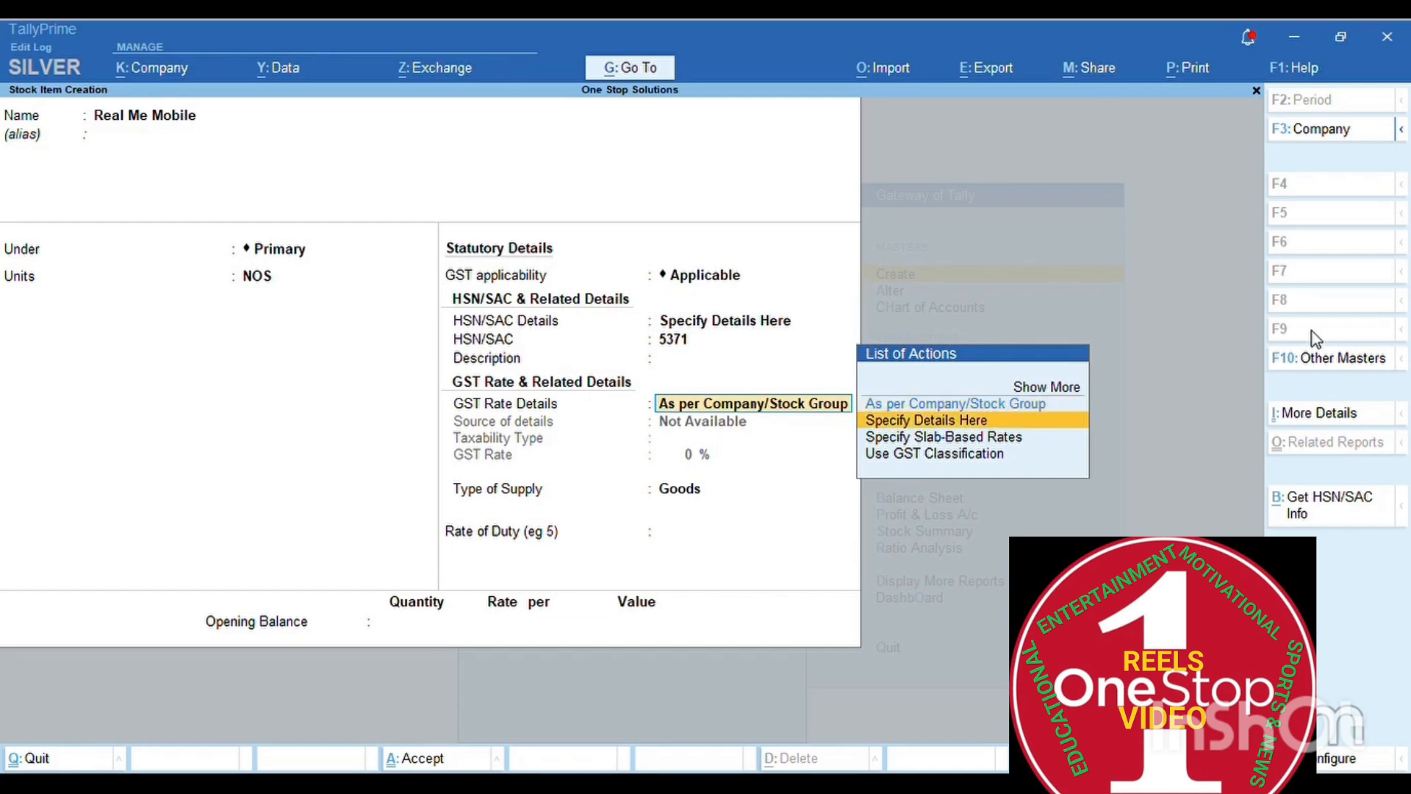
key("Return")
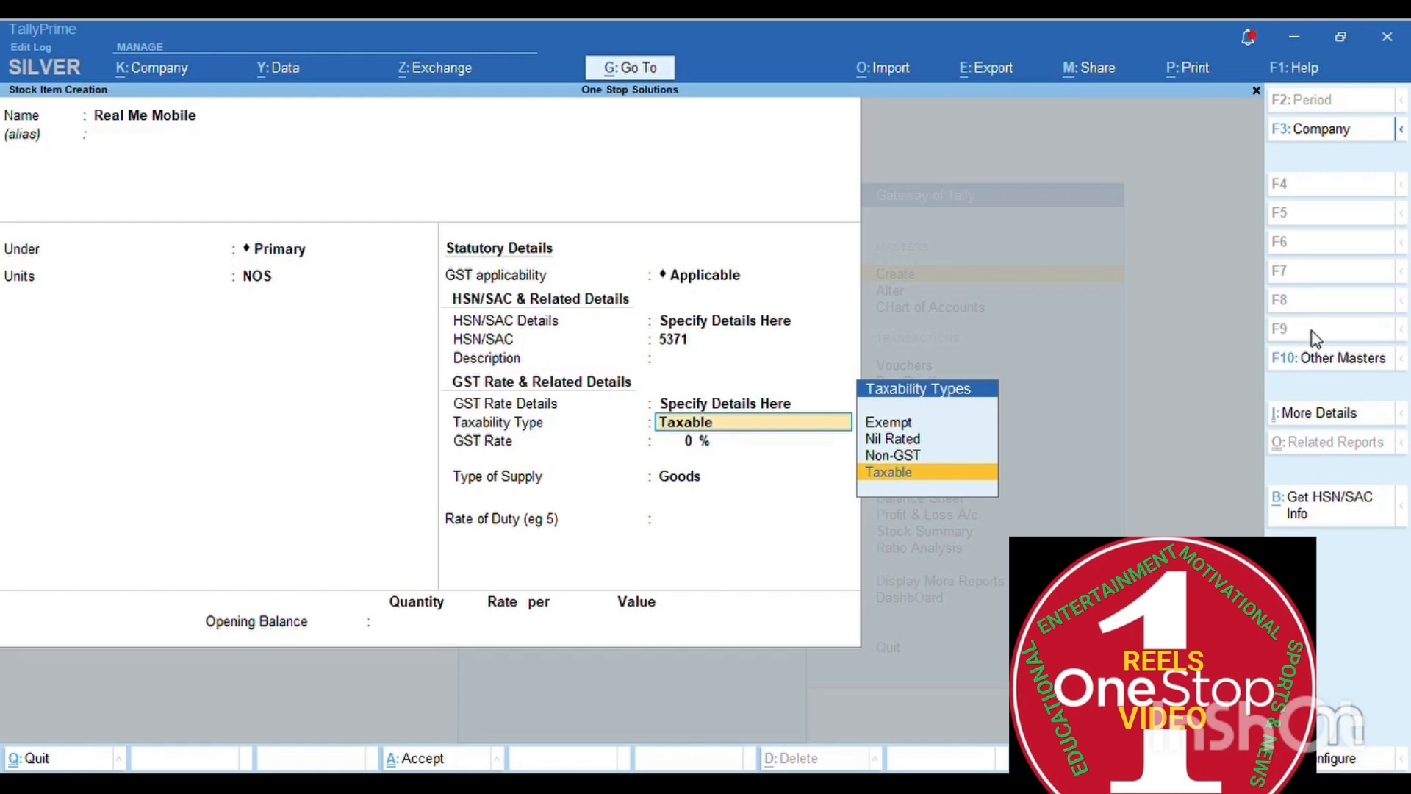
key("Return")
type("18")
key("Return")
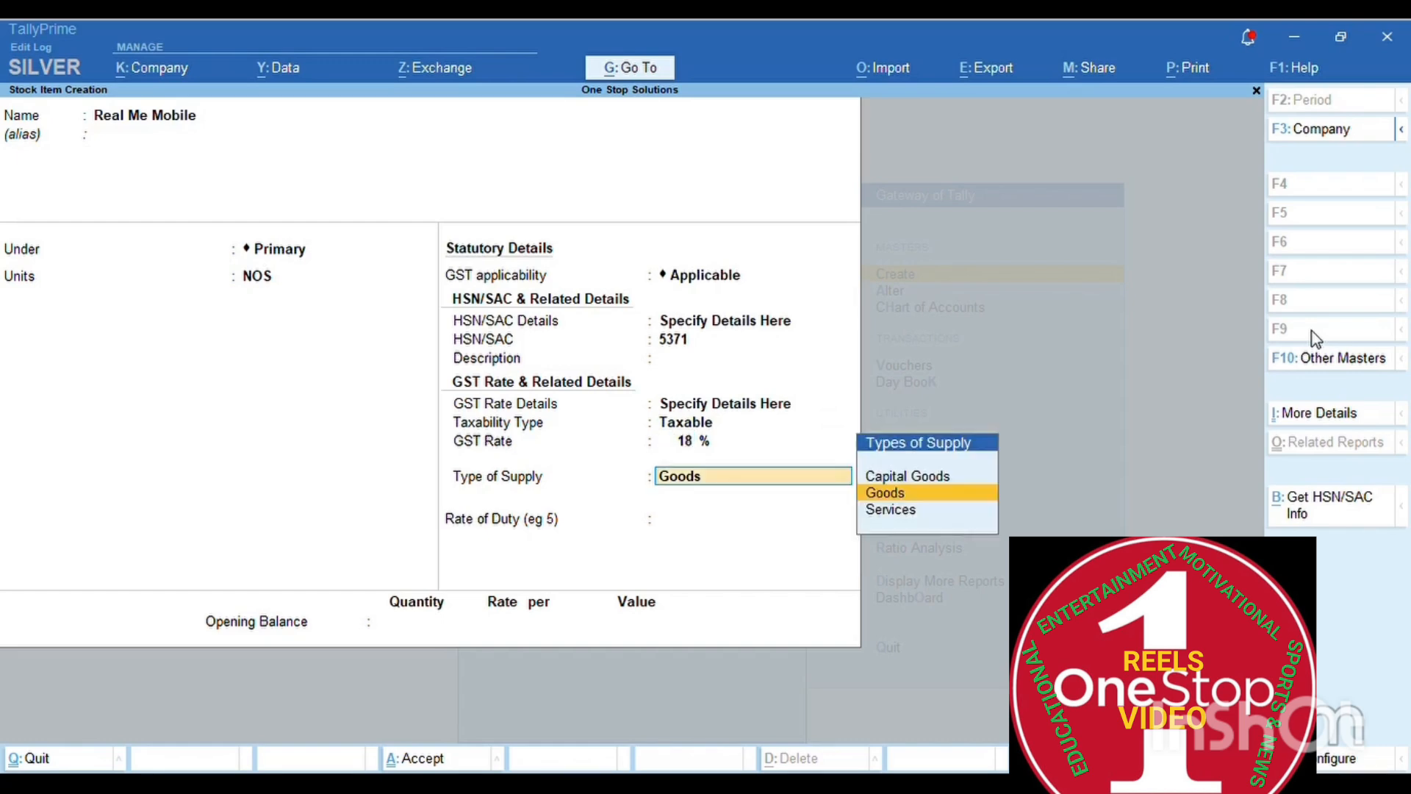
key("Return")
key("Return")
key("Return")
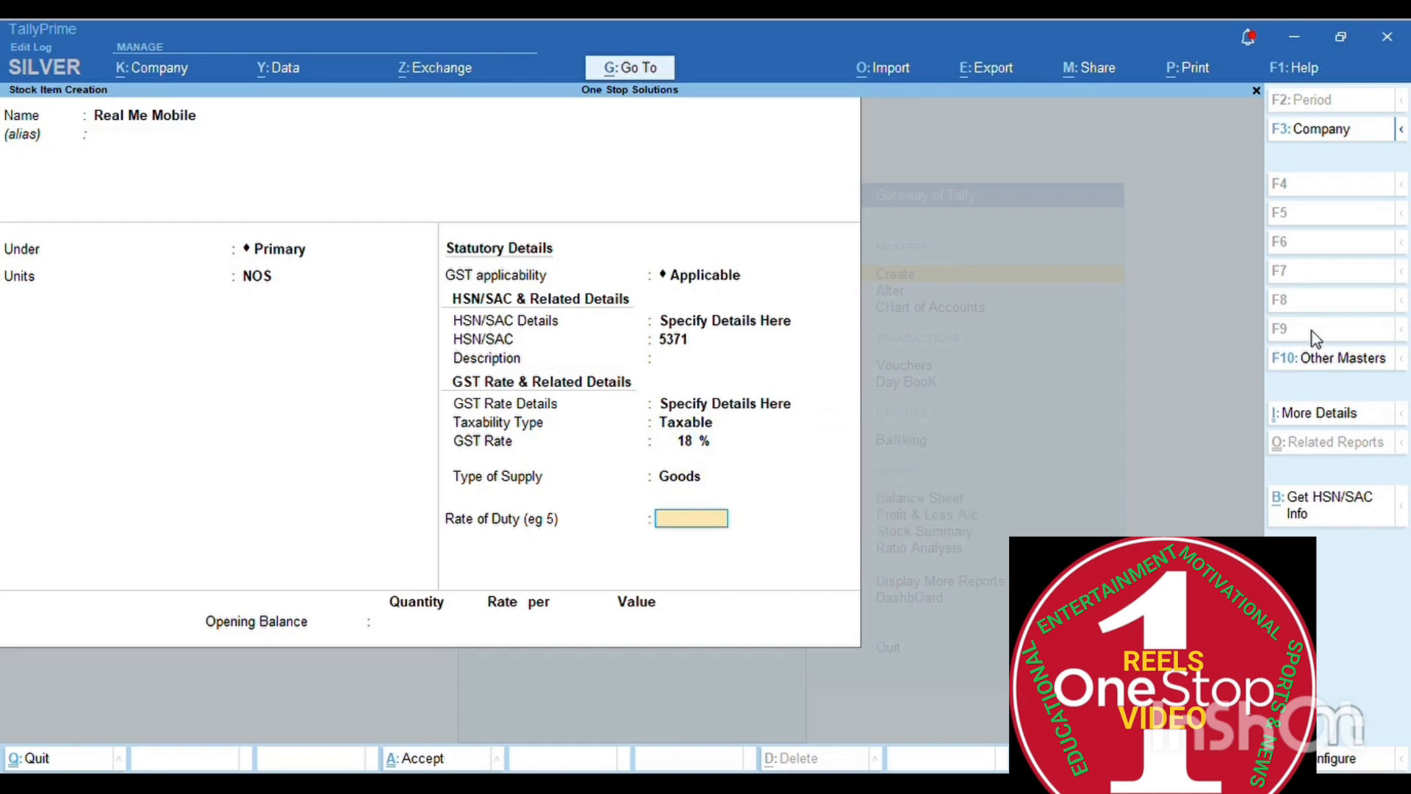
key("Return")
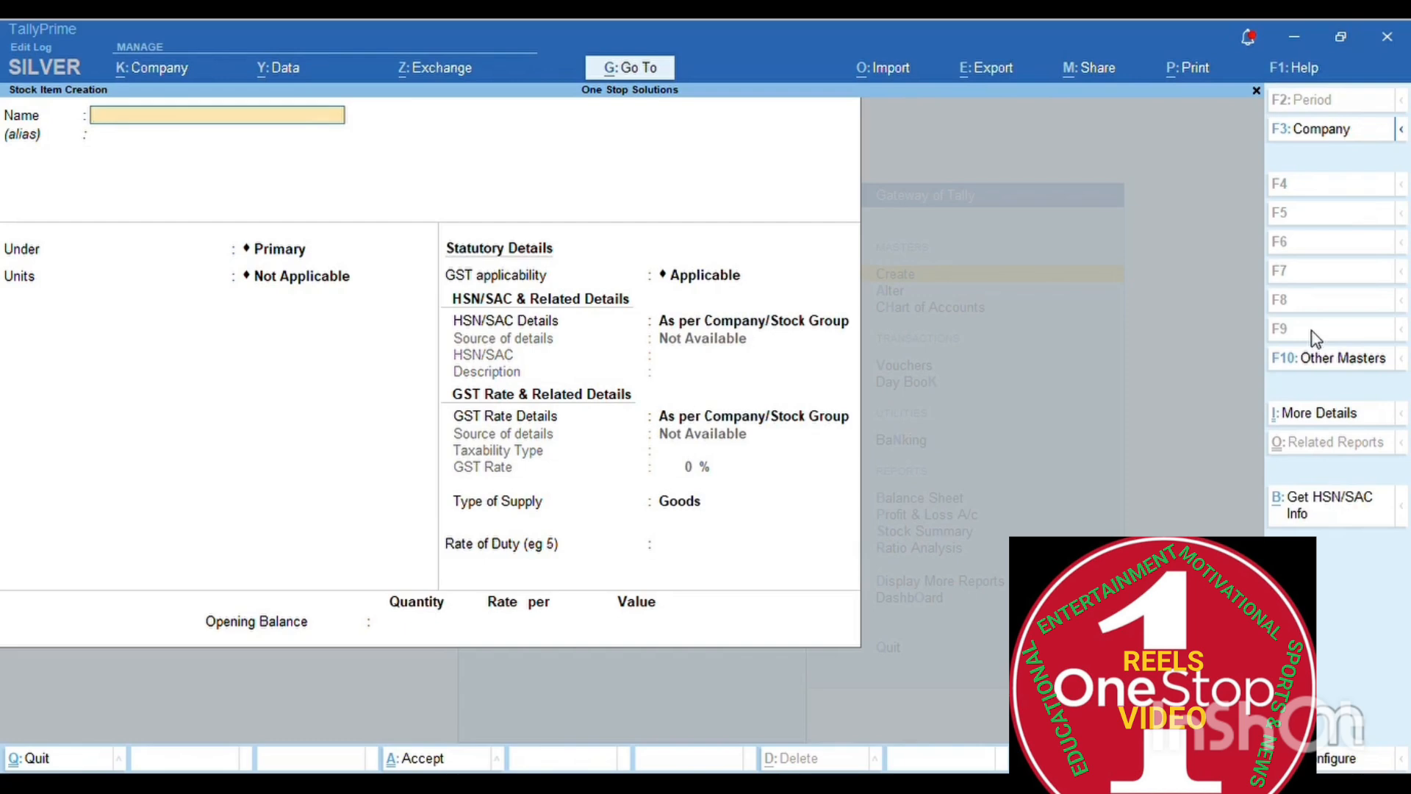
- Start a Purchase voucher with supplier invoice C-123/24-25 dated 1-Jan-25
key("Escape")
key("Return")
key("Escape")
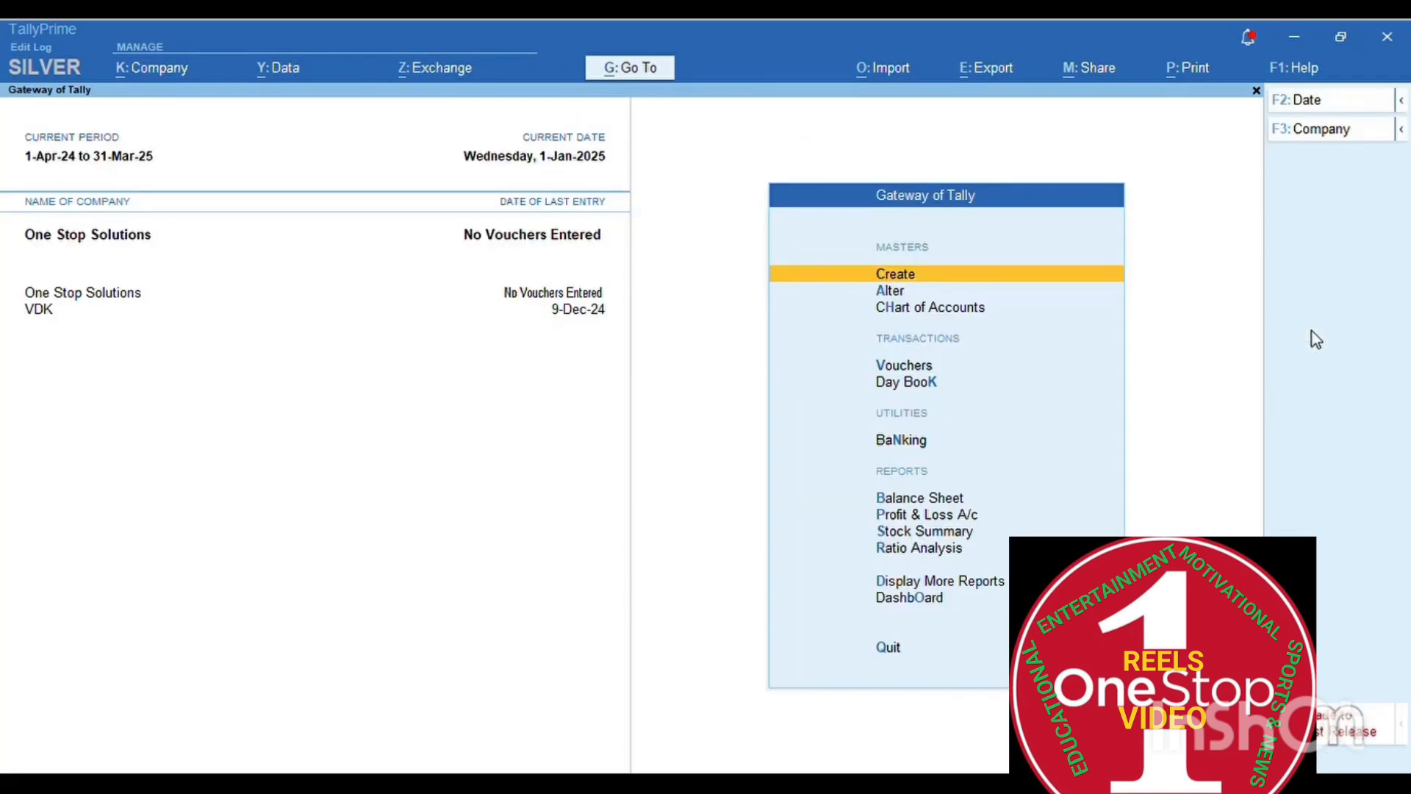
key("Down")
key("Down")
key("Down")
key("Down")
key("Up")
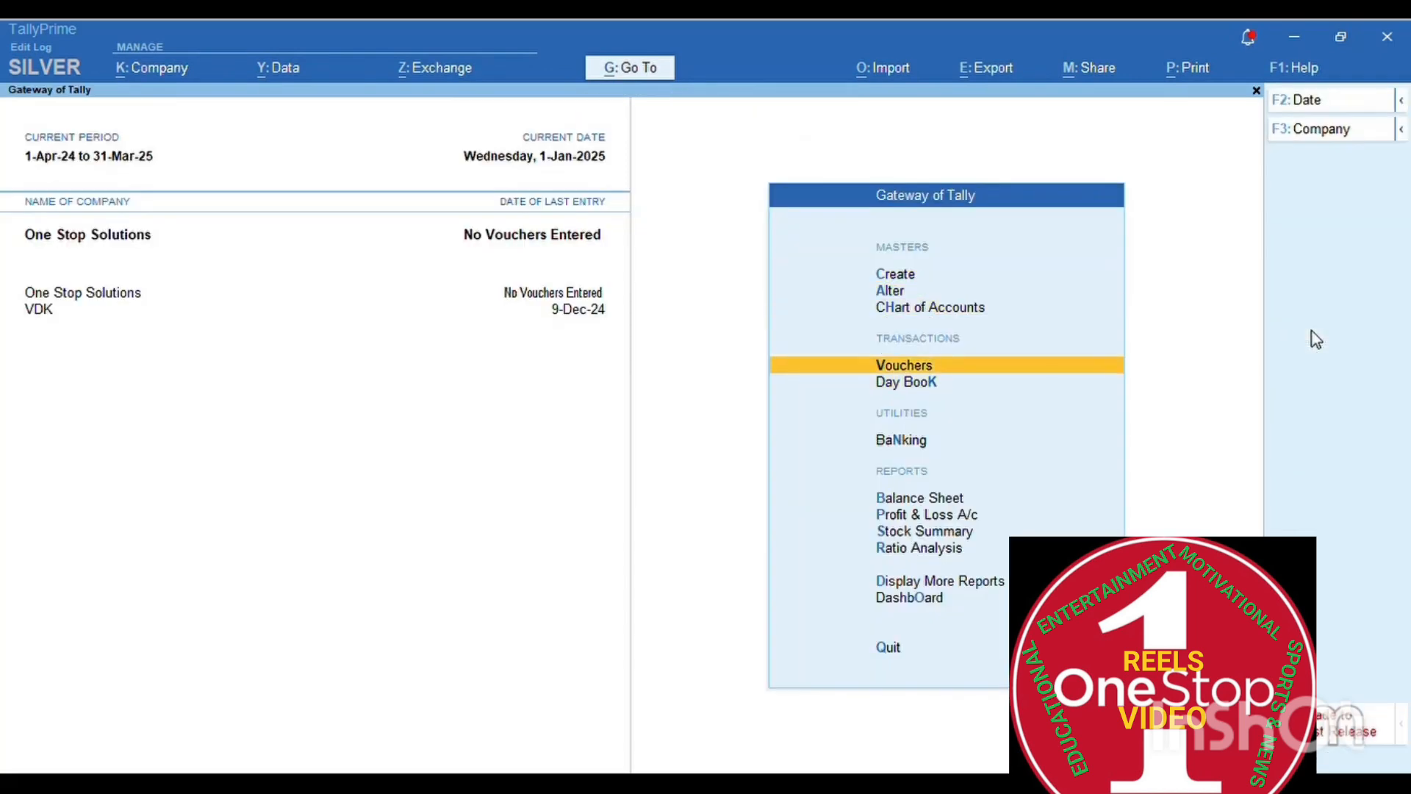
key("Return")
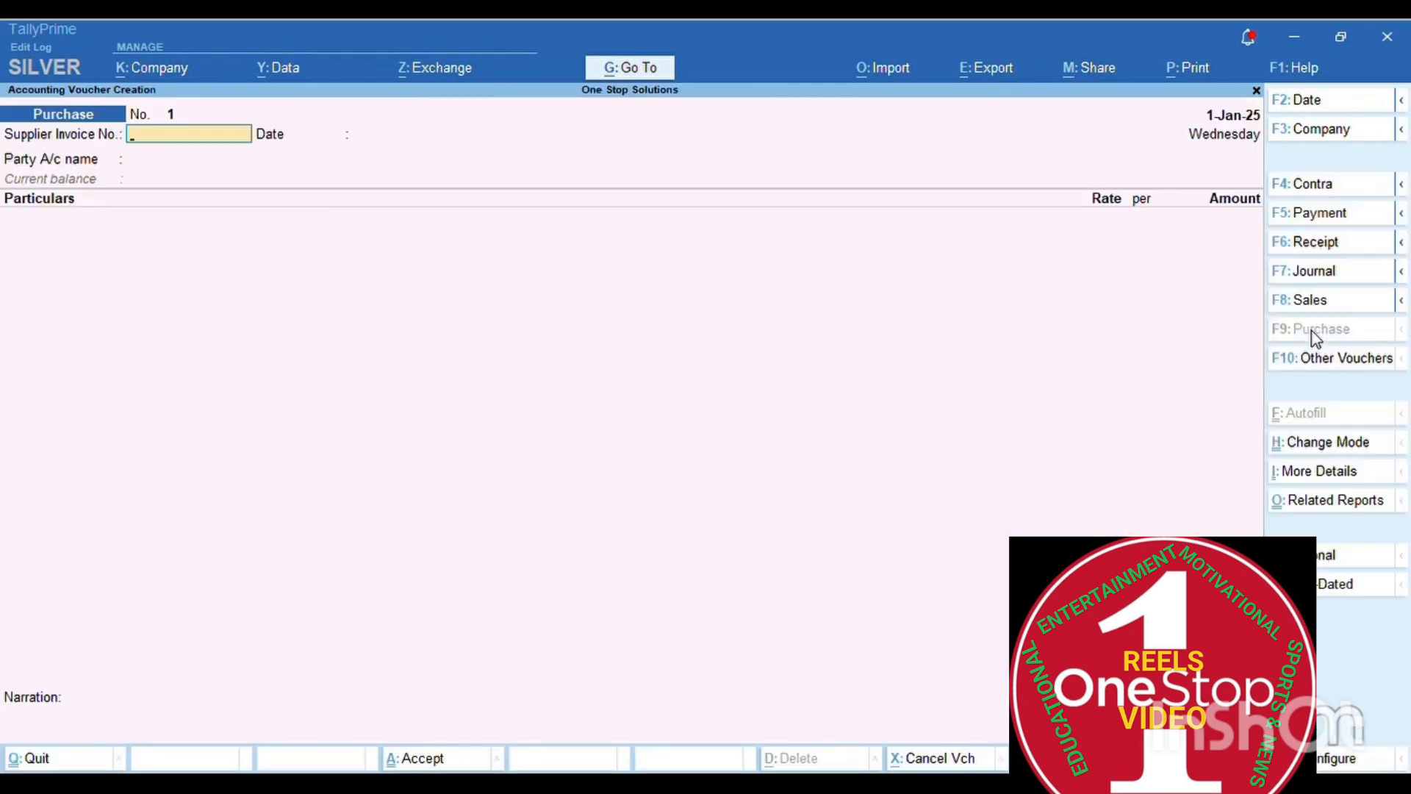
type("c")
type("-123/24-25")
key("Return")
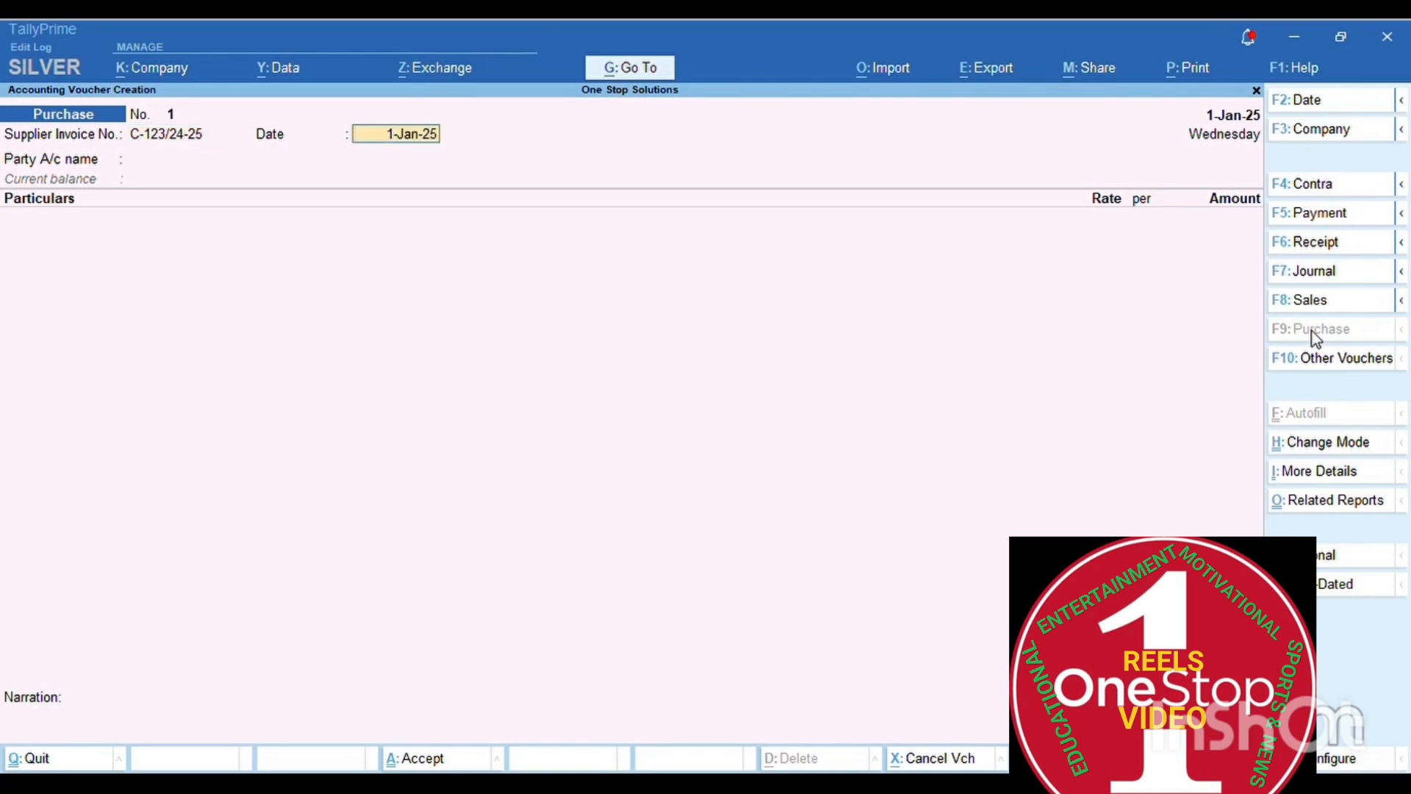
key("Return")
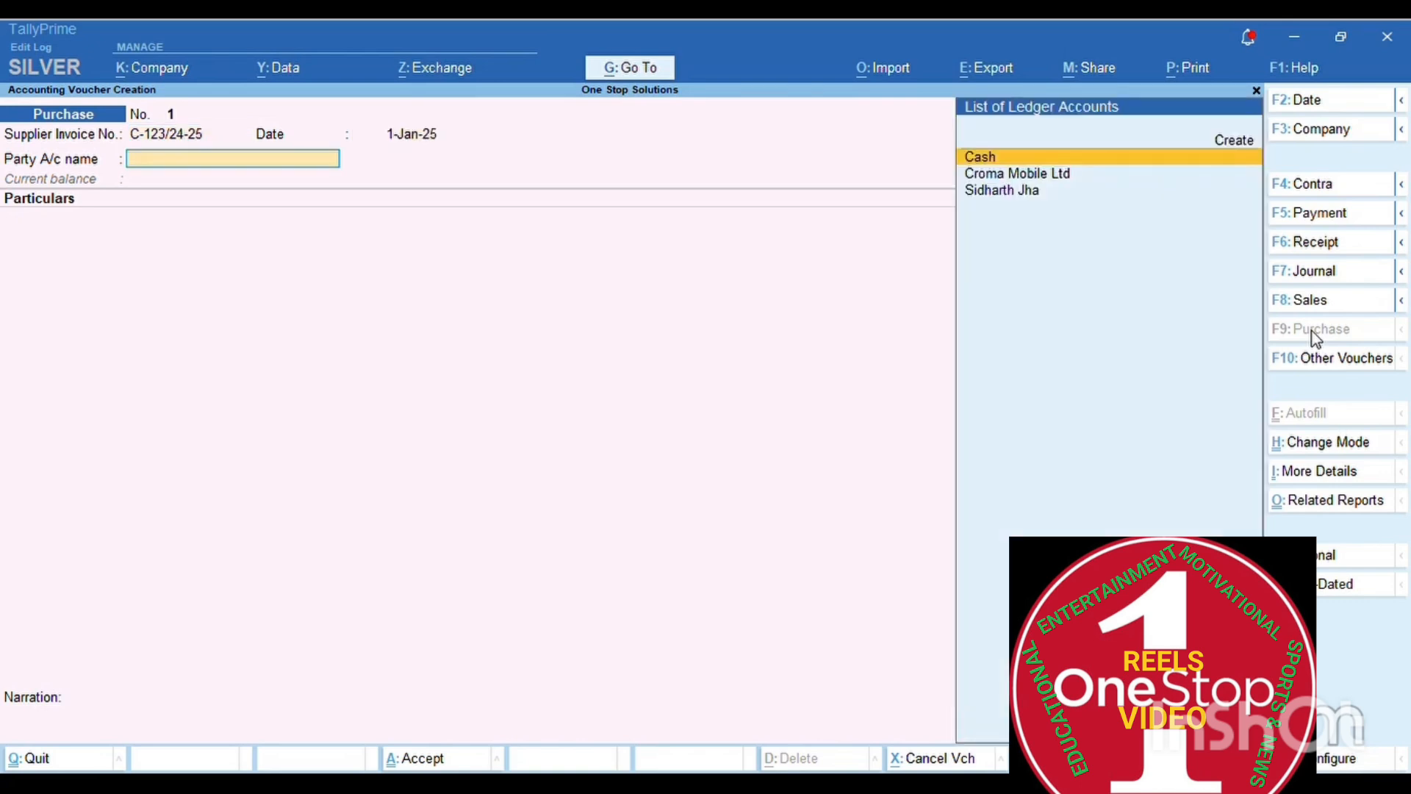
- Select Croma Mobile Ltd as the party account and accept the party details
type("C")
key("Down")
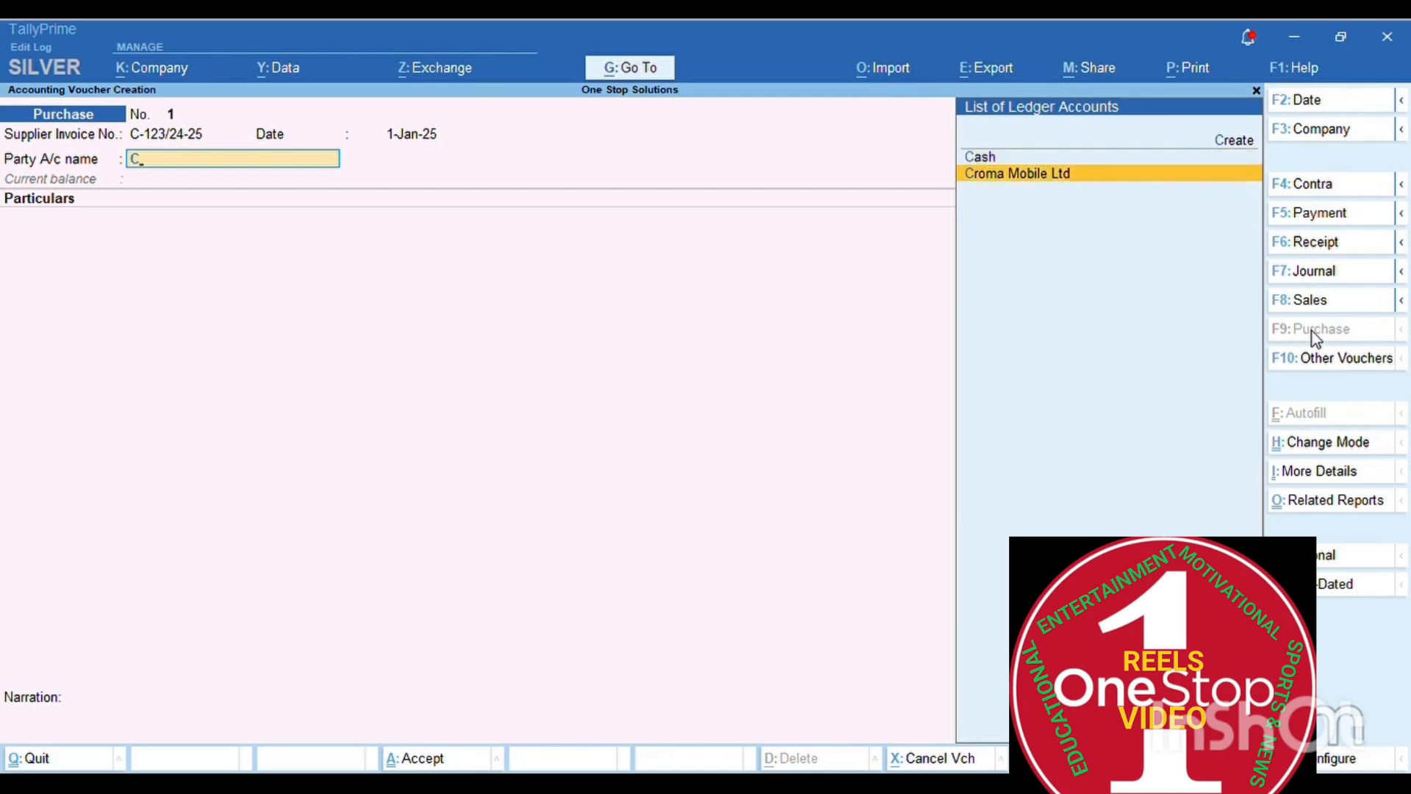
key("Return")
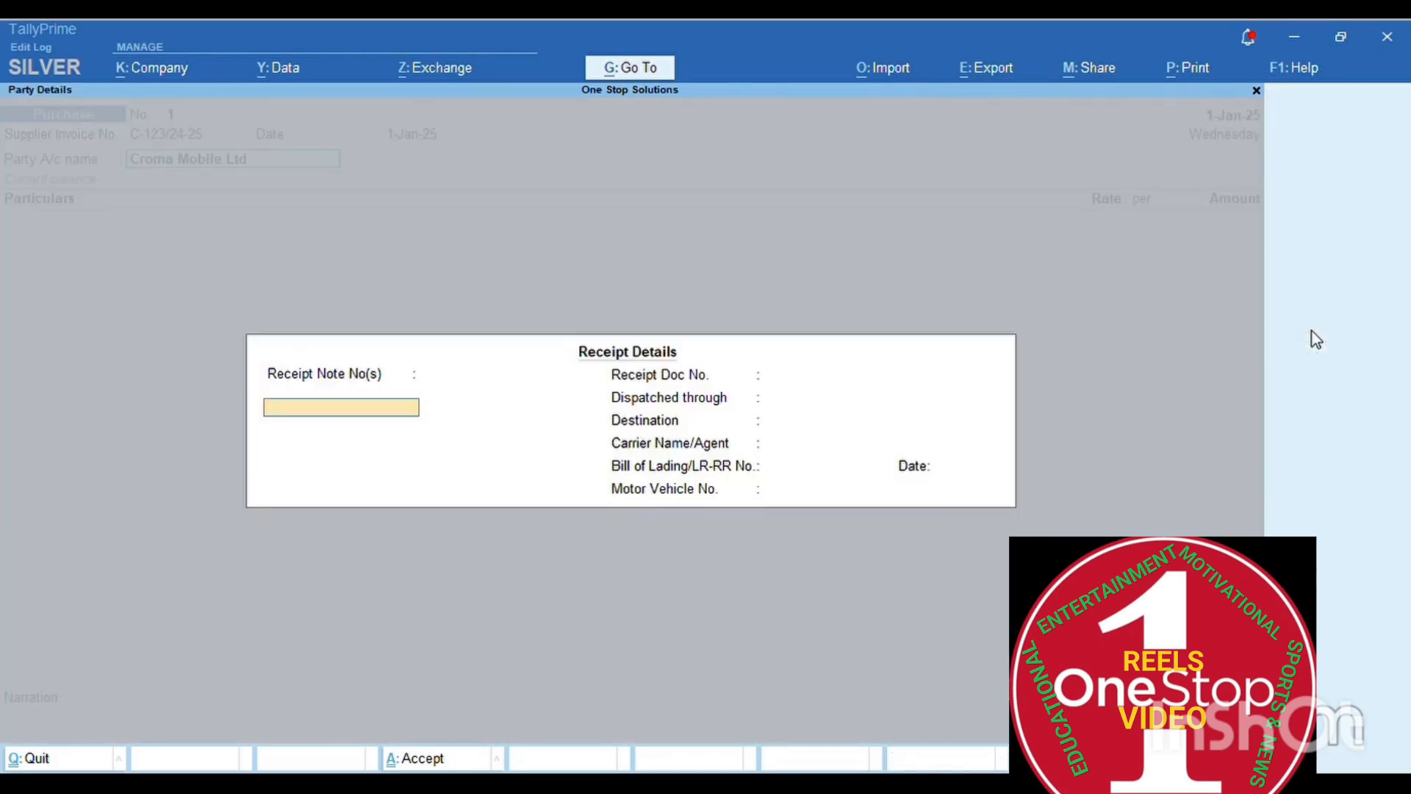
key("Return")
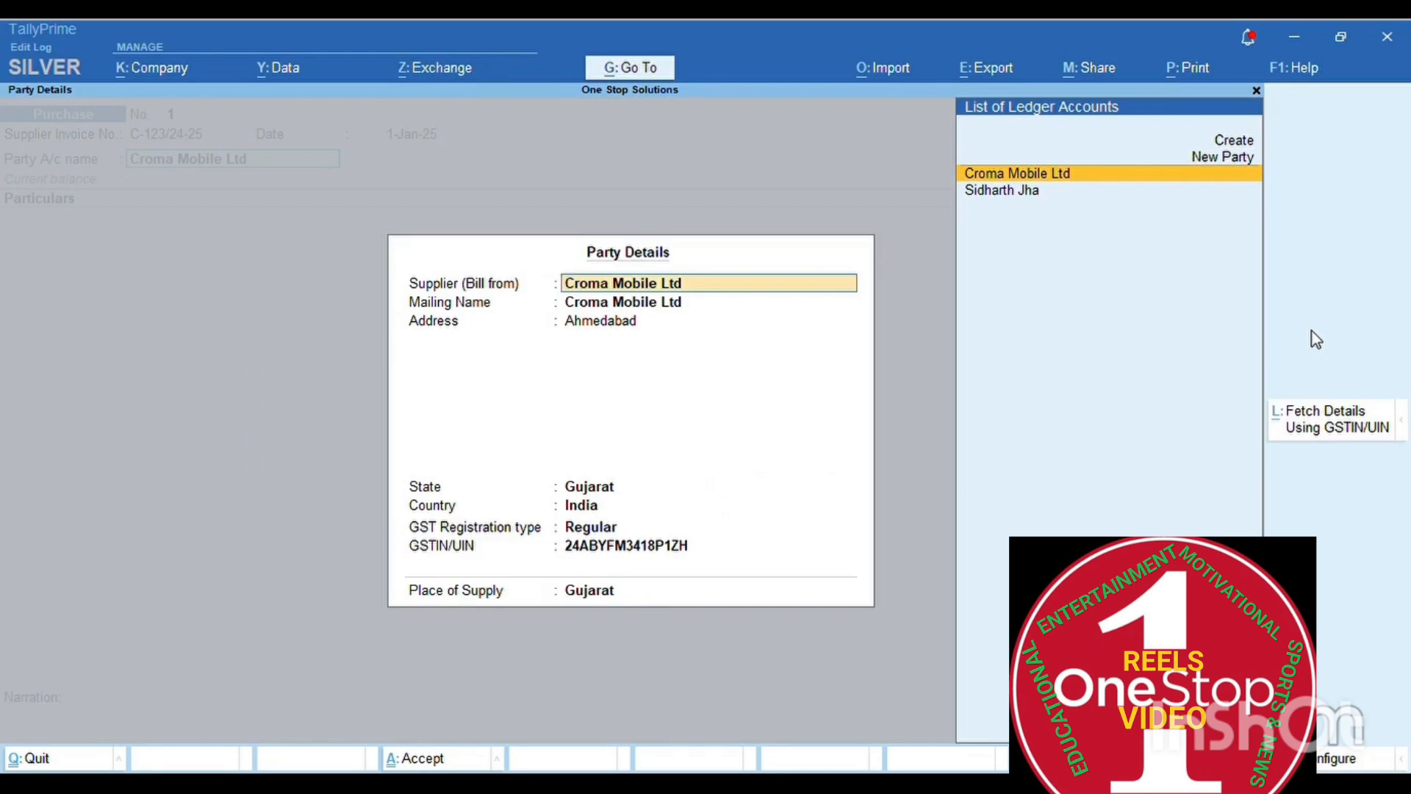
key("ctrl+a")
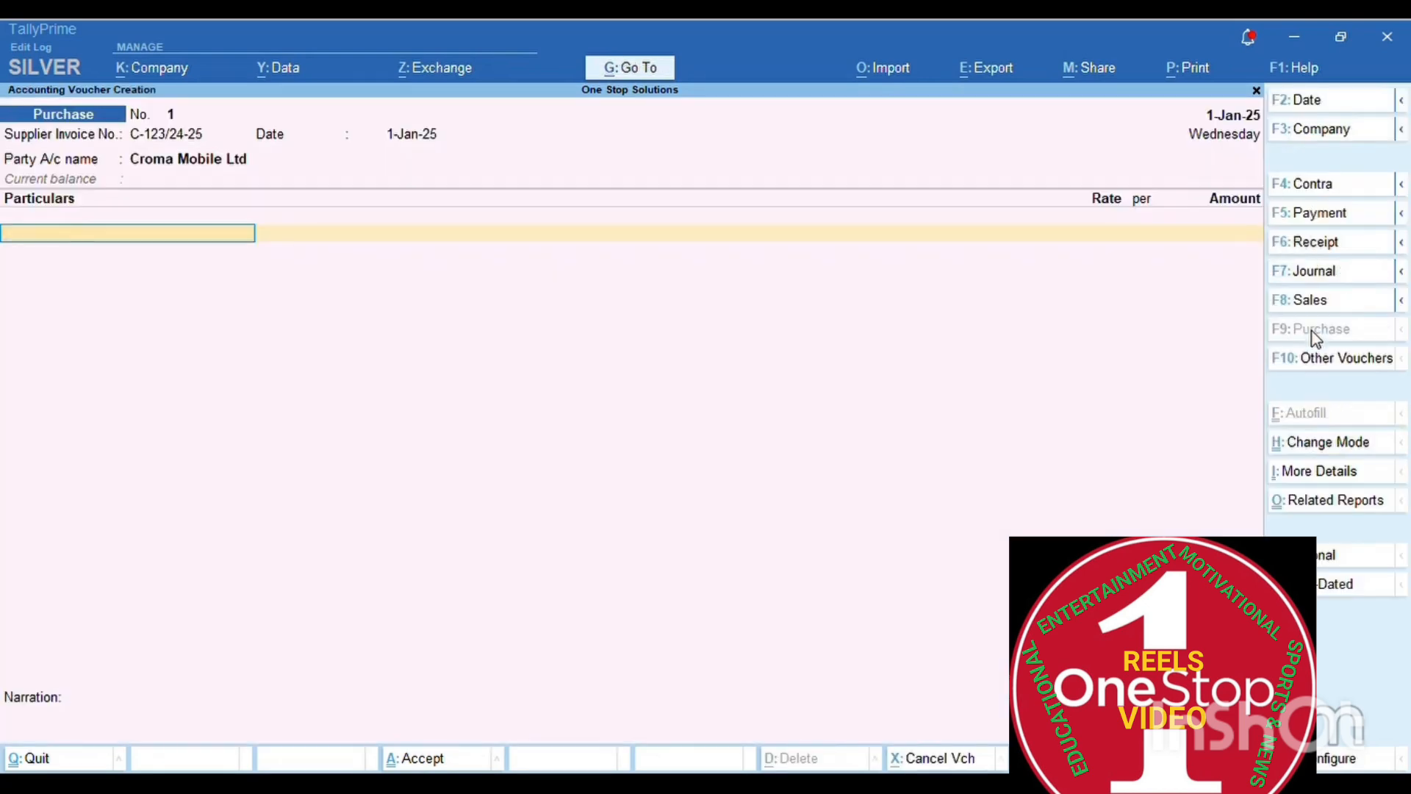
- Open the Croma Mobile Ltd party ledger for alteration from the voucher using Ctrl+Enter
type("Mo")
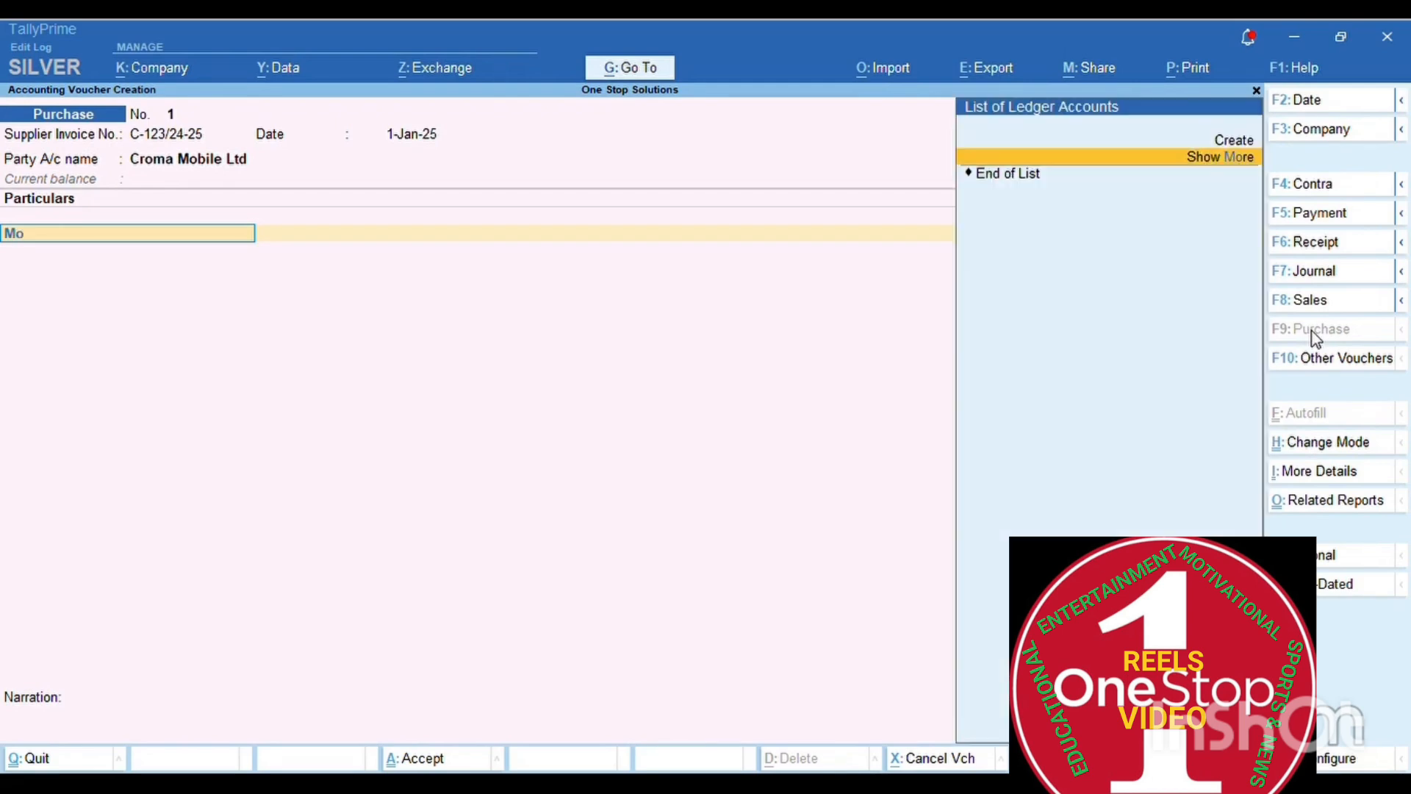
key("BackSpace")
key("BackSpace")
left_click(204, 163)
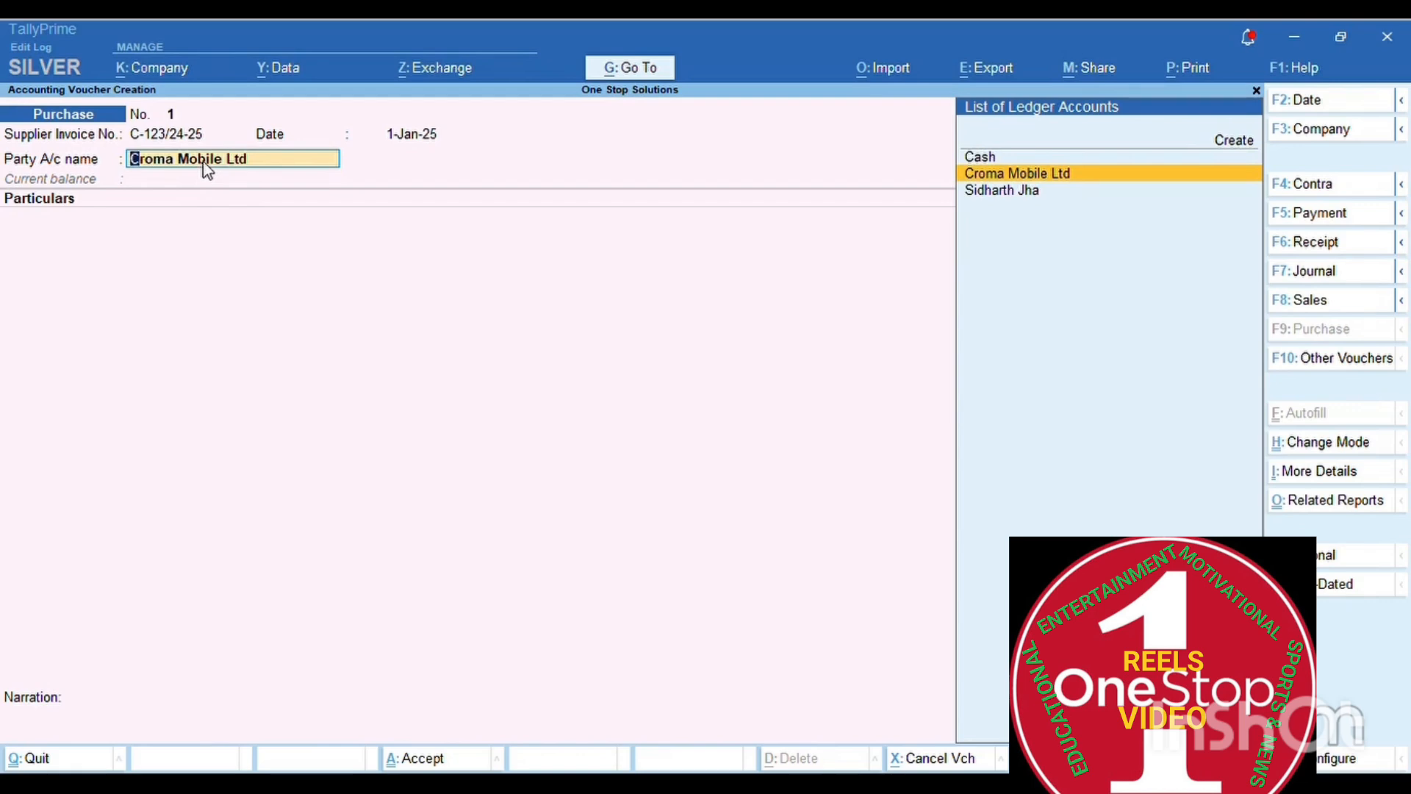
key("ctrl")
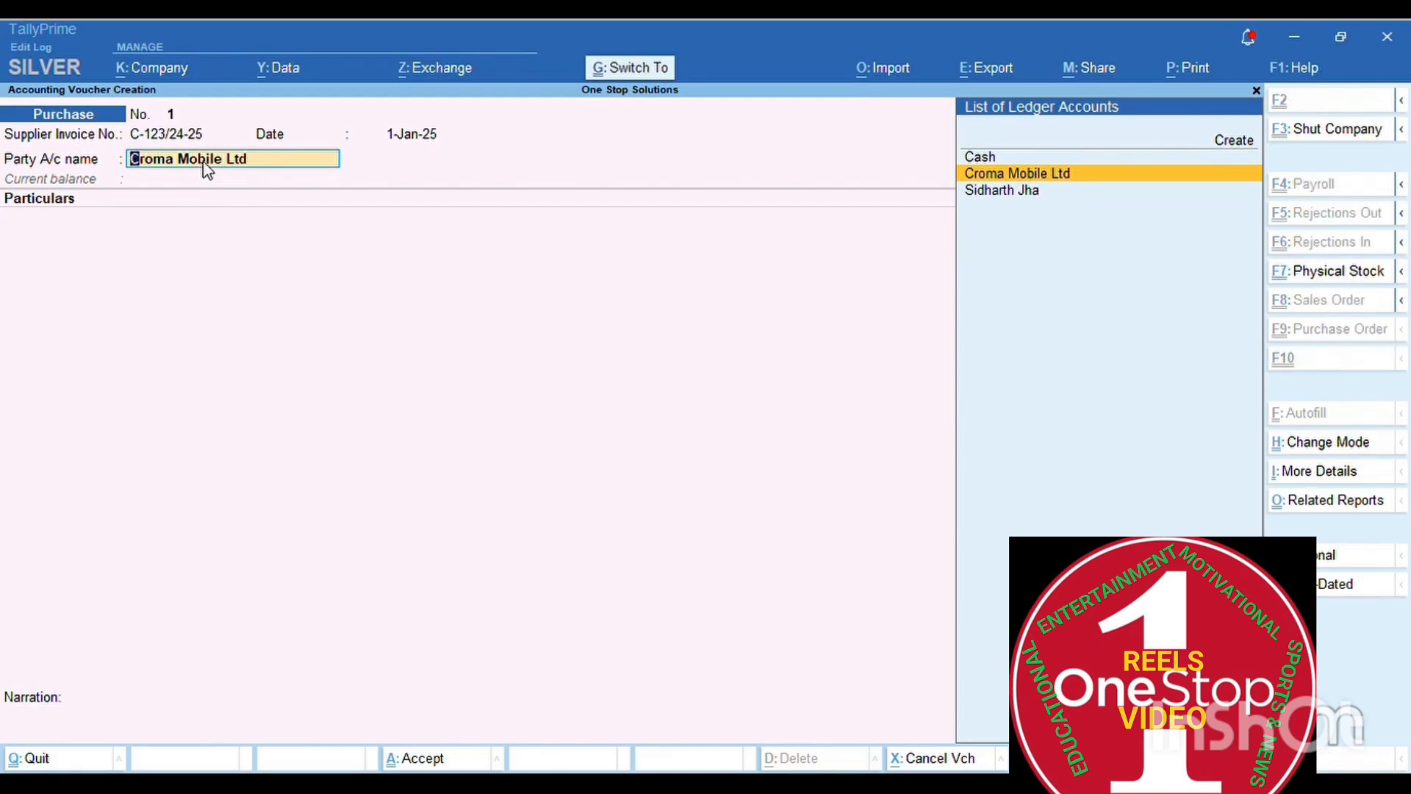
key("ctrl+Return")
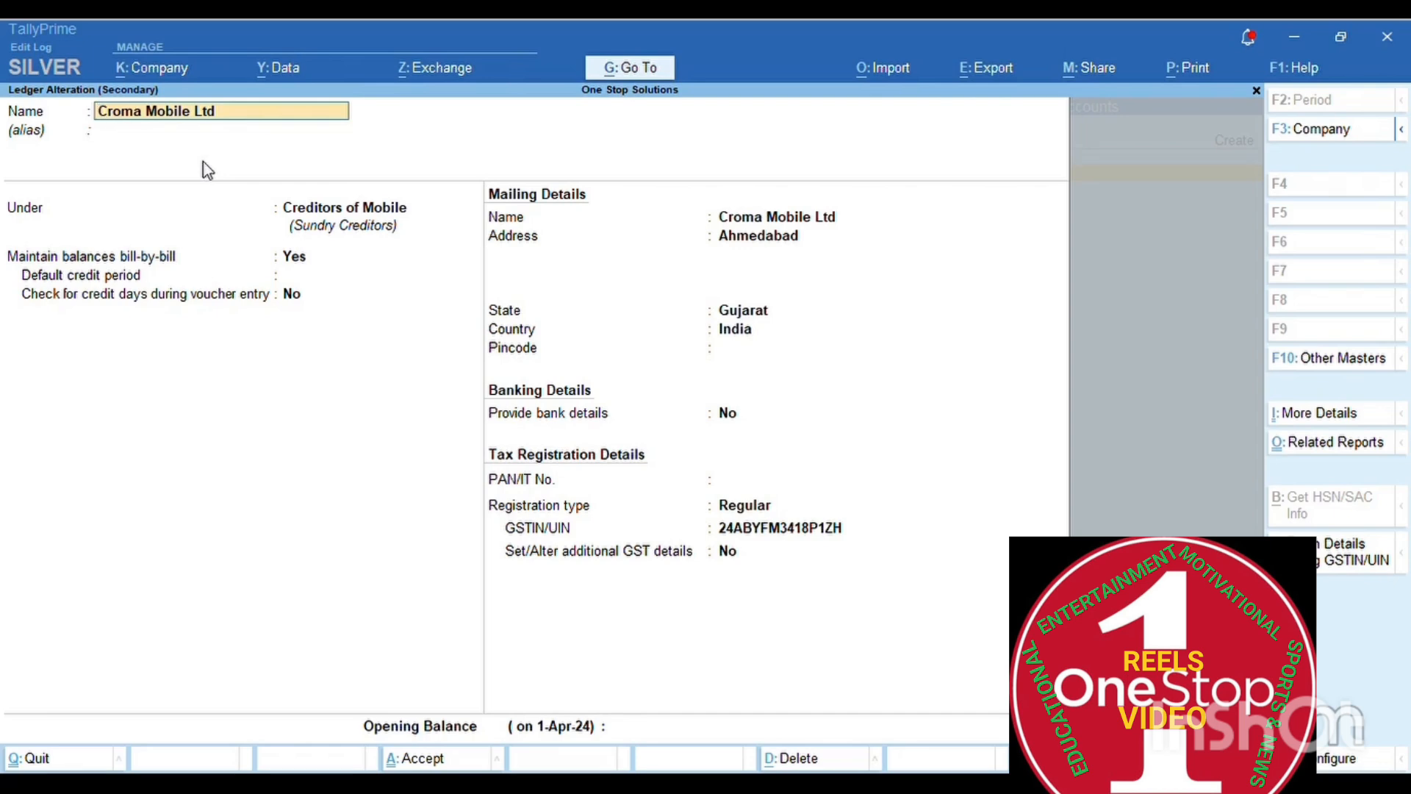
- Quit the ledger alteration without changes and begin the first particulars entry with 'RE'
key("BackSpace")
key("Escape")
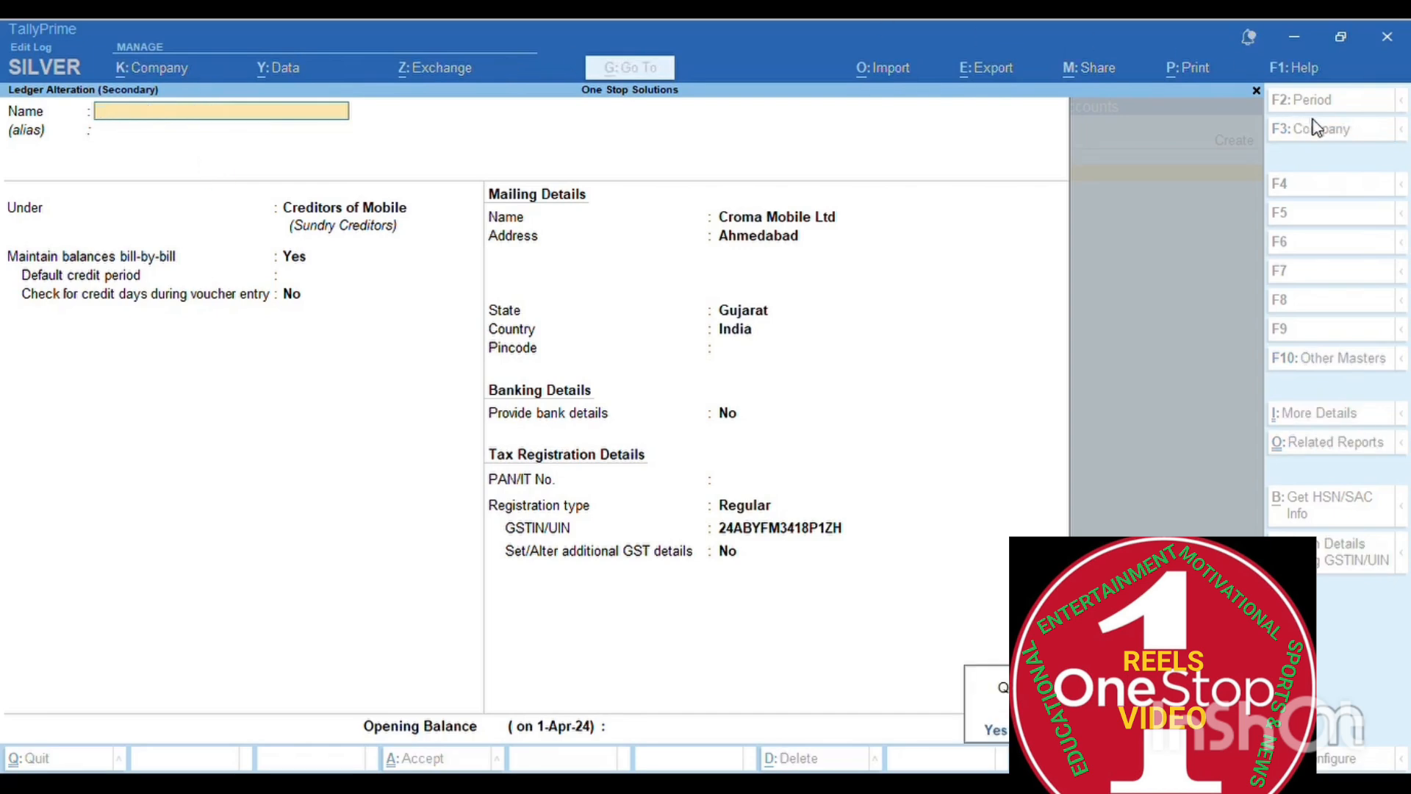
key("y")
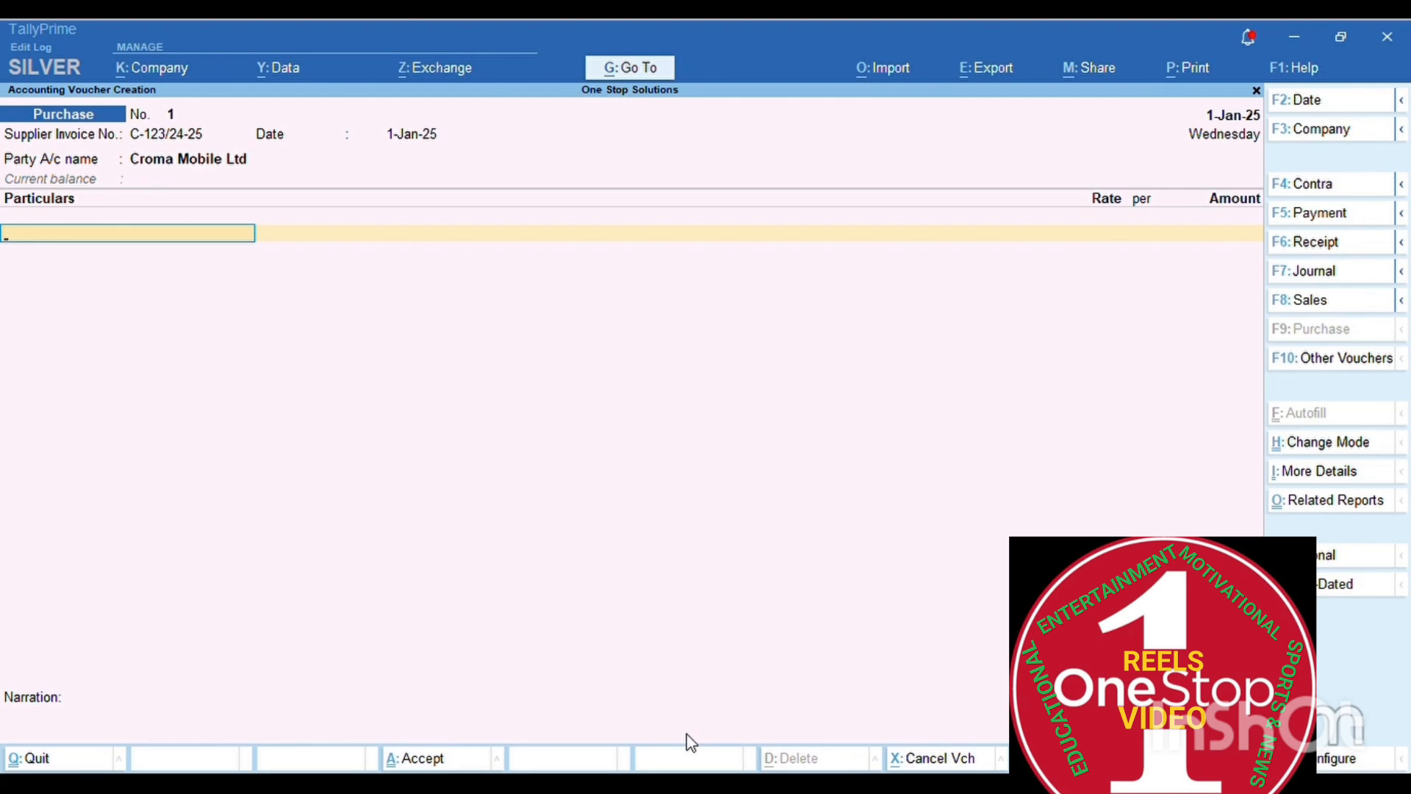
type("RE")
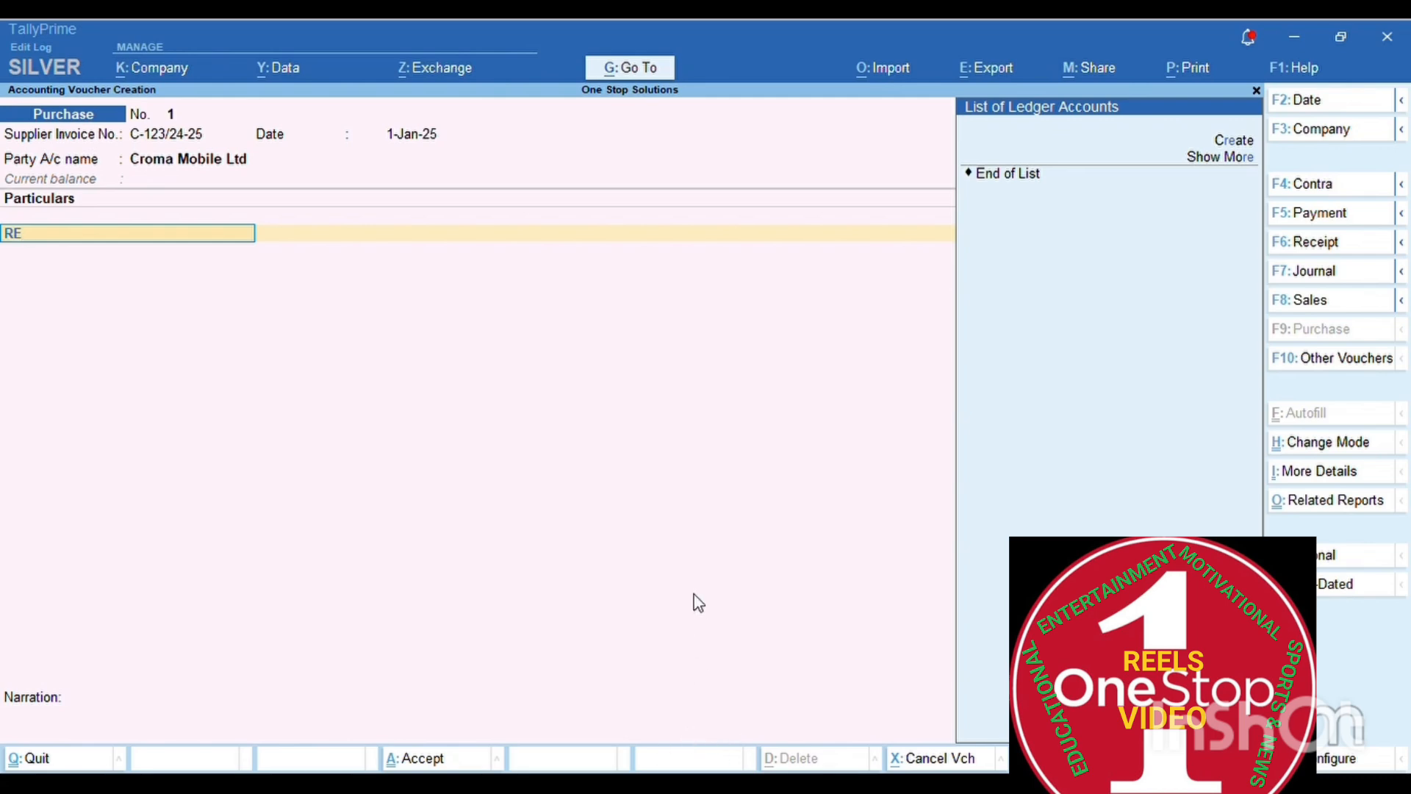
- Clear 'RE' from Particulars and return to the Party A/c name field
key("BackSpace")
key("BackSpace")
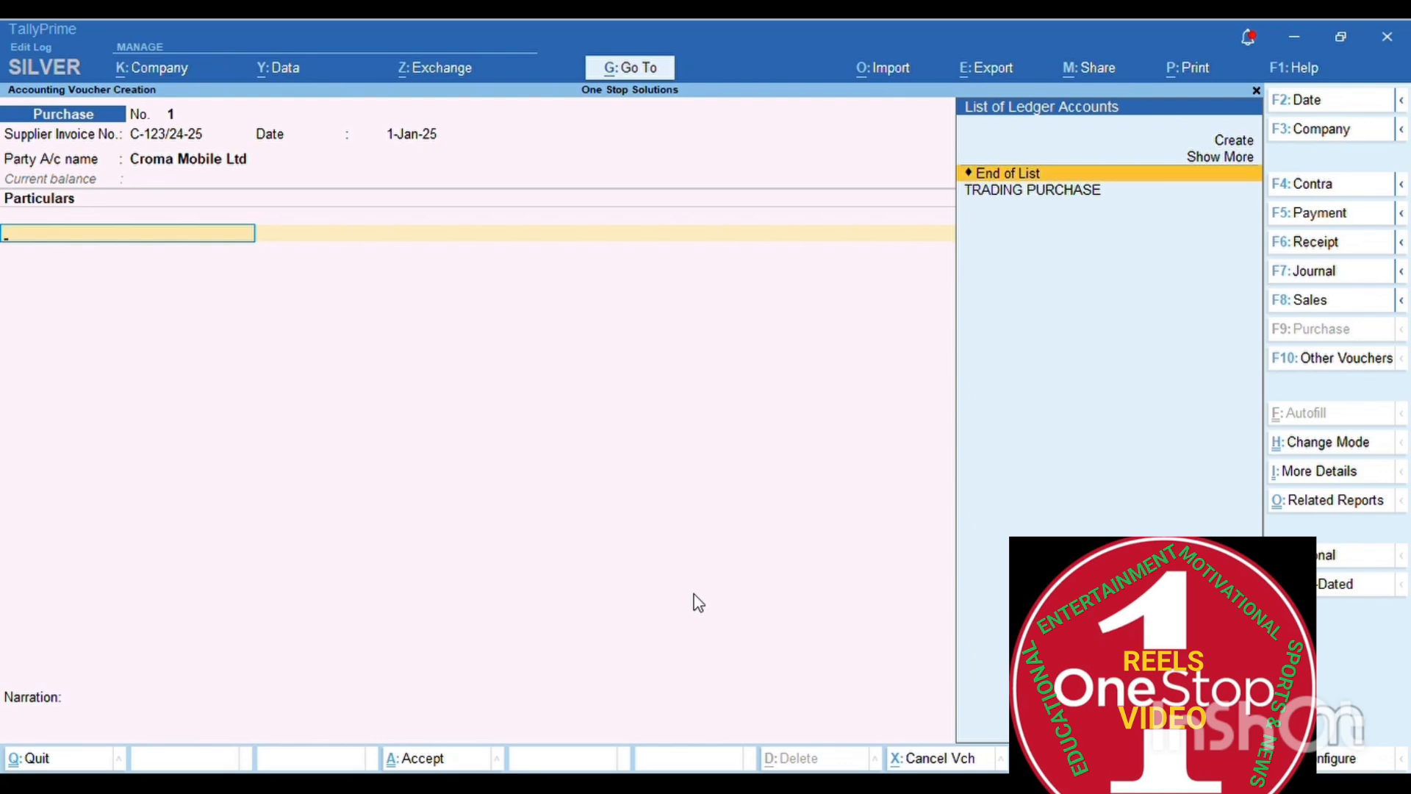
key("Return")
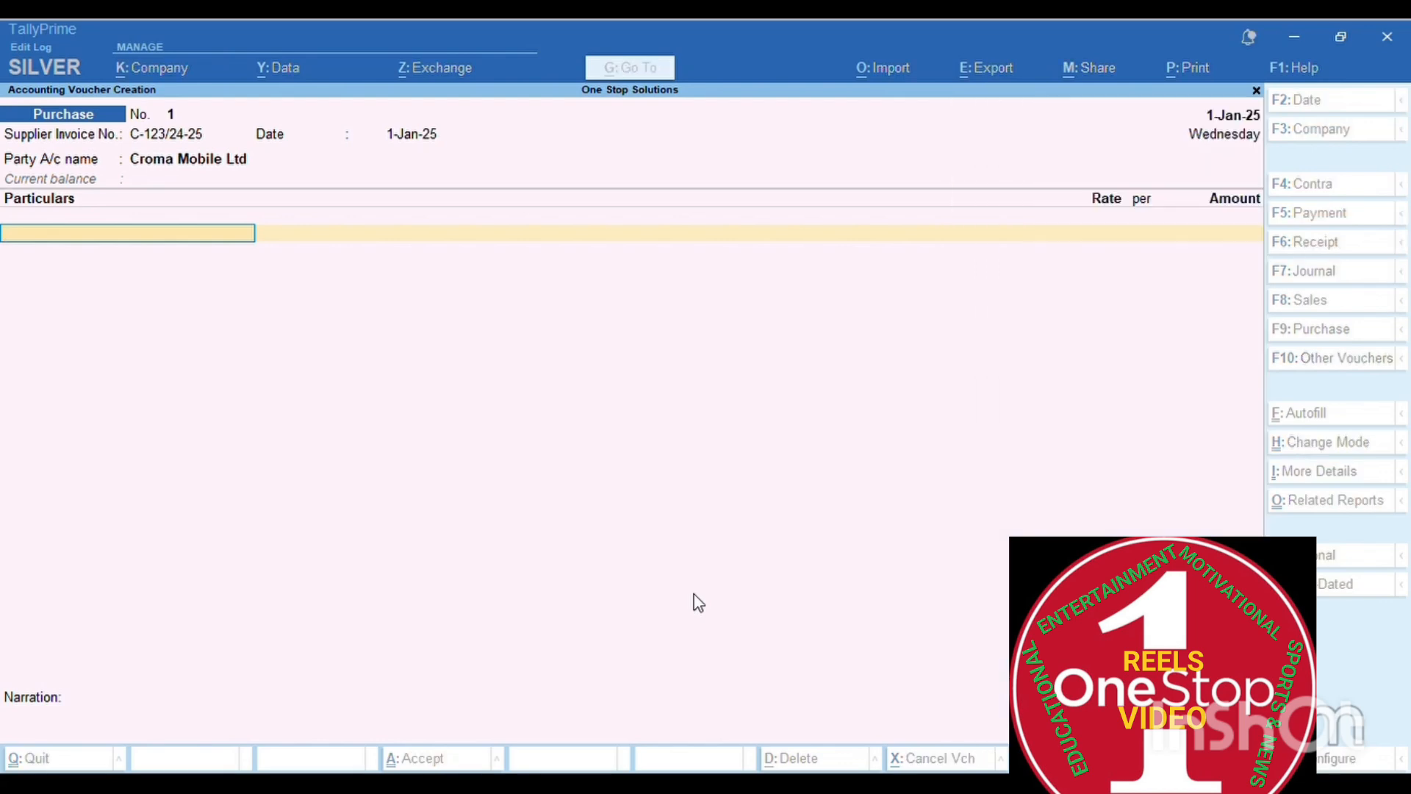
left_click(697, 604)
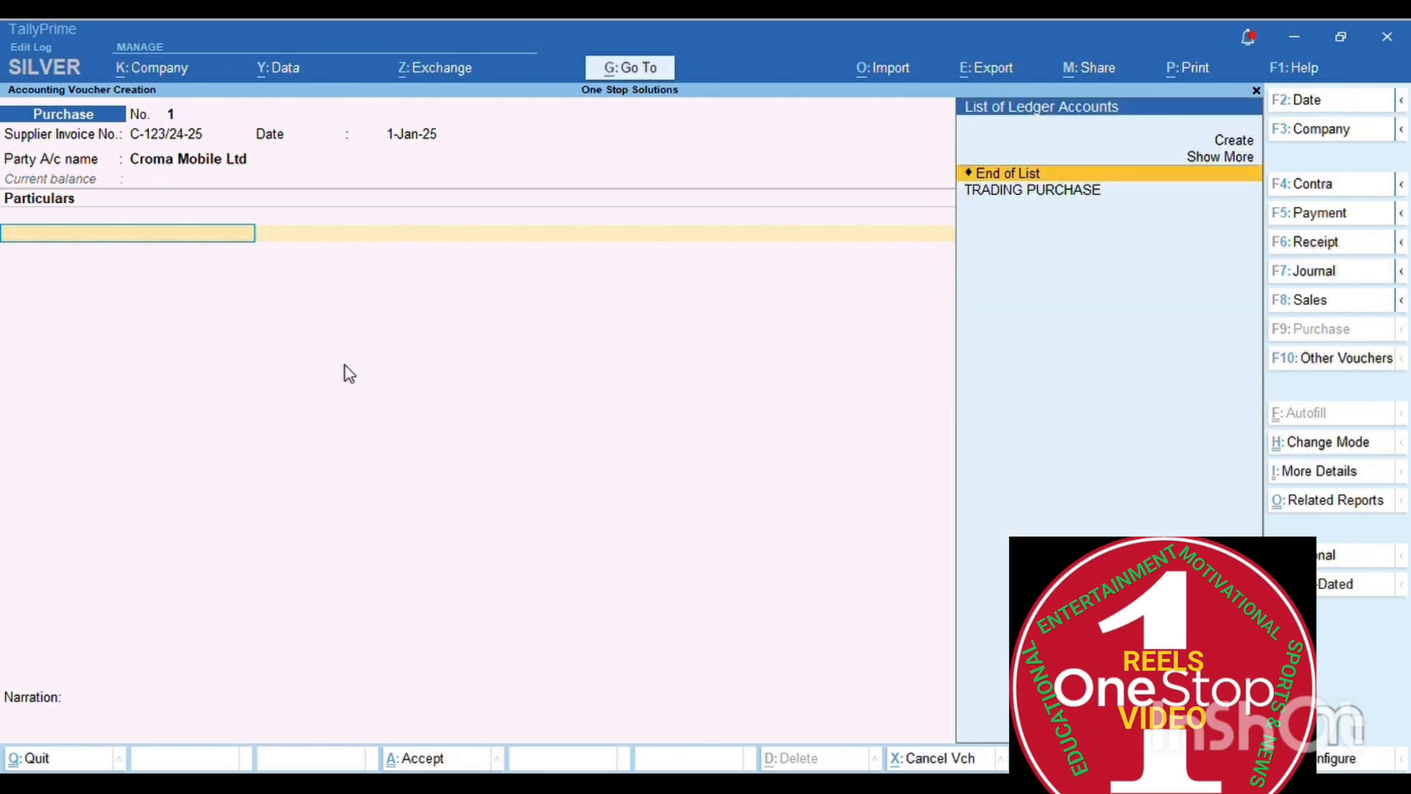
left_click(224, 160)
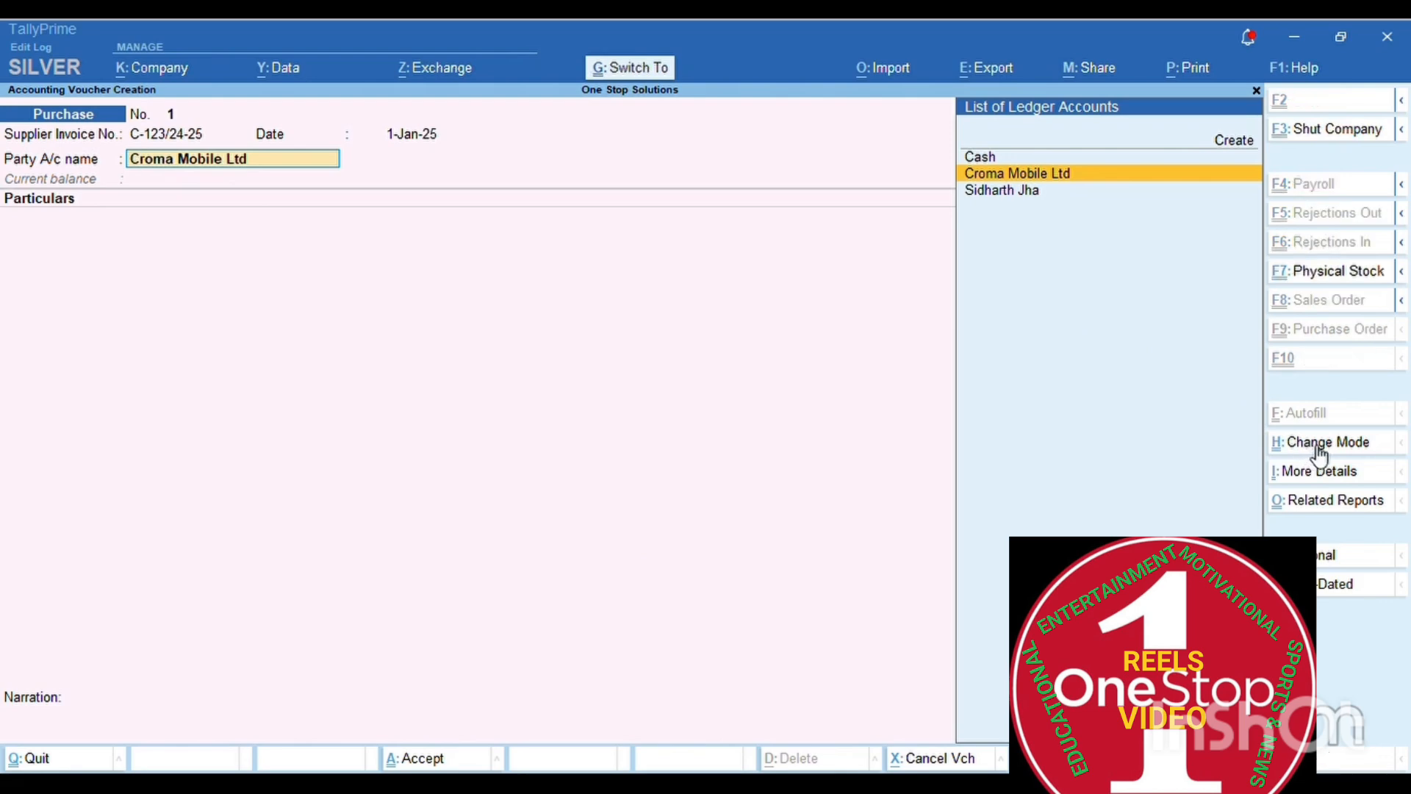
- Switch the purchase voucher from Accounting to Item Invoice mode via Ctrl+H
key("ctrl+h")
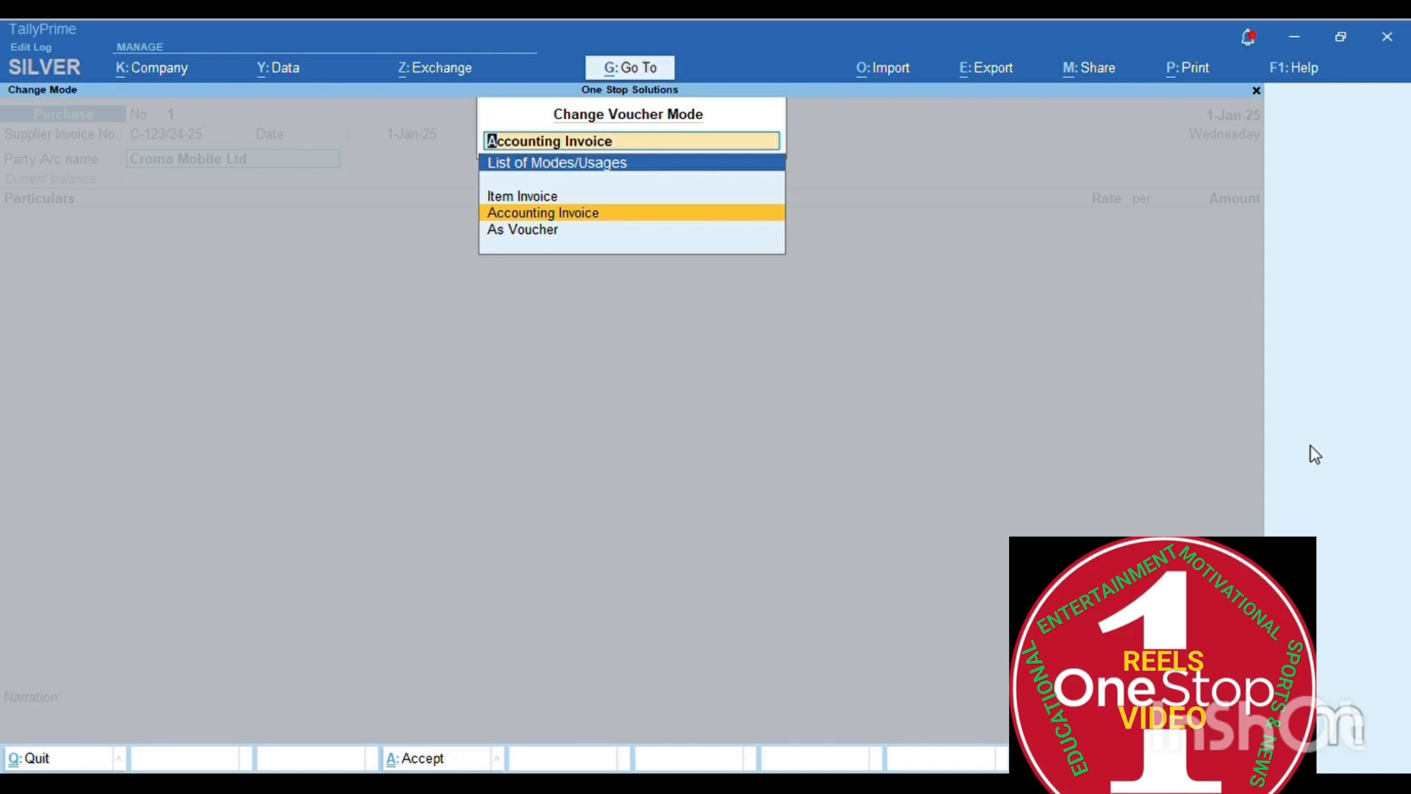
key("Up")
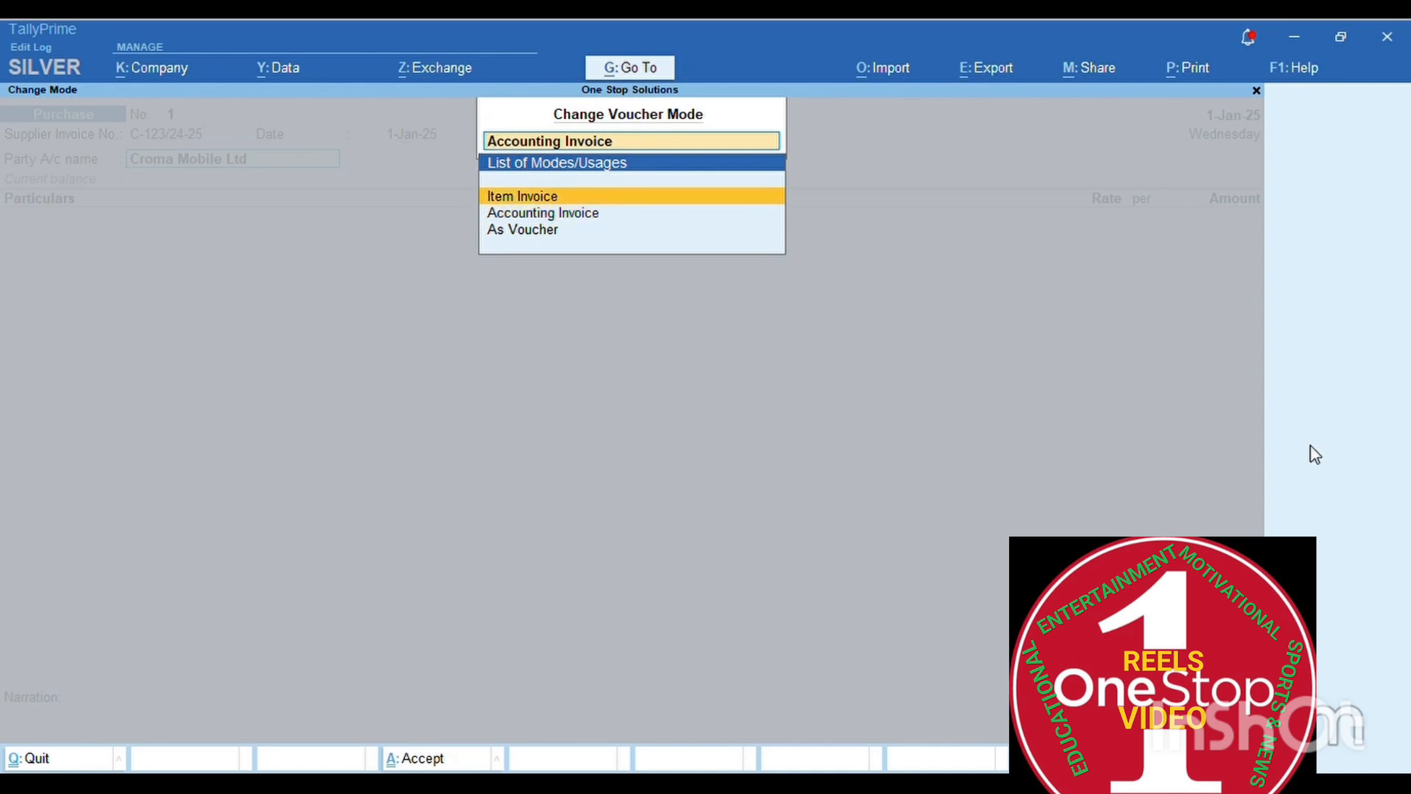
key("Return")
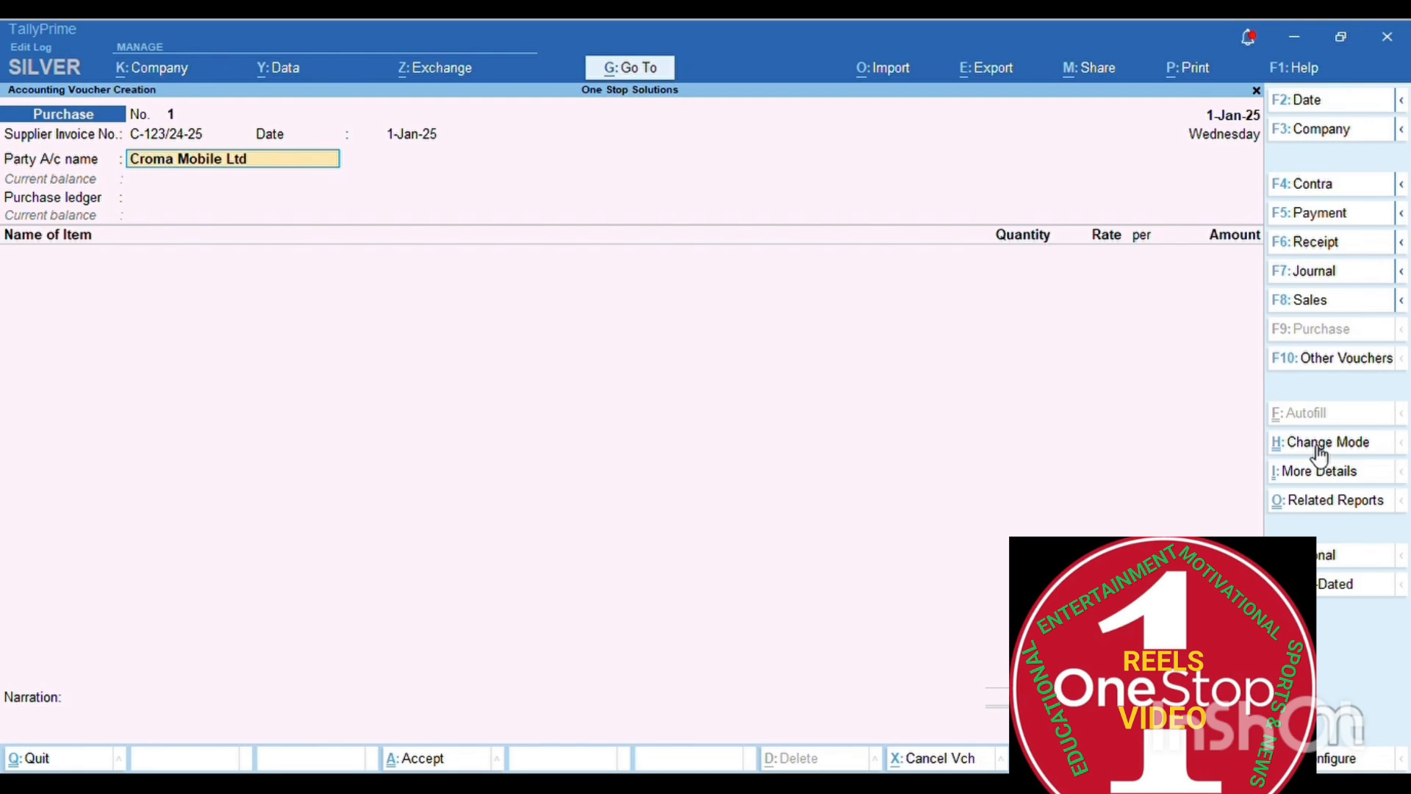
- Accept the blank receipt details and Croma Mobile Ltd's Gujarat party details
key("Return")
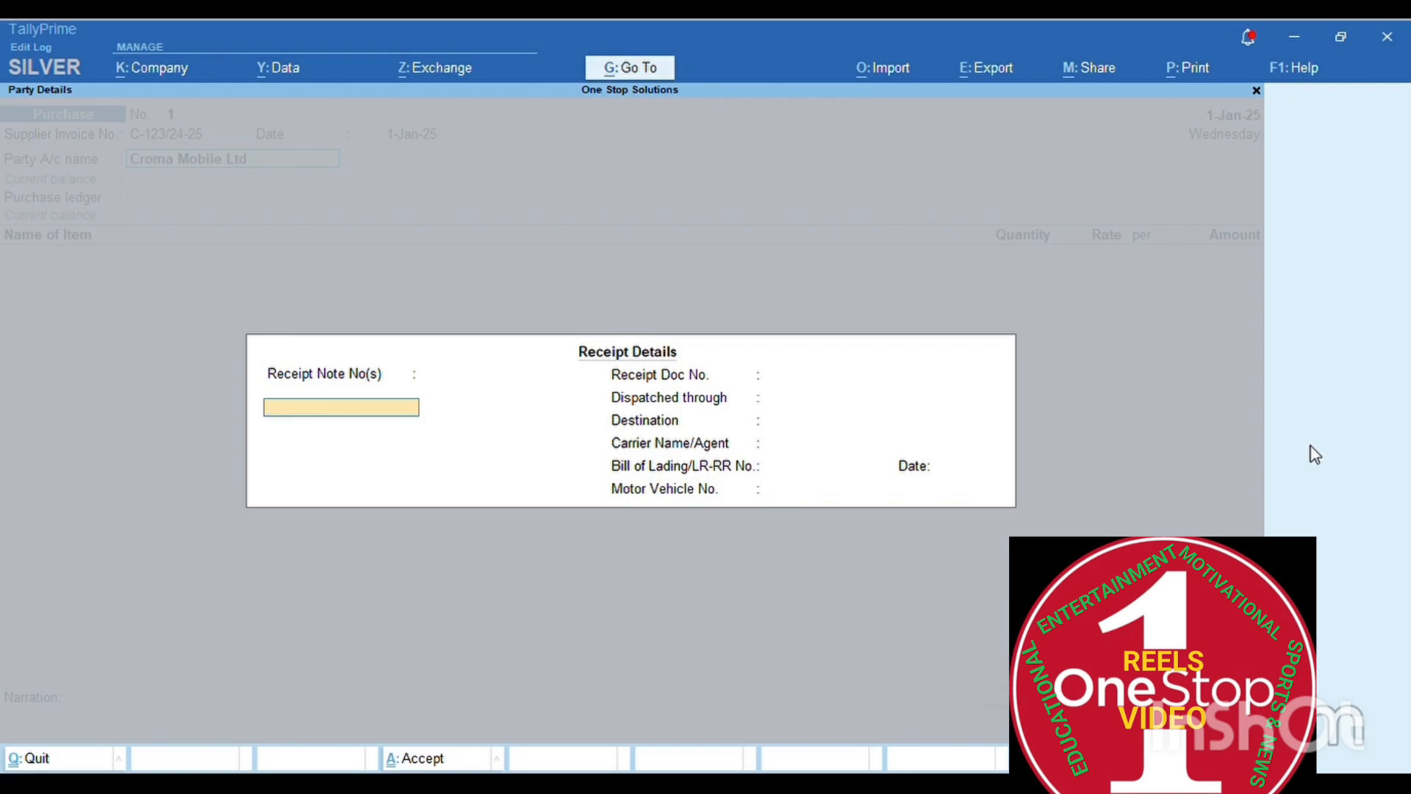
key("Return")
key("Return")
key("Return")
key("Return")
key("Return")
key("Return")
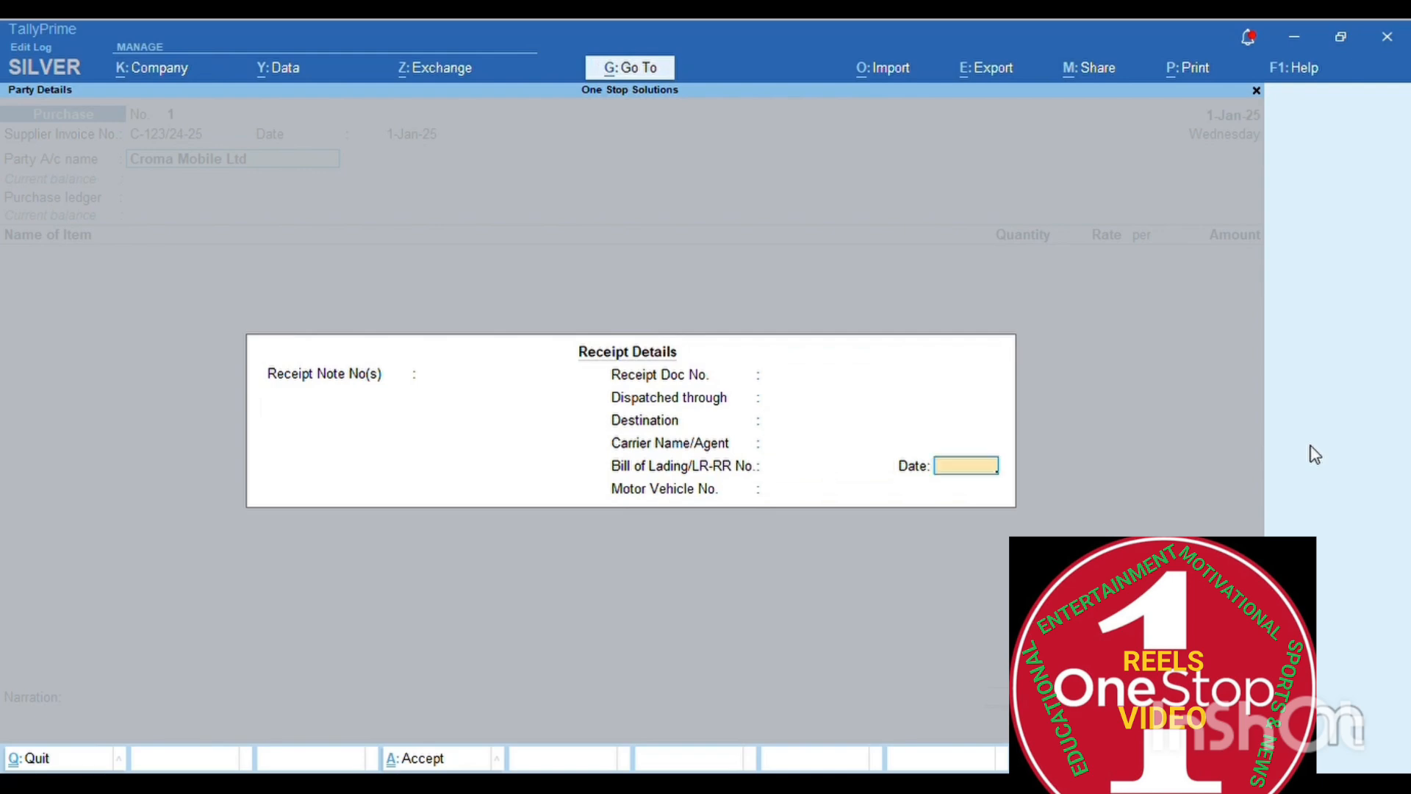
key("Return")
key("Return")
key("Return")
key("Return")
key("Return")
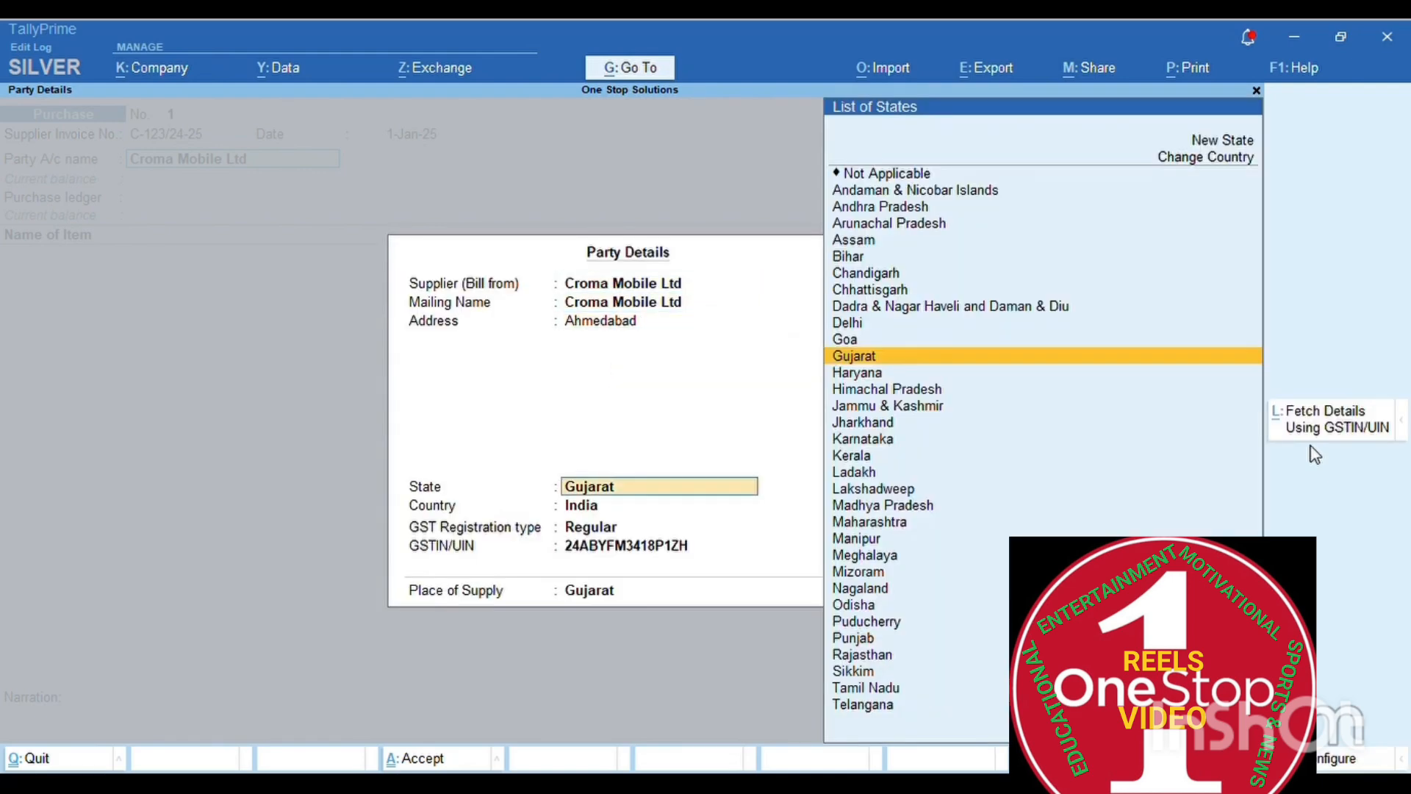
key("Return")
key("Return")
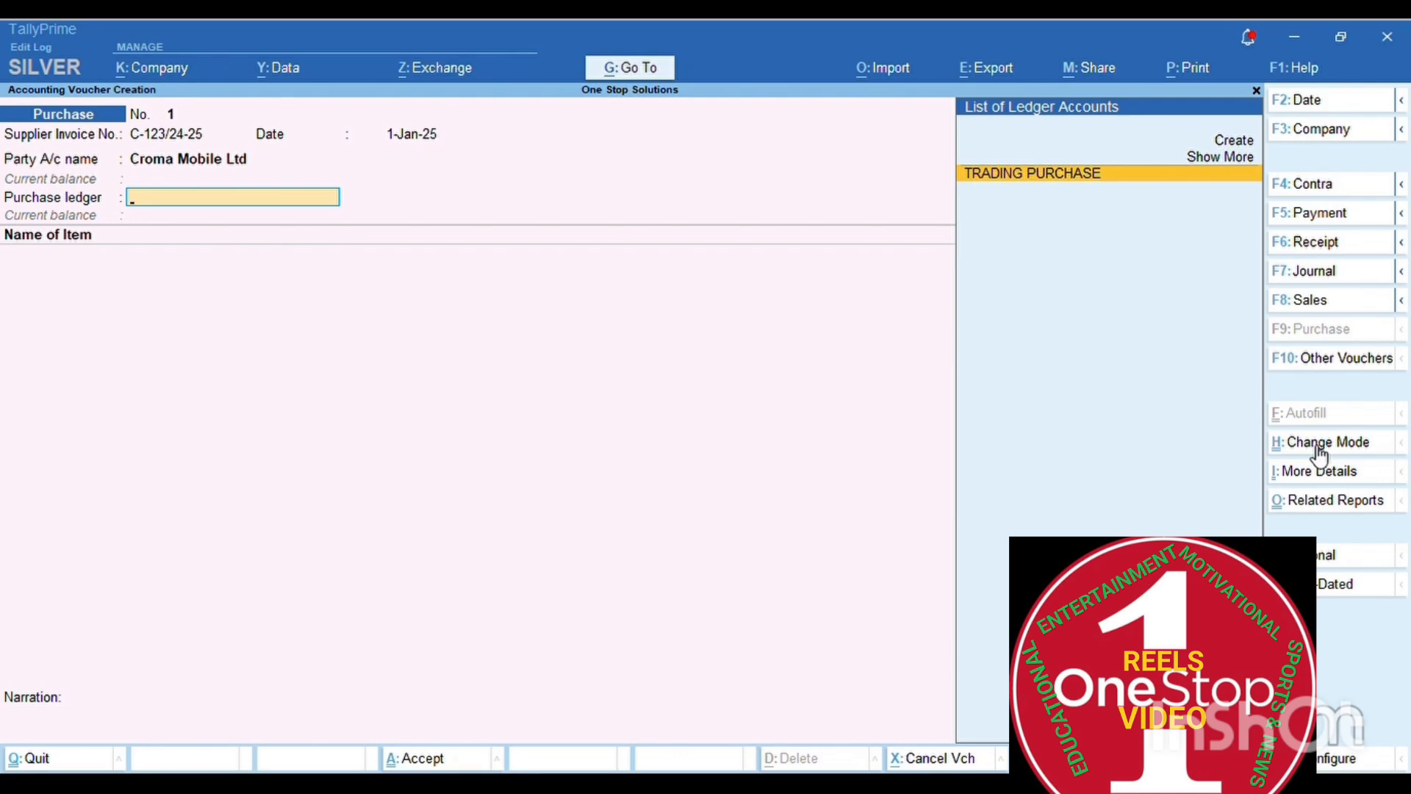
- Accept TRADING PURCHASE, go back to the Purchase ledger field, and create a ledger with Alt+C
key("Return")
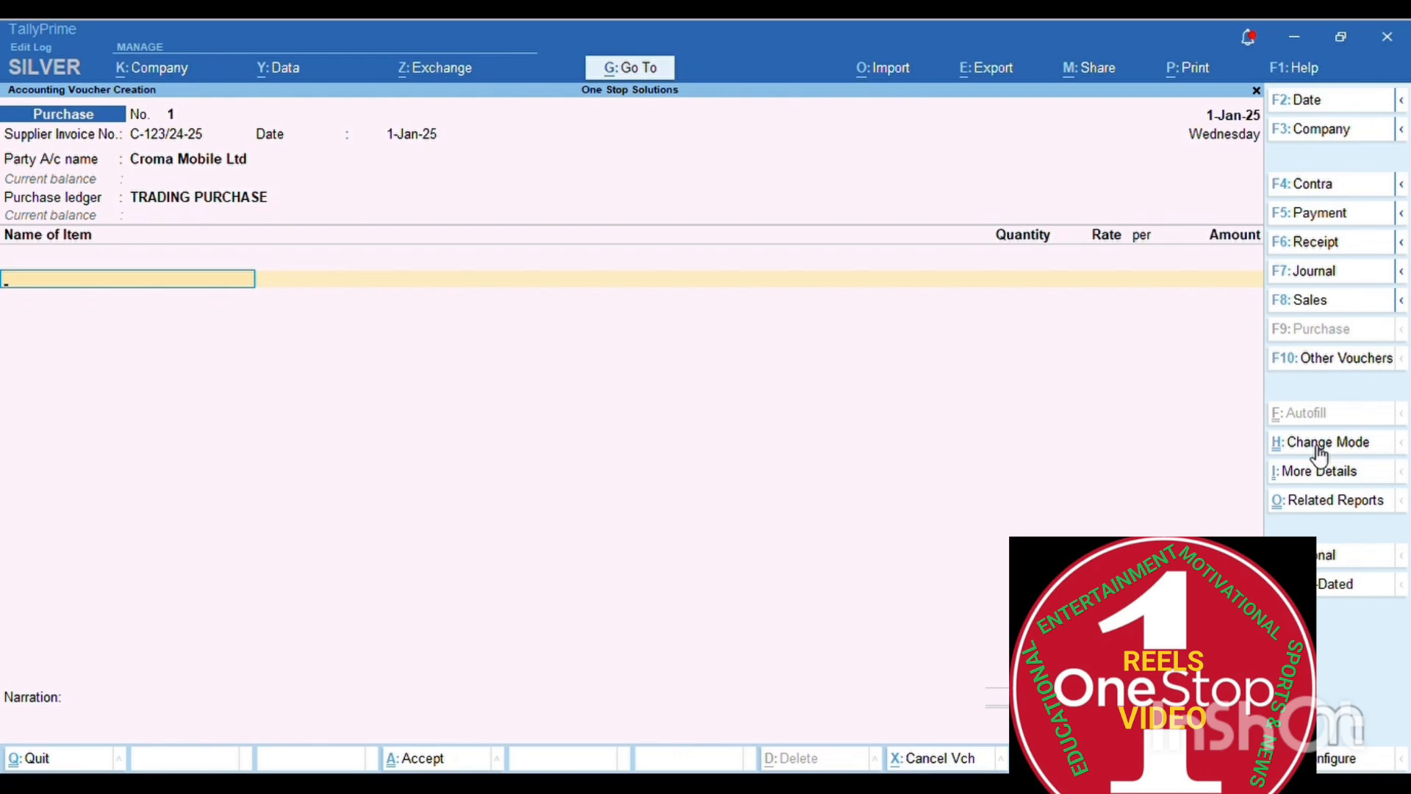
key("BackSpace")
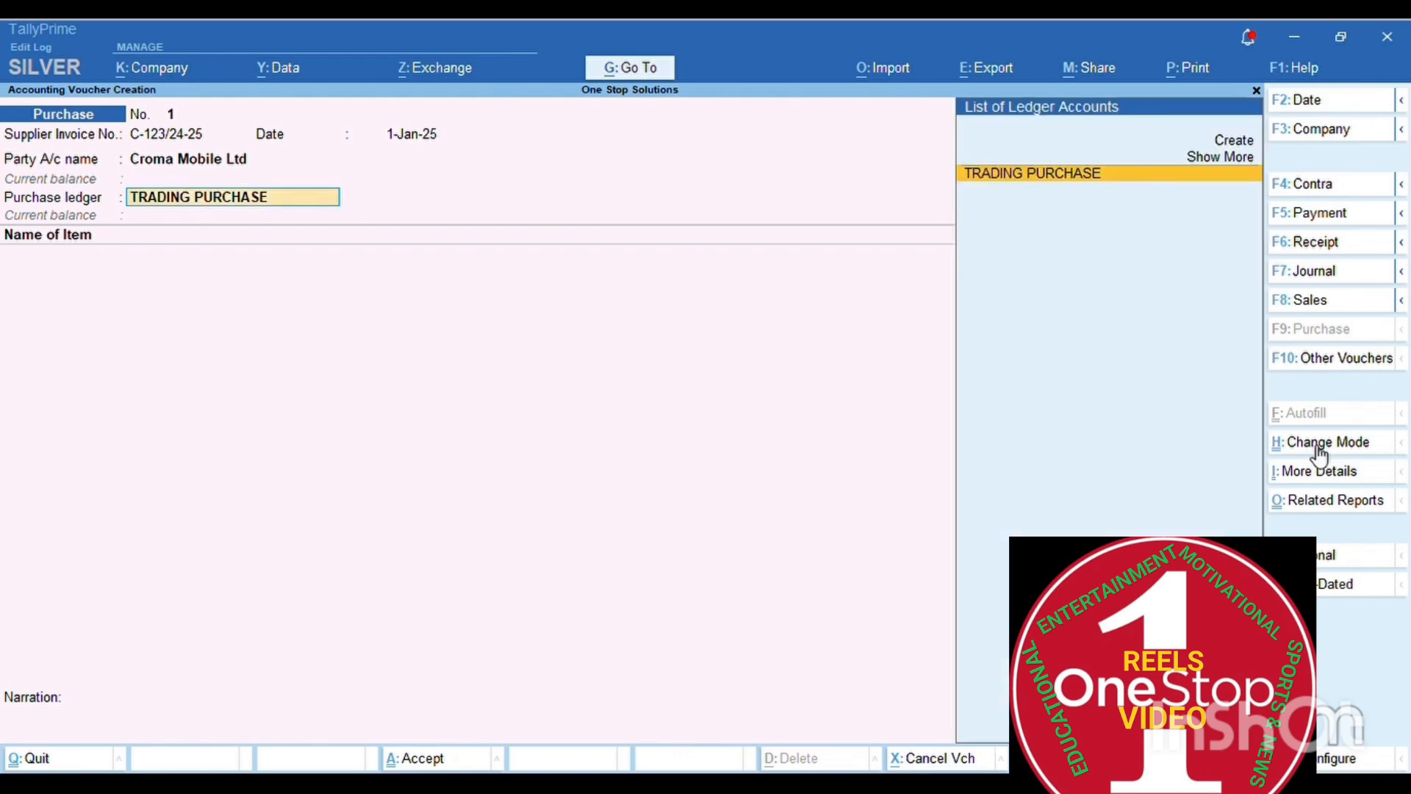
key("ctrl")
key("ctrl")
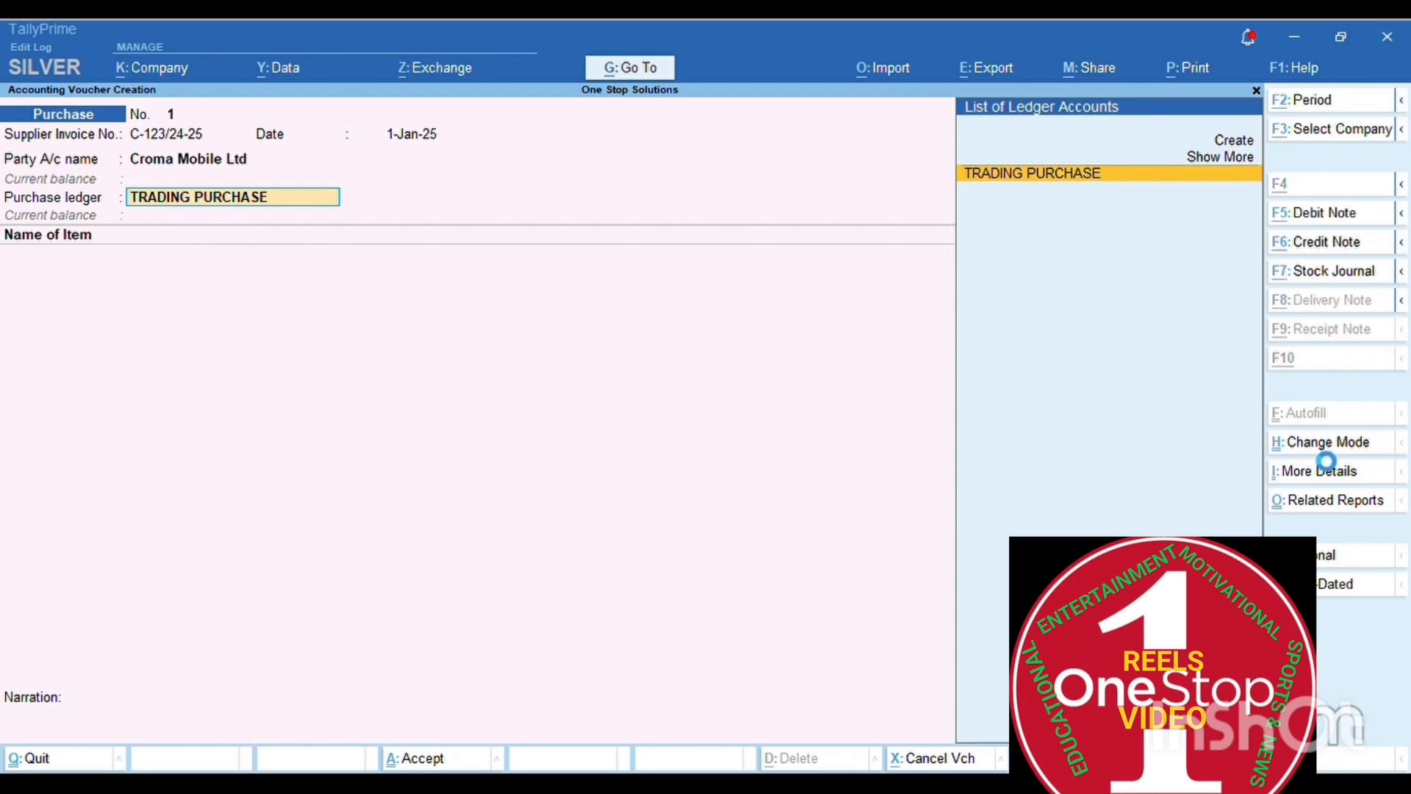
key("alt+c")
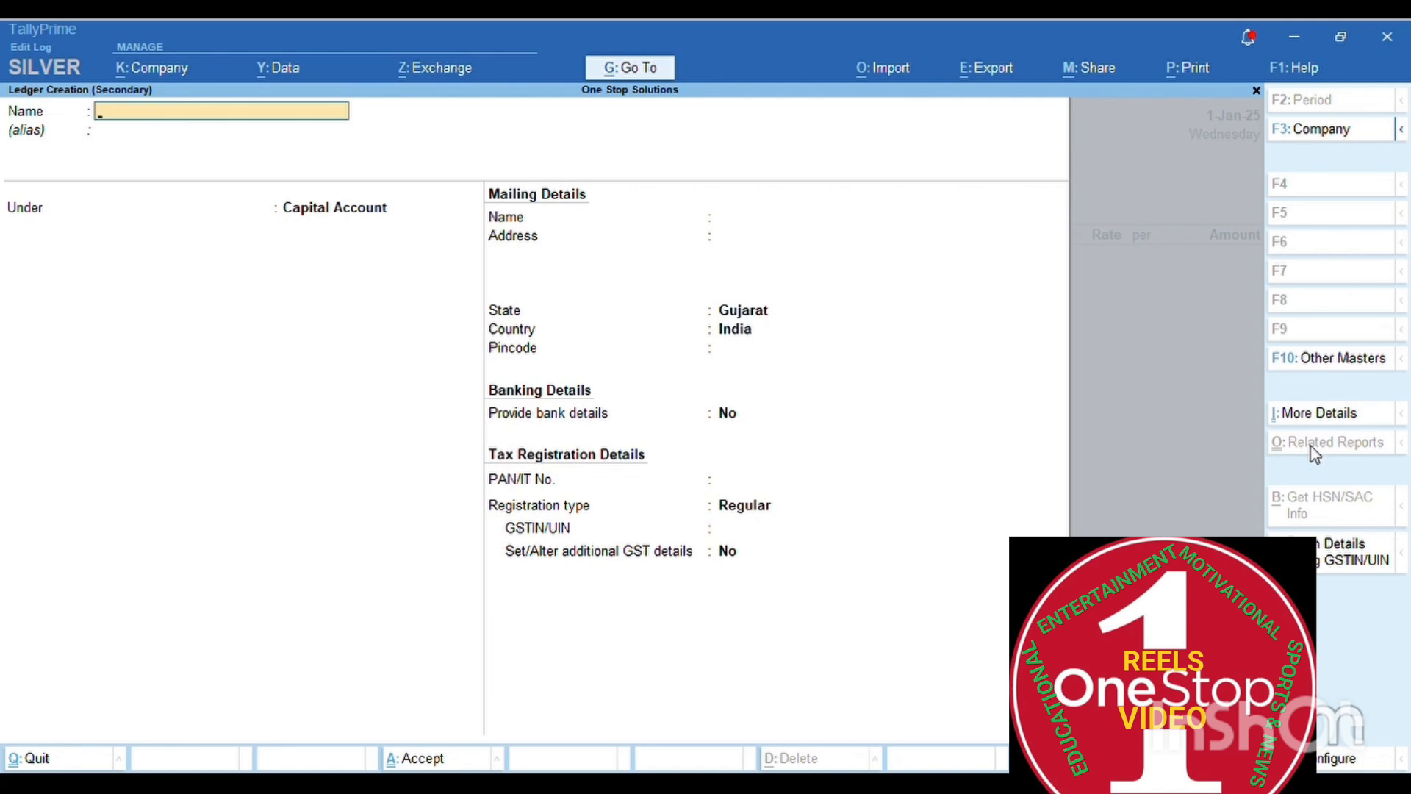
- Name the new ledger TRADING MOBILE PURCHASE and place it under Purchase Accounts
type("TRADING MOBILE PURCH")
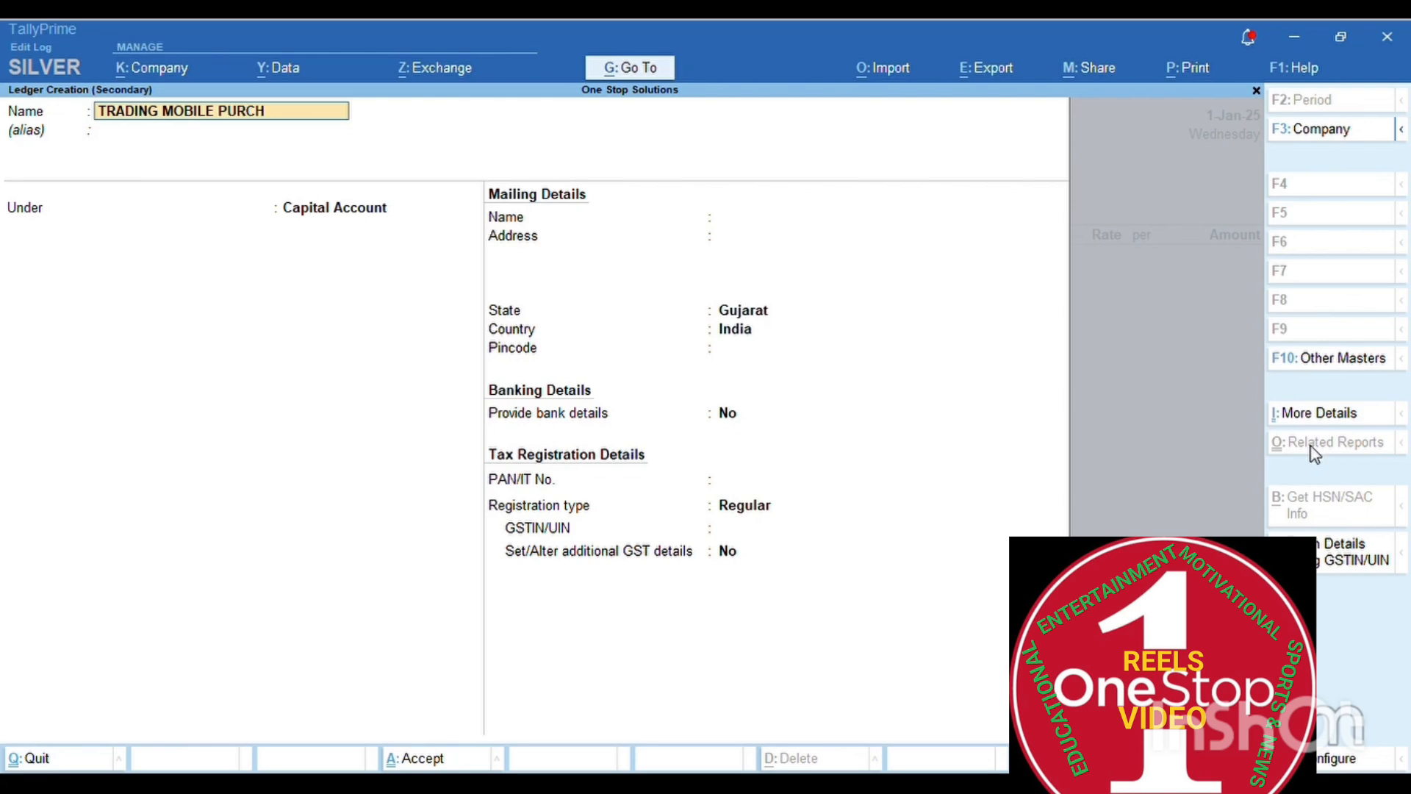
type("ASE")
key("Return")
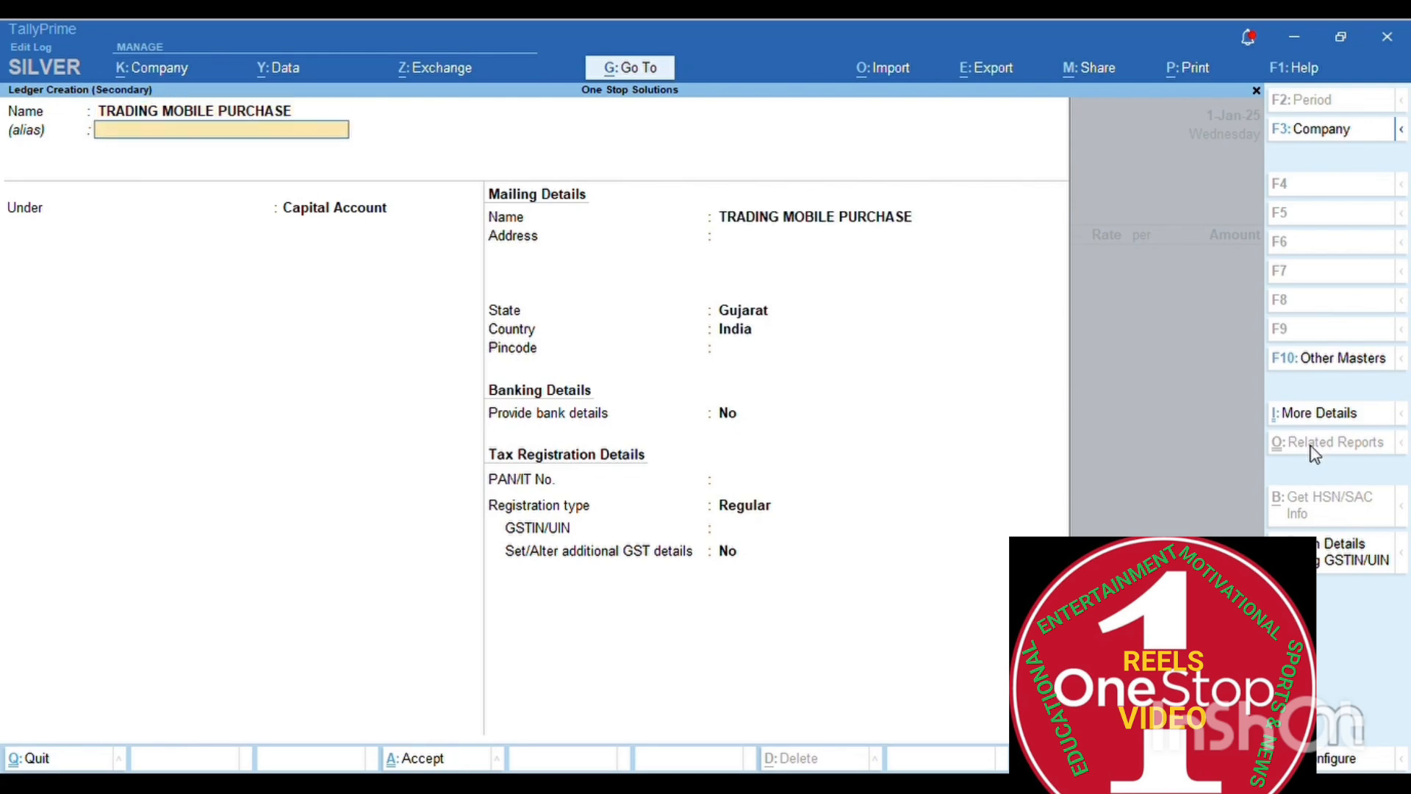
key("Return")
type("PUR")
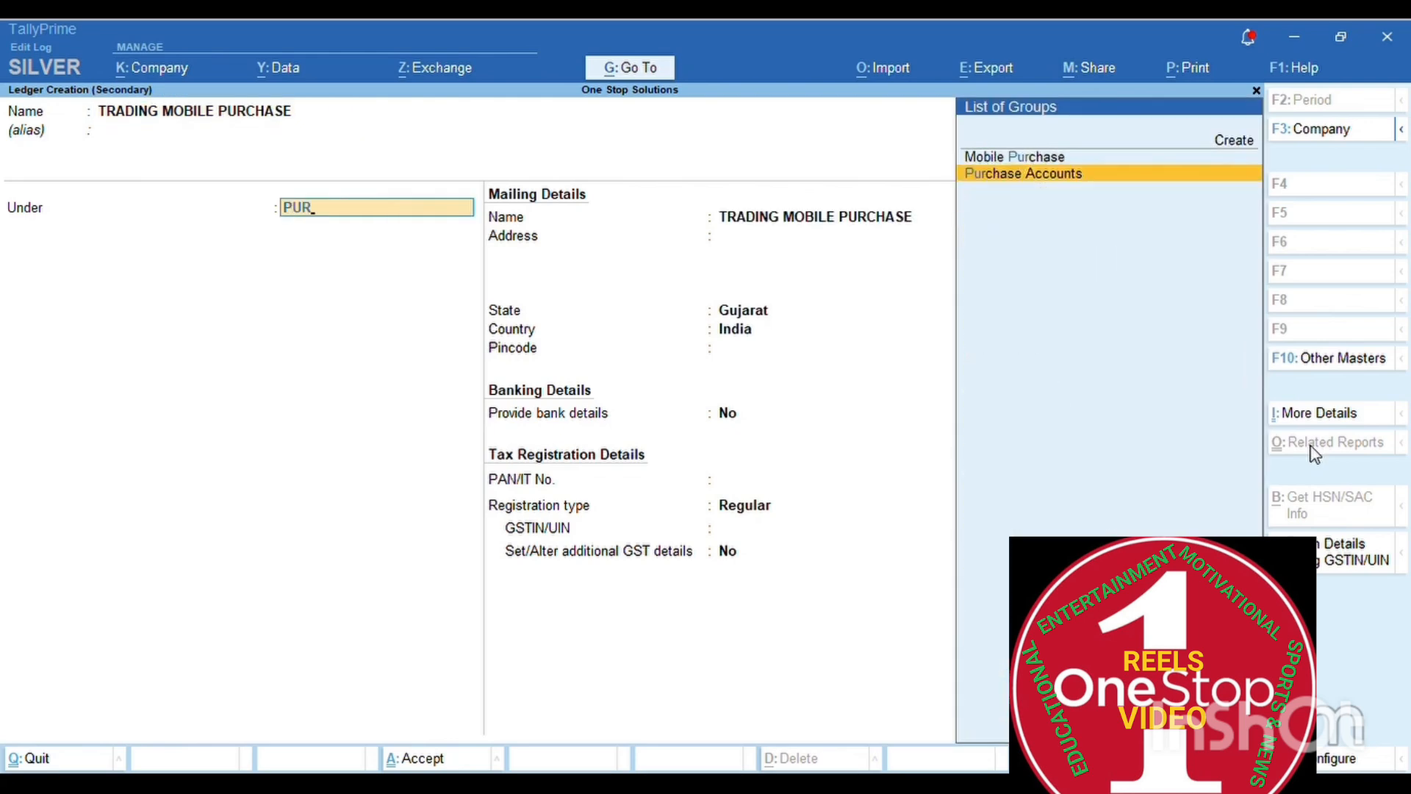
key("Return")
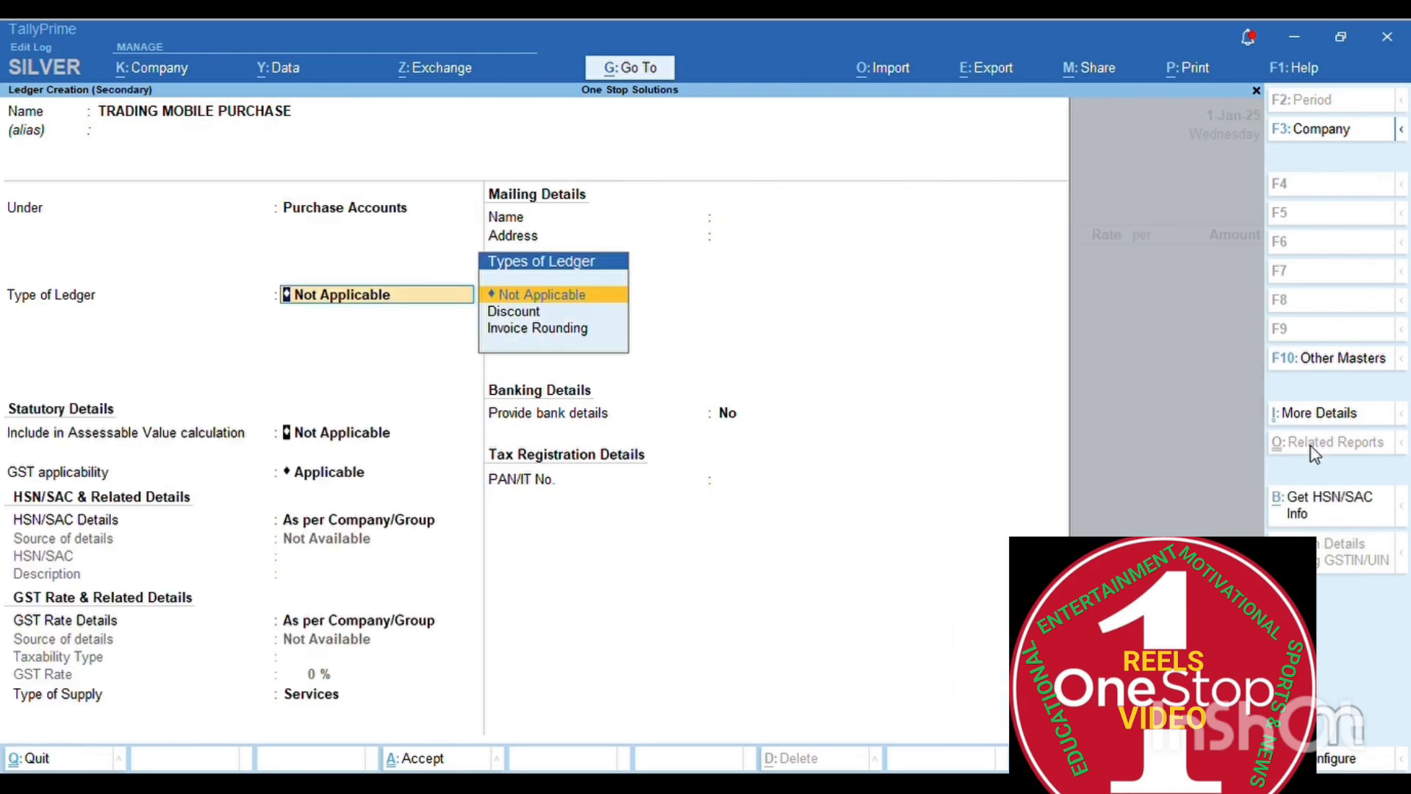
- Keep GST Applicable, set supply type to Goods, and save the ledger
key("Return")
key("Return")
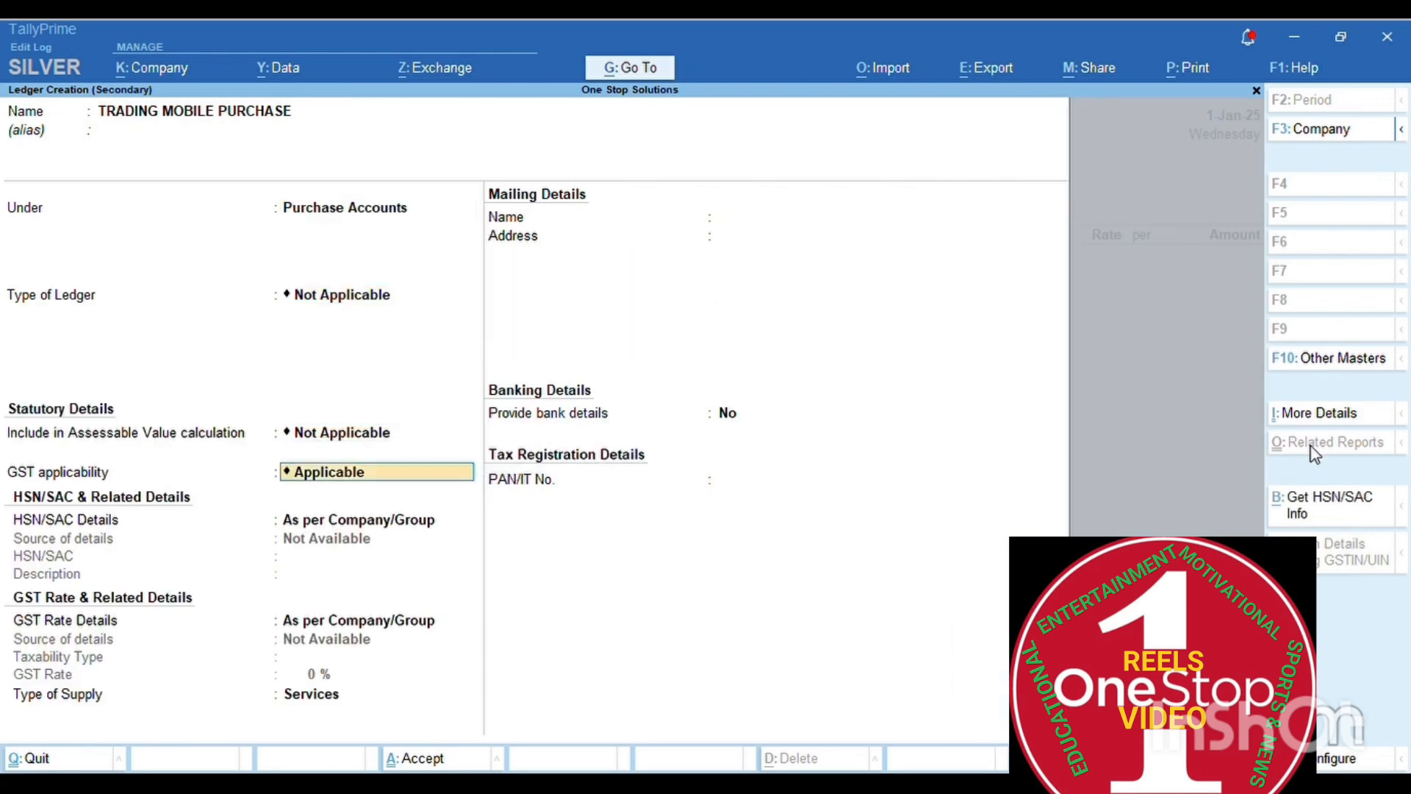
key("Return")
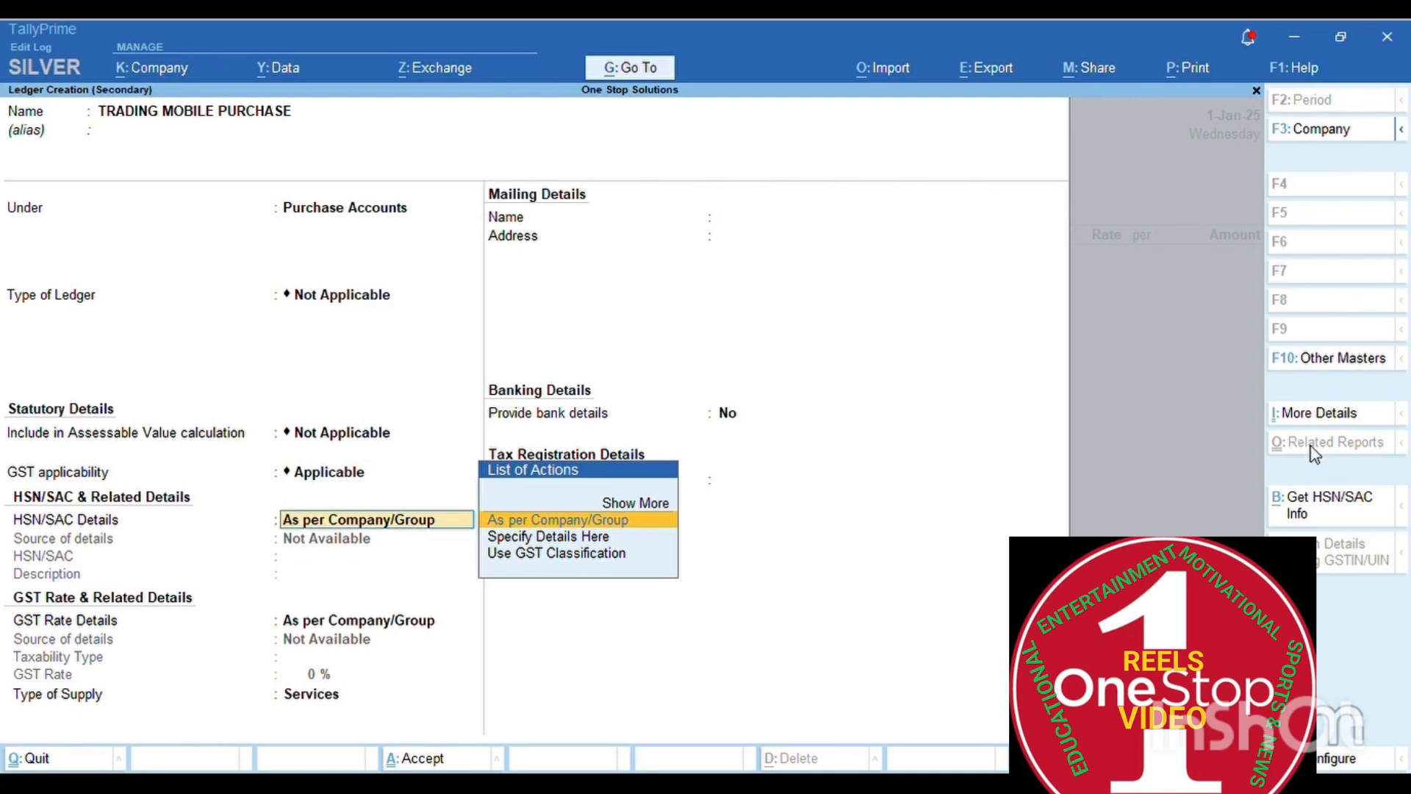
key("Return")
key("Return")
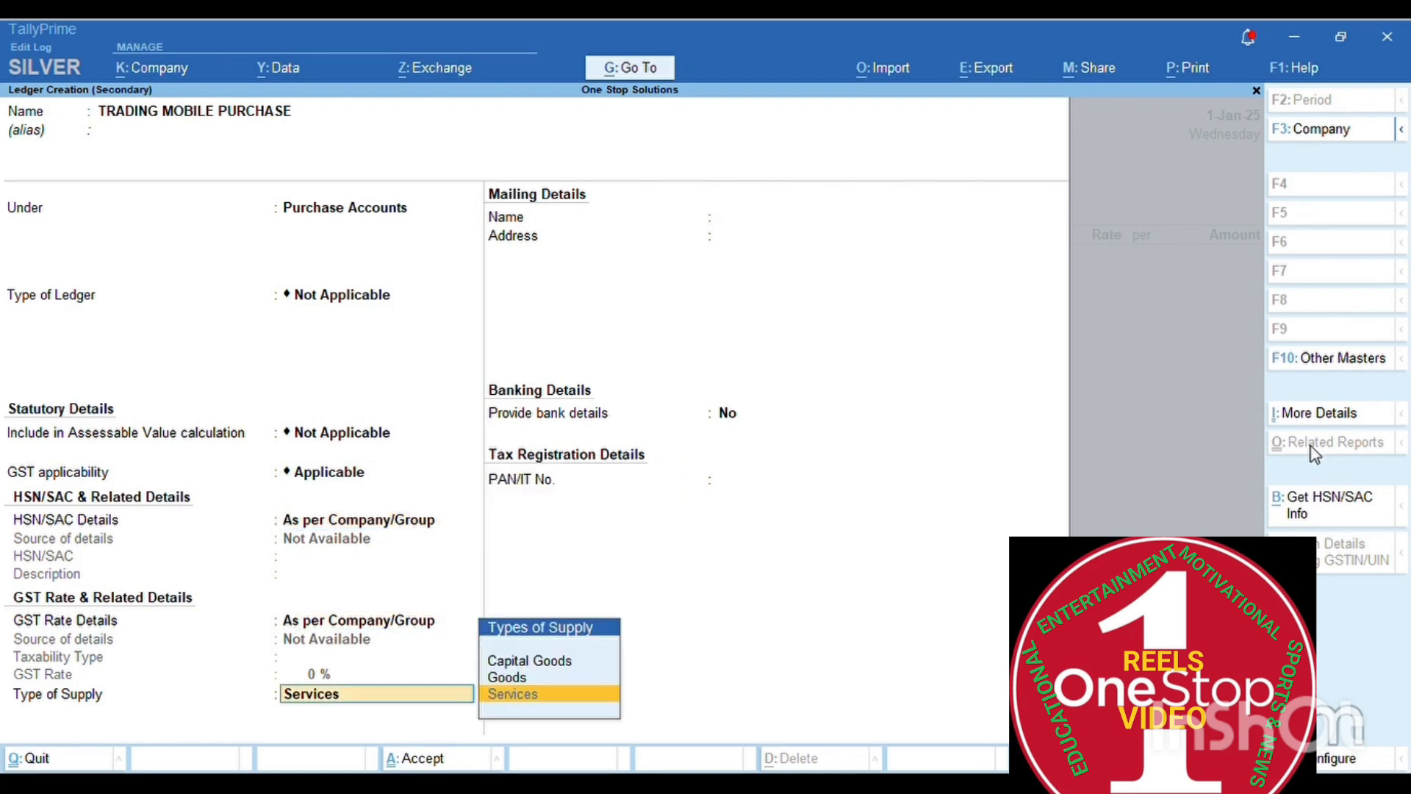
key("Up")
key("Return")
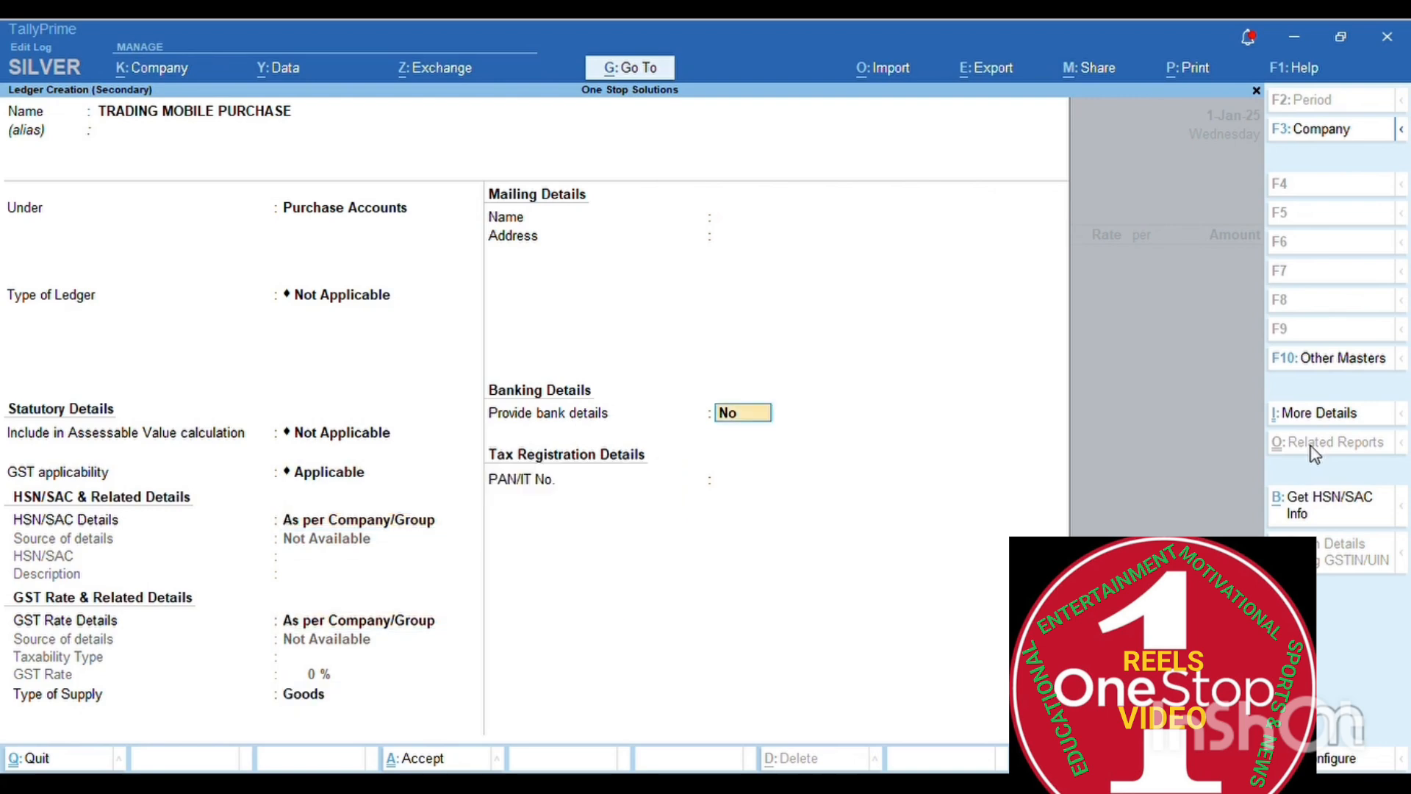
key("Return")
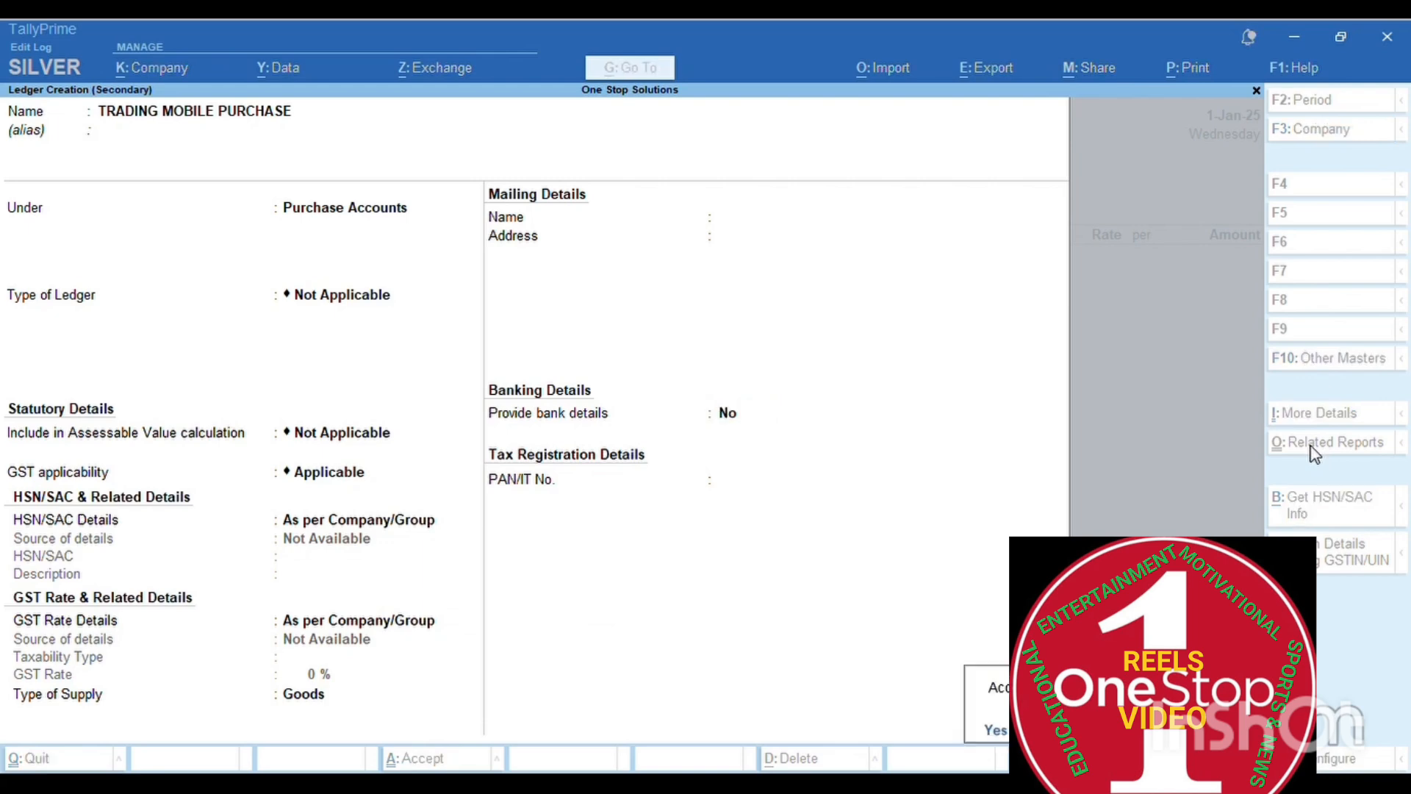
key("Return")
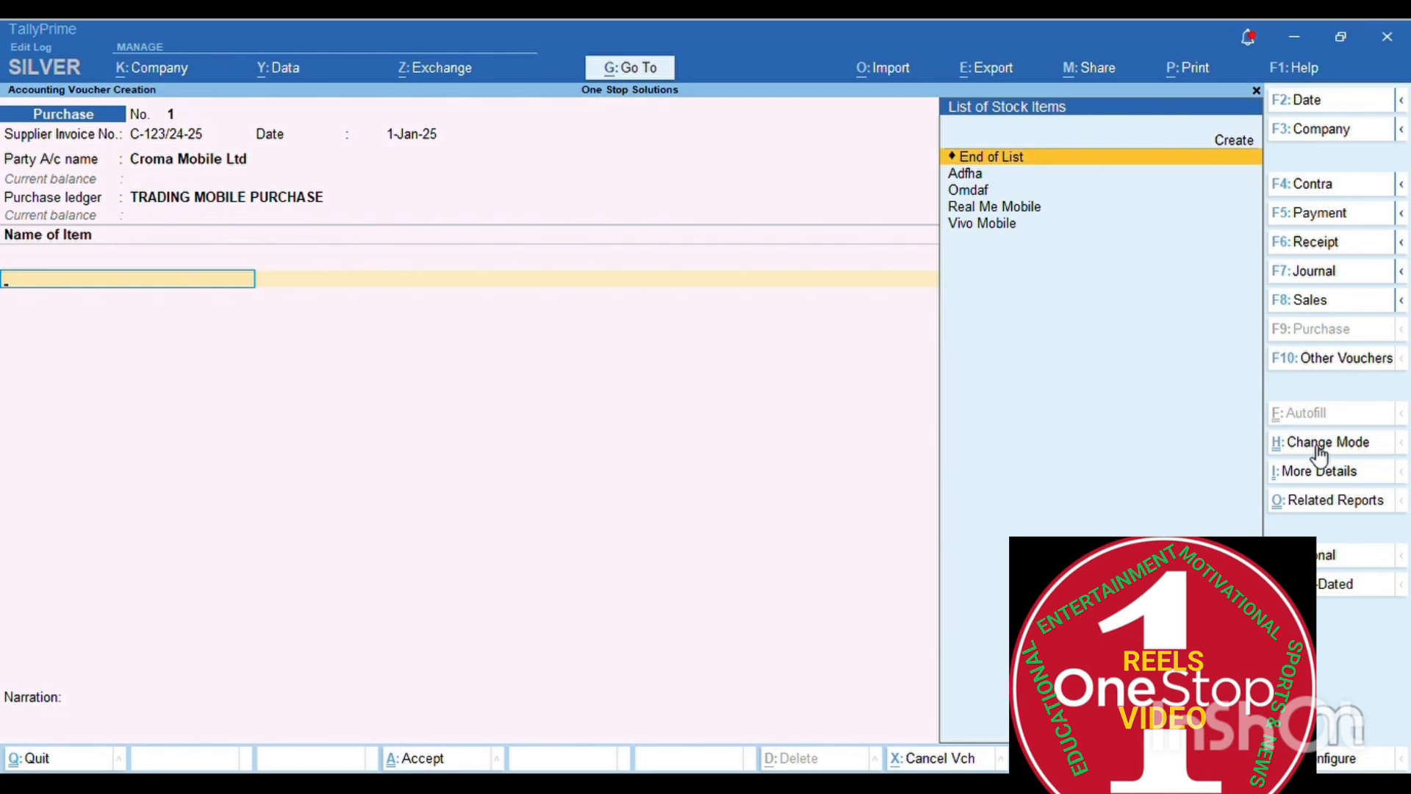
- Add Real Me Mobile: 50 NOS at 12,000 per NOS, amounting to 6,00,000.00
key("Down")
key("Down")
key("Down")
key("Up")
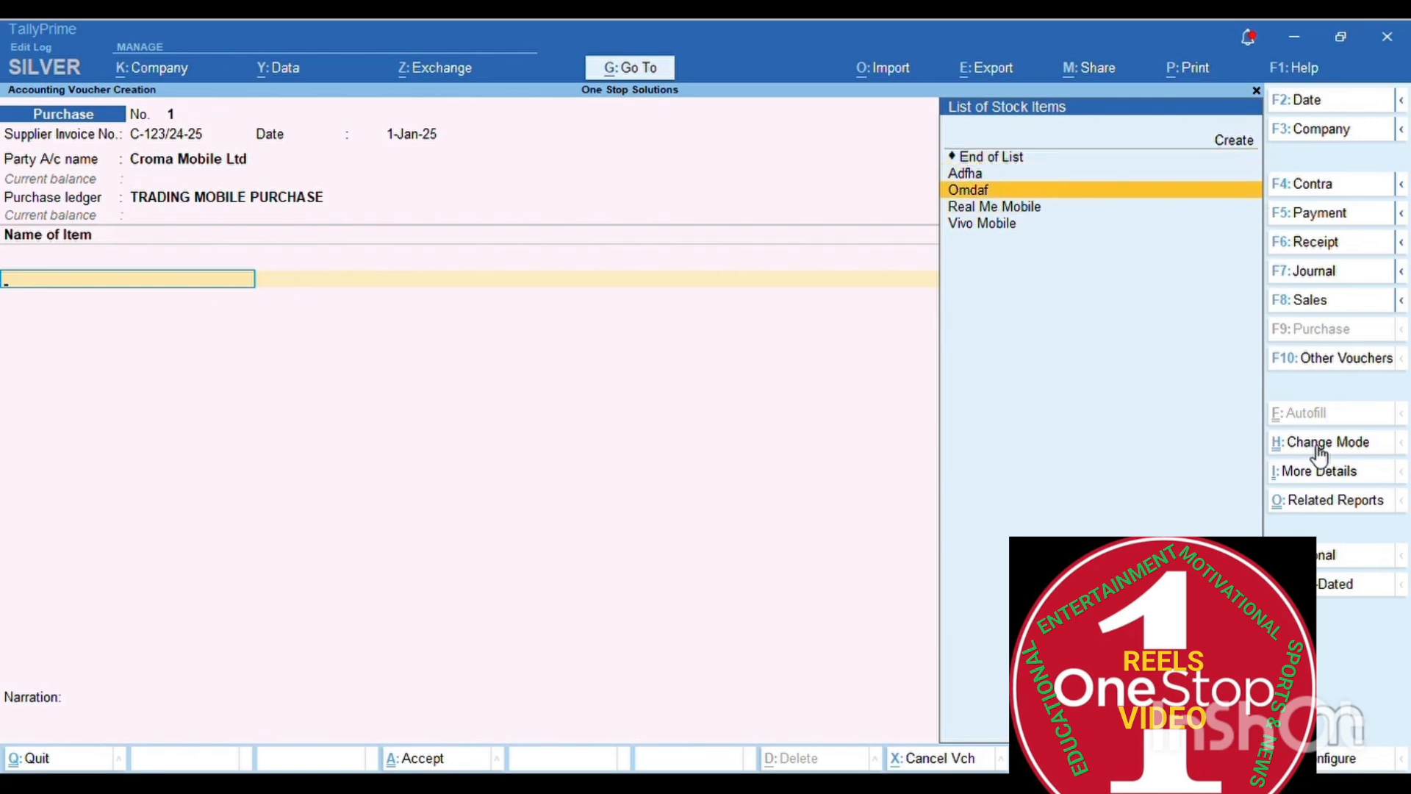
key("Down")
key("Down")
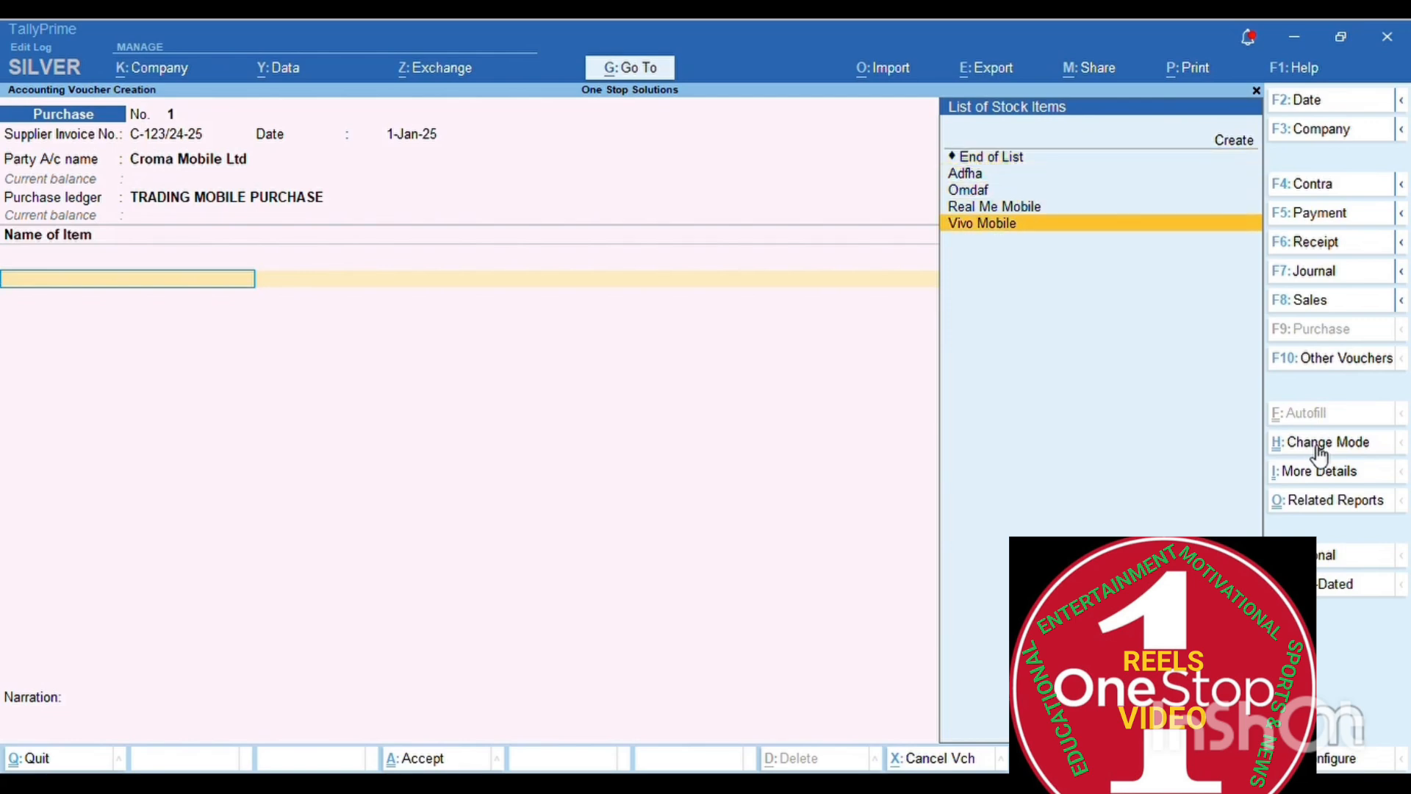
key("Up")
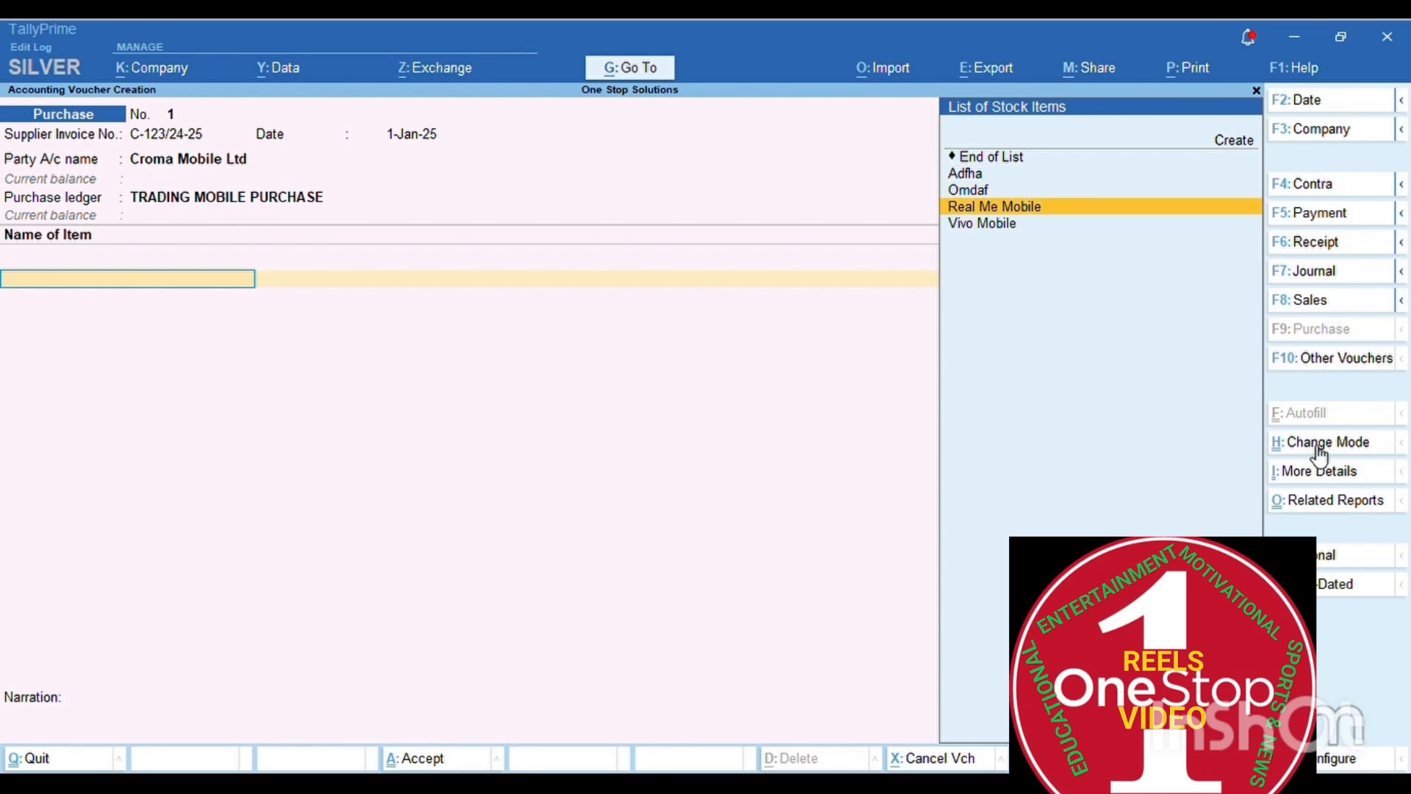
key("Return")
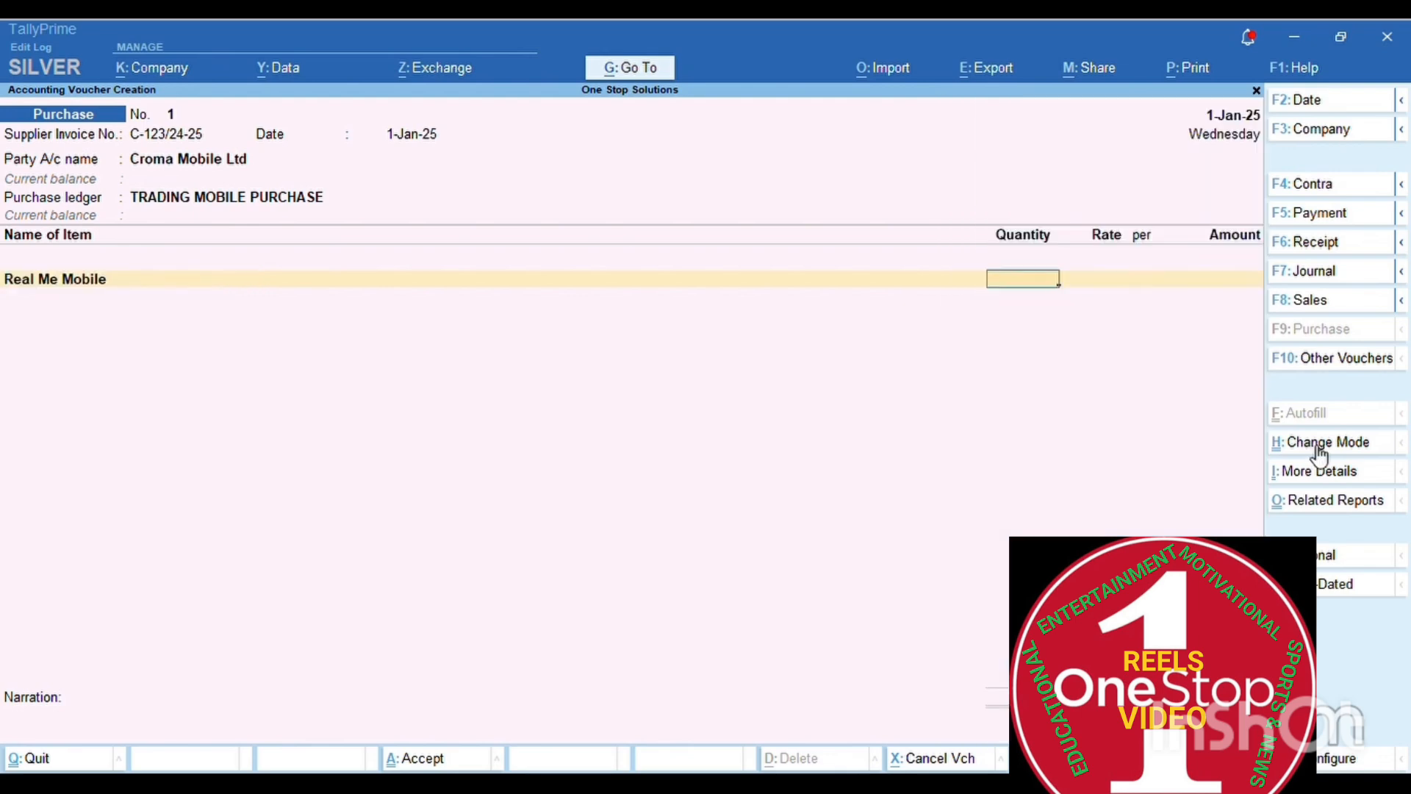
type("50")
key("Return")
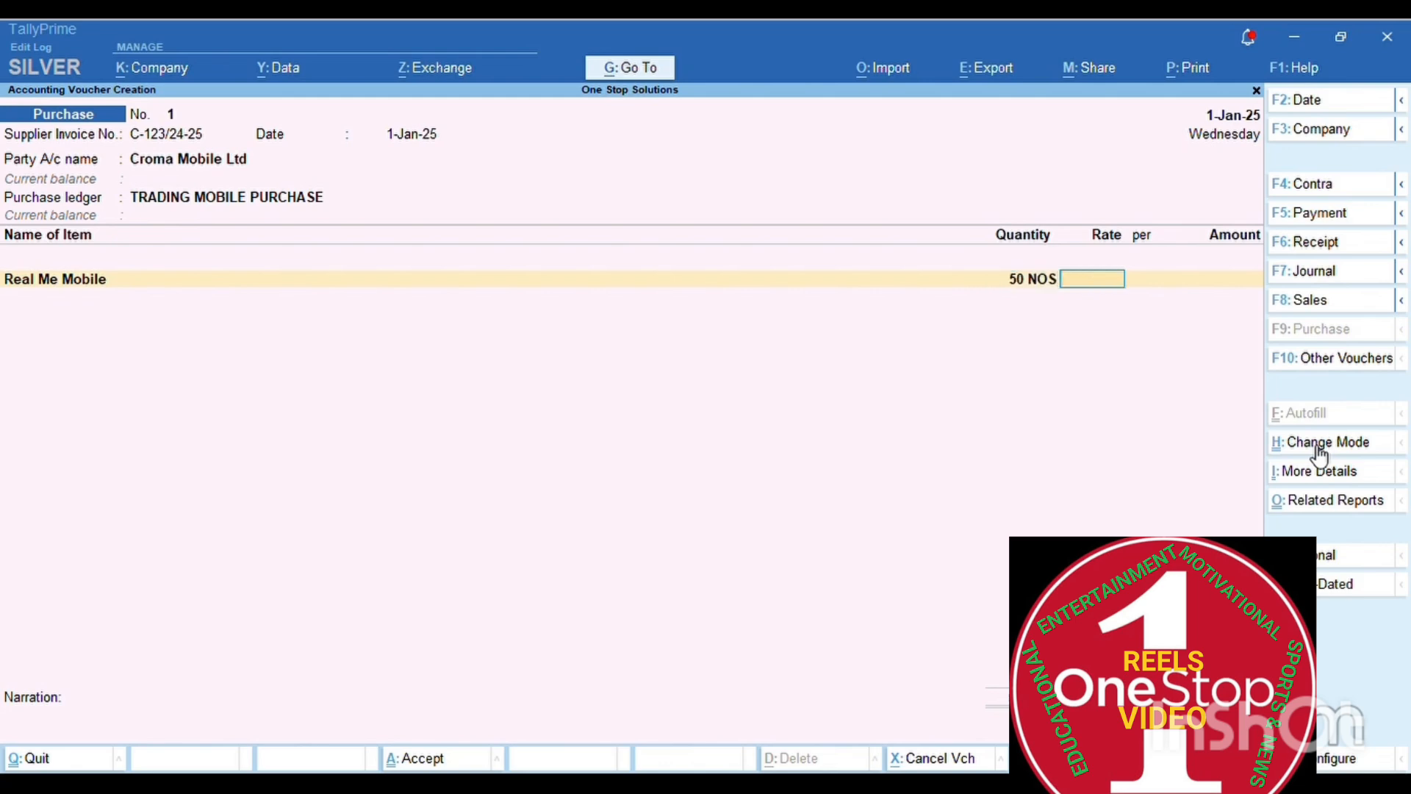
type("12,000")
key("Return")
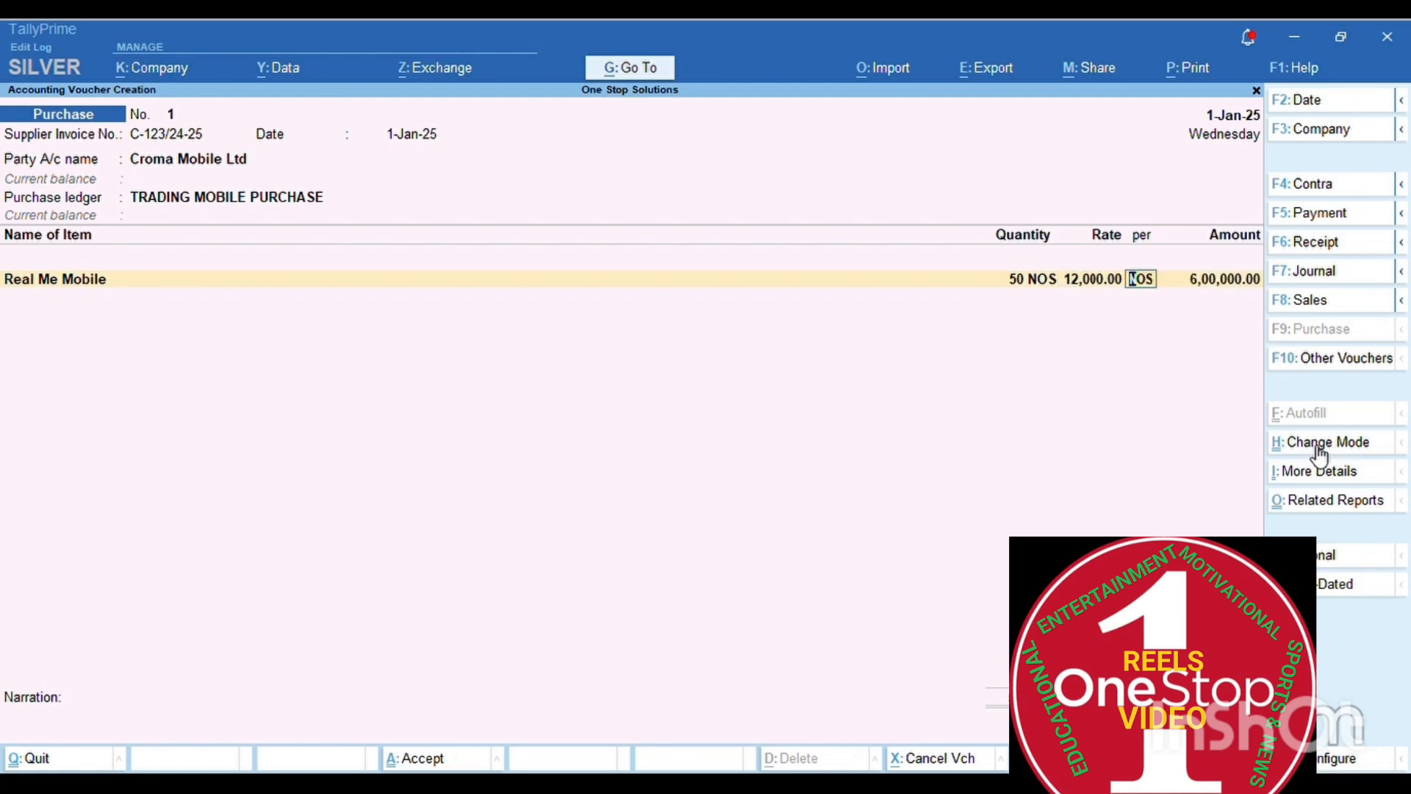
key("Return")
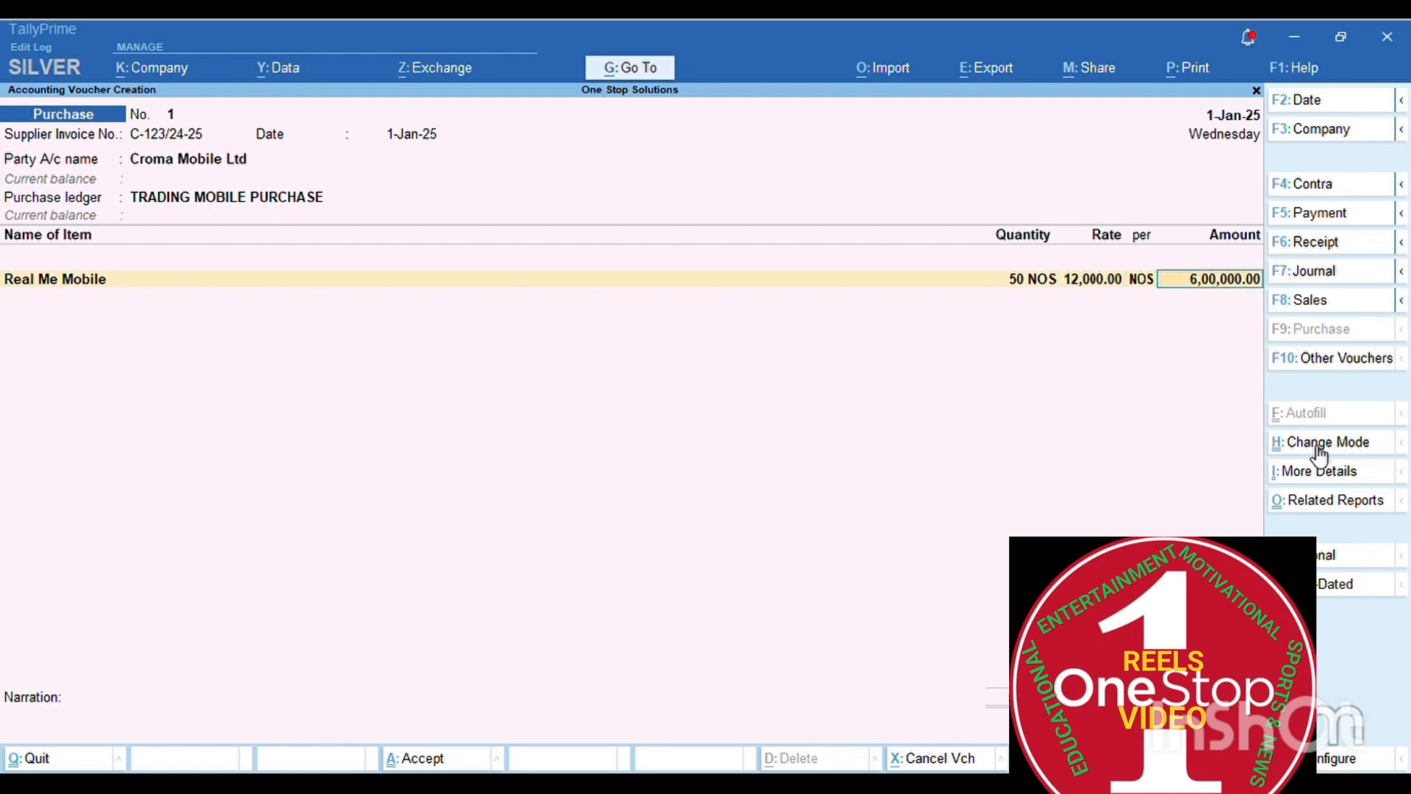
key("Return")
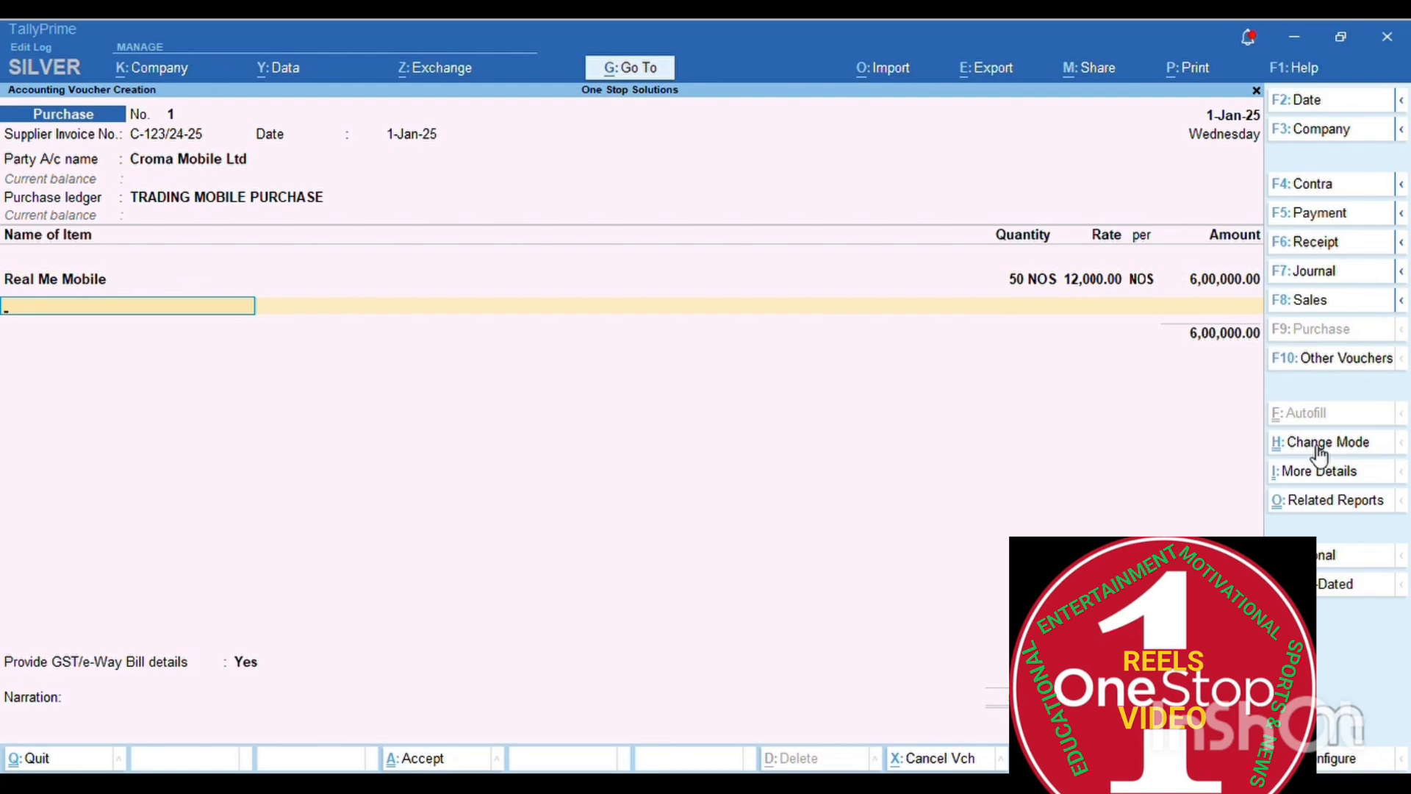
key("Return")
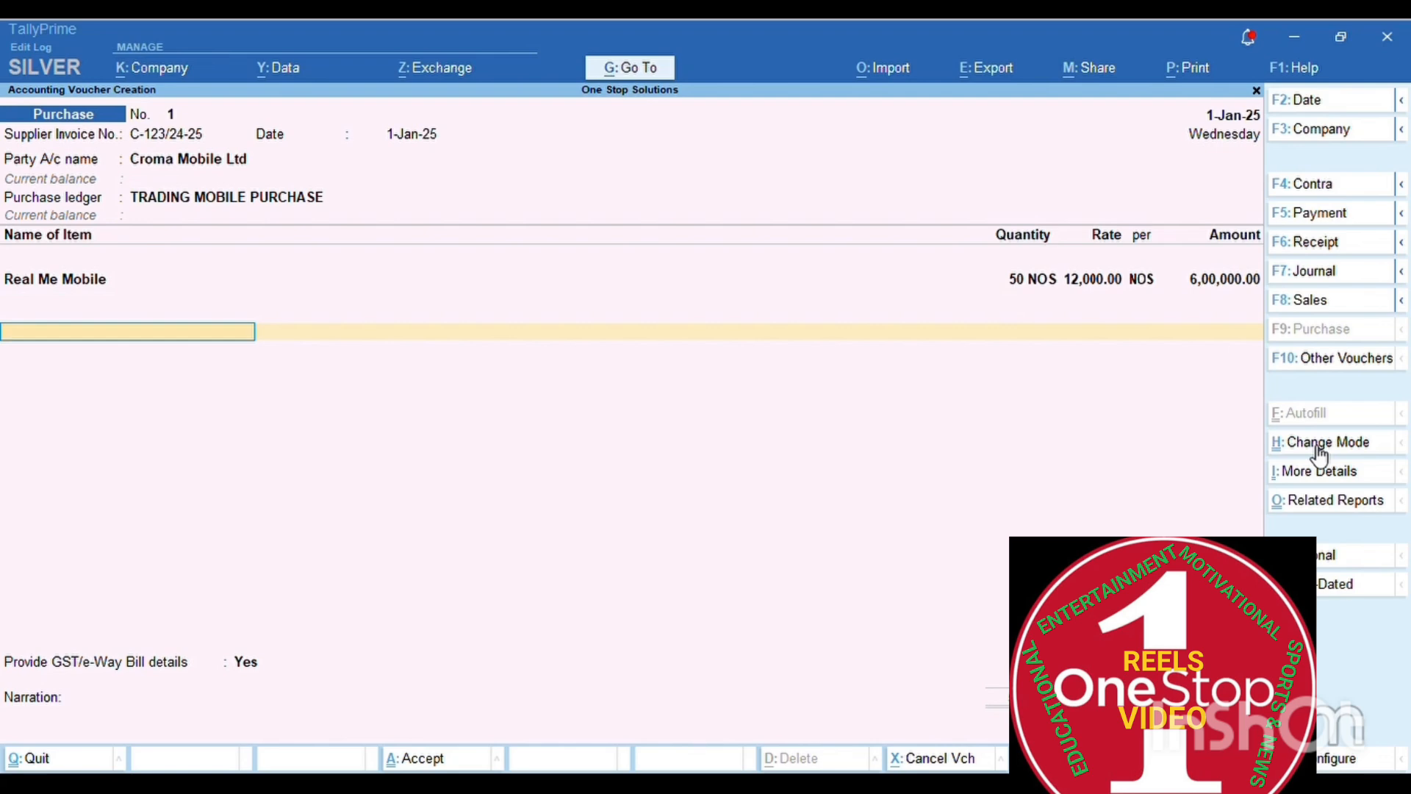
- Create a new ledger named Input Cgst under the Duties & Taxes group
key("ctrl")
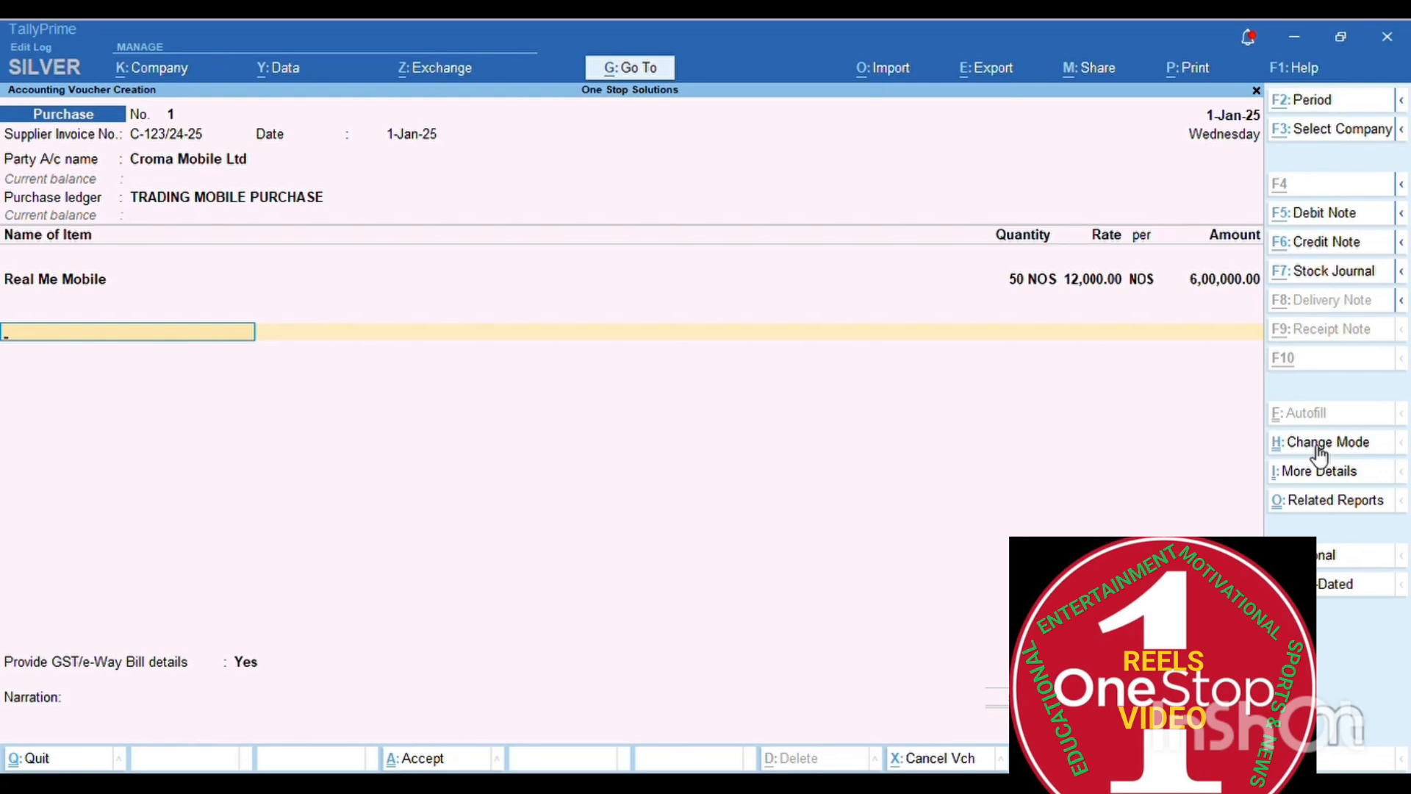
key("alt+c")
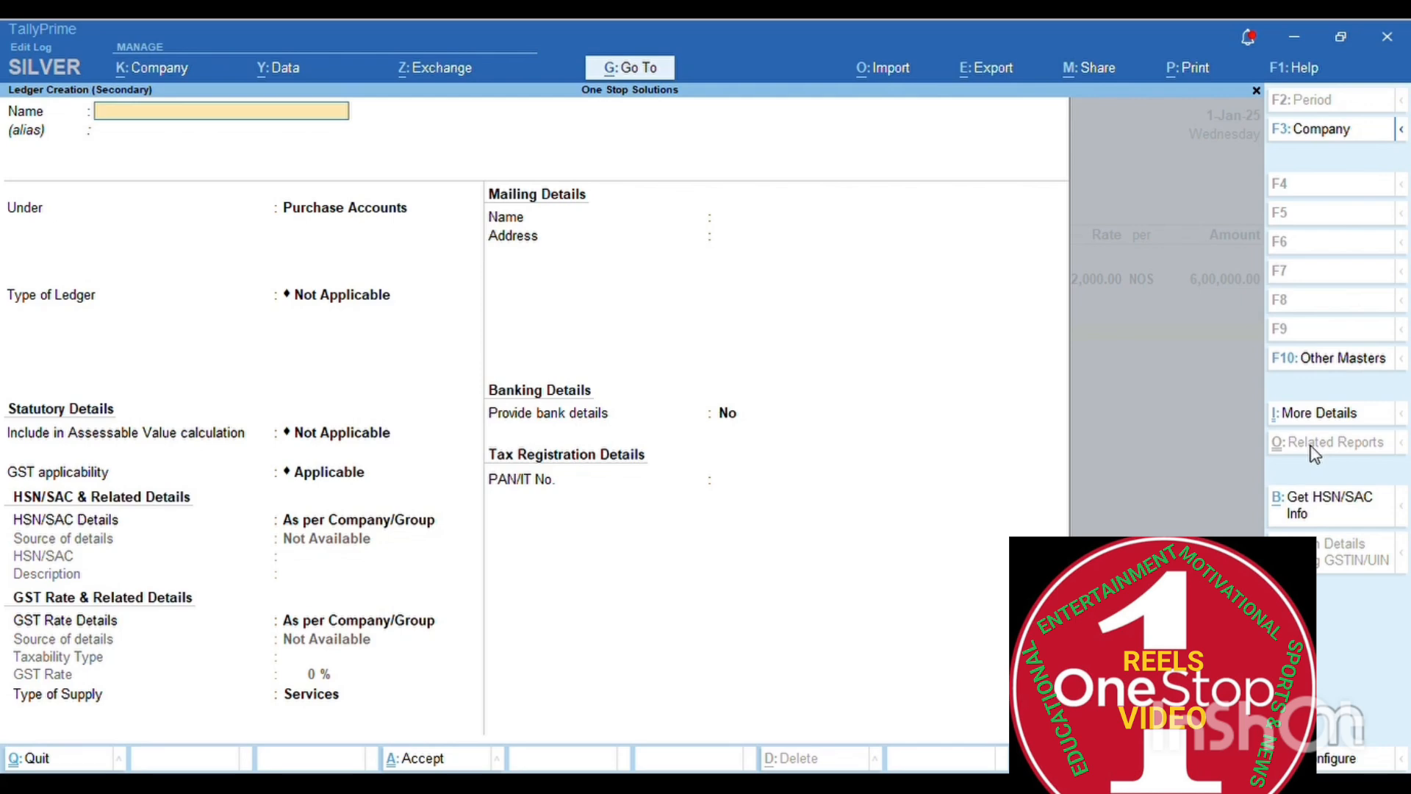
type("Input Cgst")
key("Return")
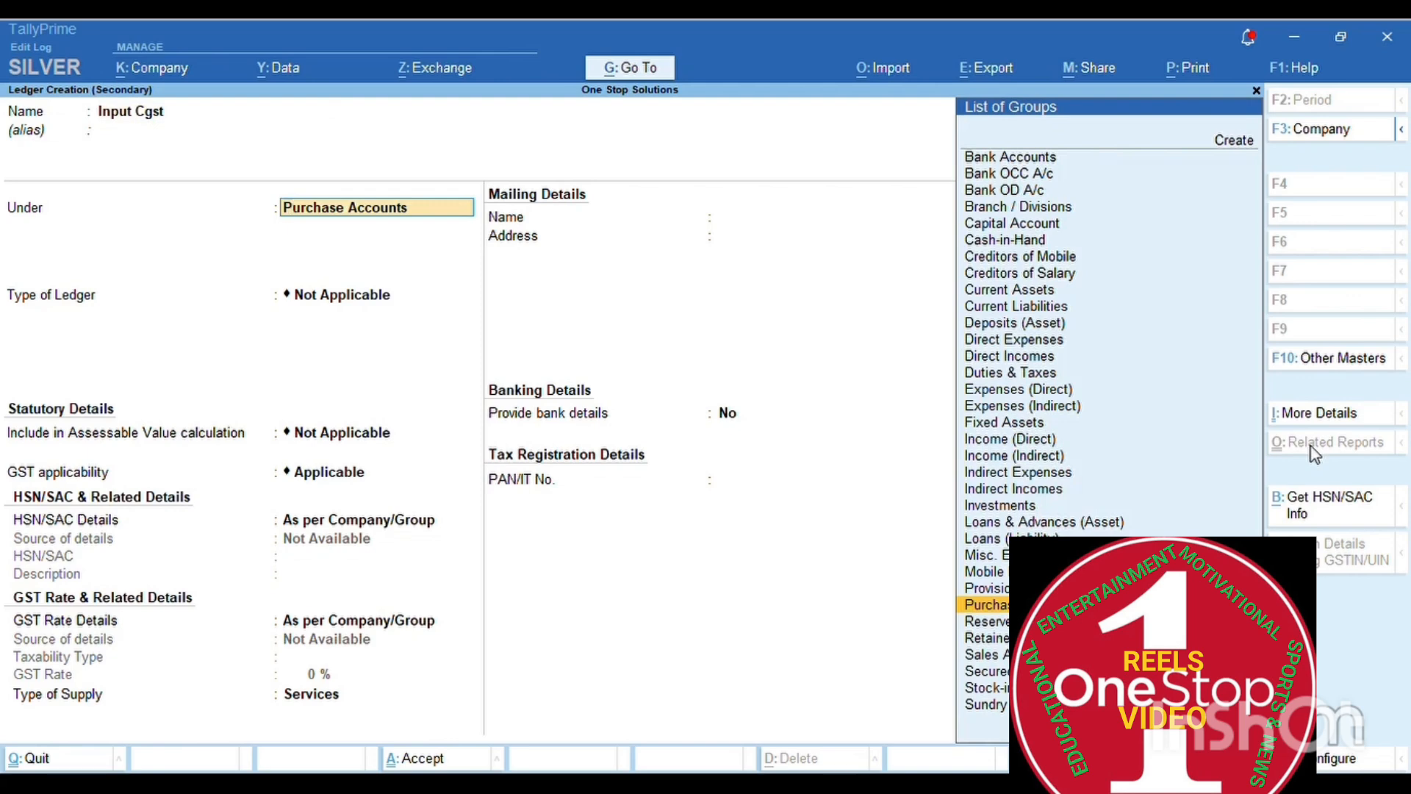
key("Up")
key("Up")
key("Up")
key("Up")
key("Up")
key("Up")
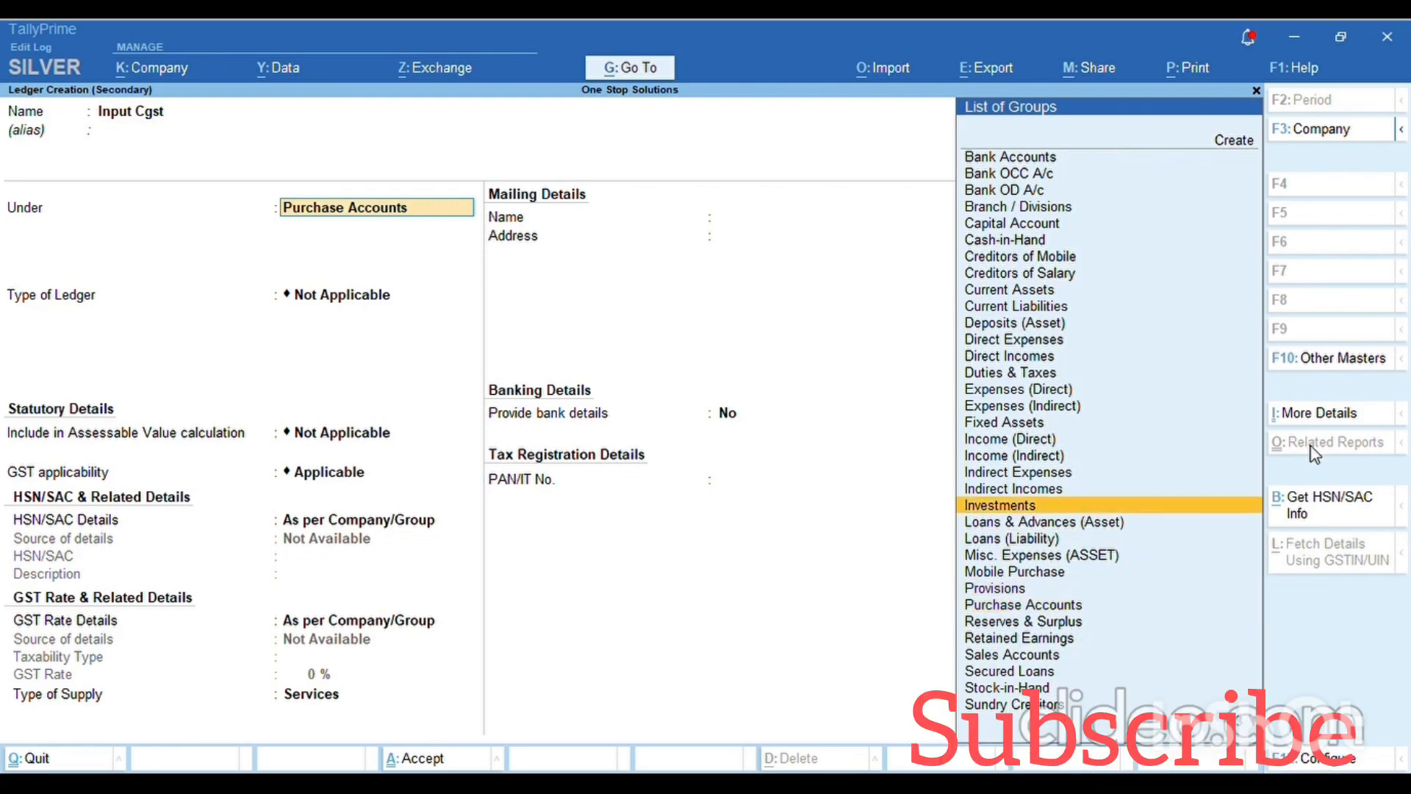
key("Up")
key("Up")
key("Up")
key("Up")
key("Up")
key("Up")
key("Up")
key("Up")
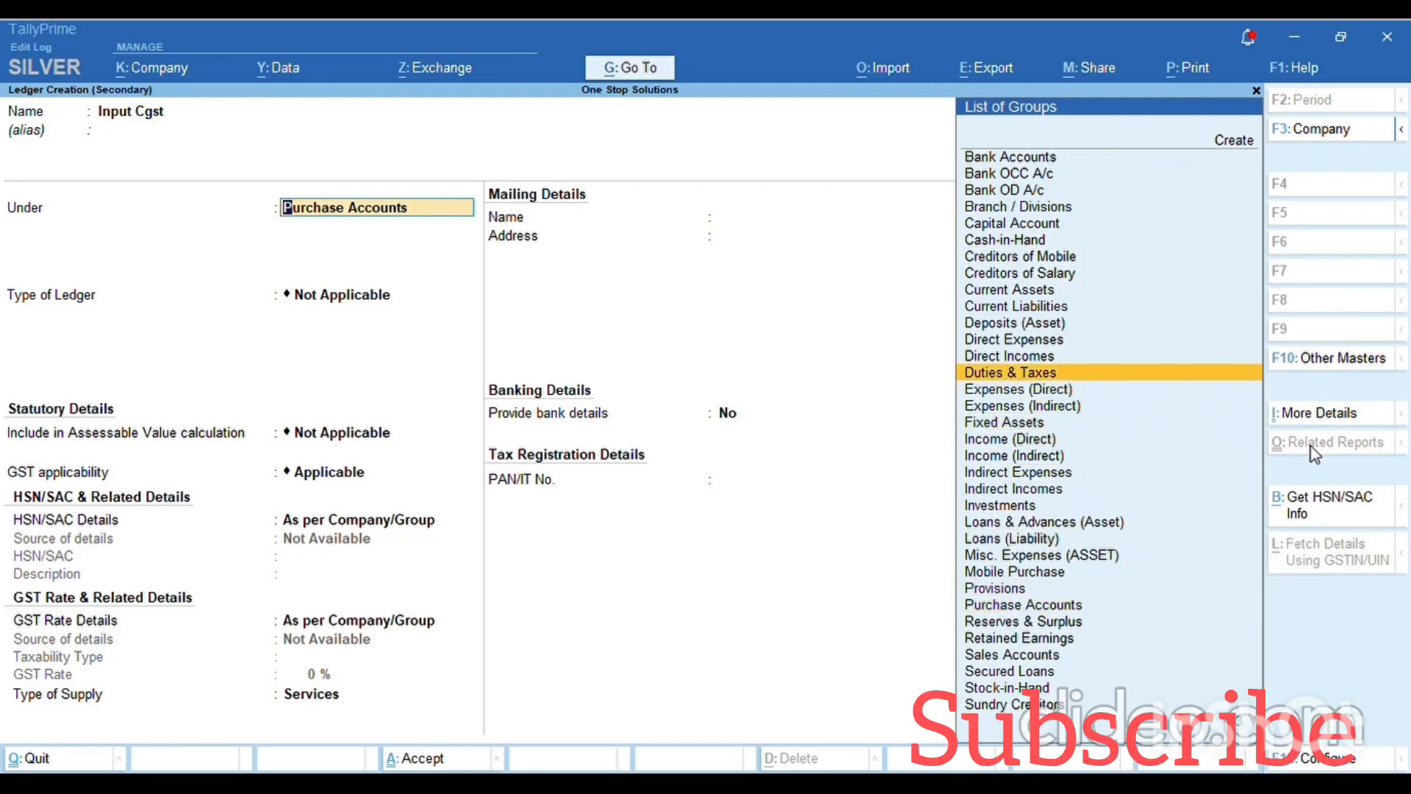
key("Return")
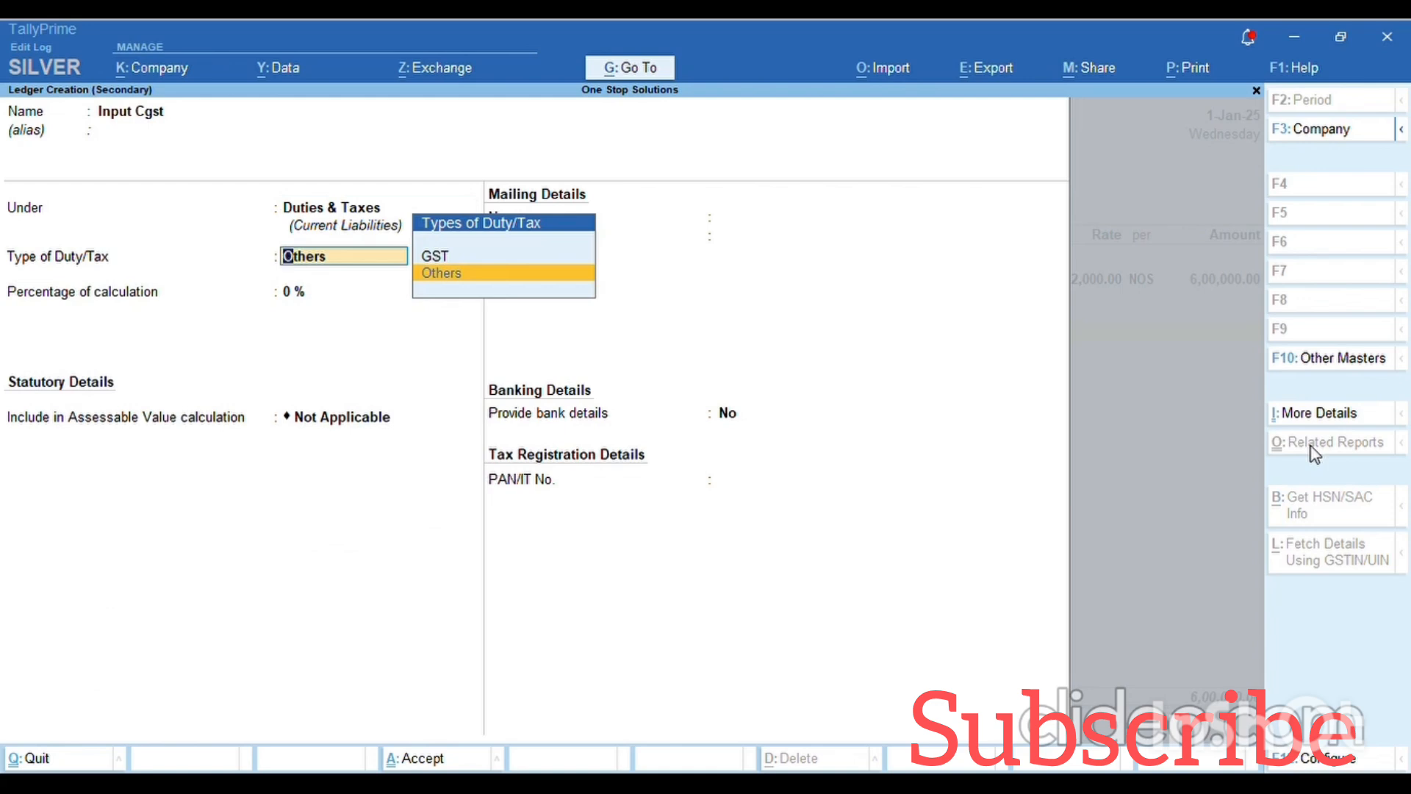
- Set duty type GST and tax type CGST, then save Input Cgst onto the voucher
key("Up")
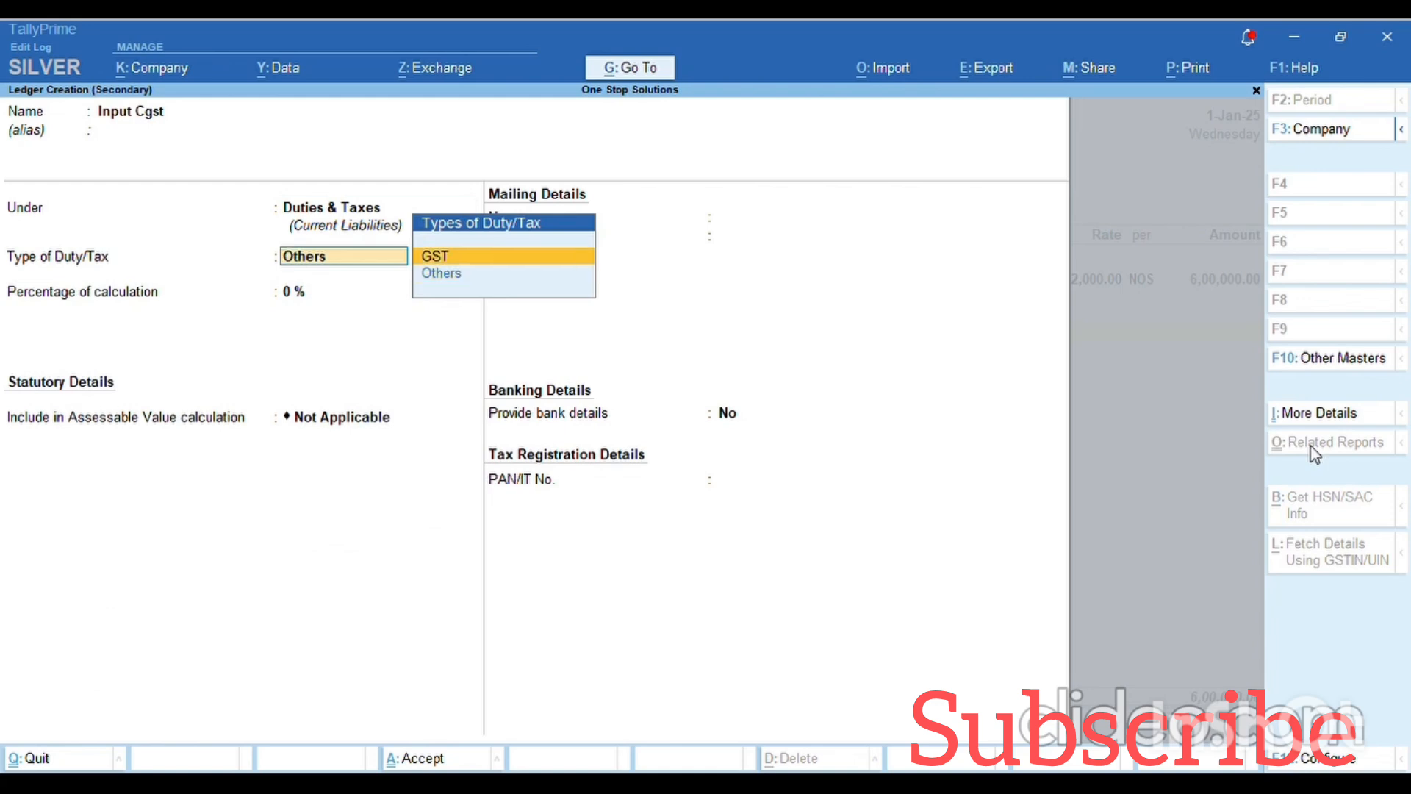
key("Return")
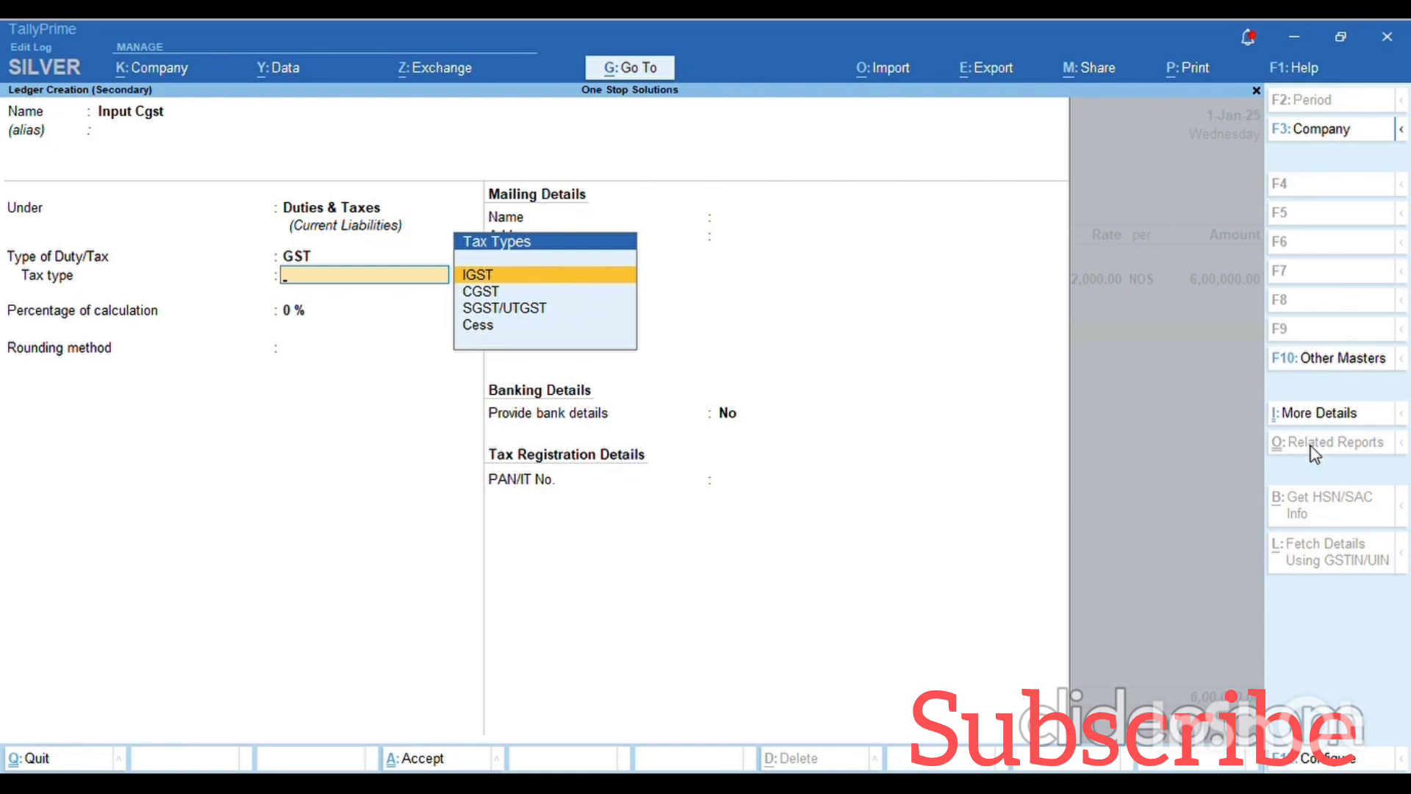
key("Down")
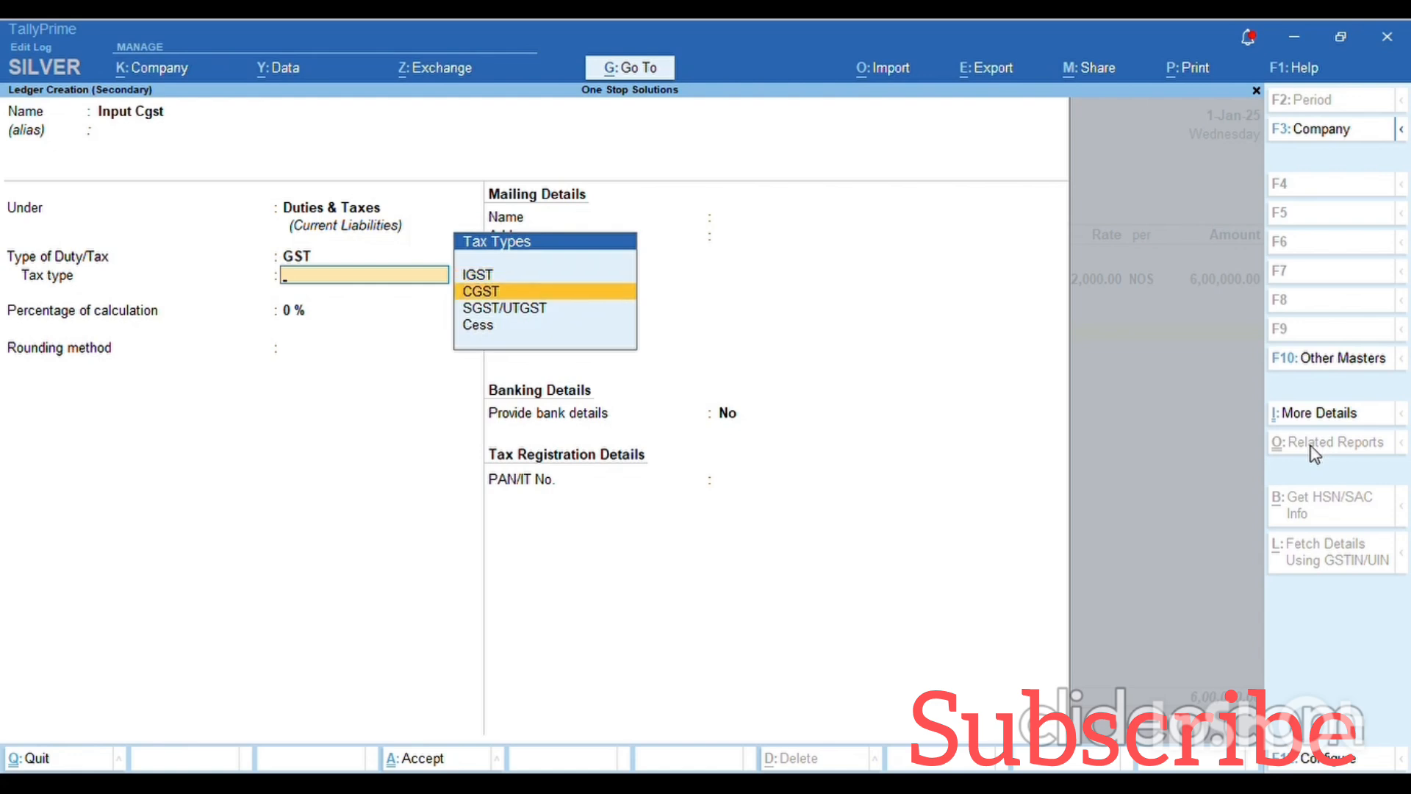
key("Return")
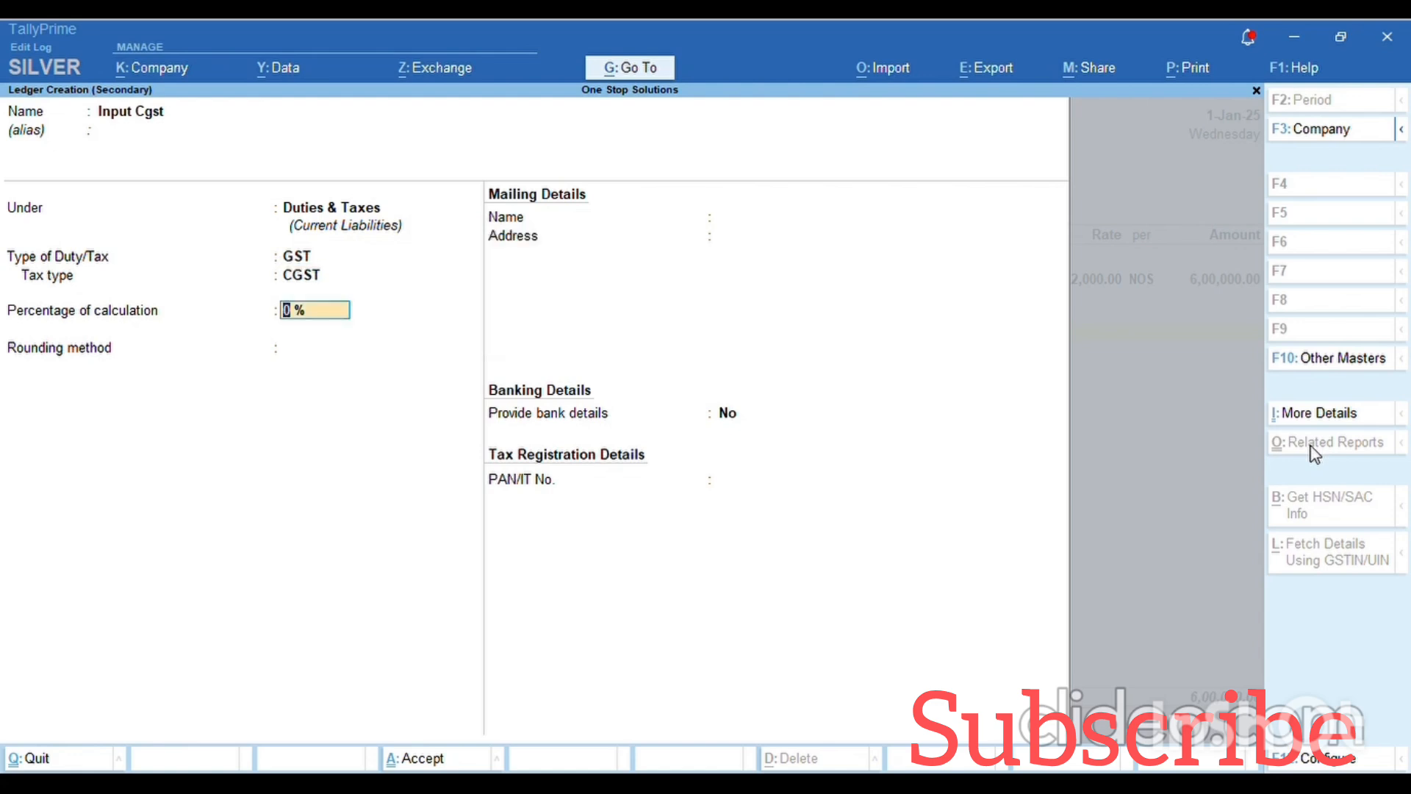
key("Return")
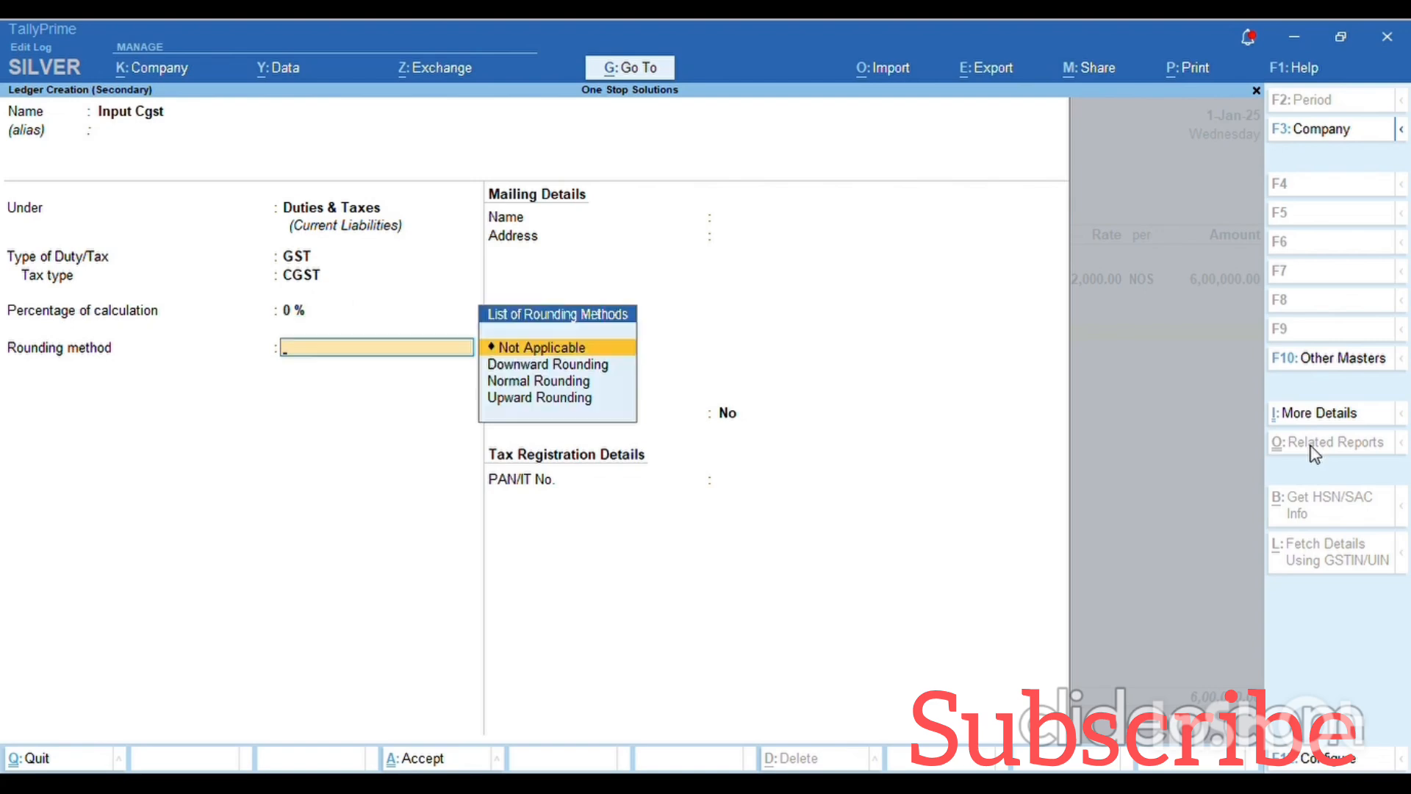
key("Return")
key("ctrl")
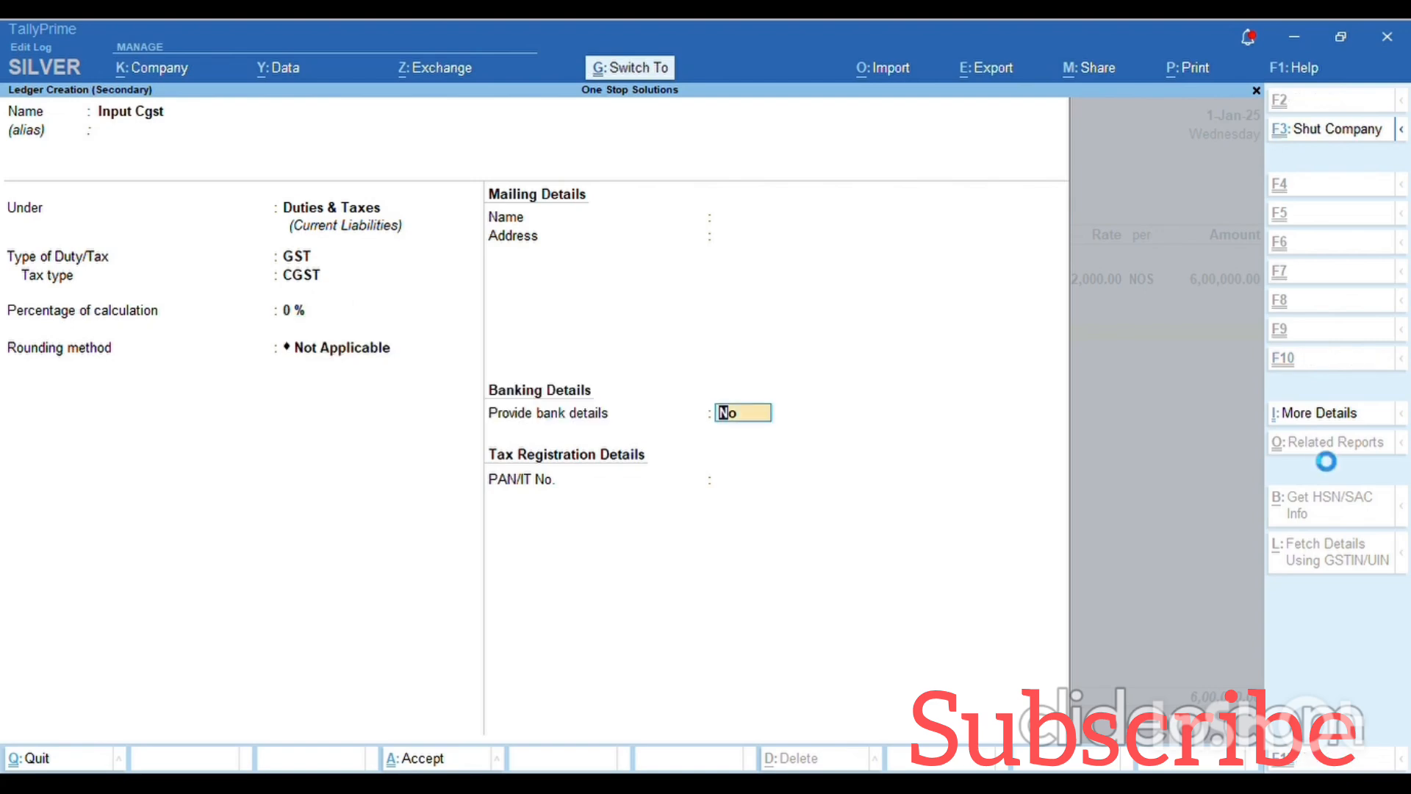
key("ctrl+a")
key("Return")
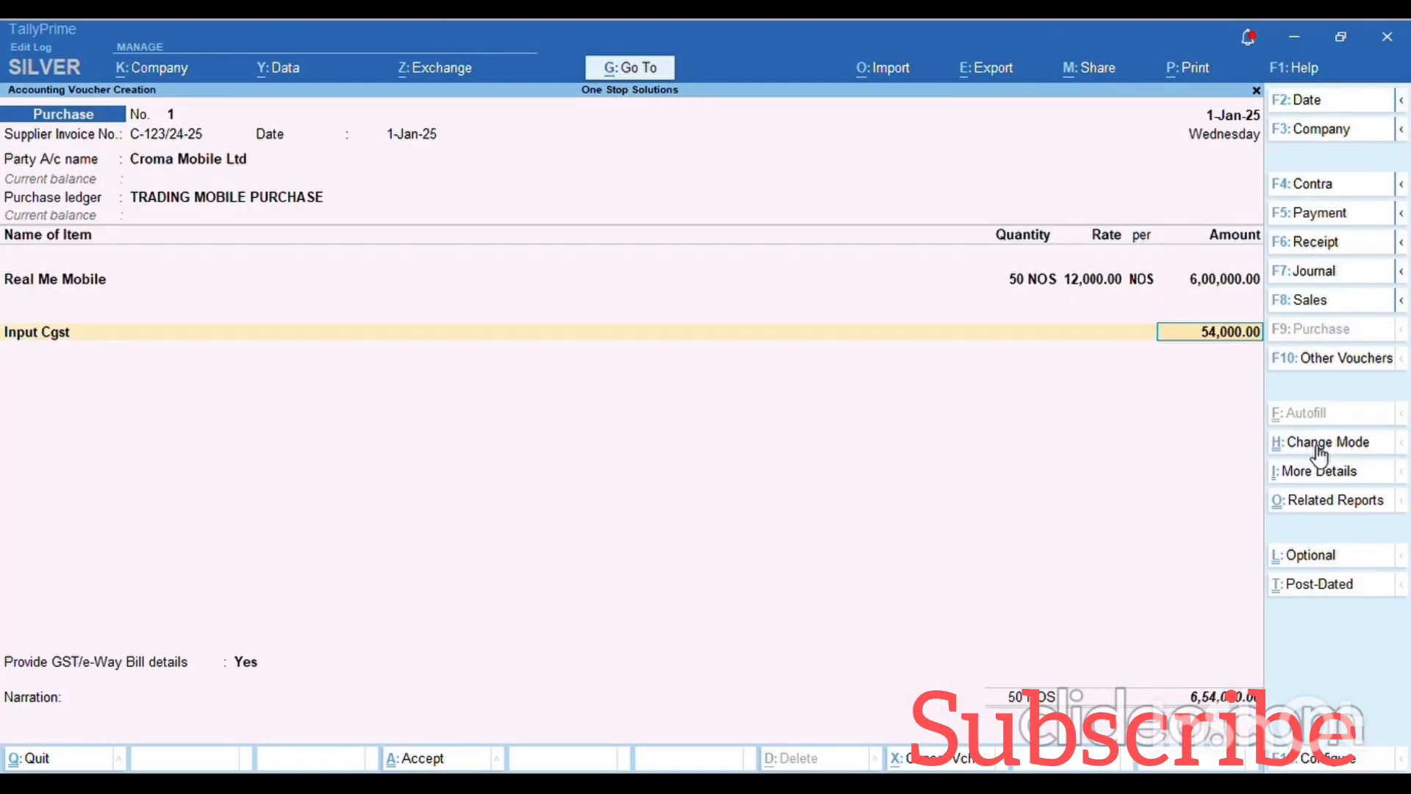